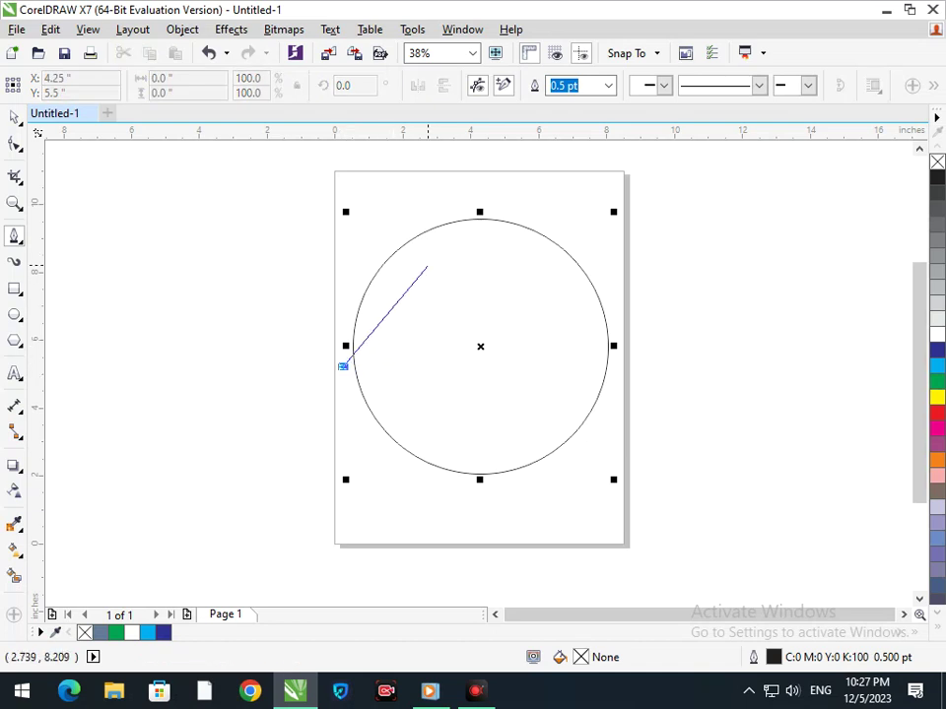
{"action": "left_click", "coordinate": [426, 266]}
{"action": "left_click_drag", "start_coordinate": [426, 266], "coordinate": [373, 204]}
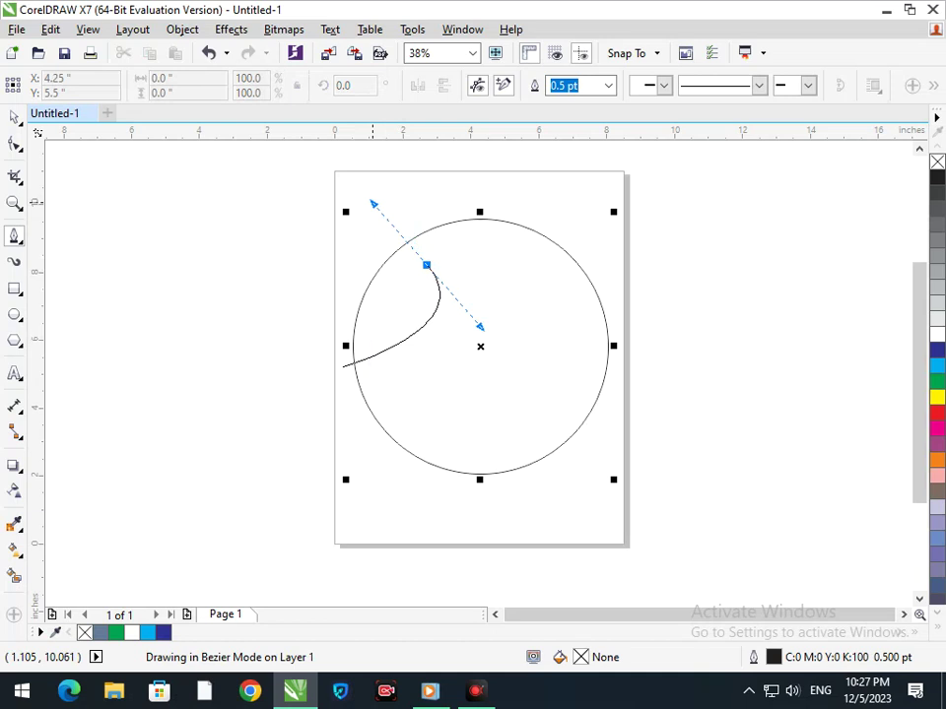
{"action": "key", "text": "Return"}
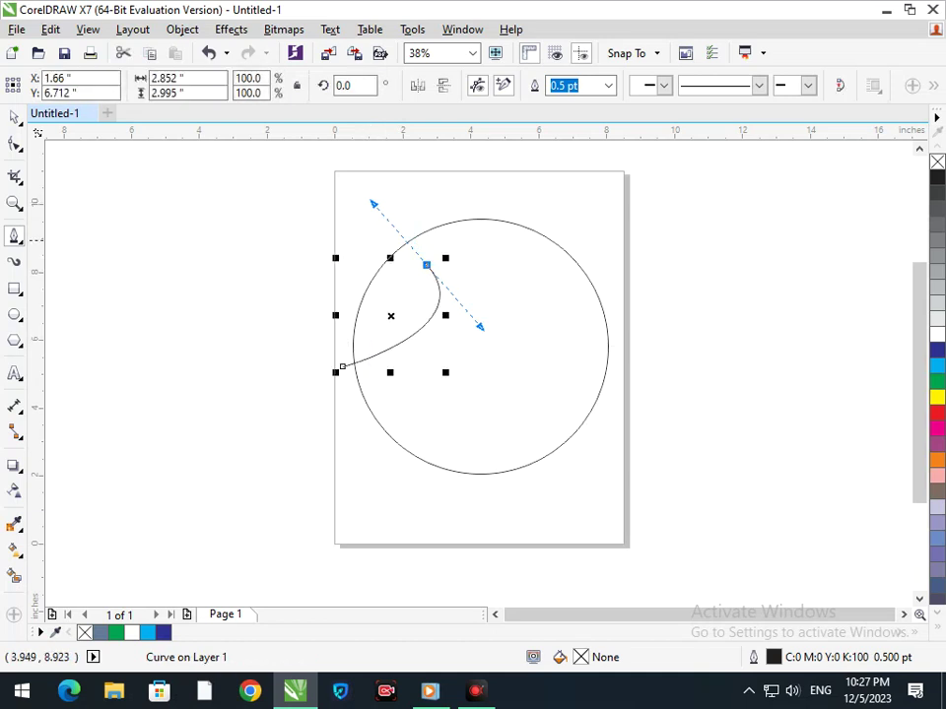
{"action": "key", "text": "ctrl+z"}
Start a Pen curve just outside the circle's left side, with a rounded foot rising to a peak near the circle's upper-left edge.
{"action": "left_click", "coordinate": [340, 367]}
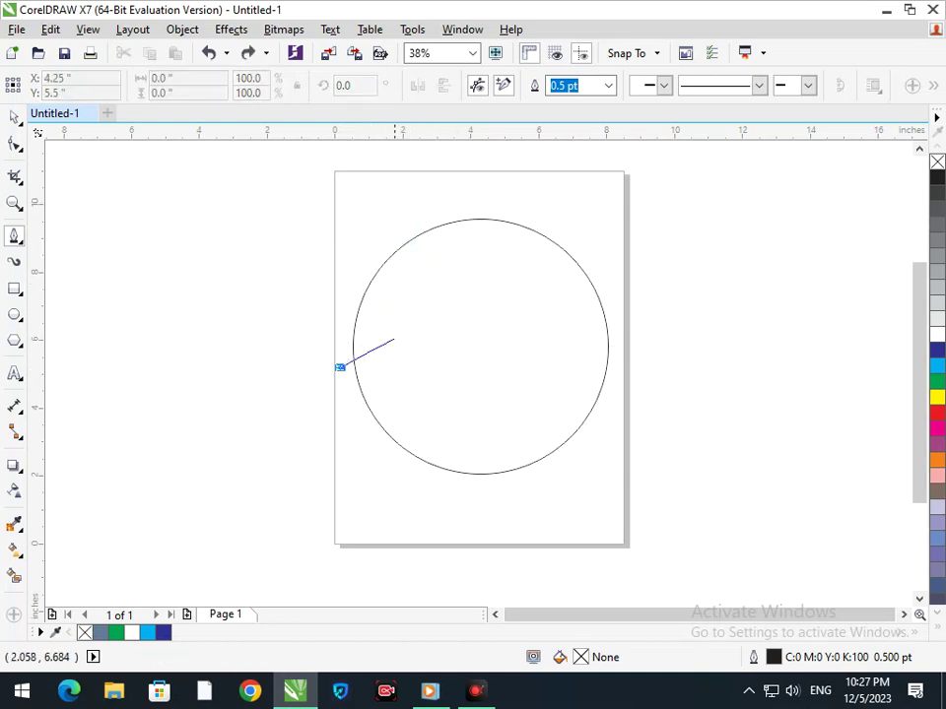
{"action": "left_click_drag", "start_coordinate": [373, 348], "coordinate": [384, 309]}
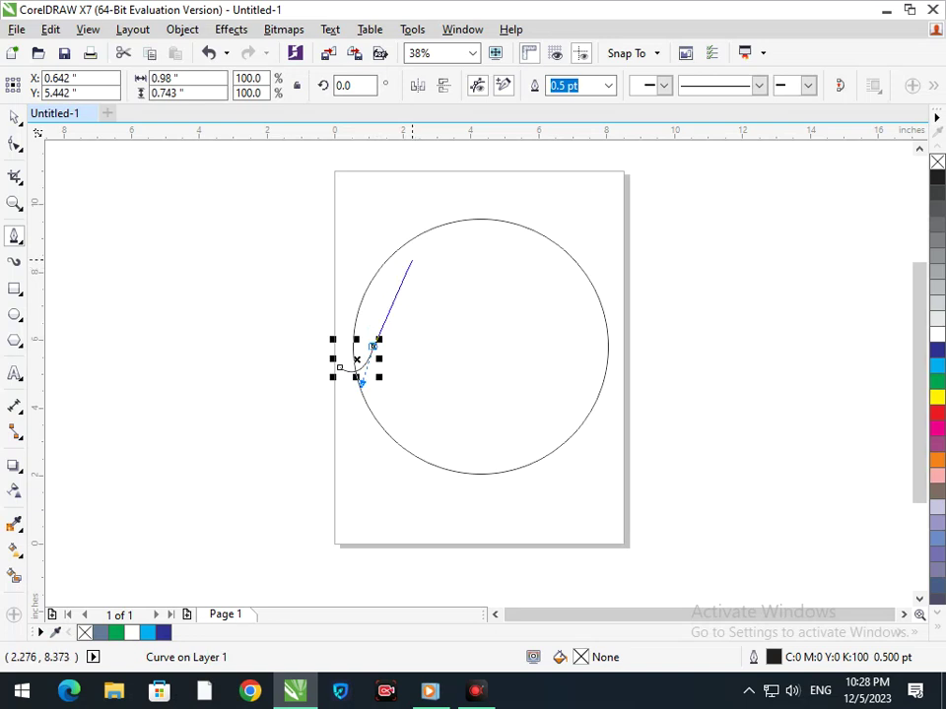
{"action": "left_click", "coordinate": [412, 260]}
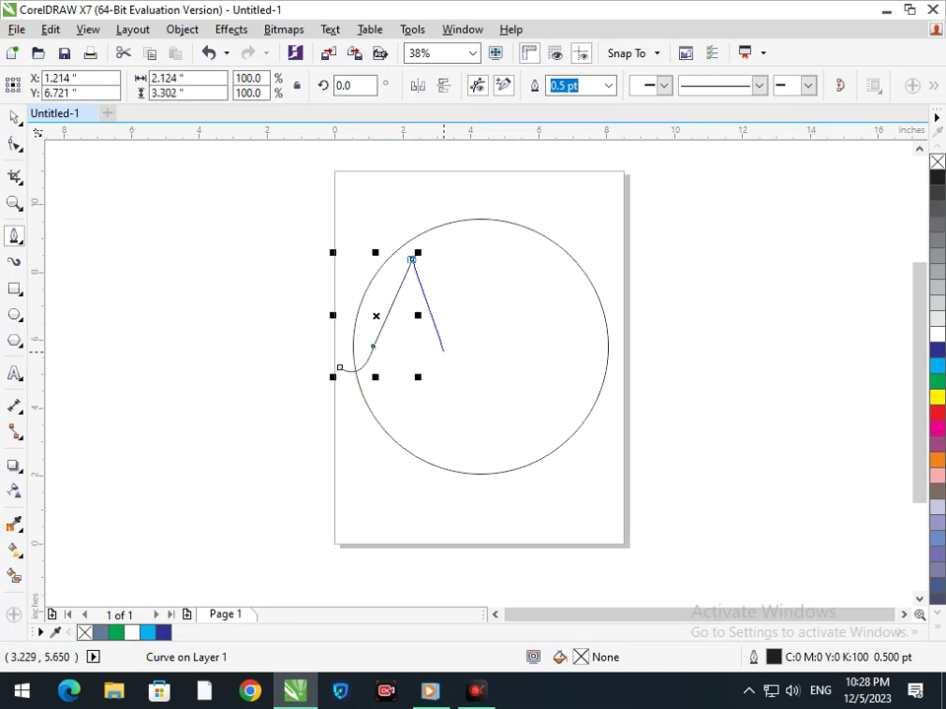
{"action": "key", "text": "ctrl+z"}
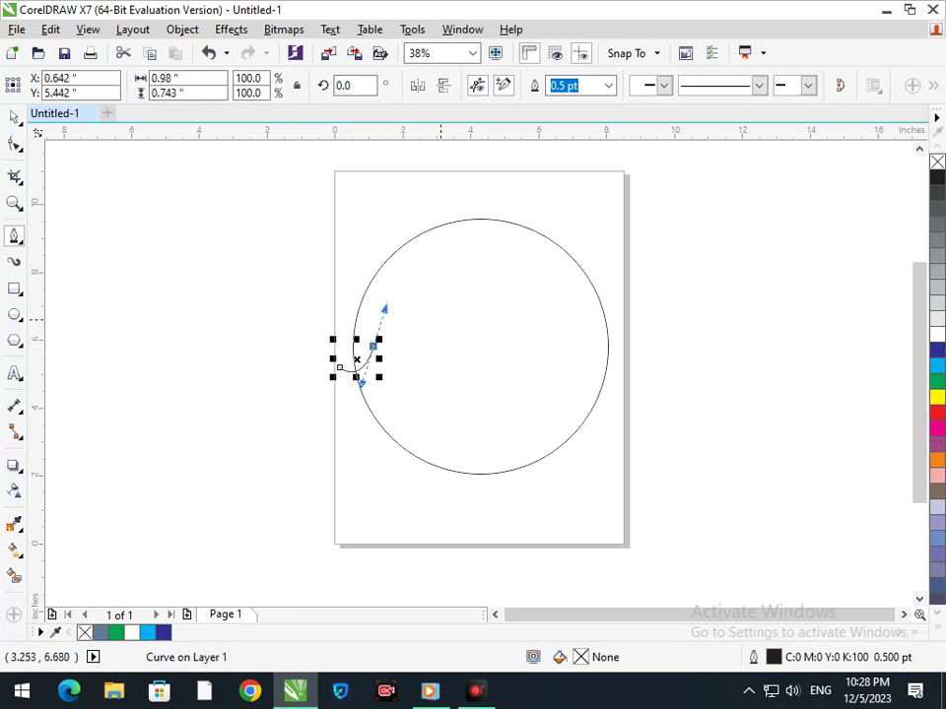
{"action": "left_click", "coordinate": [372, 346]}
{"action": "left_click", "coordinate": [372, 347]}
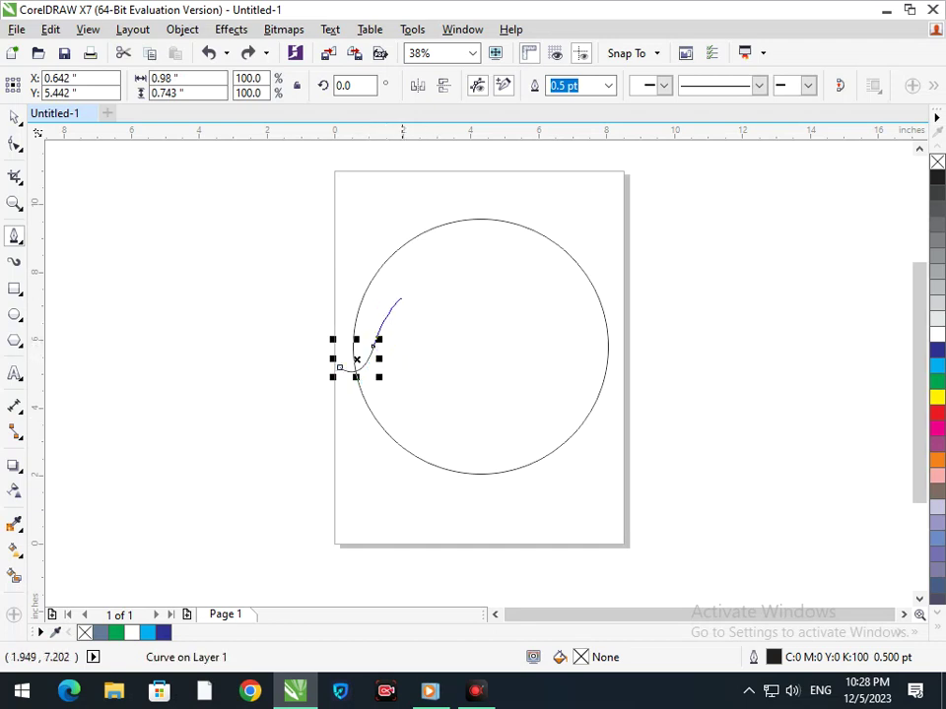
{"action": "left_click_drag", "start_coordinate": [412, 247], "coordinate": [459, 308]}
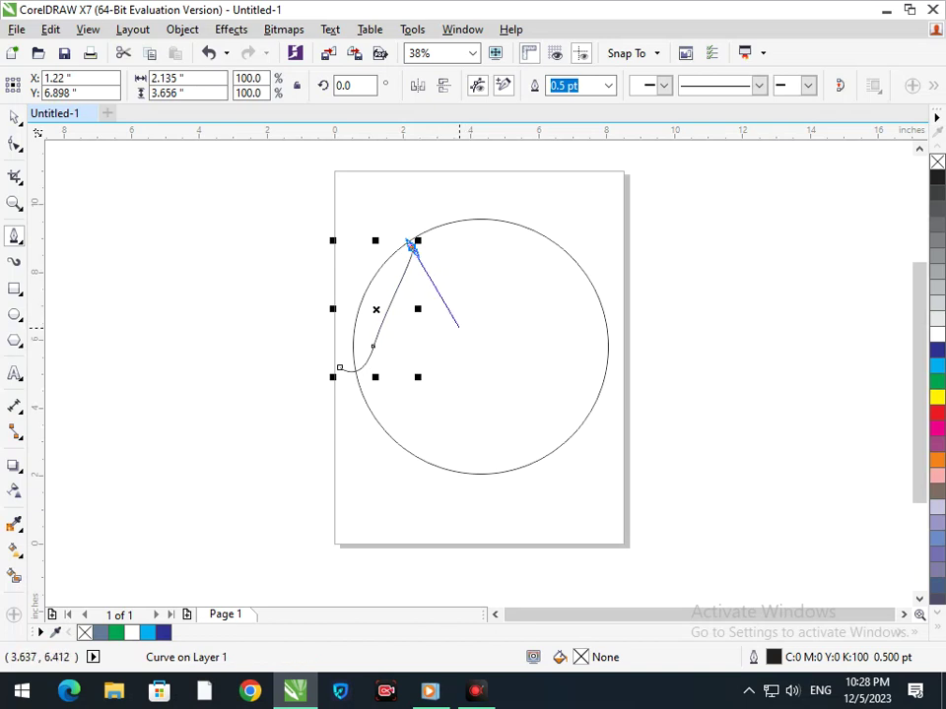
Continue the Pen curve with straight segments to a central valley, a second peak, and a low point inside the circle's right side.
{"action": "left_click", "coordinate": [460, 328]}
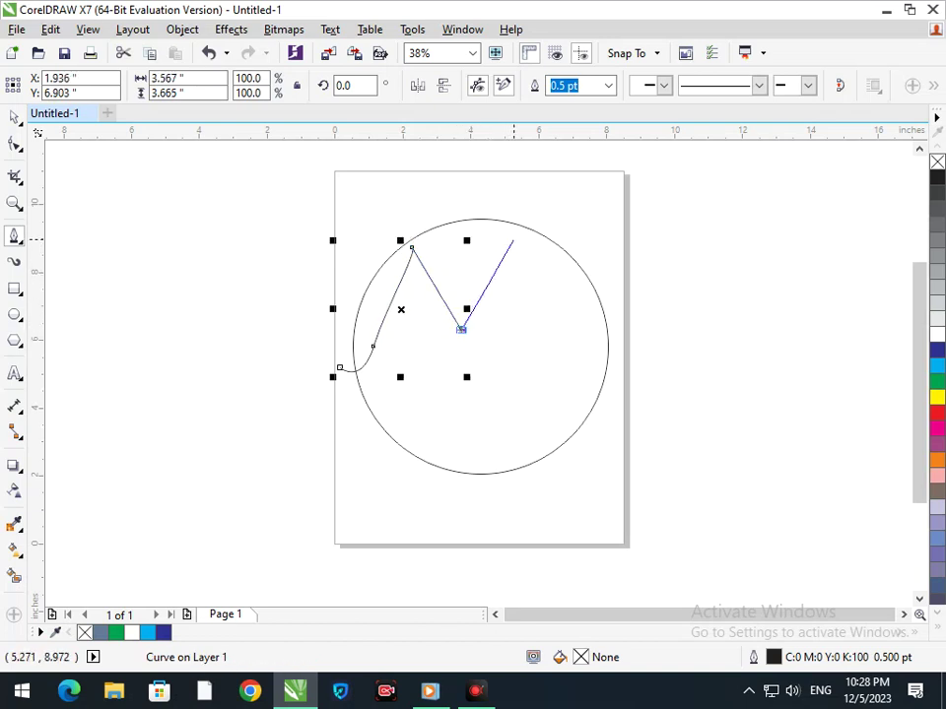
{"action": "left_click", "coordinate": [513, 240]}
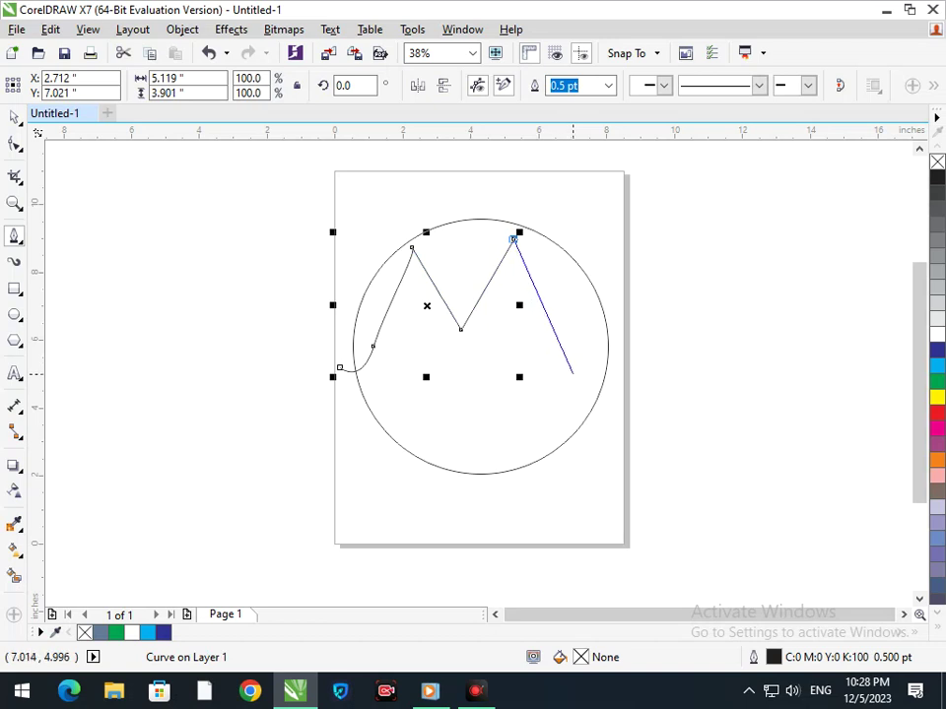
{"action": "left_click", "coordinate": [570, 372]}
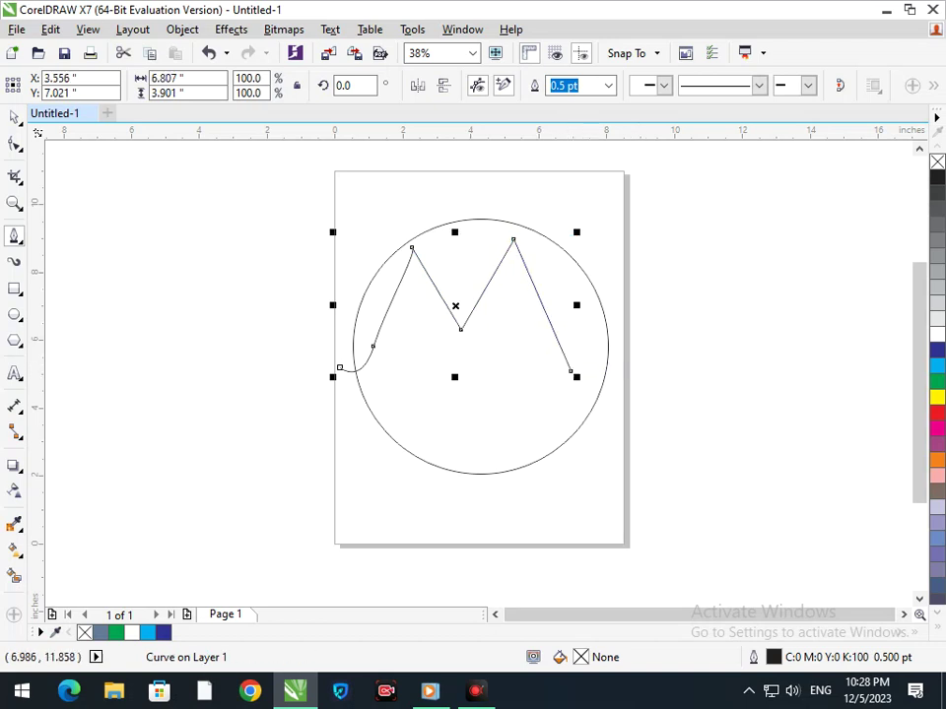
Place a horizontal guideline through the curve's low right endpoint and extend the curve to the circle's right edge.
{"action": "left_click_drag", "start_coordinate": [569, 136], "coordinate": [571, 372]}
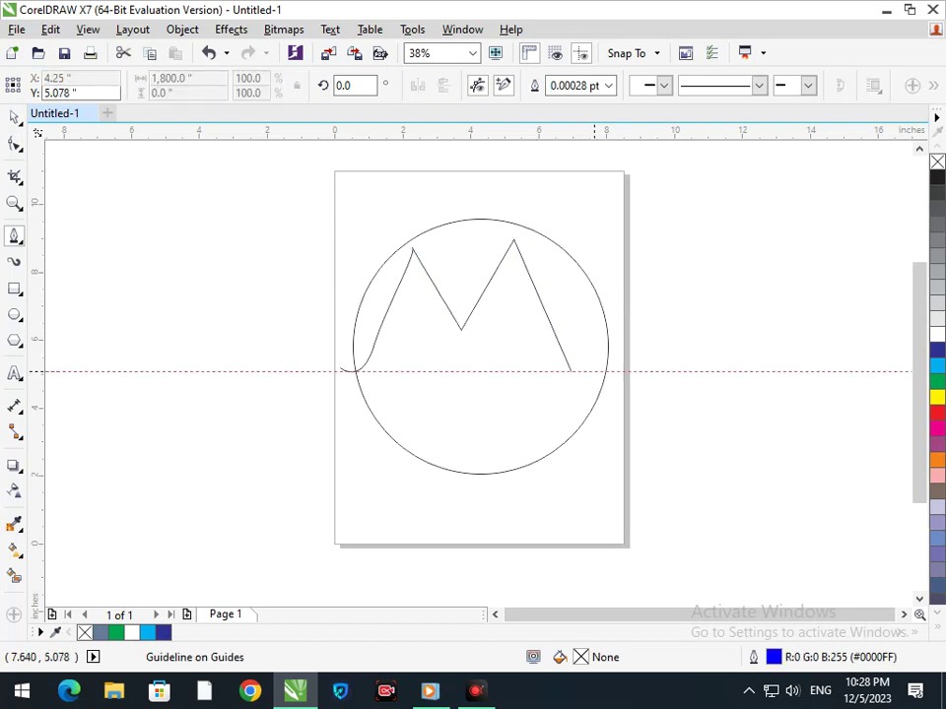
{"action": "left_click", "coordinate": [571, 372]}
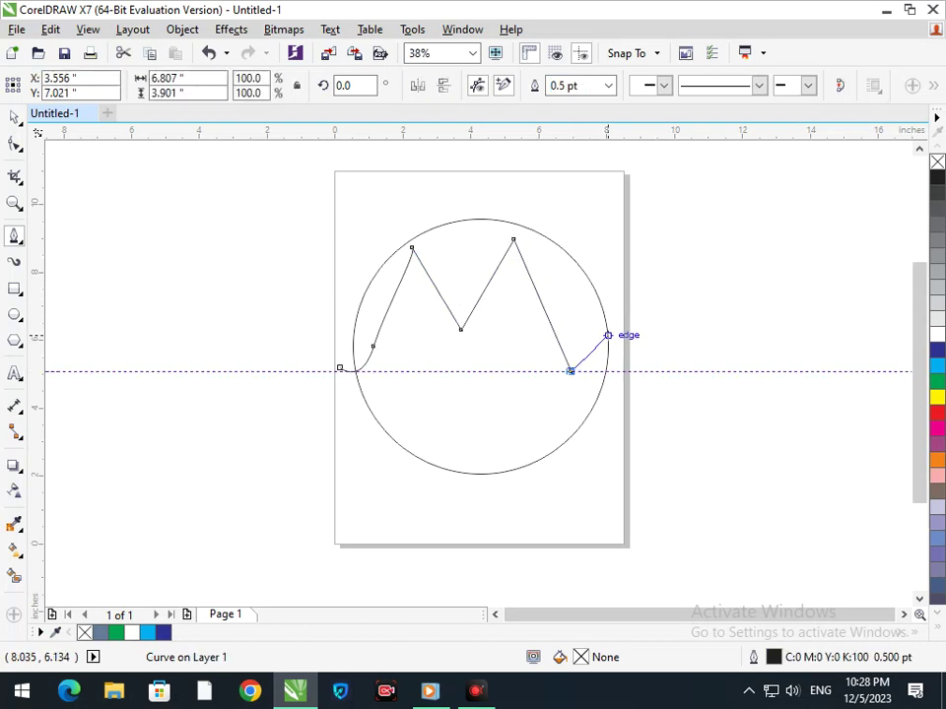
{"action": "left_click", "coordinate": [608, 335]}
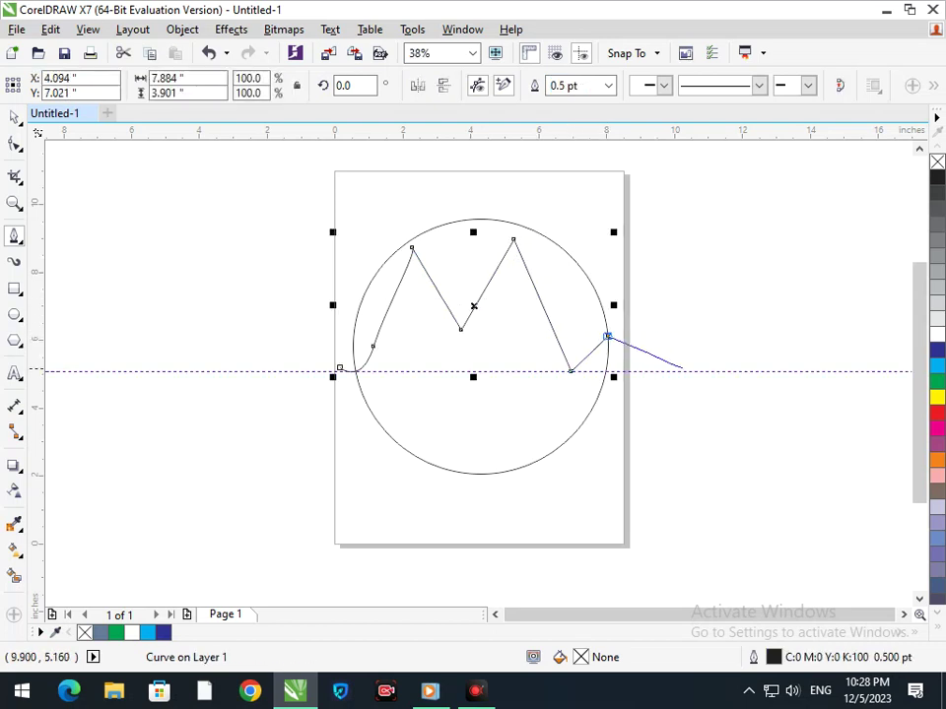
Convert the curve's last segment into a rounded bend with the Shape tool and shift its lower corner node slightly up and left.
{"action": "left_click", "coordinate": [15, 143]}
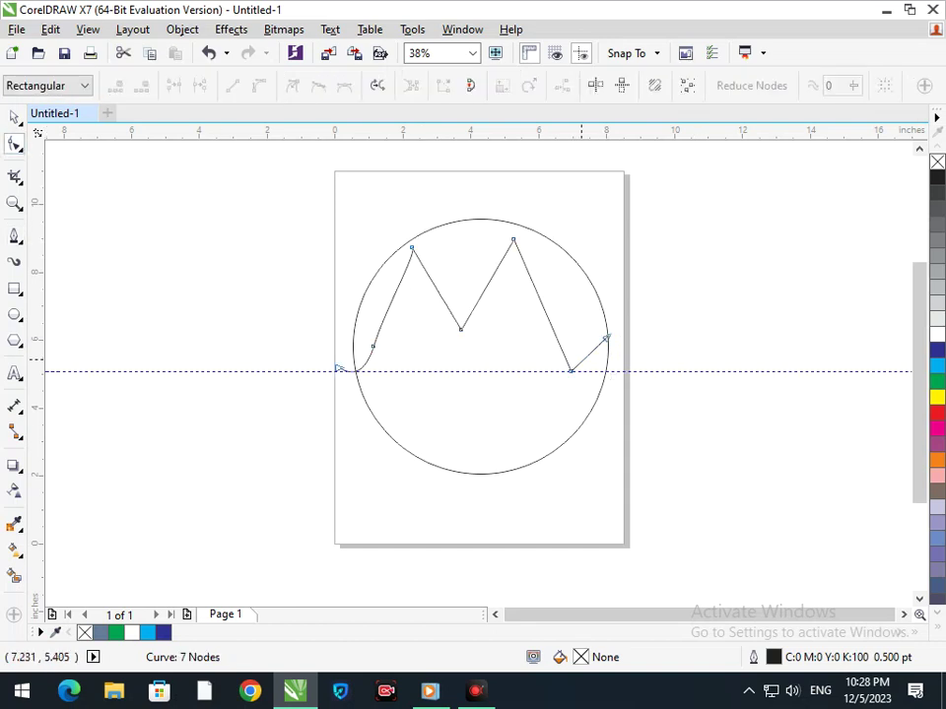
{"action": "left_click", "coordinate": [585, 357]}
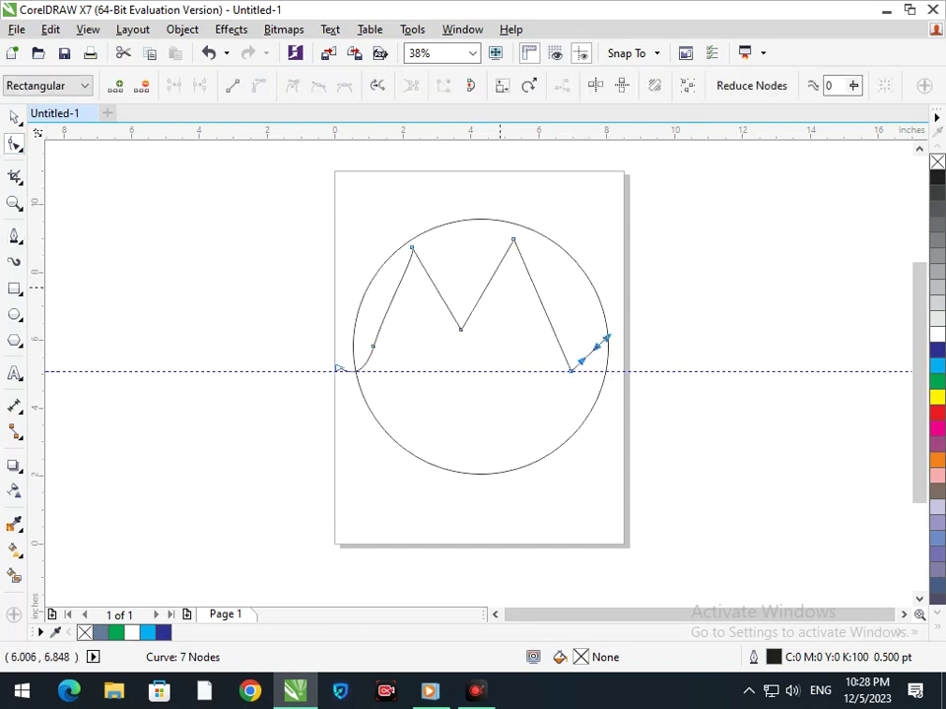
{"action": "scroll", "coordinate": [623, 357], "scroll_direction": "up", "scroll_amount": 3}
{"action": "left_click_drag", "start_coordinate": [436, 325], "coordinate": [449, 371]}
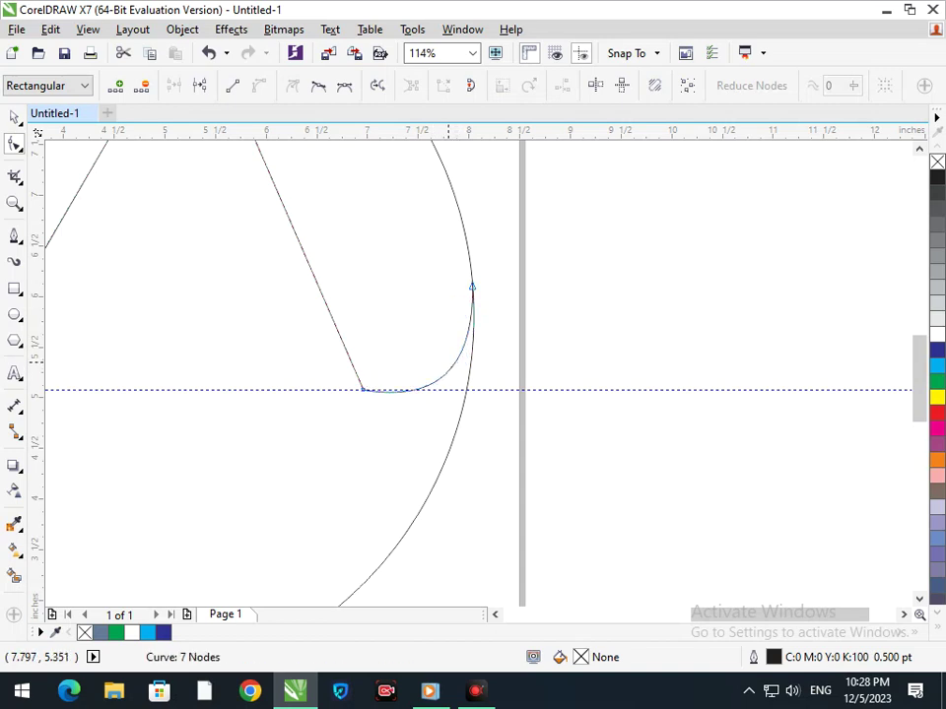
{"action": "scroll", "coordinate": [675, 365], "scroll_direction": "down", "scroll_amount": 3}
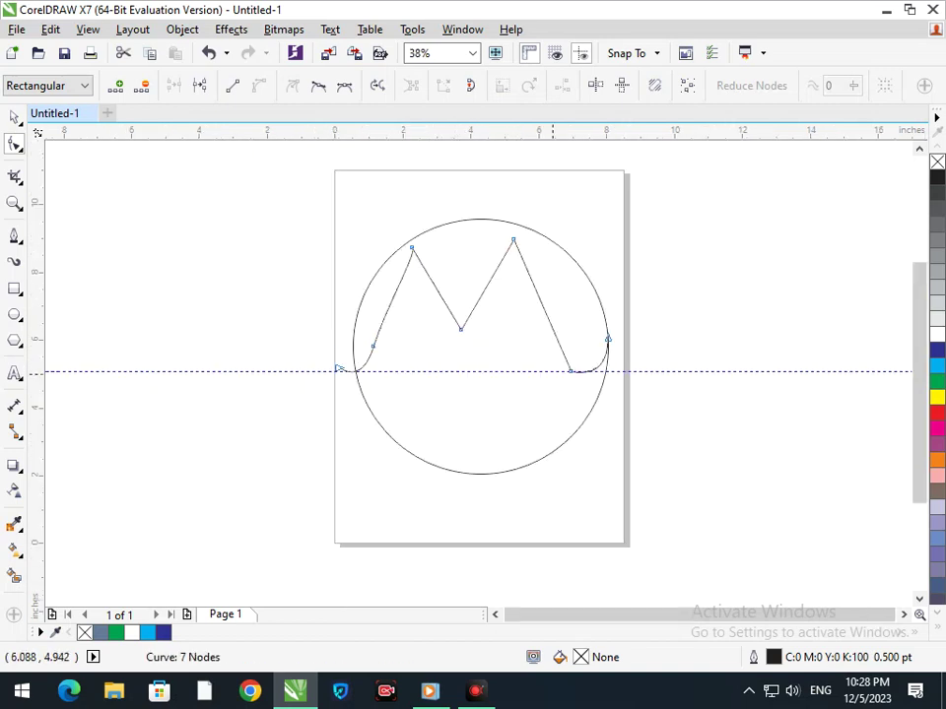
{"action": "left_click_drag", "start_coordinate": [569, 370], "coordinate": [566, 363]}
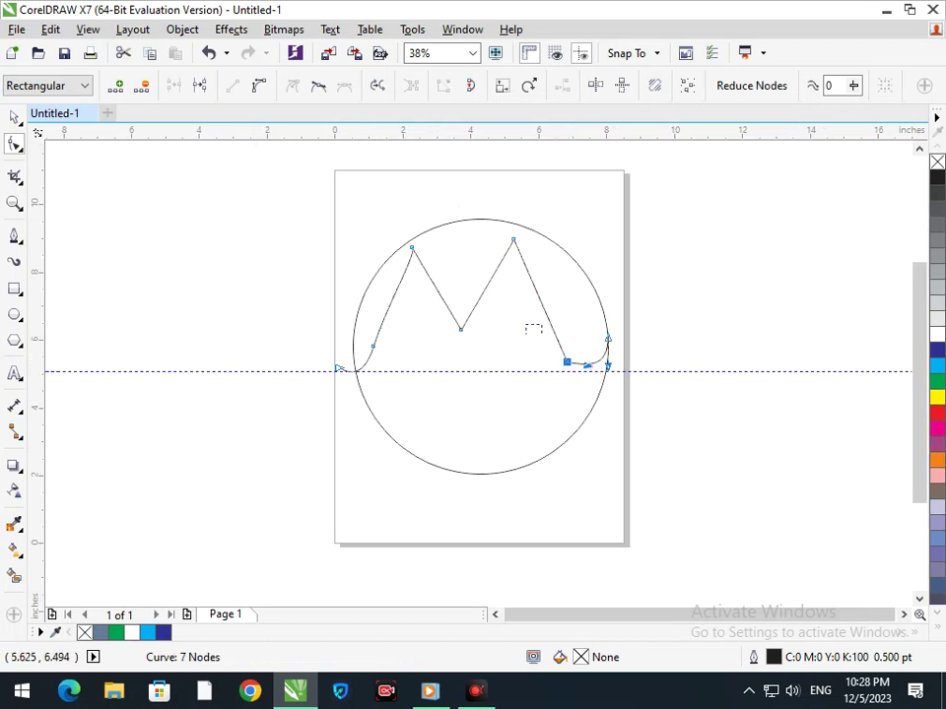
Round the sharp lower-right corner of the curve with the Smooth tool using a 1.5-inch nib.
{"action": "scroll", "coordinate": [613, 372], "scroll_direction": "up", "scroll_amount": 4}
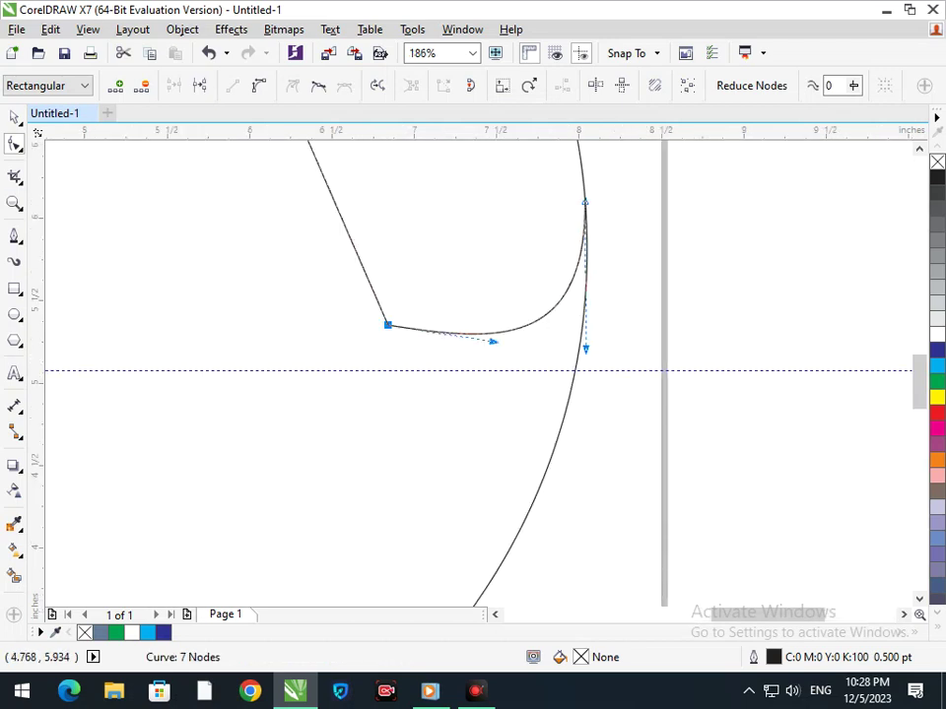
{"action": "left_click", "coordinate": [17, 147]}
{"action": "left_click", "coordinate": [78, 169]}
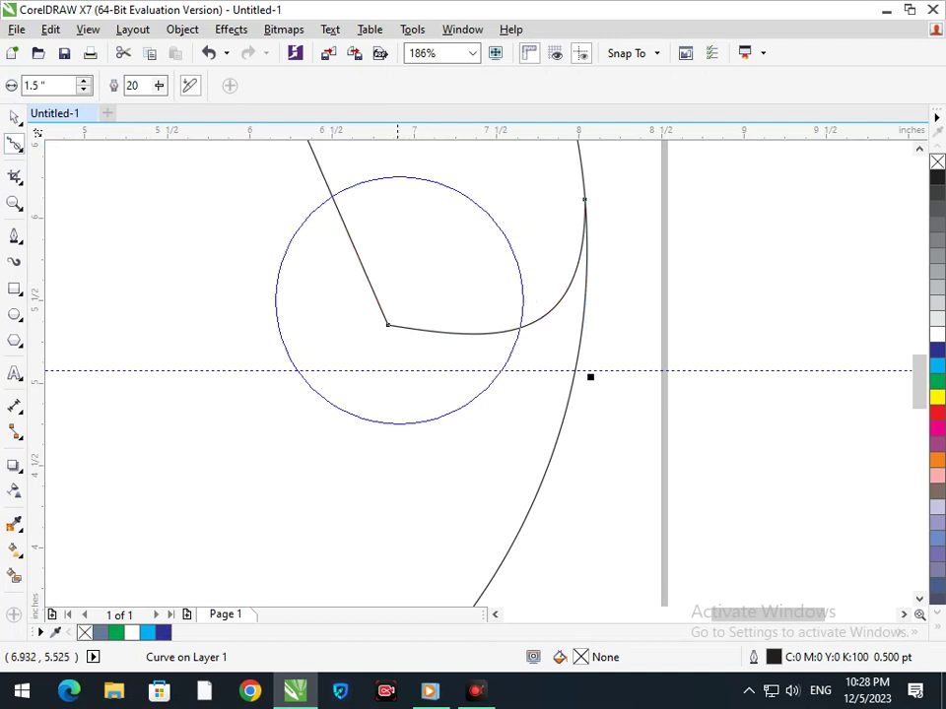
{"action": "mouse_move", "coordinate": [388, 321]}
{"action": "left_mouse_down"}
{"action": "mouse_move", "coordinate": [464, 203]}
{"action": "mouse_move", "coordinate": [378, 332]}
{"action": "mouse_move", "coordinate": [451, 269]}
{"action": "mouse_move", "coordinate": [367, 320]}
{"action": "left_mouse_up"}
{"action": "left_click", "coordinate": [395, 323]}
Set the Smooth tool's nib size to 5 inches and smooth the same lower-right corner again.
{"action": "double_click", "coordinate": [40, 85]}
{"action": "type", "text": "5"}
{"action": "key", "text": "Return"}
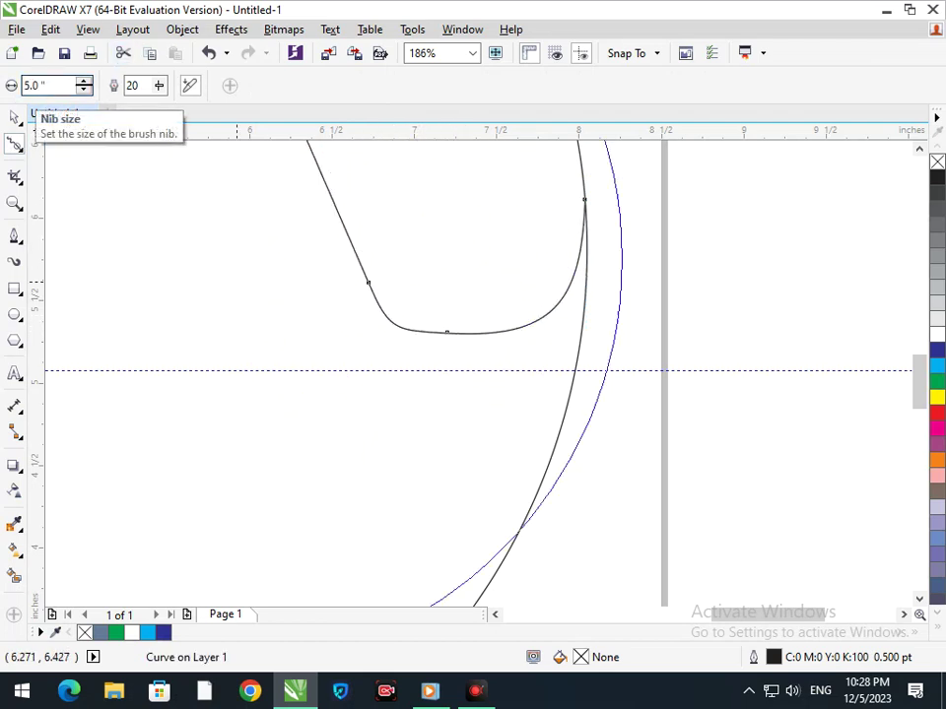
{"action": "mouse_move", "coordinate": [407, 268]}
{"action": "left_mouse_down"}
{"action": "mouse_move", "coordinate": [382, 314]}
{"action": "mouse_move", "coordinate": [390, 295]}
{"action": "mouse_move", "coordinate": [400, 305]}
{"action": "left_mouse_up"}
{"action": "key", "text": "shift+F4"}
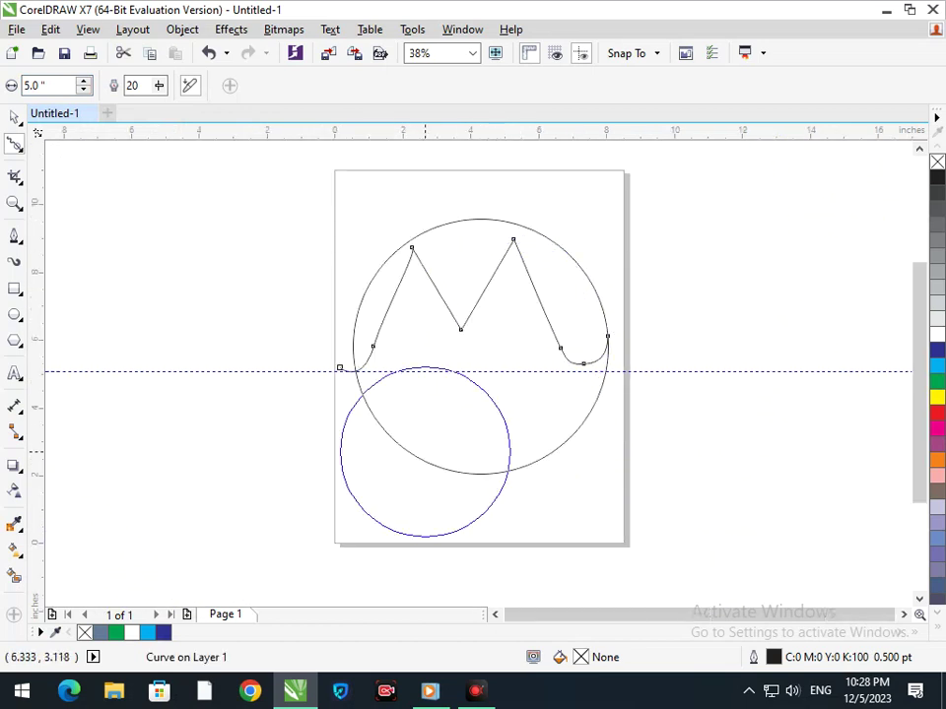
Move the mountain curve down until its right trough rests on the guideline and its right end meets the circle's edge.
{"action": "key", "text": "space"}
{"action": "key", "text": "Escape"}
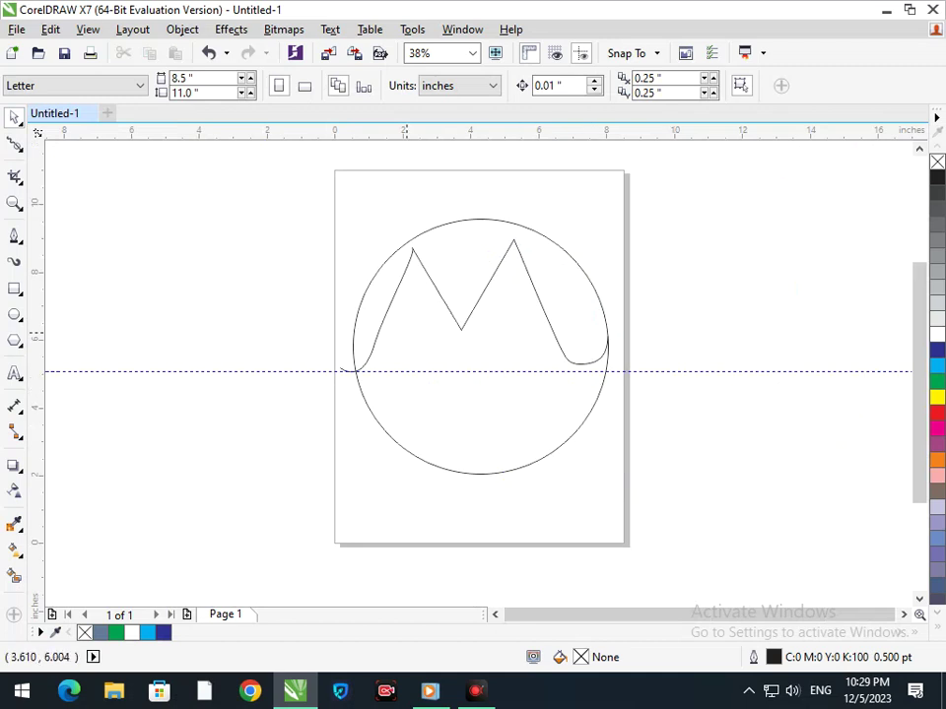
{"action": "mouse_move", "coordinate": [576, 361]}
{"action": "left_mouse_down"}
{"action": "mouse_move", "coordinate": [588, 362]}
{"action": "mouse_move", "coordinate": [576, 372]}
{"action": "left_mouse_up"}
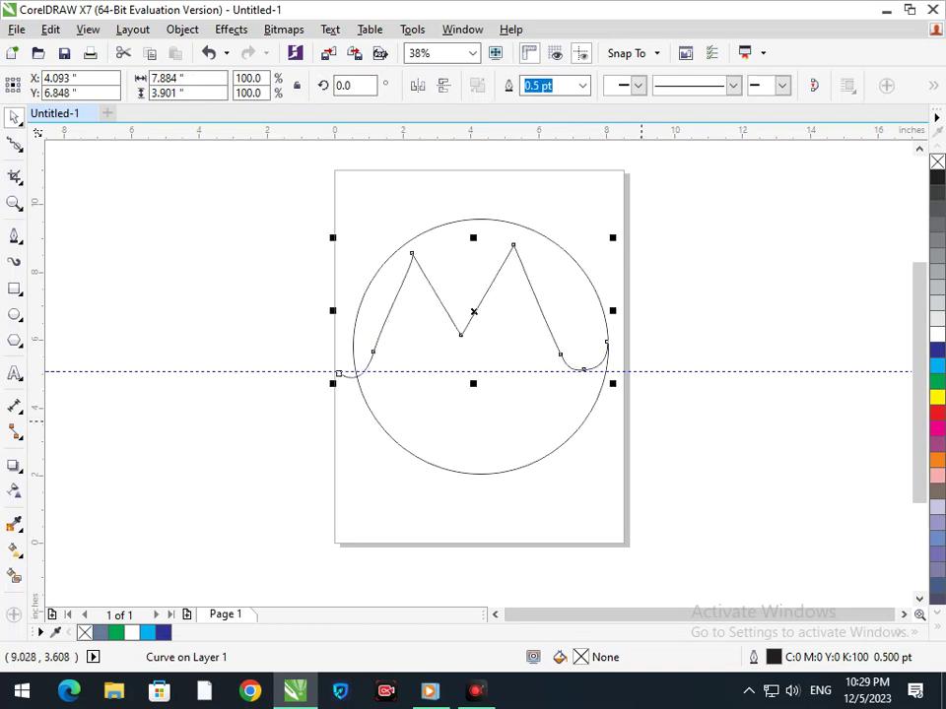
{"action": "key", "text": "Down"}
{"action": "key", "text": "Down"}
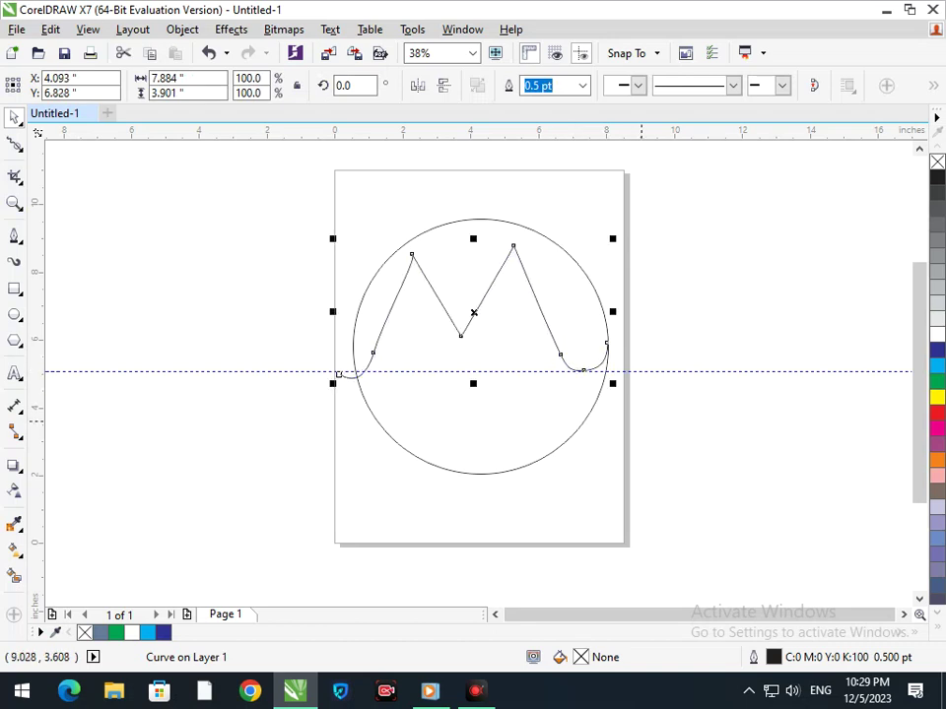
{"action": "key", "text": "Right"}
{"action": "left_click", "coordinate": [650, 434]}
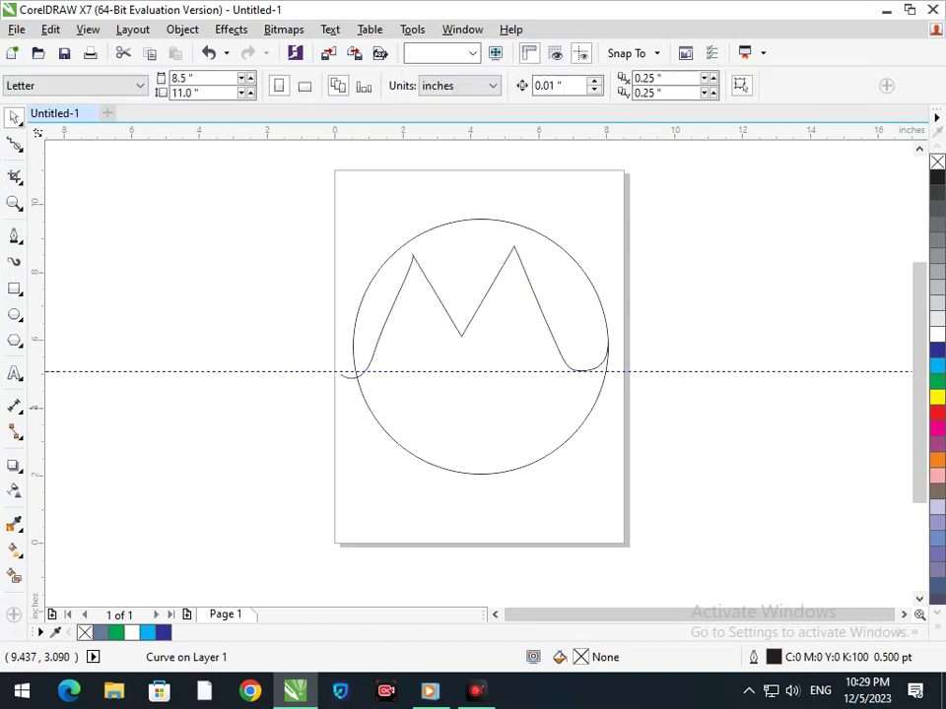
Draw a vertical line about 9.15 inches long through the valley point between the two peaks with the 2-Point Line tool.
{"action": "left_click", "coordinate": [15, 236]}
{"action": "left_click", "coordinate": [89, 255]}
{"action": "mouse_move", "coordinate": [460, 336]}
{"action": "left_mouse_down"}
{"action": "mouse_move", "coordinate": [450, 190]}
{"action": "mouse_move", "coordinate": [458, 186]}
{"action": "left_mouse_up"}
{"action": "left_click_drag", "start_coordinate": [460, 336], "coordinate": [460, 423]}
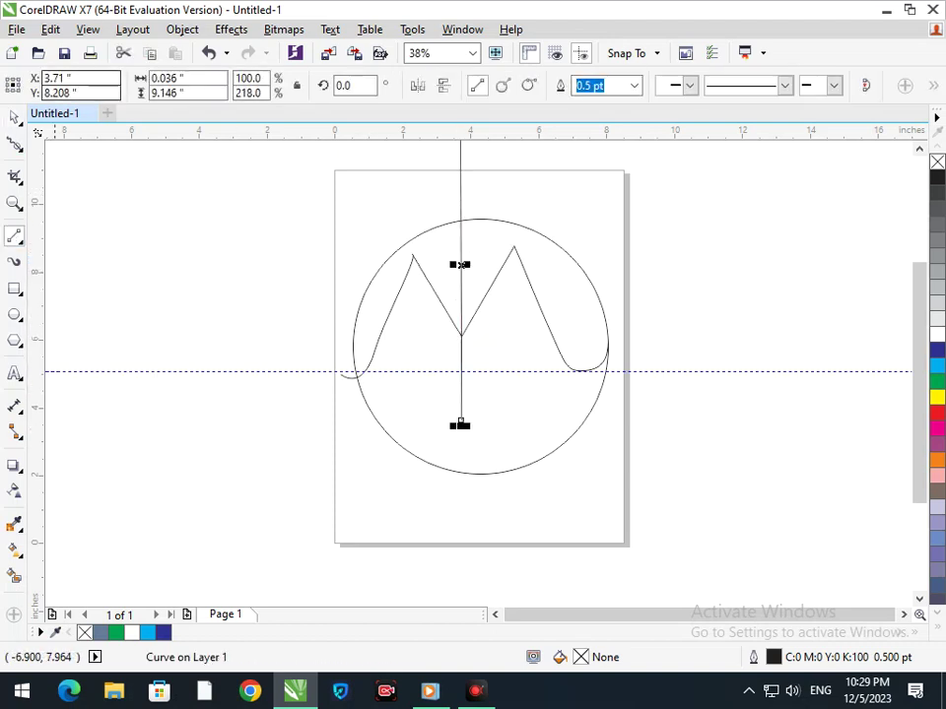
Remove the mountain curve's segments left of the vertical line with Virtual Segment Delete.
{"action": "left_click", "coordinate": [14, 176]}
{"action": "left_click", "coordinate": [126, 217]}
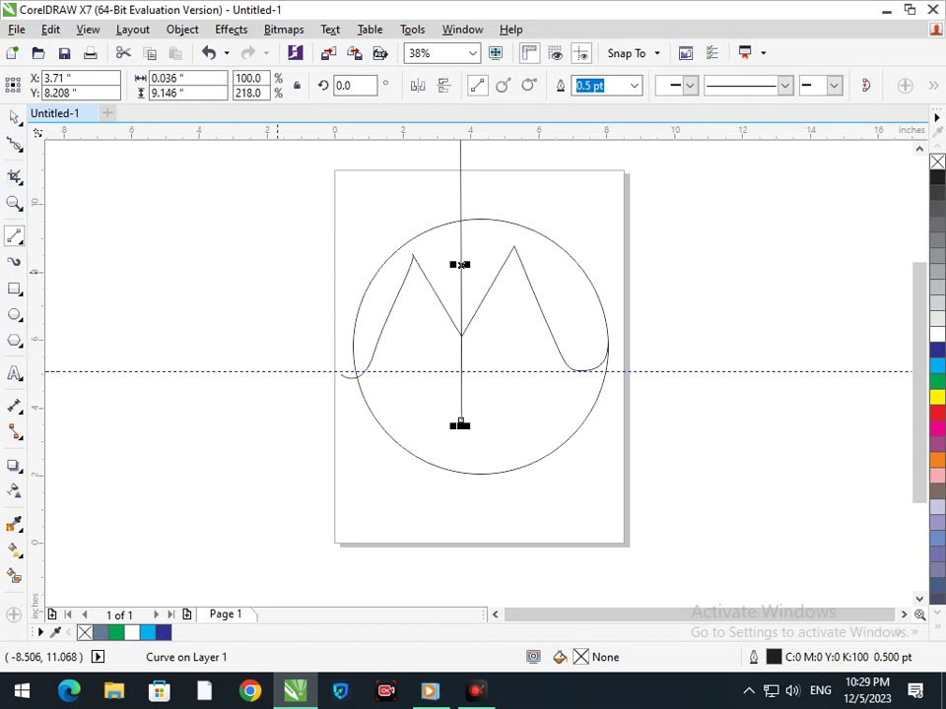
{"action": "left_click", "coordinate": [410, 265]}
{"action": "left_click", "coordinate": [429, 283]}
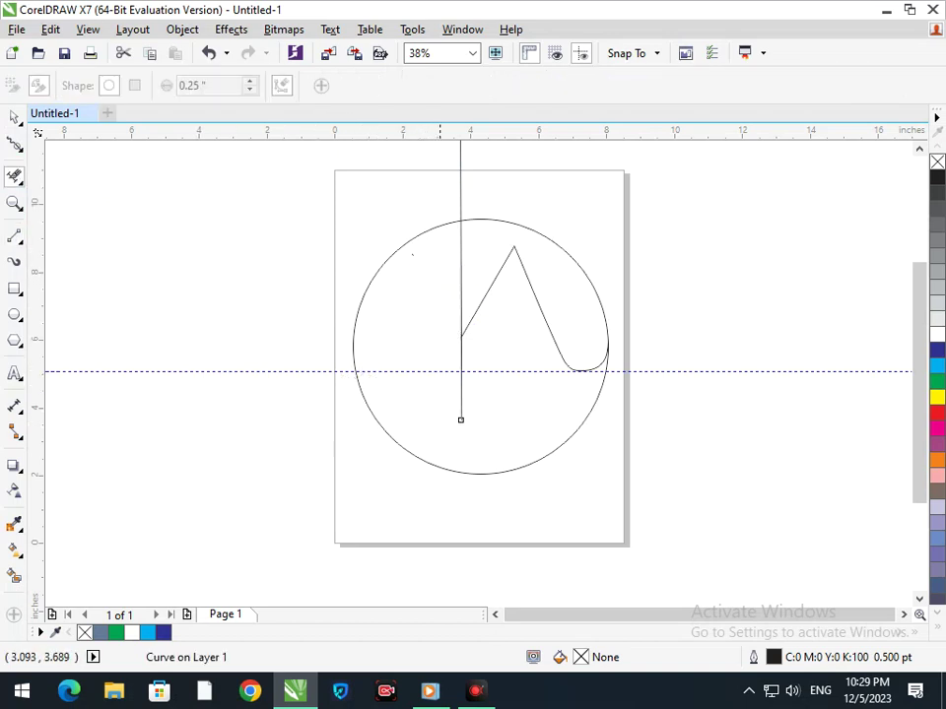
Delete all remaining segments of the vertical line inside and above the circle.
{"action": "left_click", "coordinate": [461, 396]}
{"action": "left_click", "coordinate": [460, 286]}
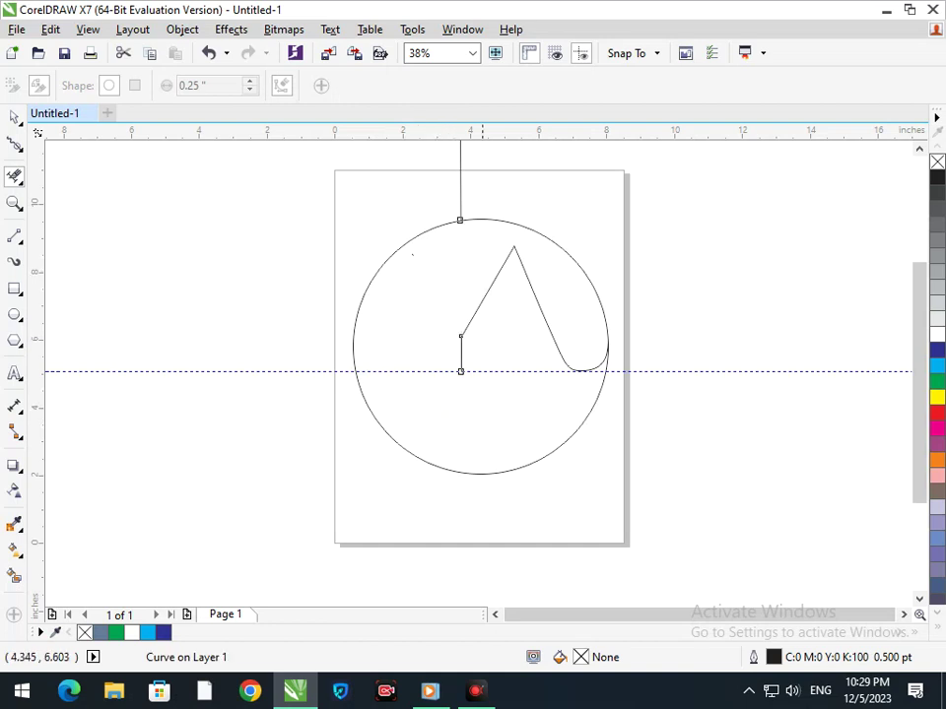
{"action": "left_click_drag", "start_coordinate": [490, 358], "coordinate": [492, 359]}
{"action": "left_click_drag", "start_coordinate": [408, 175], "coordinate": [490, 182]}
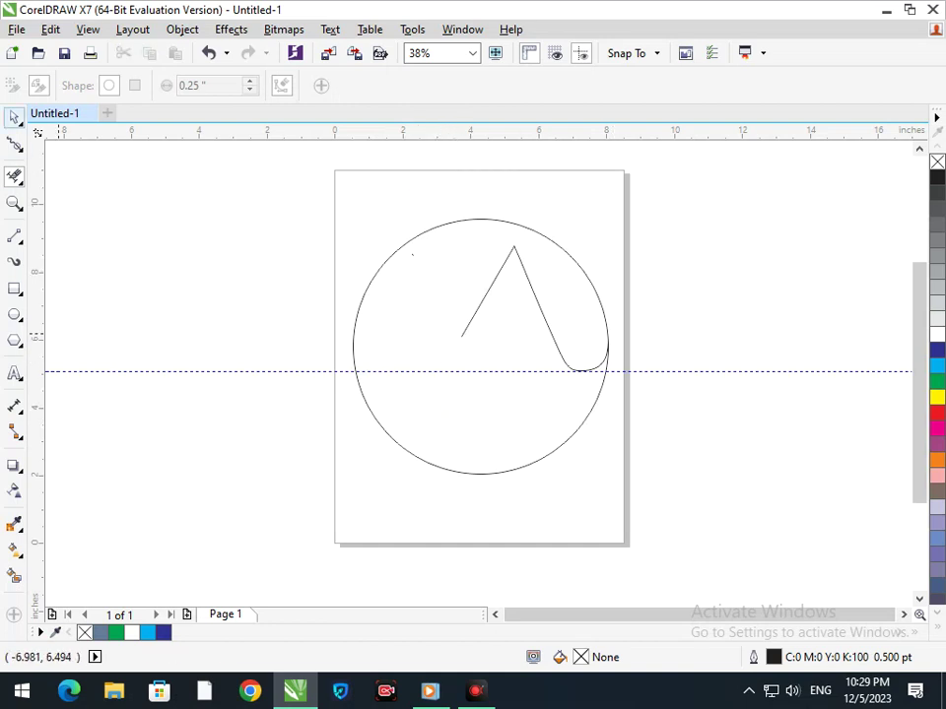
Make a horizontally mirrored copy of the remaining peak curve and align its outer end with the circle's left edge.
{"action": "left_click", "coordinate": [14, 117]}
{"action": "key", "text": "ctrl+z"}
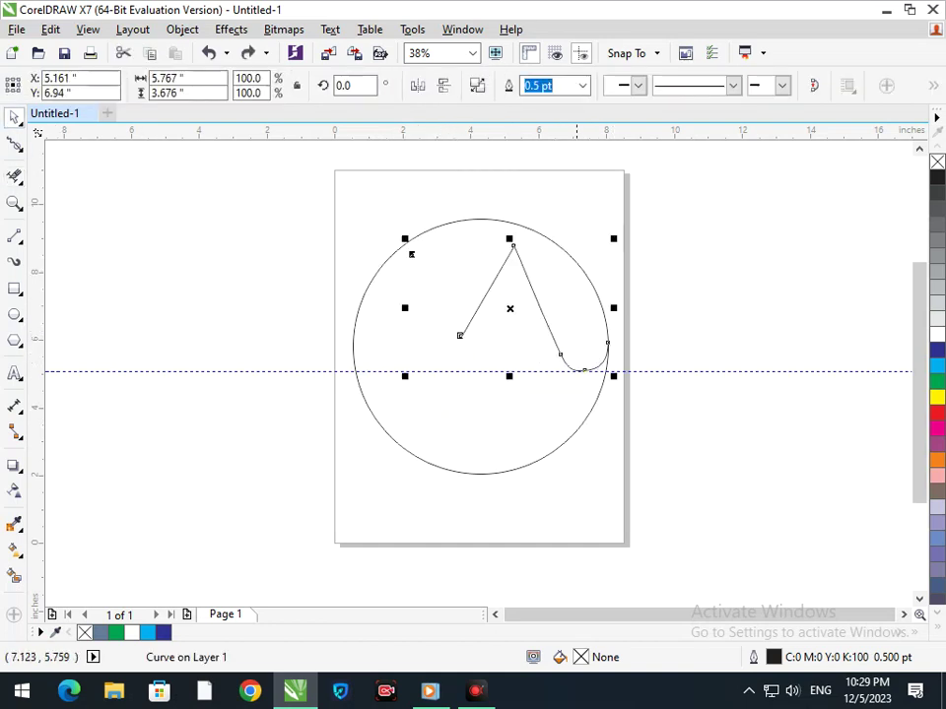
{"action": "left_click_drag", "start_coordinate": [613, 307], "coordinate": [500, 339]}
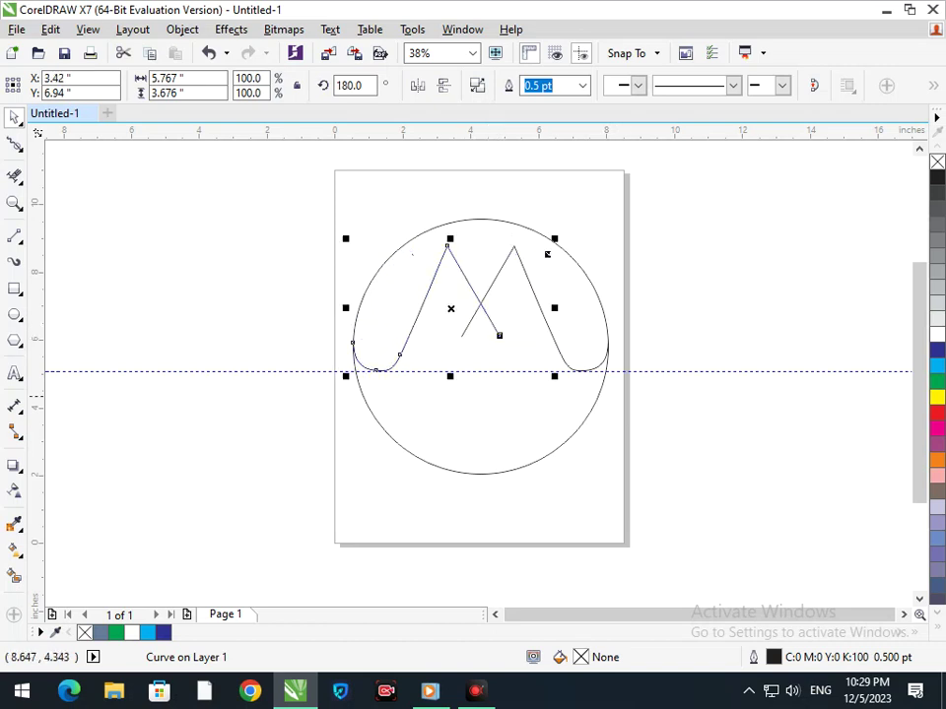
{"action": "left_click", "coordinate": [656, 401]}
Draw a horizontal 2-Point Line about 1.14 inches long joining the inner ends of the two crossing peak curves.
{"action": "left_click", "coordinate": [15, 237]}
{"action": "left_click", "coordinate": [15, 237]}
{"action": "left_click_drag", "start_coordinate": [487, 338], "coordinate": [499, 336]}
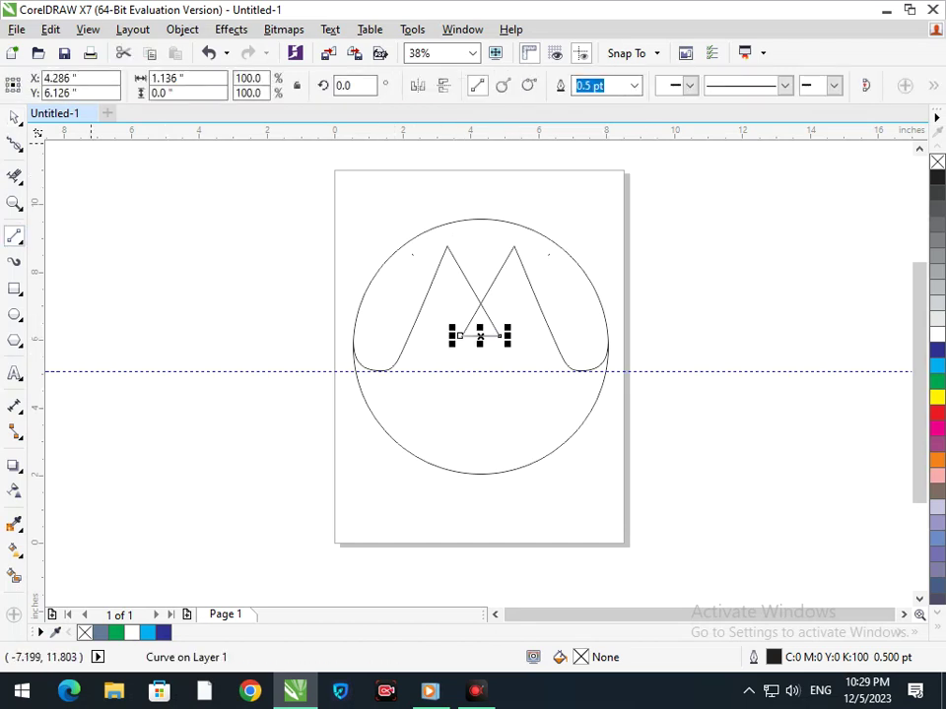
Delete the horizontal guideline running beneath the two peak curves.
{"action": "left_click", "coordinate": [15, 117]}
{"action": "left_click", "coordinate": [209, 217]}
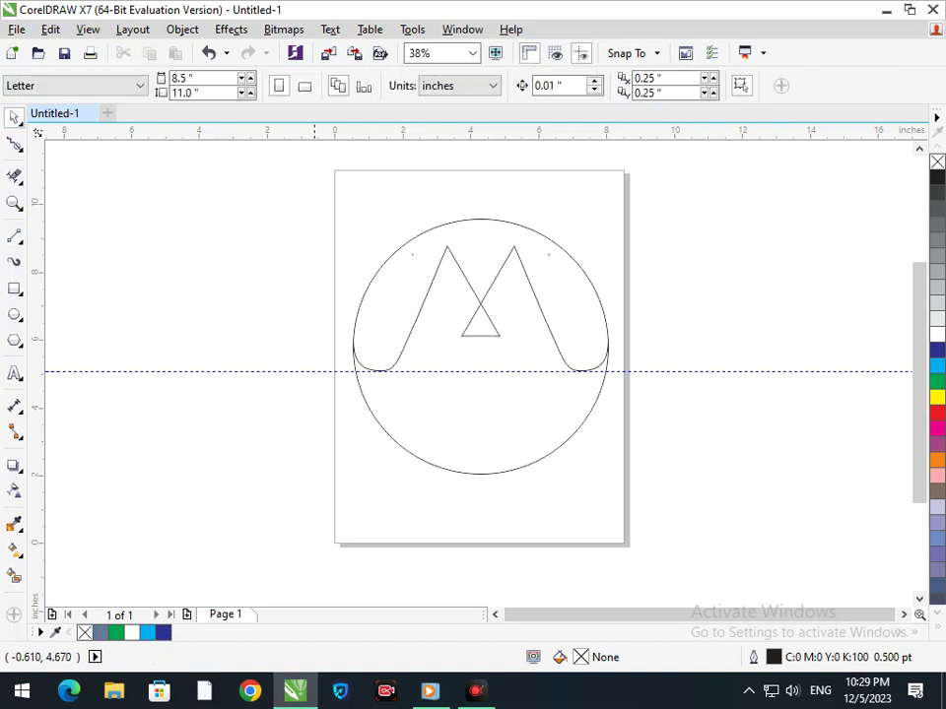
{"action": "left_click", "coordinate": [318, 372]}
{"action": "key", "text": "Delete"}
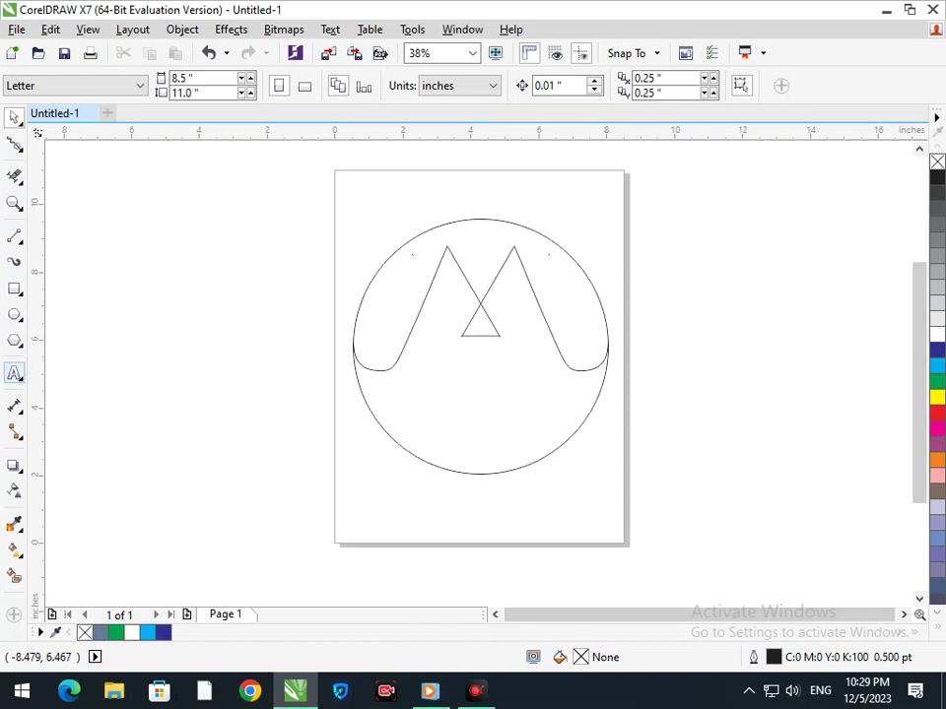
Draw two diagonal 2-Point Lines below the peak curves that cross at the circle's bottom edge, the rising one about 2.9 by 3.95 inches.
{"action": "left_click", "coordinate": [14, 237]}
{"action": "left_click_drag", "start_coordinate": [413, 374], "coordinate": [529, 511]}
{"action": "left_click_drag", "start_coordinate": [471, 502], "coordinate": [569, 367]}
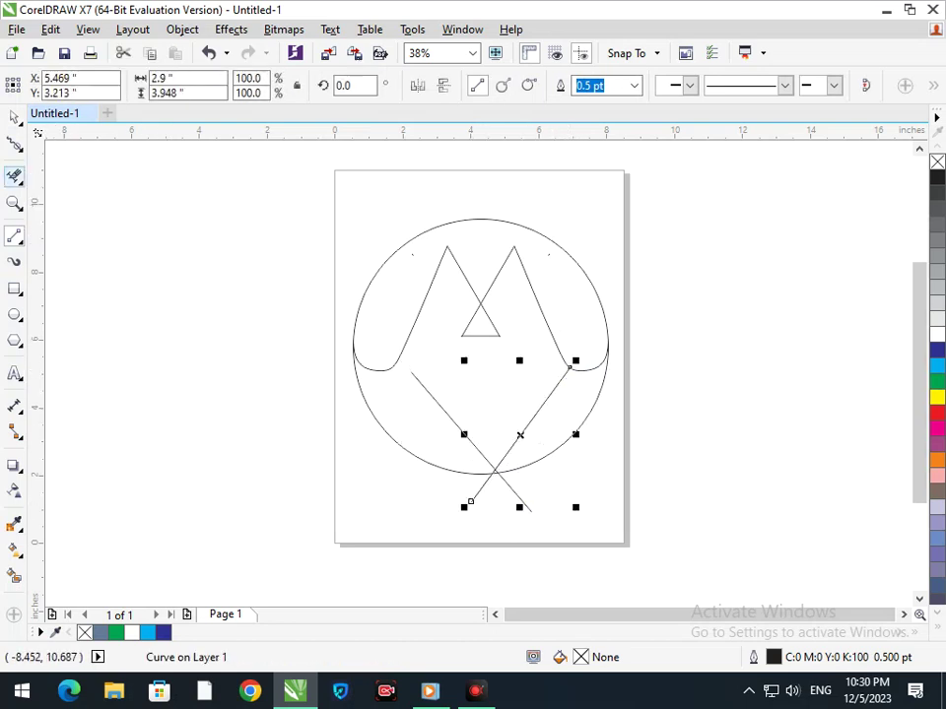
{"action": "left_click", "coordinate": [13, 117]}
{"action": "left_click", "coordinate": [121, 249]}
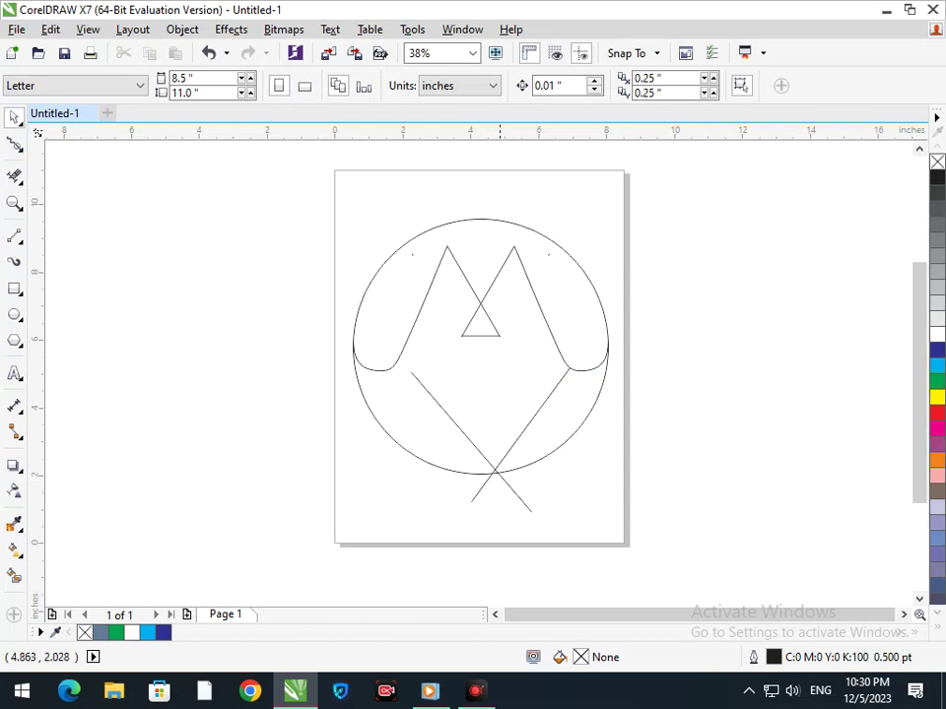
Shift the rising diagonal line slightly left and place a parallel copy just left of each diagonal line.
{"action": "mouse_move", "coordinate": [498, 464]}
{"action": "left_mouse_down"}
{"action": "mouse_move", "coordinate": [480, 473]}
{"action": "mouse_move", "coordinate": [493, 473]}
{"action": "mouse_move", "coordinate": [491, 463]}
{"action": "left_mouse_up"}
{"action": "left_click", "coordinate": [555, 497]}
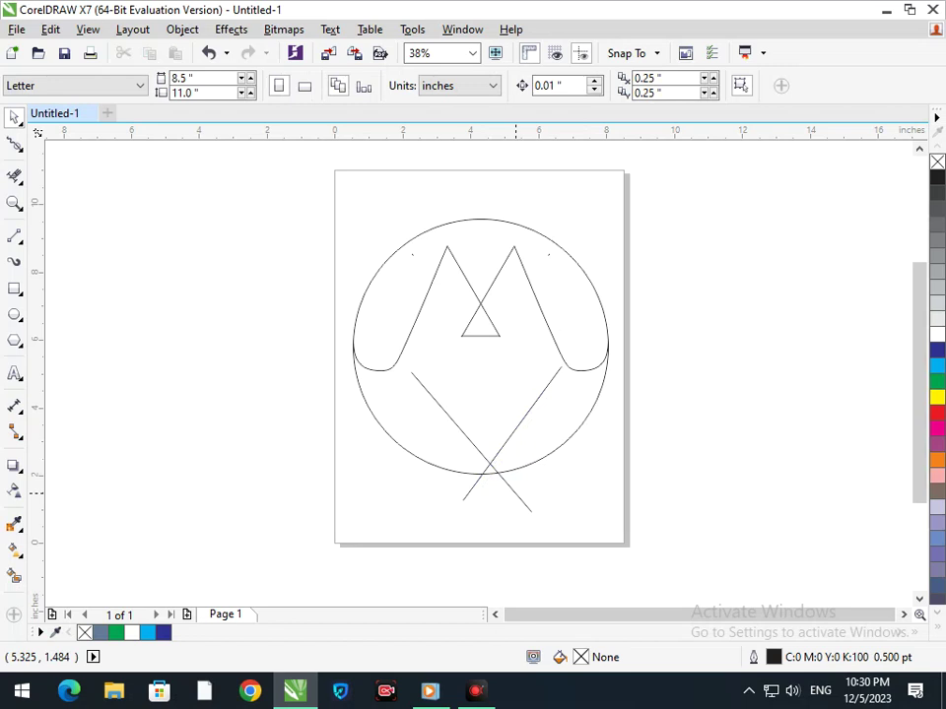
{"action": "left_click_drag", "start_coordinate": [513, 492], "coordinate": [458, 491]}
{"action": "left_click", "coordinate": [459, 492]}
{"action": "left_click", "coordinate": [140, 316]}
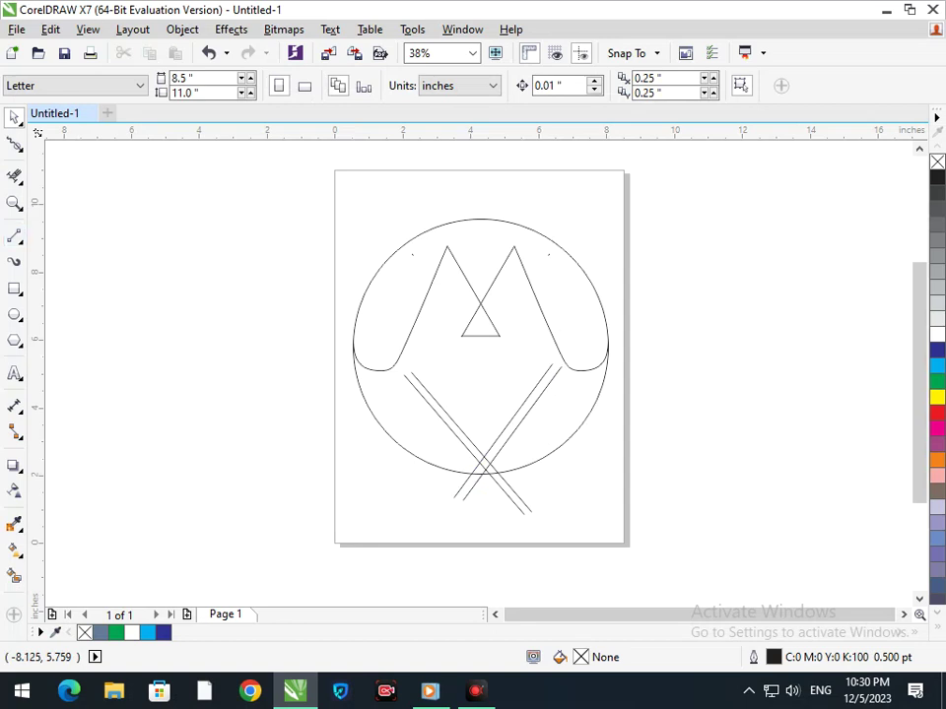
Add a horizontal guideline at about 4.97 inches and remove the upper ends of both diagonal pairs above it with Virtual Segment Delete.
{"action": "left_click_drag", "start_coordinate": [472, 134], "coordinate": [623, 374]}
{"action": "left_click_drag", "start_coordinate": [517, 358], "coordinate": [567, 385]}
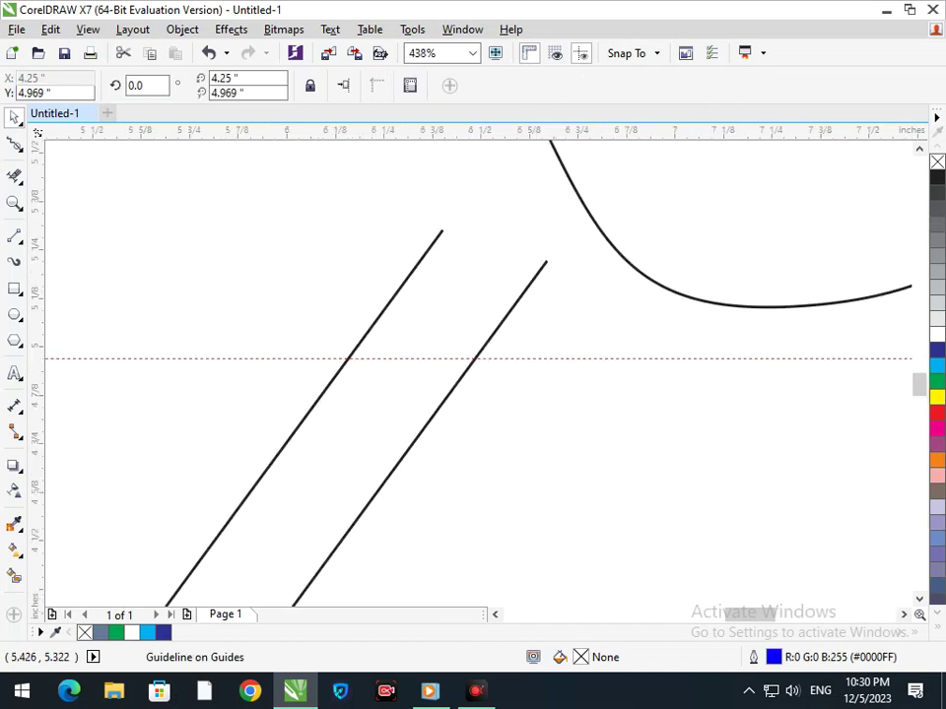
{"action": "left_click", "coordinate": [15, 176]}
{"action": "left_click_drag", "start_coordinate": [363, 236], "coordinate": [574, 293]}
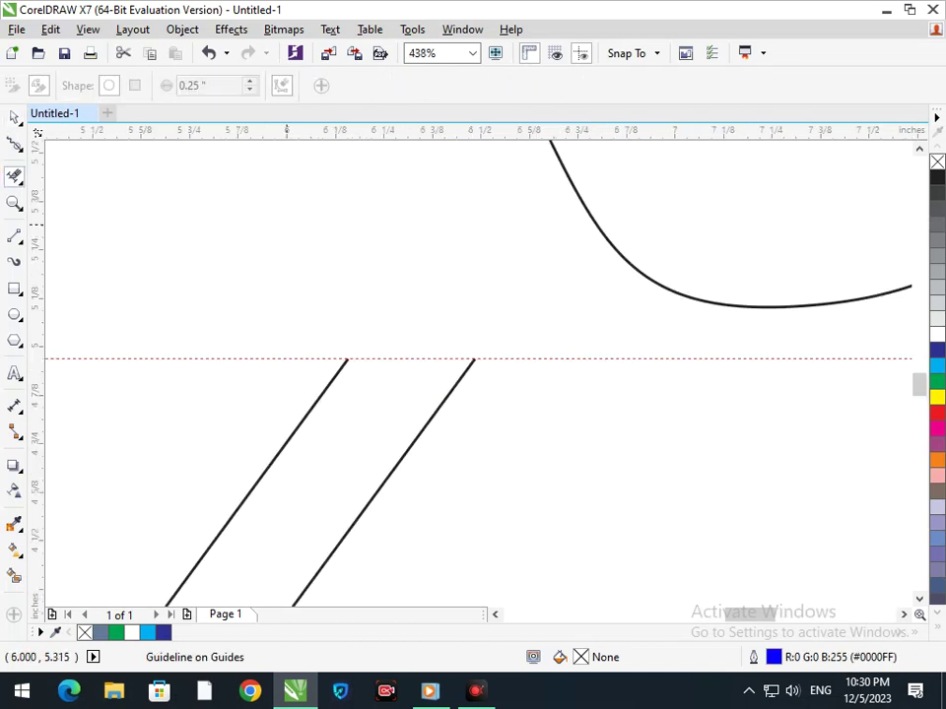
{"action": "key", "text": "F3"}
{"action": "key", "text": "F2"}
{"action": "left_click_drag", "start_coordinate": [377, 330], "coordinate": [436, 385]}
{"action": "left_click_drag", "start_coordinate": [482, 443], "coordinate": [582, 507]}
{"action": "left_click_drag", "start_coordinate": [426, 427], "coordinate": [473, 436]}
Remove the diagonal lines' lower ends outside the circle with Virtual Segment Delete, and delete the horizontal guideline.
{"action": "key", "text": "F3"}
{"action": "left_click_drag", "start_coordinate": [442, 521], "coordinate": [552, 506]}
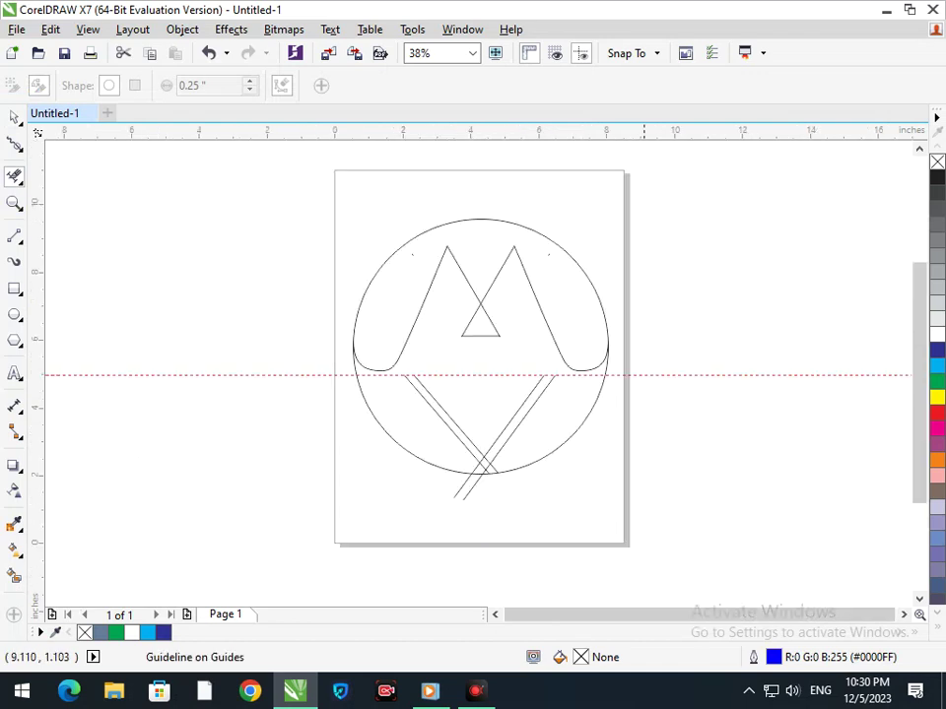
{"action": "left_click_drag", "start_coordinate": [433, 500], "coordinate": [568, 498]}
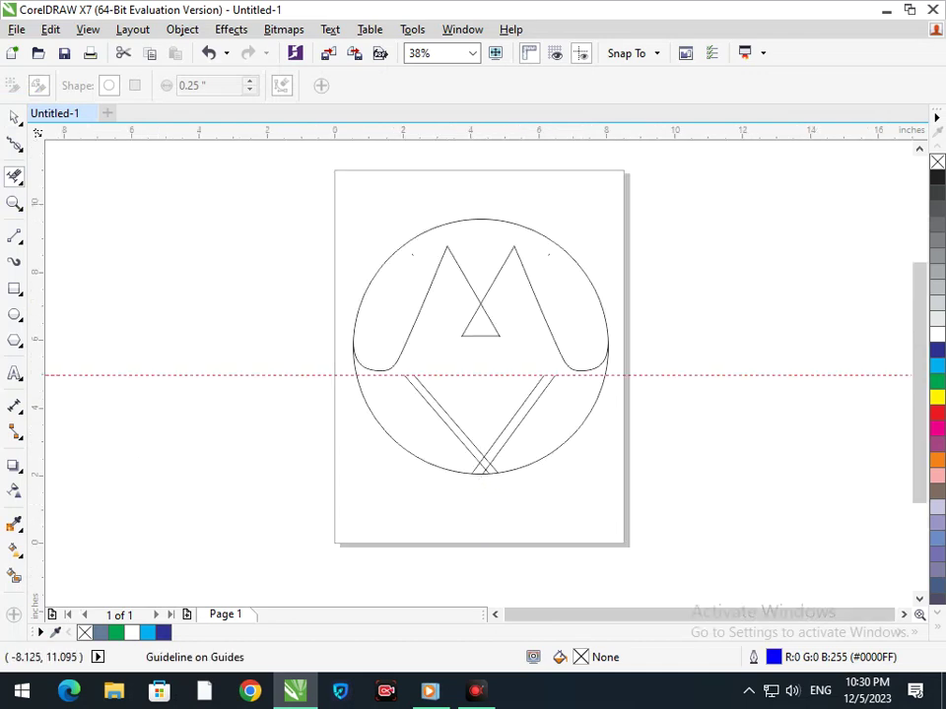
{"action": "left_click", "coordinate": [15, 116]}
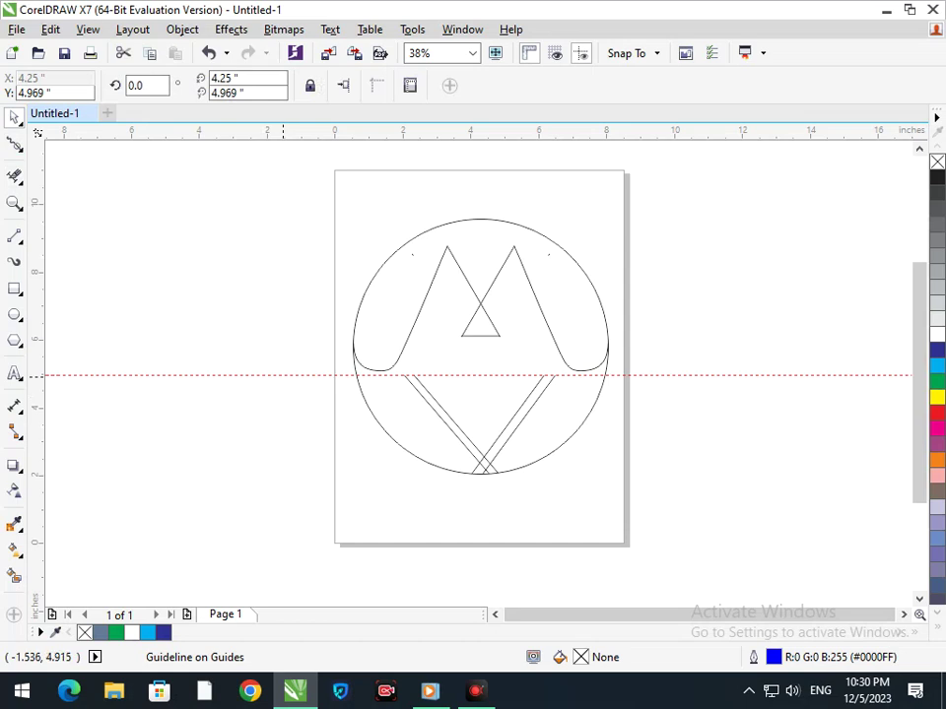
{"action": "key", "text": "Delete"}
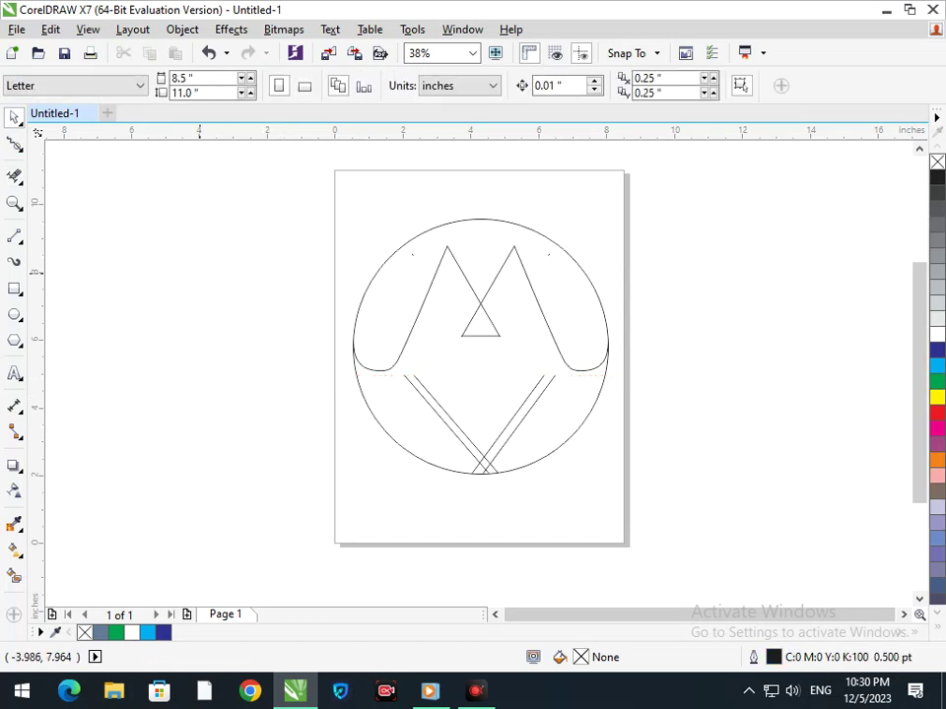
Cap the upper ends of the left and right diagonal pairs with horizontal 2-Point Lines about 0.29 and 0.47 inches long.
{"action": "left_click", "coordinate": [15, 237]}
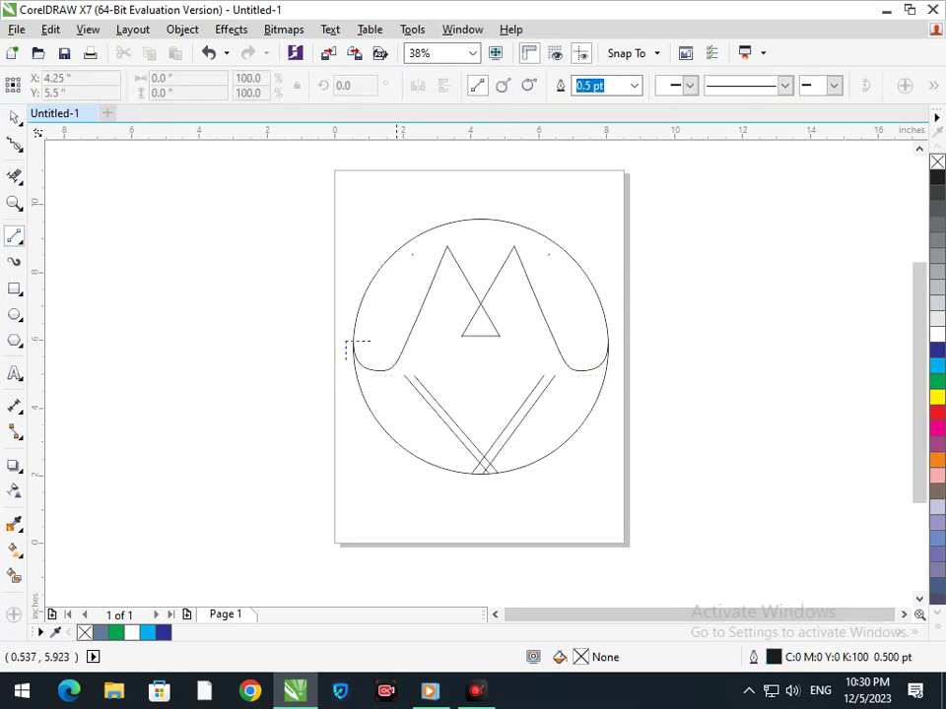
{"action": "scroll", "coordinate": [352, 342], "scroll_direction": "up", "scroll_amount": 4}
{"action": "mouse_move", "coordinate": [307, 310]}
{"action": "left_mouse_down"}
{"action": "mouse_move", "coordinate": [358, 323]}
{"action": "mouse_move", "coordinate": [352, 310]}
{"action": "left_mouse_up"}
{"action": "scroll", "coordinate": [359, 315], "scroll_direction": "down", "scroll_amount": 4}
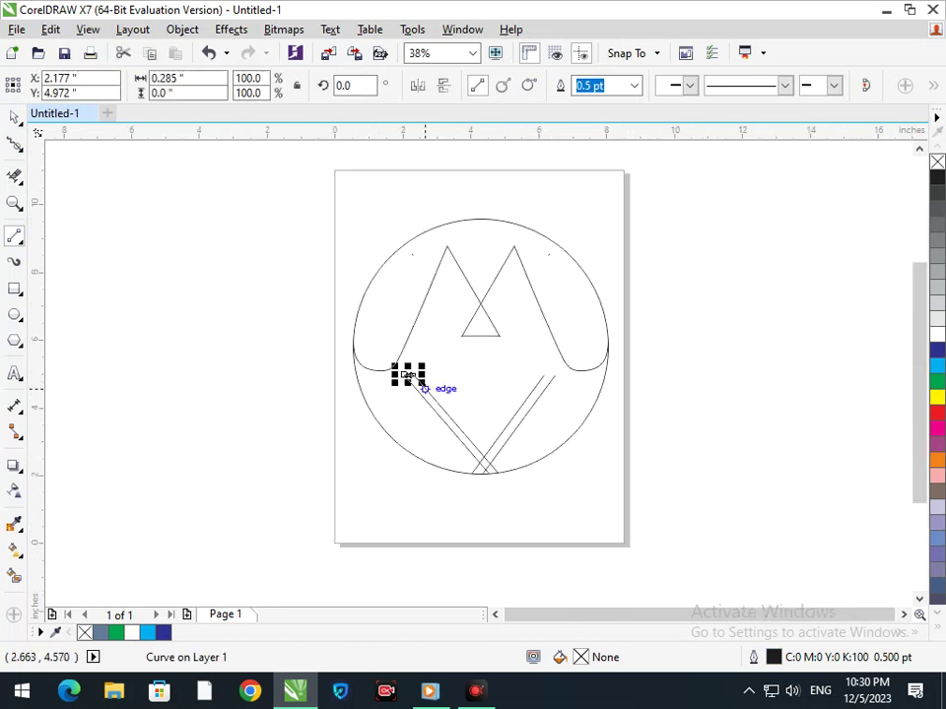
{"action": "key", "text": "F2"}
{"action": "left_click_drag", "start_coordinate": [475, 338], "coordinate": [657, 443]}
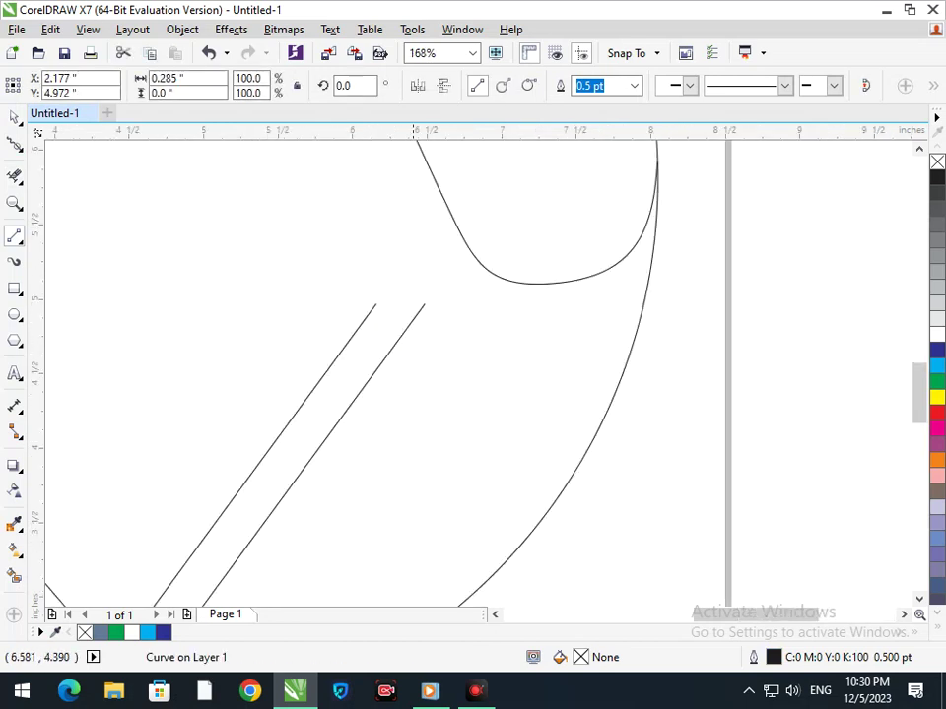
{"action": "left_click_drag", "start_coordinate": [375, 304], "coordinate": [446, 304]}
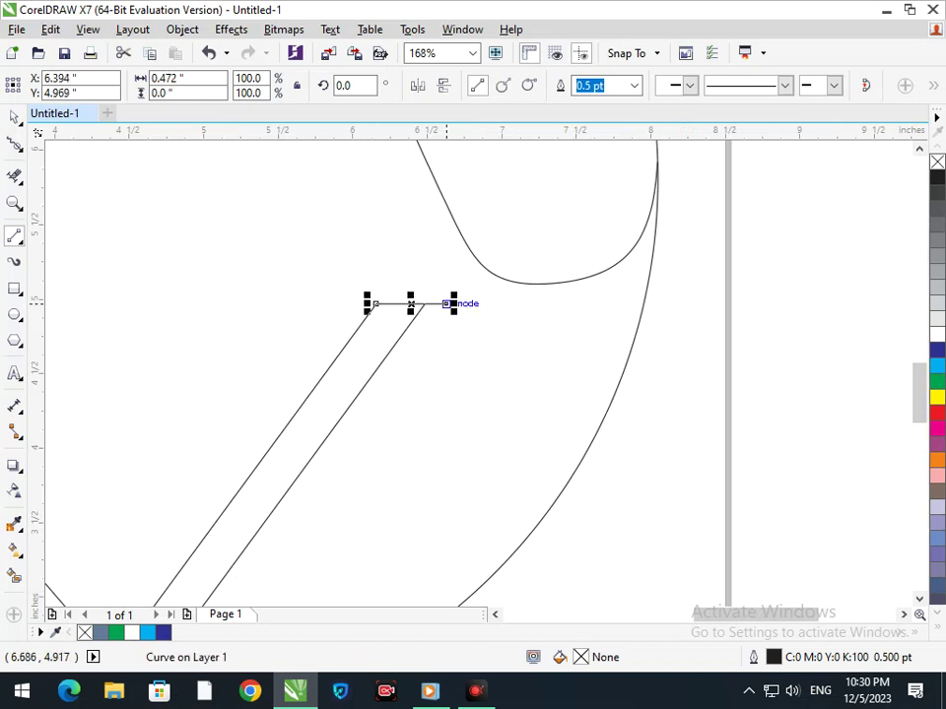
{"action": "scroll", "coordinate": [454, 302], "scroll_direction": "down", "scroll_amount": 4}
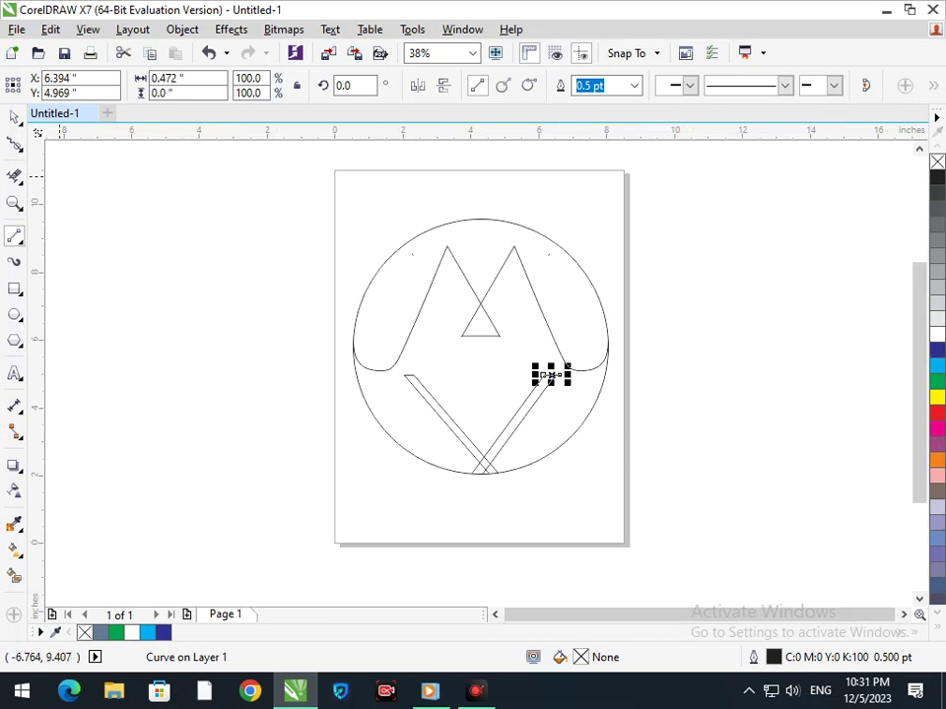
{"action": "left_click", "coordinate": [14, 117]}
{"action": "left_click", "coordinate": [274, 379]}
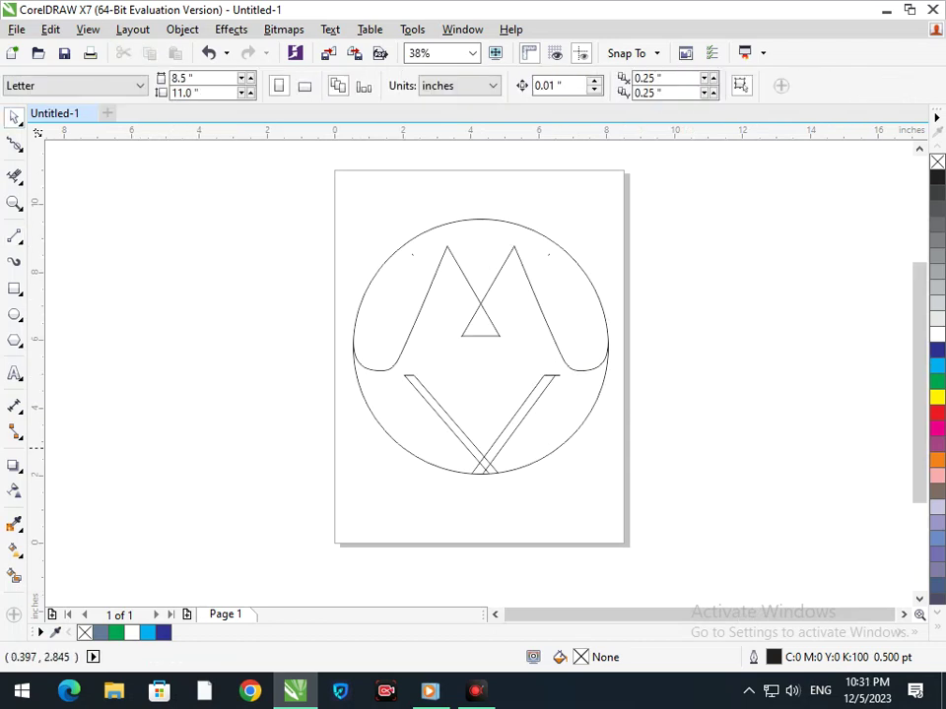
Make a smaller concentric copy of the circle inside it, about 7.08 inches in diameter.
{"action": "left_click", "coordinate": [391, 436]}
{"action": "left_click_drag", "start_coordinate": [346, 480], "coordinate": [363, 476]}
{"action": "left_click_drag", "start_coordinate": [345, 500], "coordinate": [354, 500]}
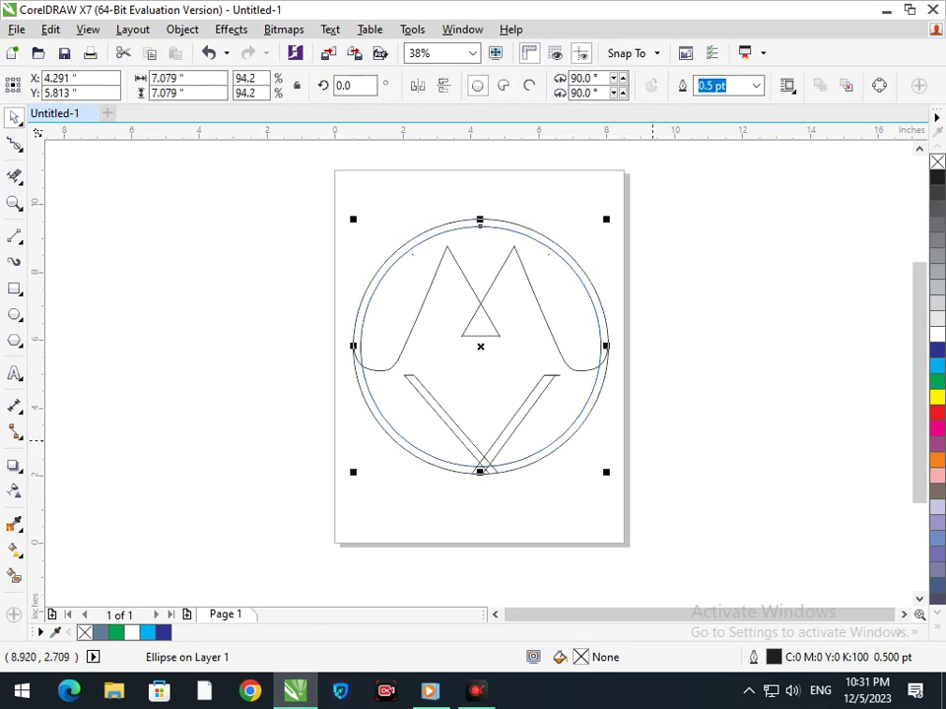
{"action": "left_click", "coordinate": [655, 417]}
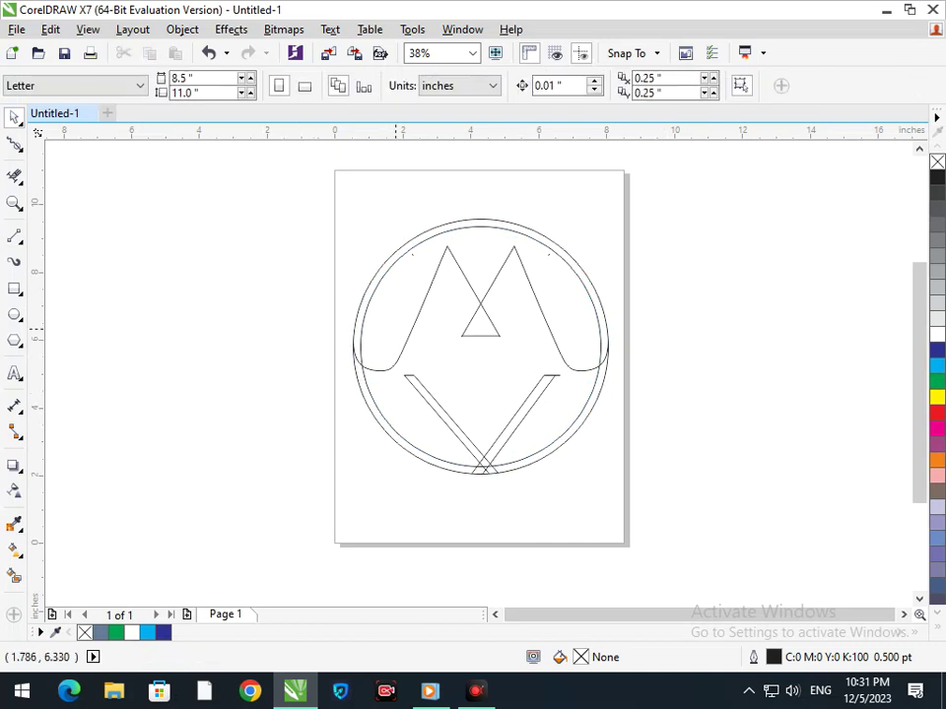
{"action": "left_click", "coordinate": [548, 254]}
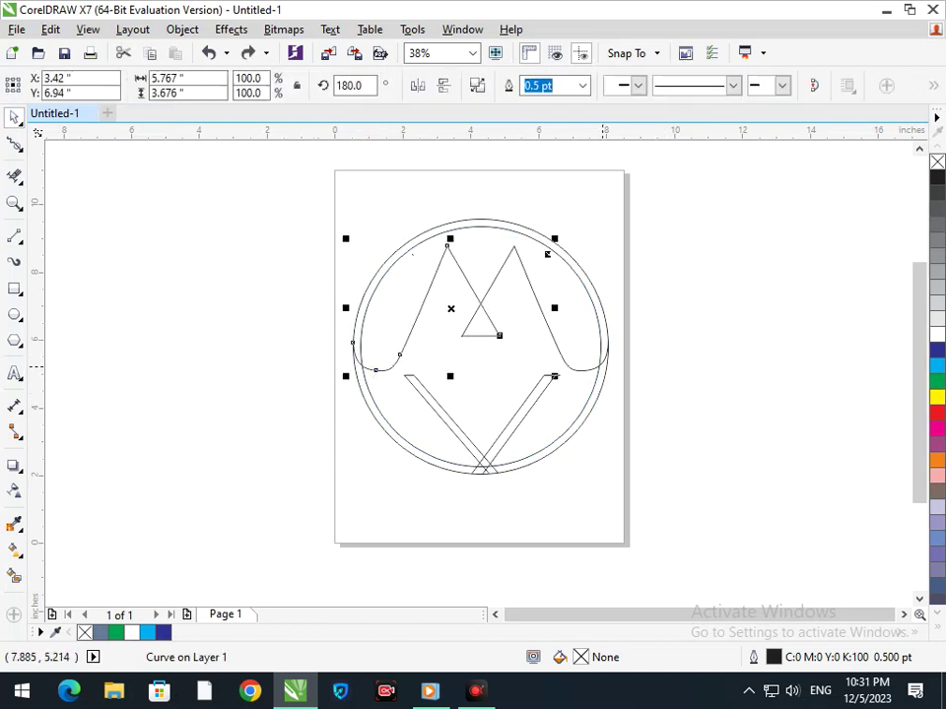
{"action": "left_click", "coordinate": [587, 372], "text": "shift"}
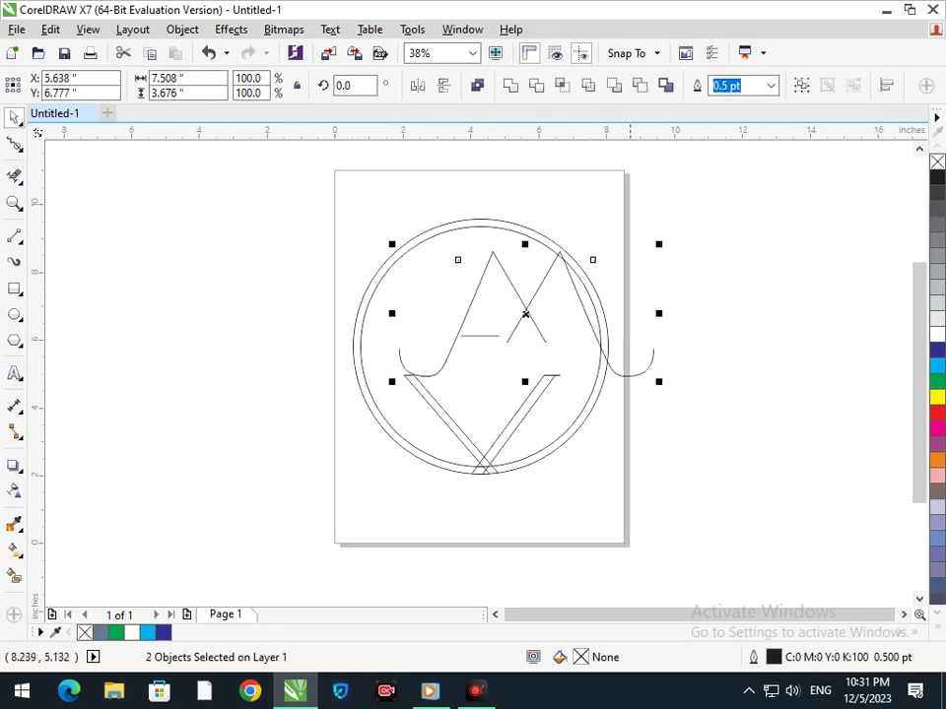
{"action": "left_click_drag", "start_coordinate": [631, 384], "coordinate": [309, 236]}
{"action": "left_click_drag", "start_coordinate": [476, 335], "coordinate": [364, 333]}
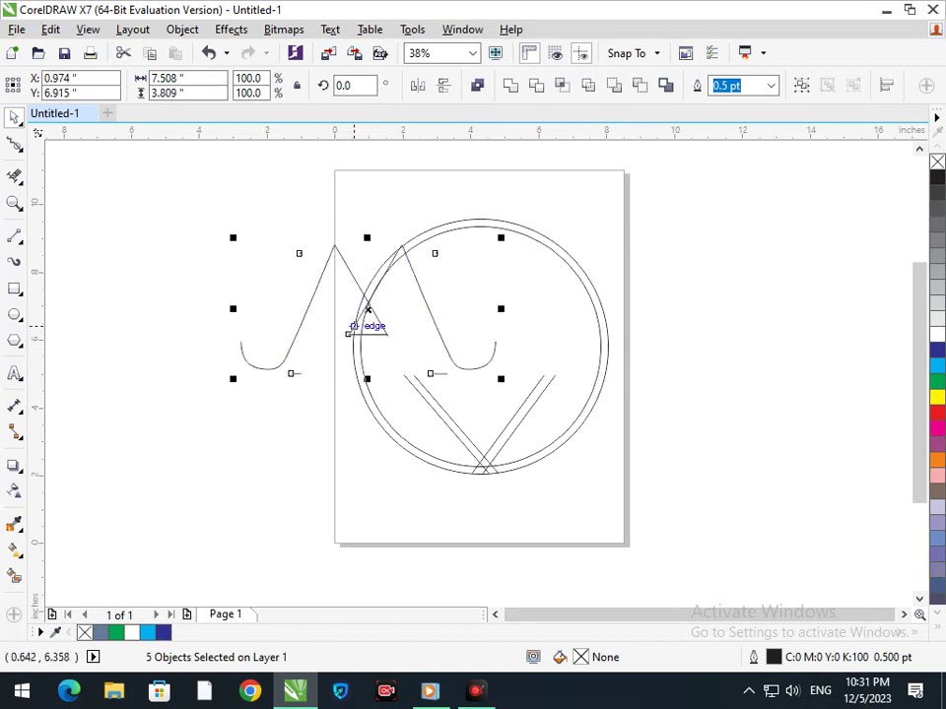
{"action": "key", "text": "ctrl+z"}
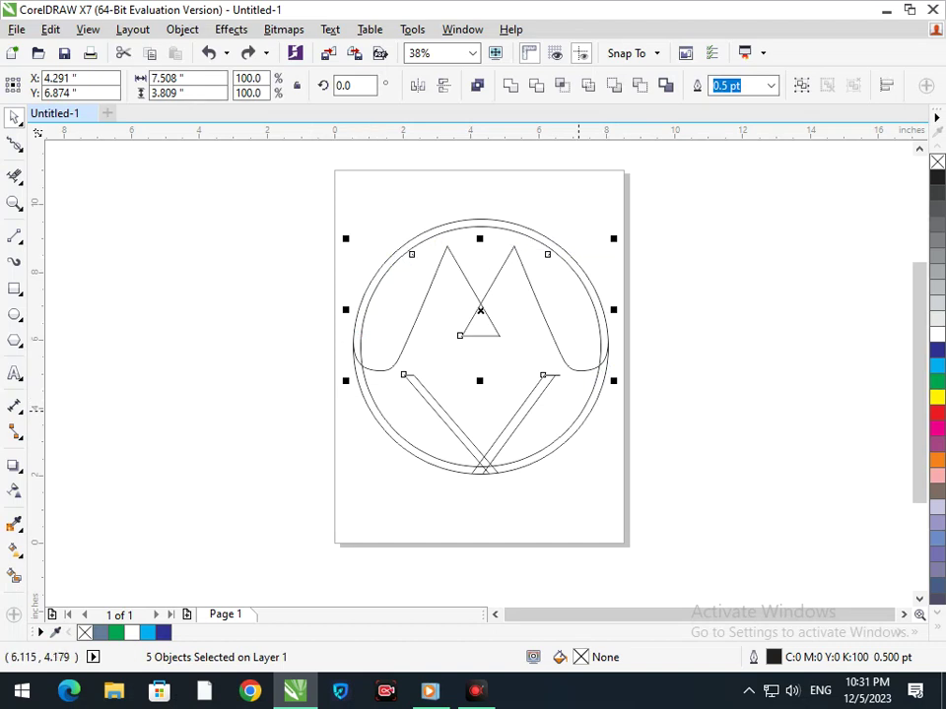
{"action": "left_click", "coordinate": [624, 374]}
Set the outline width of both peak curves and their horizontal base line to 16 pt.
{"action": "left_click_drag", "start_coordinate": [623, 370], "coordinate": [357, 293]}
{"action": "left_click_drag", "start_coordinate": [300, 211], "coordinate": [645, 372]}
{"action": "left_click_drag", "start_coordinate": [562, 359], "coordinate": [424, 318]}
{"action": "key", "text": "ctrl+z"}
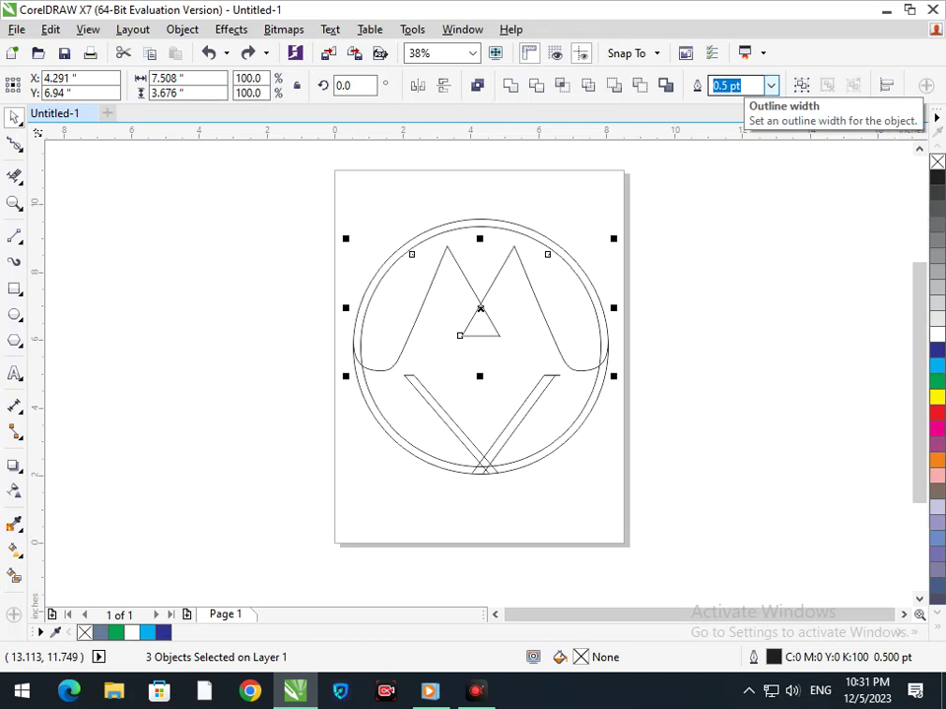
{"action": "left_click", "coordinate": [772, 86]}
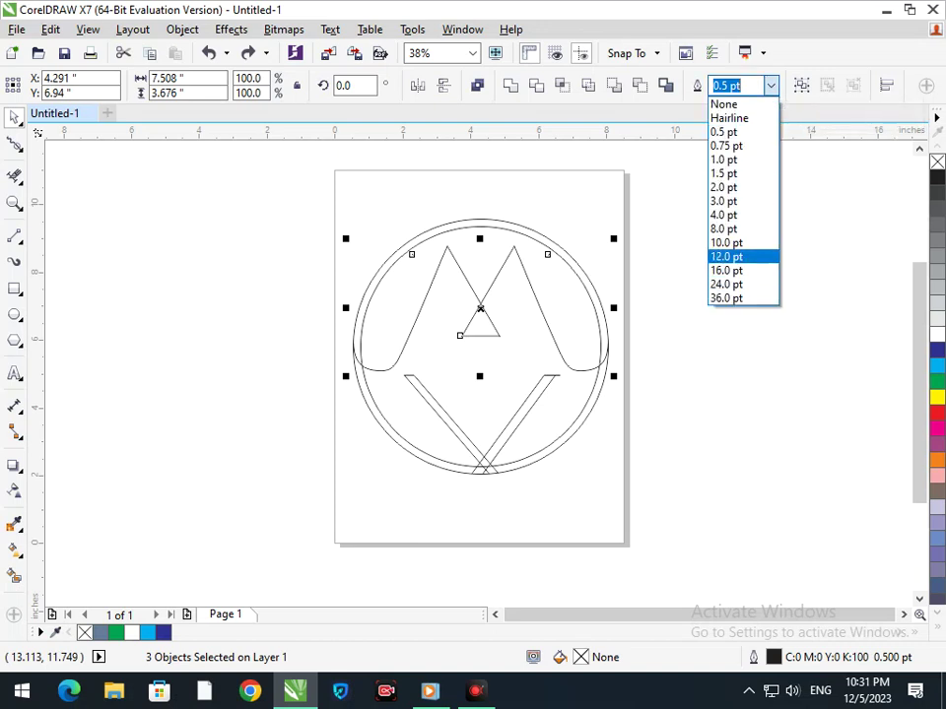
{"action": "left_click", "coordinate": [739, 270]}
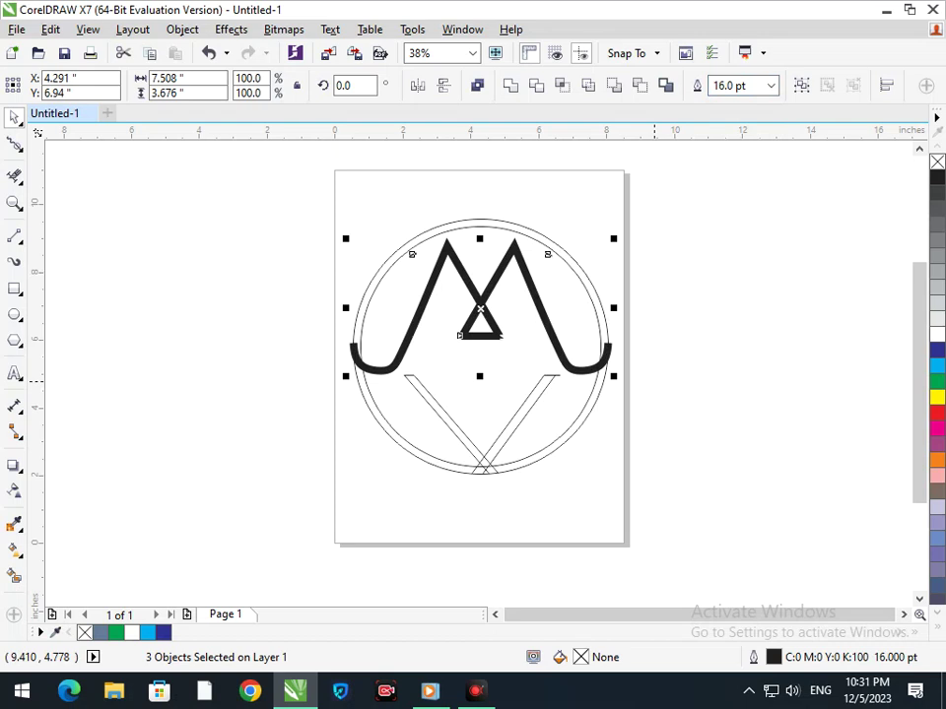
Give the thick peak outlines round line caps, and enable Behind fill and Scale with object in Outline Pen.
{"action": "key", "text": "F12"}
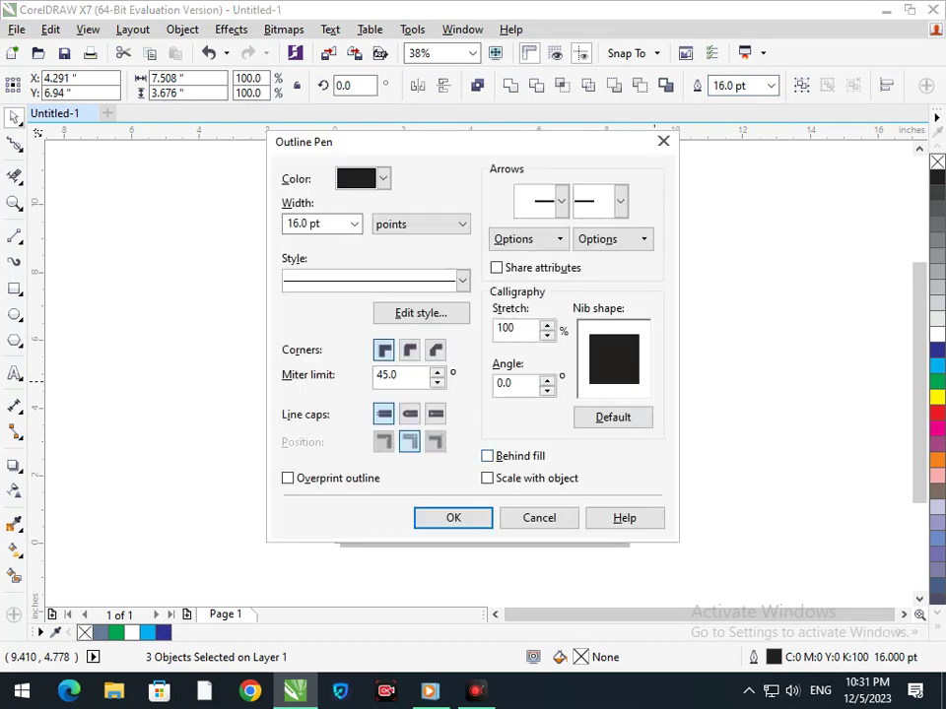
{"action": "left_click", "coordinate": [410, 414]}
{"action": "left_click", "coordinate": [489, 457]}
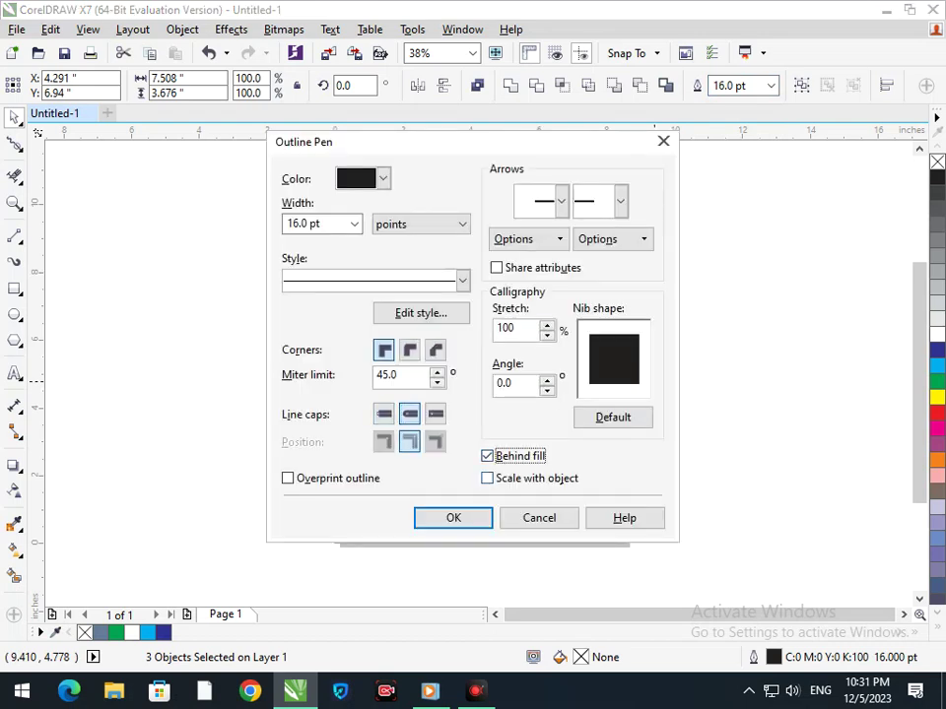
{"action": "left_click", "coordinate": [488, 479]}
{"action": "left_click", "coordinate": [453, 518]}
{"action": "left_click", "coordinate": [638, 401]}
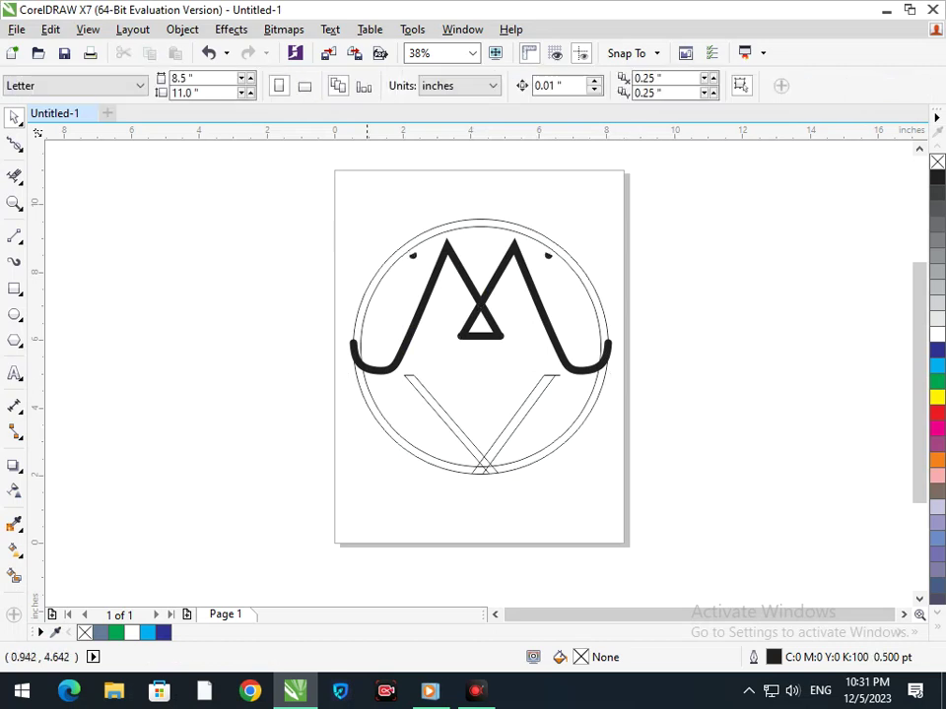
Move the left peak curve slightly right so its rounded outer end fits between the two circles.
{"action": "key", "text": "F2"}
{"action": "left_click_drag", "start_coordinate": [336, 340], "coordinate": [432, 392]}
{"action": "key", "text": "F3"}
{"action": "left_click_drag", "start_coordinate": [278, 279], "coordinate": [338, 342]}
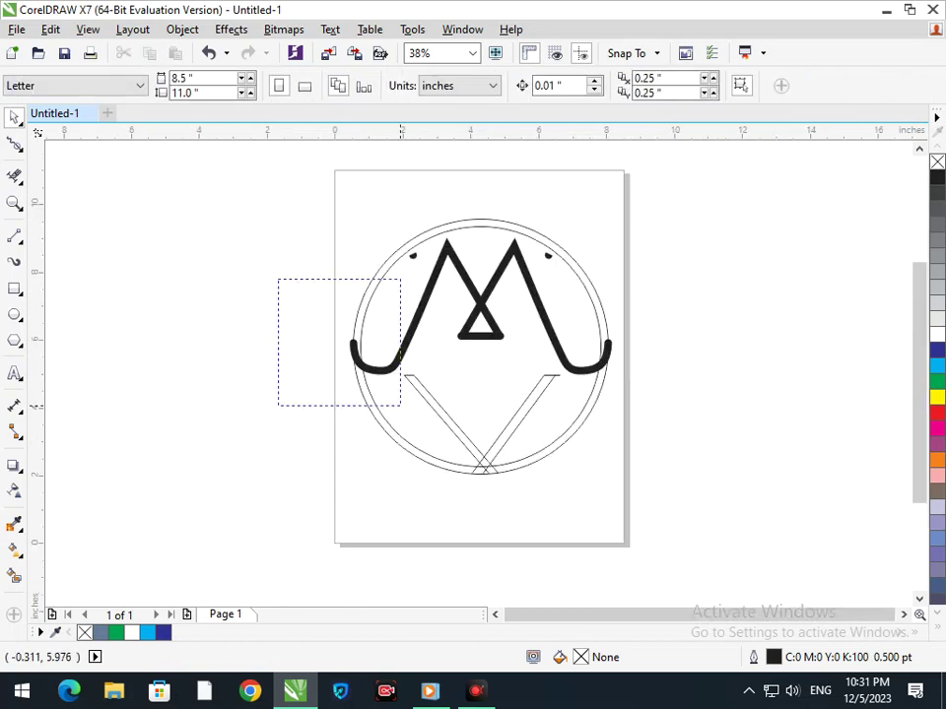
{"action": "scroll", "coordinate": [340, 345], "scroll_direction": "up", "scroll_amount": 6}
{"action": "left_click", "coordinate": [597, 358]}
{"action": "left_click_drag", "start_coordinate": [599, 359], "coordinate": [651, 367]}
Move the right peak curve slightly left so its rounded outer end fits between the two circles.
{"action": "scroll", "coordinate": [635, 357], "scroll_direction": "down", "scroll_amount": 6}
{"action": "left_click_drag", "start_coordinate": [442, 386], "coordinate": [416, 383]}
{"action": "left_click_drag", "start_coordinate": [394, 343], "coordinate": [380, 346]}
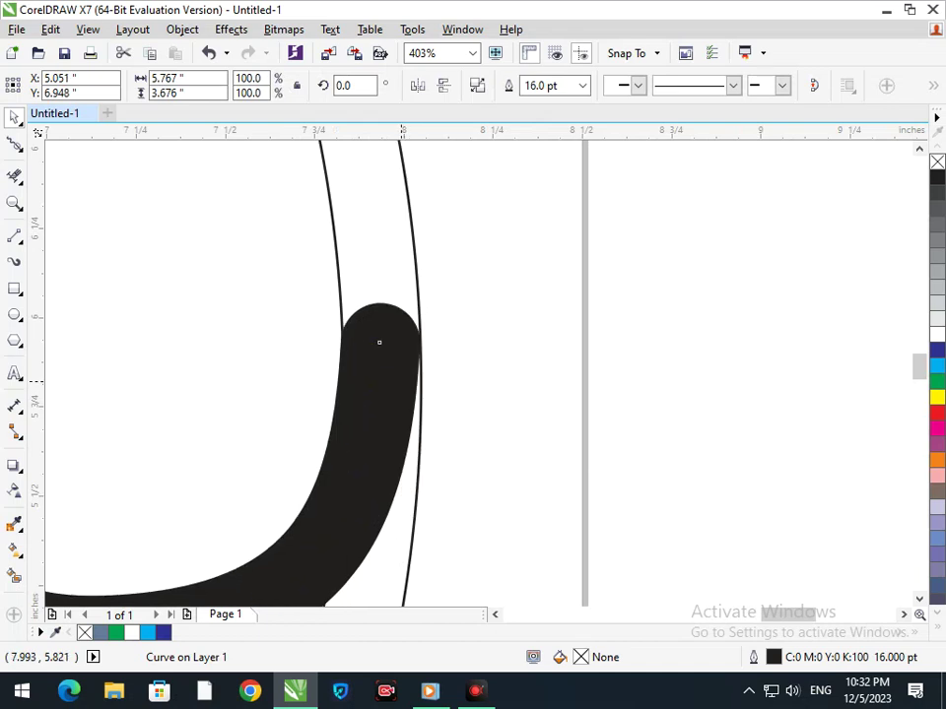
{"action": "scroll", "coordinate": [380, 345], "scroll_direction": "down", "scroll_amount": 6}
{"action": "left_click", "coordinate": [720, 379]}
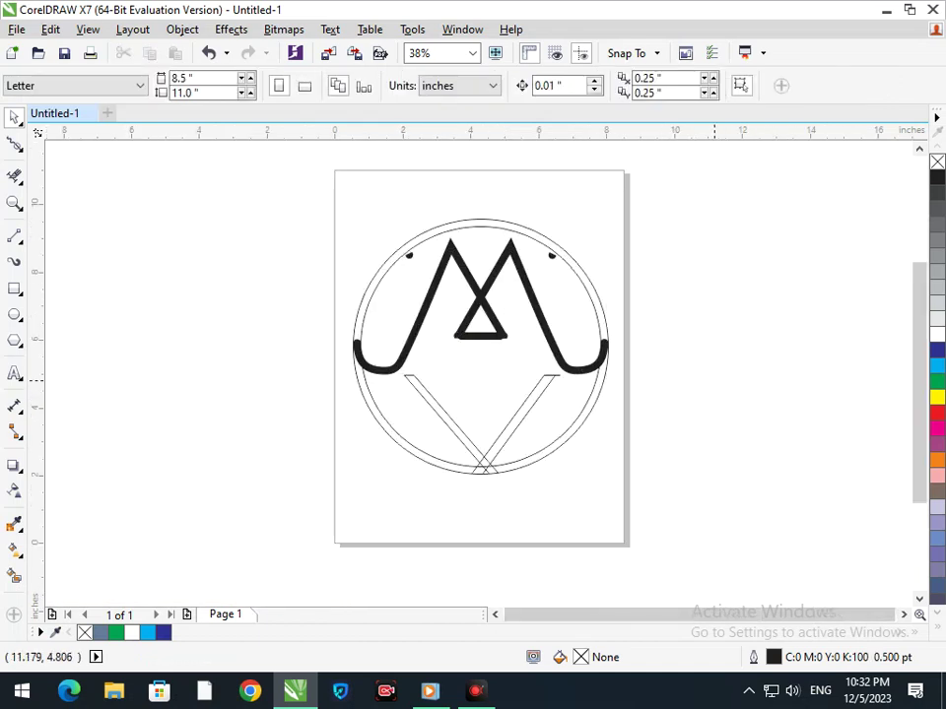
Stretch the horizontal base line symmetrically to about 1.28 inches so it reaches the inner ends of both peak curves.
{"action": "left_click_drag", "start_coordinate": [439, 301], "coordinate": [549, 372]}
{"action": "left_click_drag", "start_coordinate": [452, 380], "coordinate": [461, 419]}
{"action": "key", "text": "ctrl+z"}
{"action": "mouse_move", "coordinate": [525, 367]}
{"action": "left_mouse_down"}
{"action": "mouse_move", "coordinate": [561, 384]}
{"action": "mouse_move", "coordinate": [550, 366]}
{"action": "mouse_move", "coordinate": [541, 376]}
{"action": "left_mouse_up"}
{"action": "key", "text": "shift+F4"}
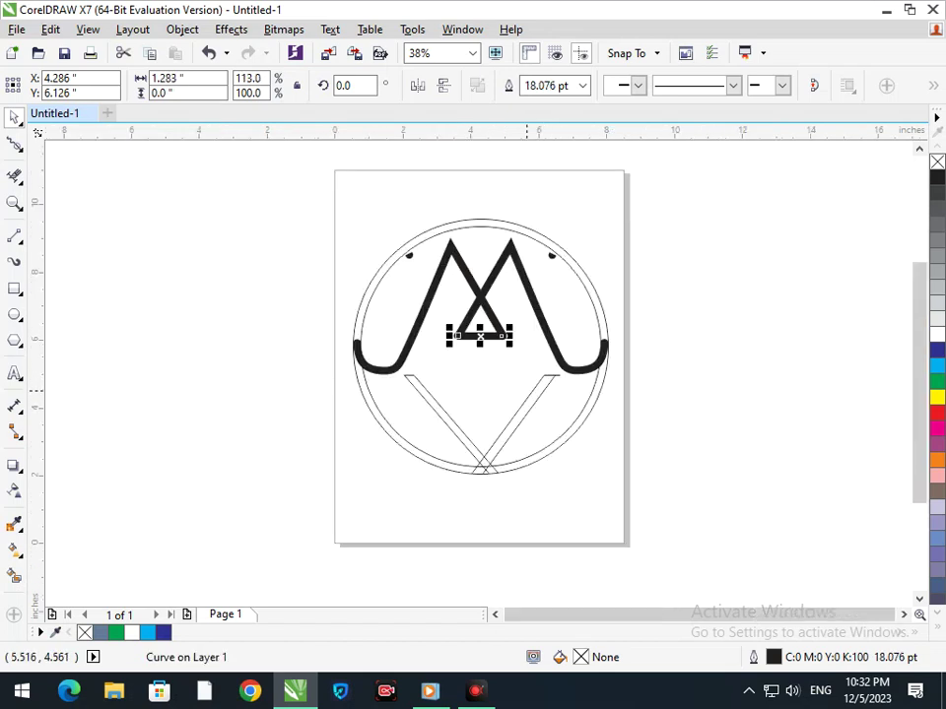
{"action": "left_click", "coordinate": [664, 436]}
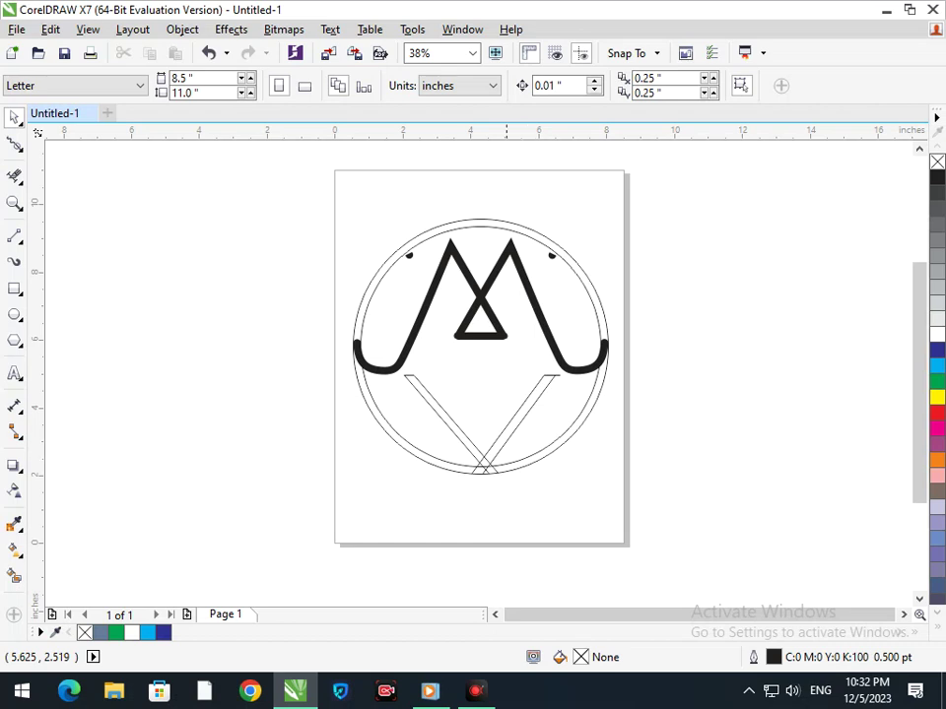
Draw three short parallel diagonal lines, each about 0.9 by 1.2 inches, crossing the lower-left part of the double circle.
{"action": "left_click", "coordinate": [14, 237]}
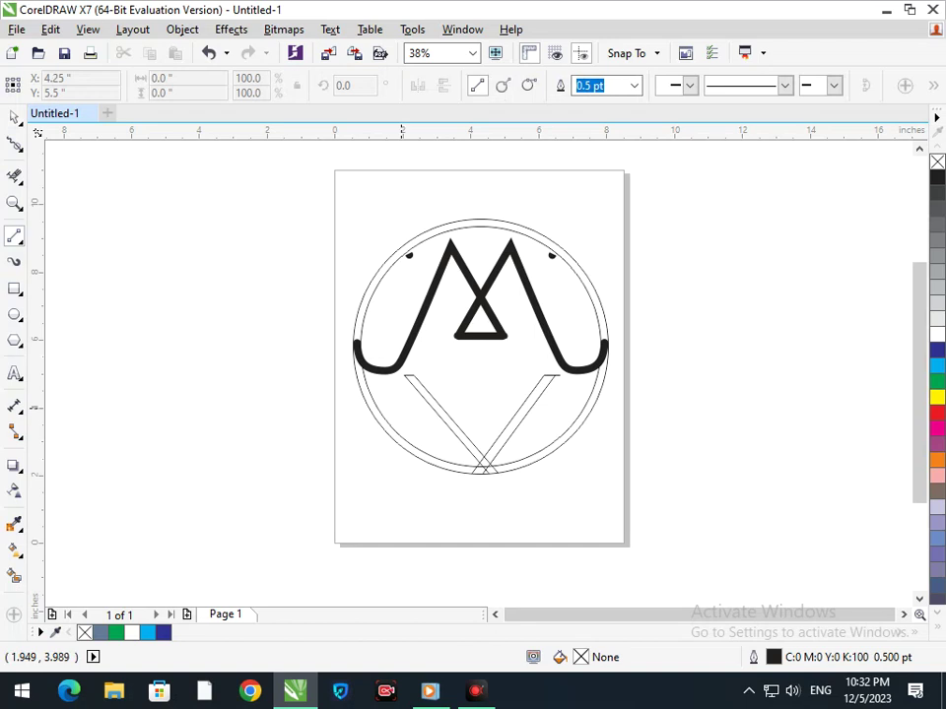
{"action": "left_click_drag", "start_coordinate": [401, 407], "coordinate": [366, 453]}
{"action": "left_click_drag", "start_coordinate": [414, 426], "coordinate": [386, 462]}
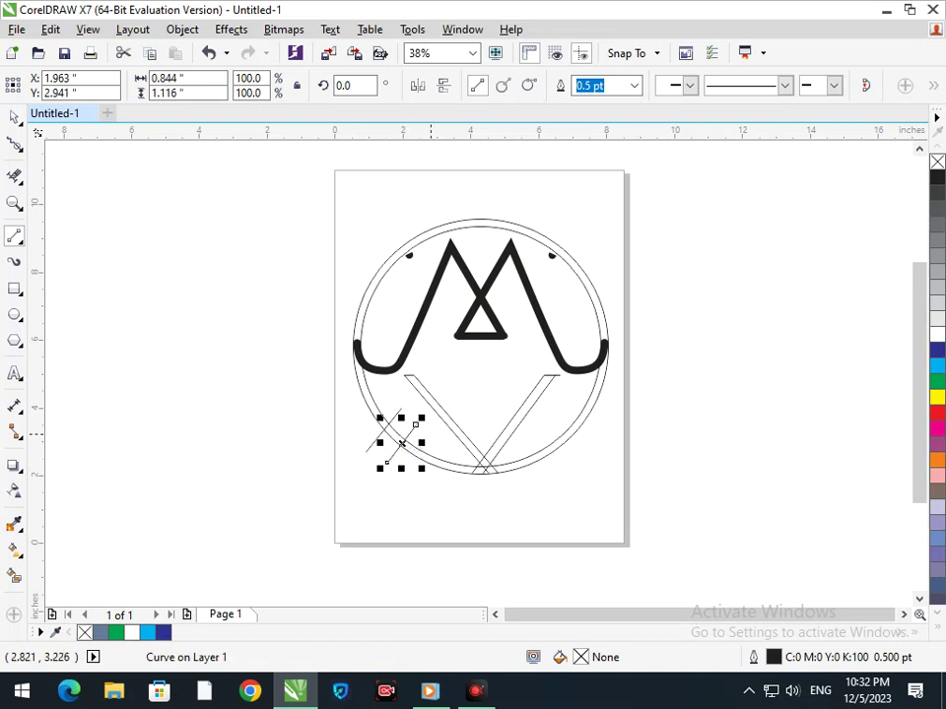
{"action": "left_click_drag", "start_coordinate": [434, 433], "coordinate": [404, 474]}
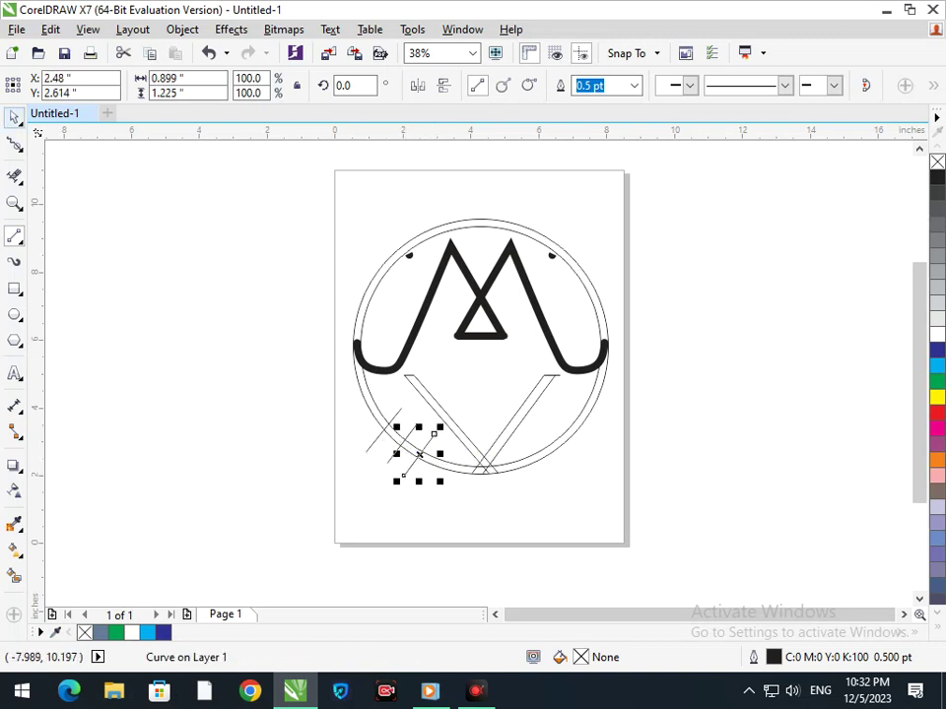
Create a horizontally mirrored copy of the three short diagonal lines on their right side.
{"action": "key", "text": "space"}
{"action": "left_click", "coordinate": [214, 390]}
{"action": "left_click_drag", "start_coordinate": [332, 388], "coordinate": [445, 484]}
{"action": "mouse_move", "coordinate": [359, 439]}
{"action": "left_mouse_down"}
{"action": "mouse_move", "coordinate": [482, 456]}
{"action": "mouse_move", "coordinate": [474, 450]}
{"action": "left_mouse_up"}
Move the three mirrored lines so they cross the lower-right part of the double circle.
{"action": "left_click", "coordinate": [475, 447]}
{"action": "left_click", "coordinate": [474, 446]}
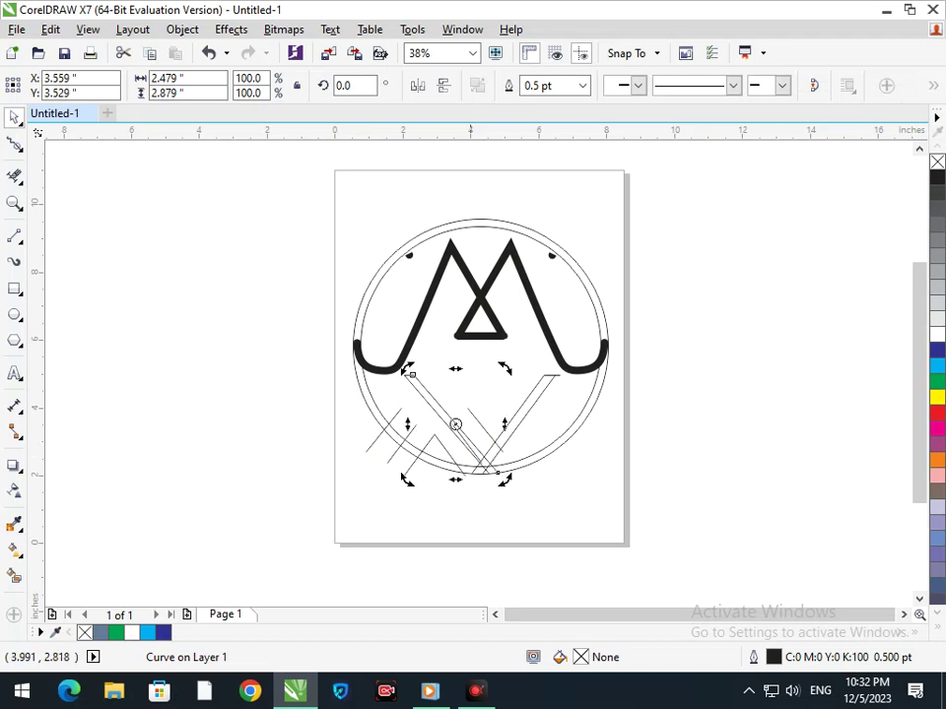
{"action": "left_click", "coordinate": [465, 457]}
{"action": "left_click", "coordinate": [453, 458]}
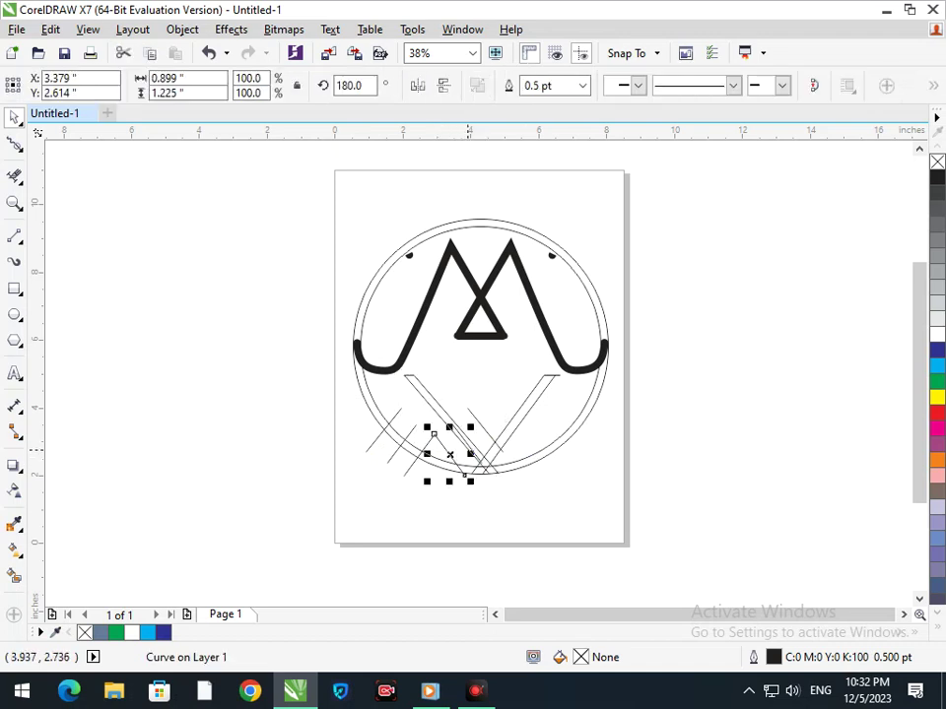
{"action": "left_click", "coordinate": [465, 438], "text": "shift"}
{"action": "left_click", "coordinate": [482, 434], "text": "shift"}
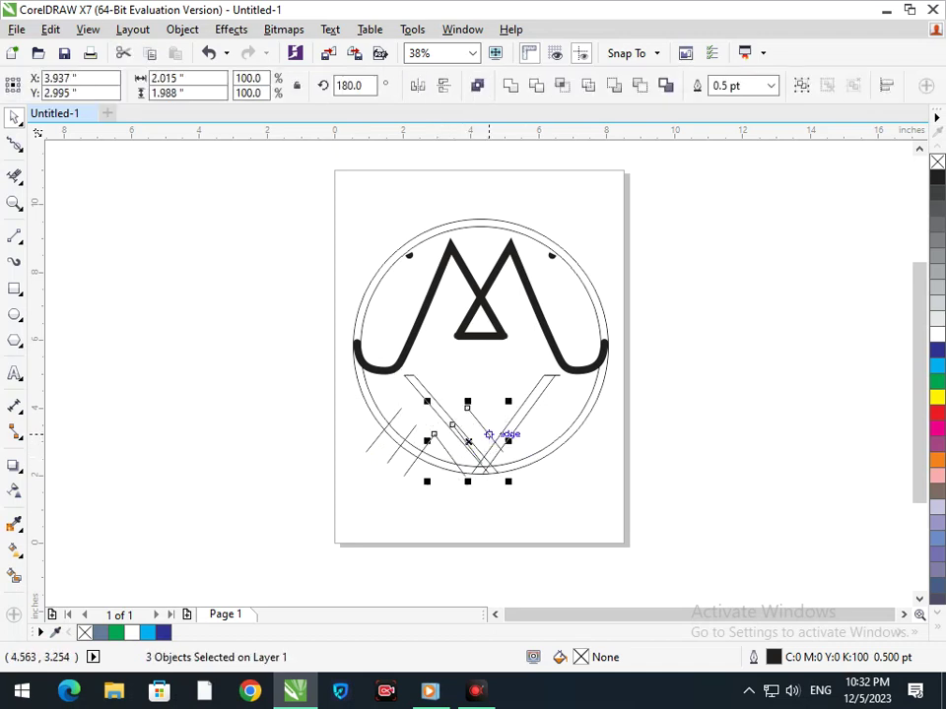
{"action": "mouse_move", "coordinate": [467, 443]}
{"action": "left_mouse_down"}
{"action": "mouse_move", "coordinate": [560, 448]}
{"action": "mouse_move", "coordinate": [562, 435]}
{"action": "left_mouse_up"}
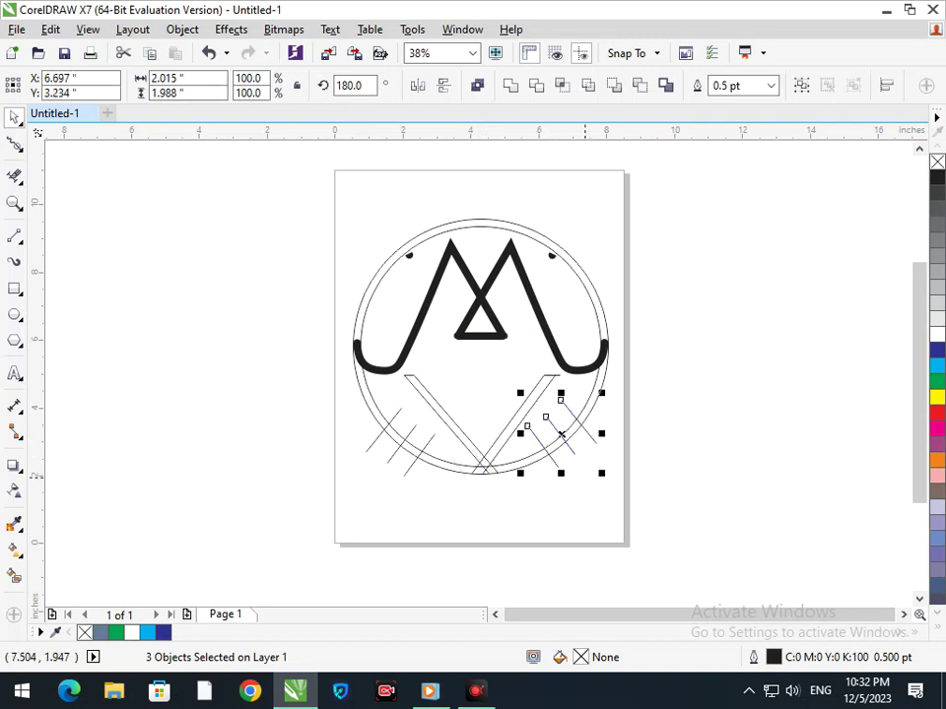
Copy the three lines across the upper-left part of the ring and place a mirrored copy across the upper-right part.
{"action": "mouse_move", "coordinate": [602, 474]}
{"action": "left_mouse_down"}
{"action": "mouse_move", "coordinate": [493, 390]}
{"action": "mouse_move", "coordinate": [498, 400]}
{"action": "mouse_move", "coordinate": [416, 375]}
{"action": "mouse_move", "coordinate": [413, 277]}
{"action": "mouse_move", "coordinate": [397, 277]}
{"action": "left_mouse_up"}
{"action": "right_click", "coordinate": [499, 399]}
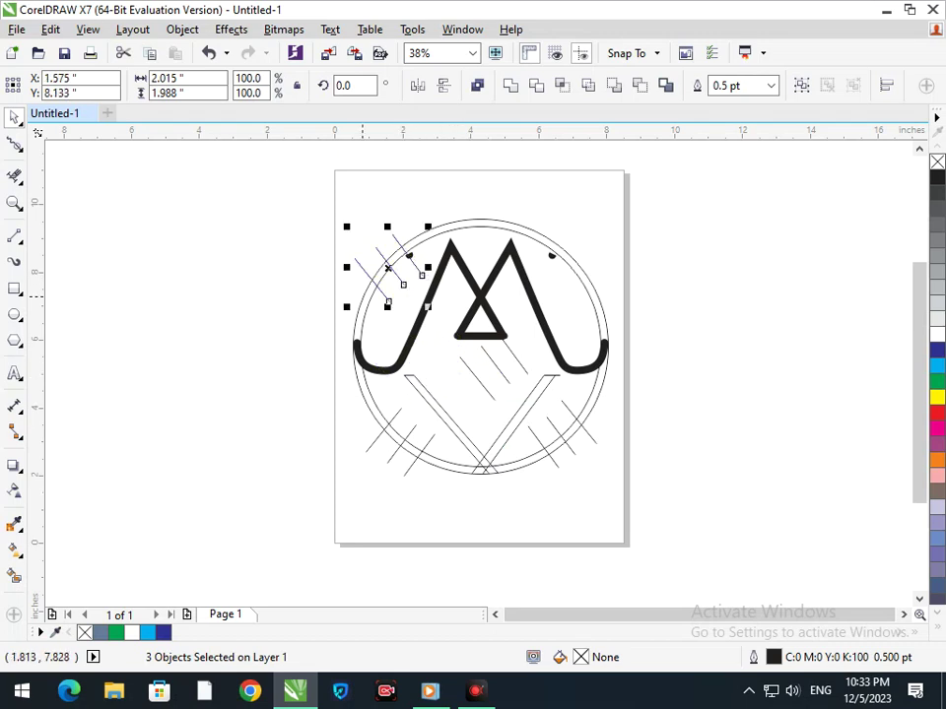
{"action": "left_click_drag", "start_coordinate": [350, 305], "coordinate": [447, 250]}
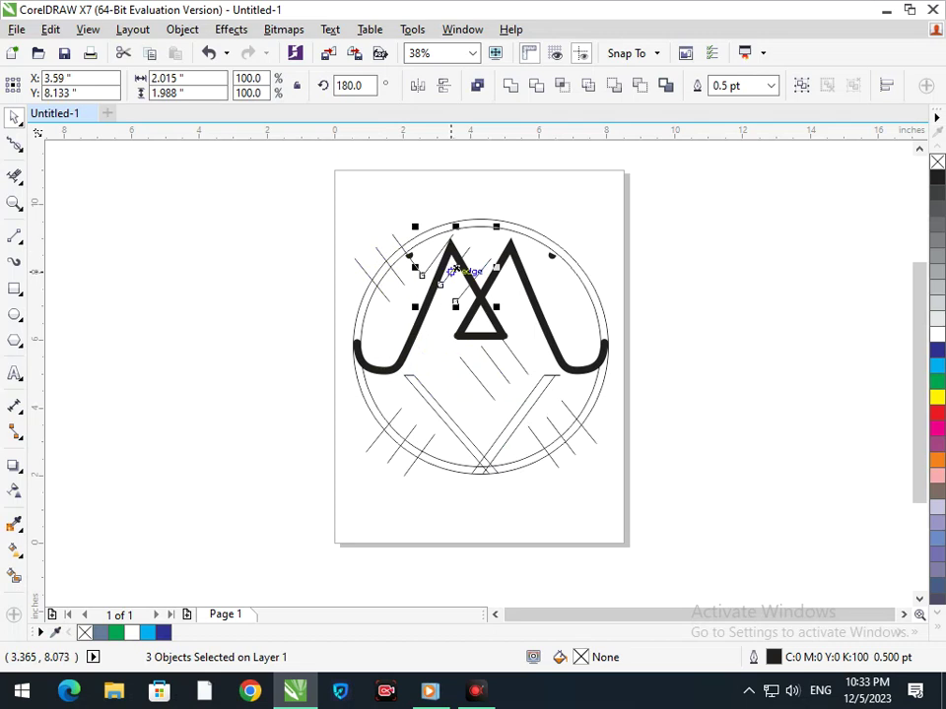
{"action": "mouse_move", "coordinate": [448, 270]}
{"action": "left_mouse_down"}
{"action": "mouse_move", "coordinate": [552, 293]}
{"action": "mouse_move", "coordinate": [569, 282]}
{"action": "left_mouse_up"}
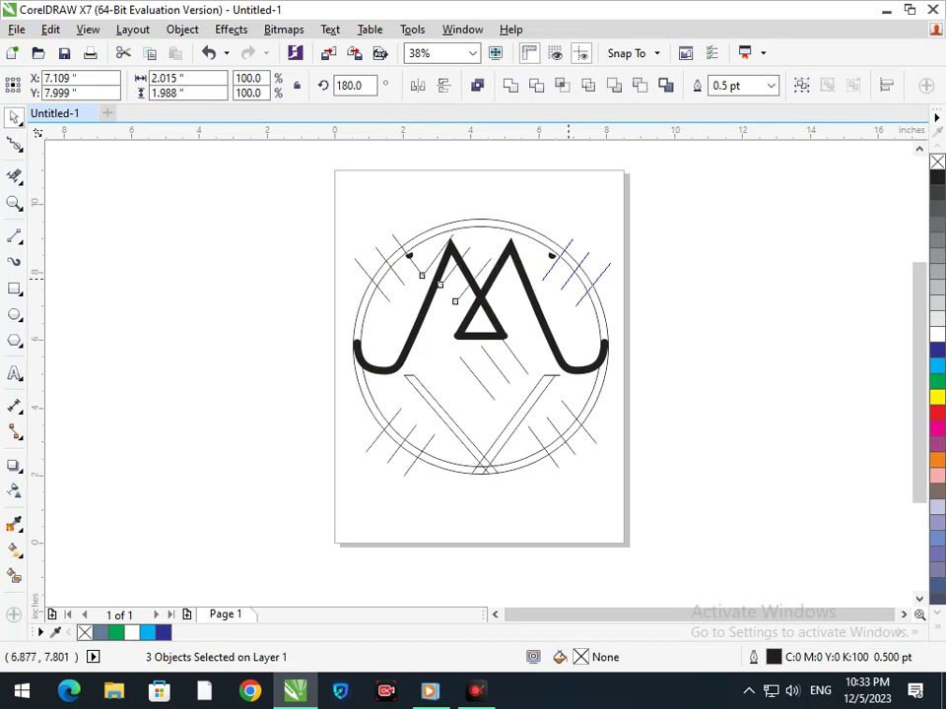
{"action": "left_click", "coordinate": [631, 596]}
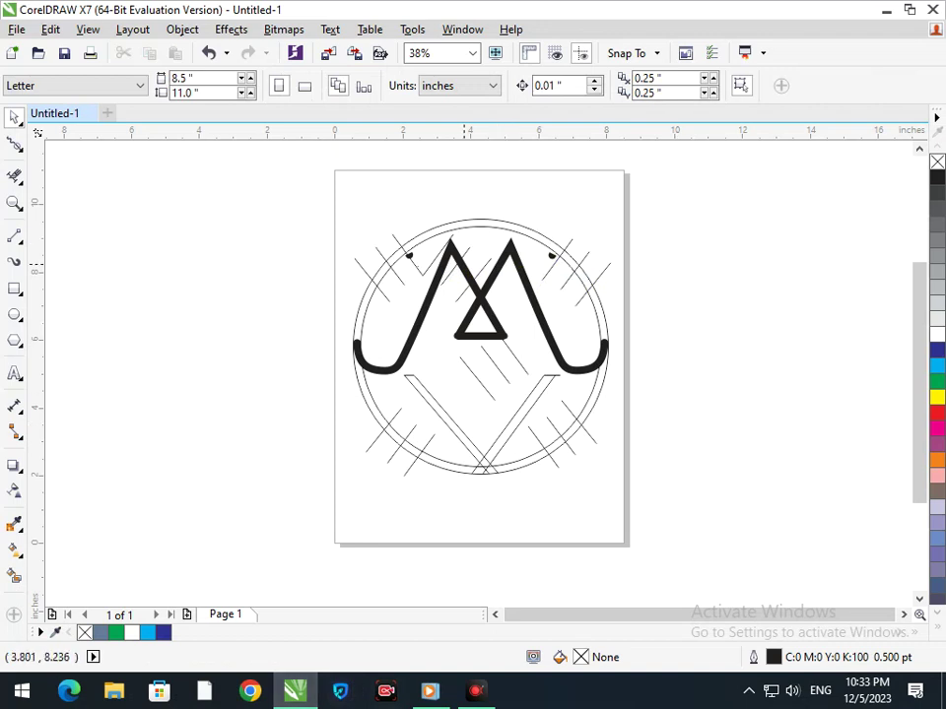
Delete the three leftover diagonal lines crossing the left peak.
{"action": "left_click_drag", "start_coordinate": [438, 261], "coordinate": [449, 191]}
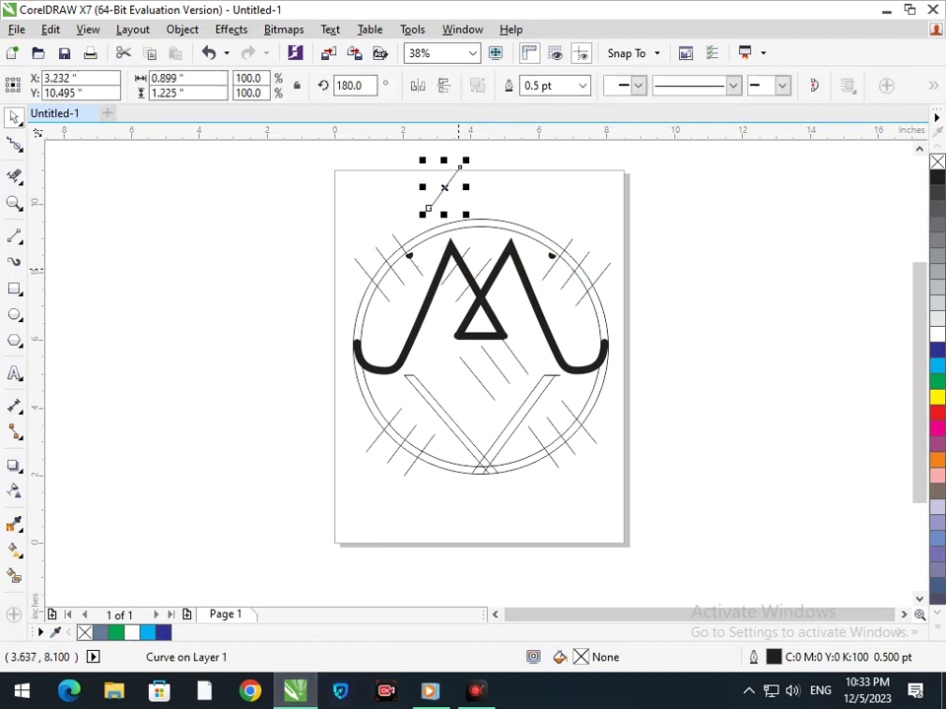
{"action": "key", "text": "Delete"}
{"action": "left_click", "coordinate": [502, 336]}
{"action": "left_click", "coordinate": [454, 271]}
{"action": "key", "text": "Delete"}
{"action": "left_click", "coordinate": [466, 288]}
{"action": "key", "text": "Delete"}
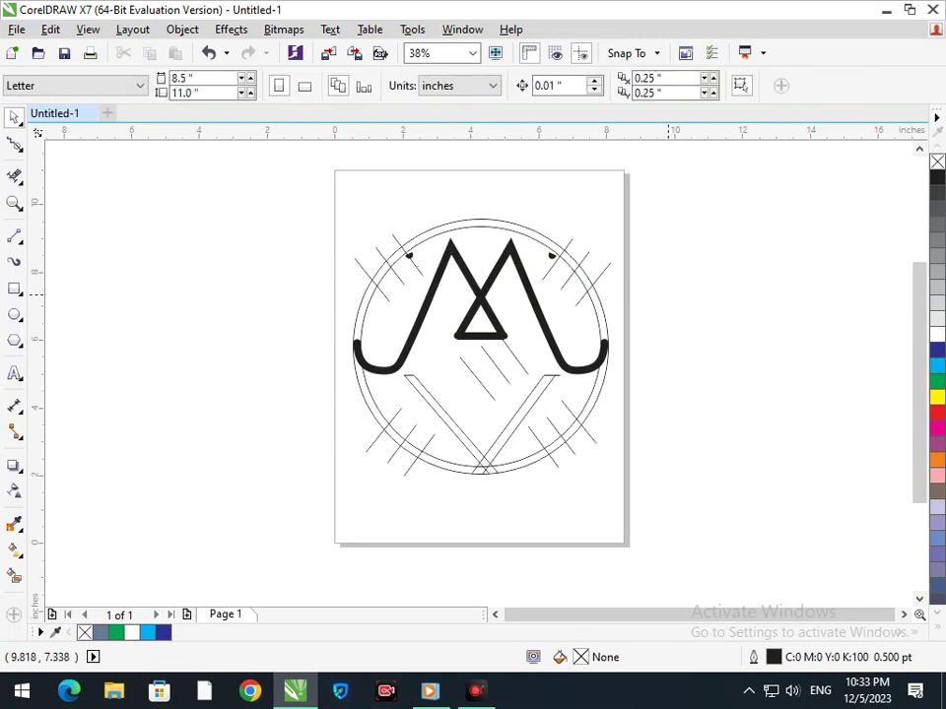
Delete the three leftover diagonal lines below the small triangle.
{"action": "left_click", "coordinate": [480, 382]}
{"action": "left_click", "coordinate": [501, 378]}
{"action": "left_click", "coordinate": [504, 373]}
{"action": "left_click", "coordinate": [523, 364]}
{"action": "left_click", "coordinate": [520, 365]}
{"action": "key", "text": "Delete"}
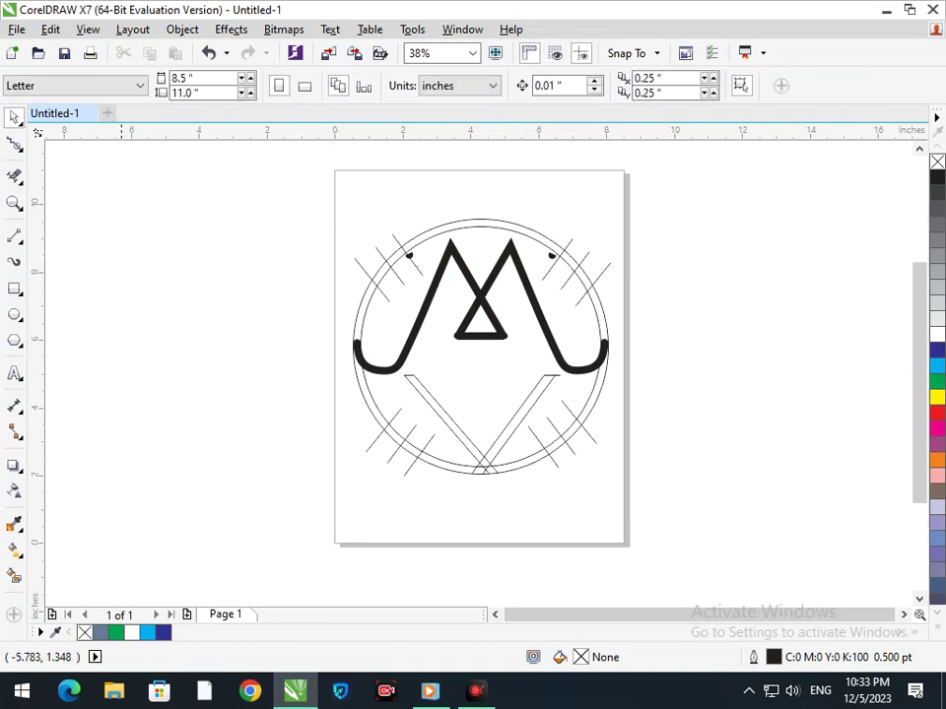
{"action": "left_click", "coordinate": [14, 577]}
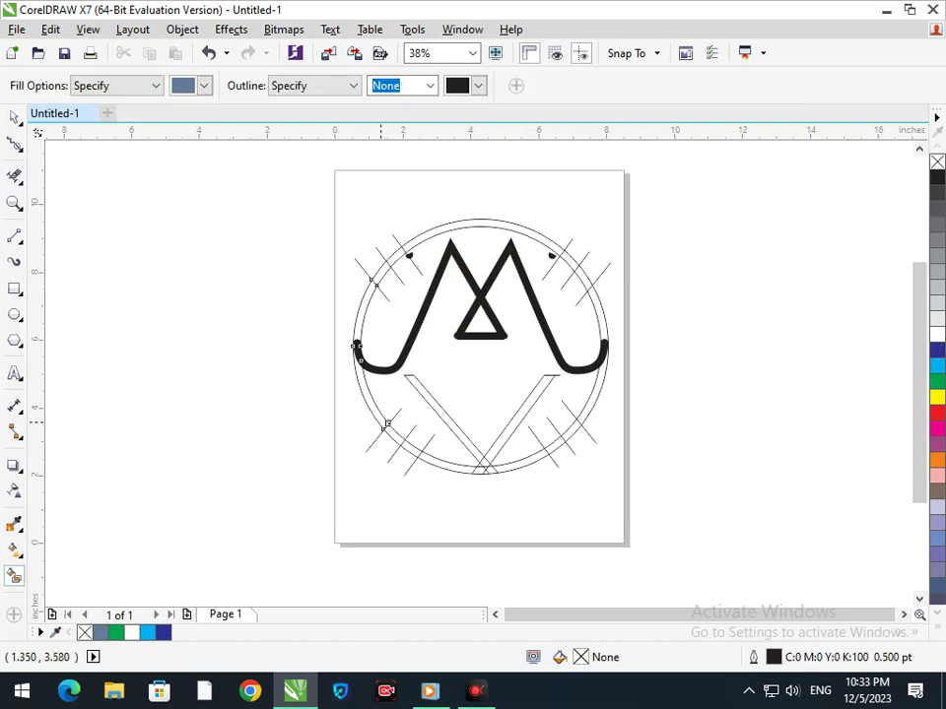
{"action": "left_click", "coordinate": [383, 423]}
{"action": "key", "text": "ctrl+z"}
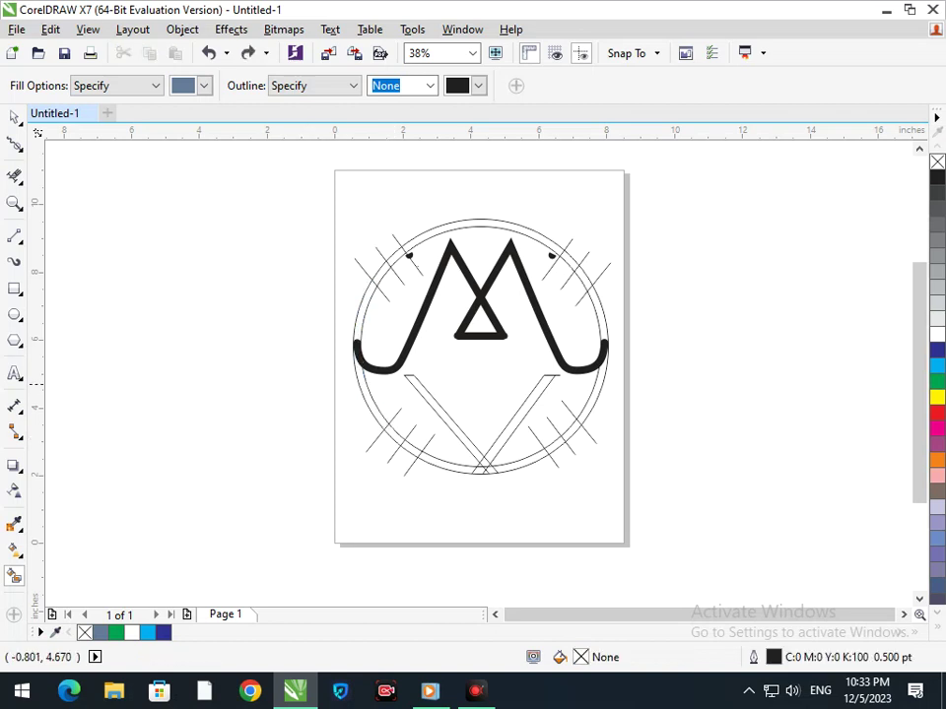
Draw a short line from outside the ring to the left curve's rounded end and extend its lower node into the thick stroke.
{"action": "scroll", "coordinate": [368, 360], "scroll_direction": "up", "scroll_amount": 5}
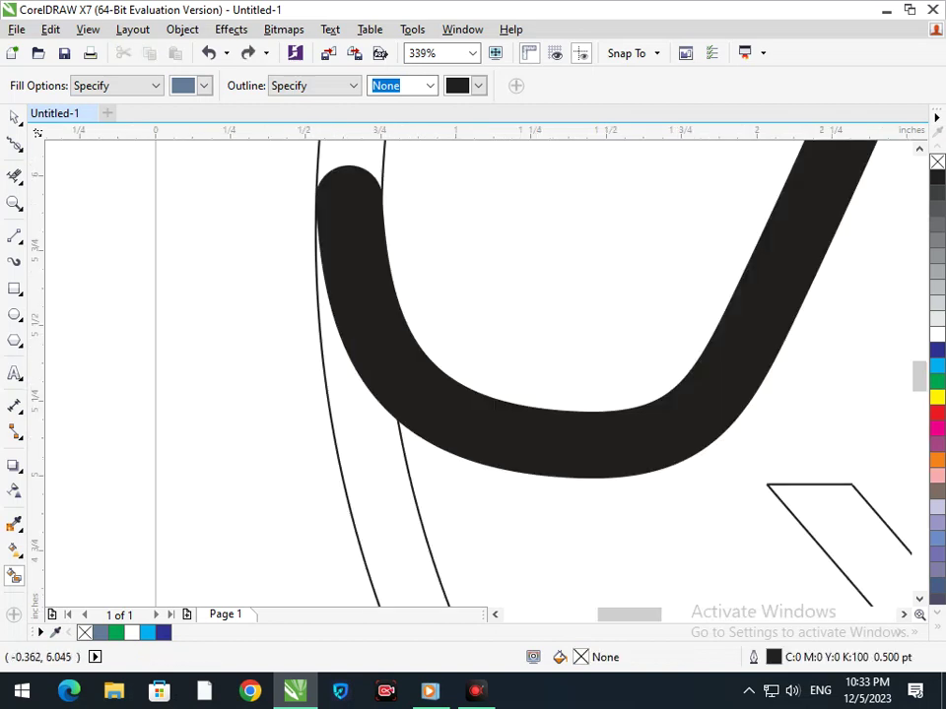
{"action": "left_click", "coordinate": [15, 236]}
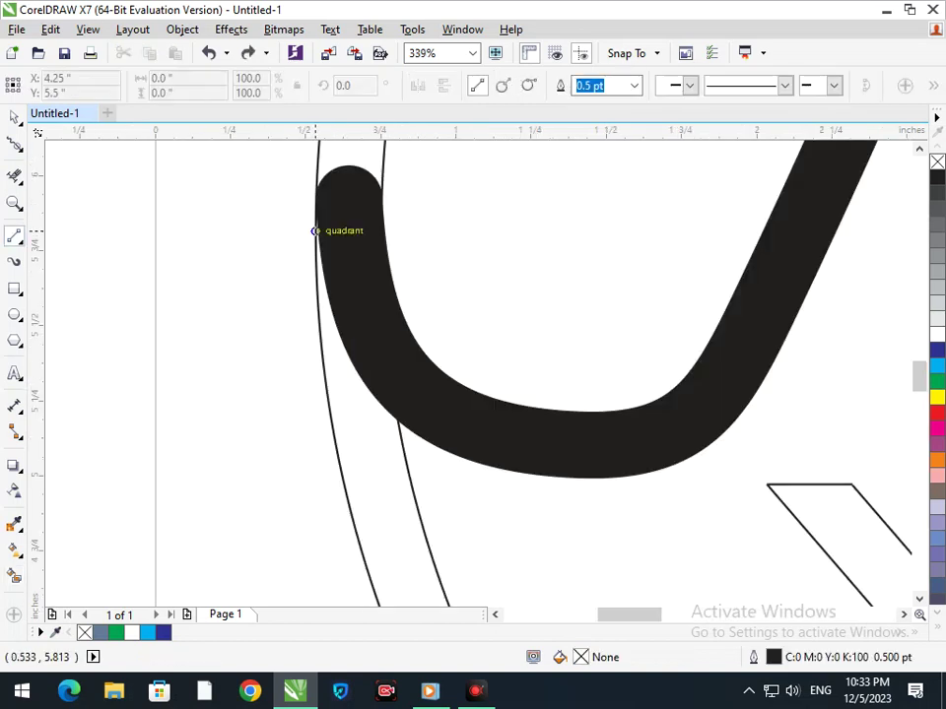
{"action": "left_click", "coordinate": [318, 249]}
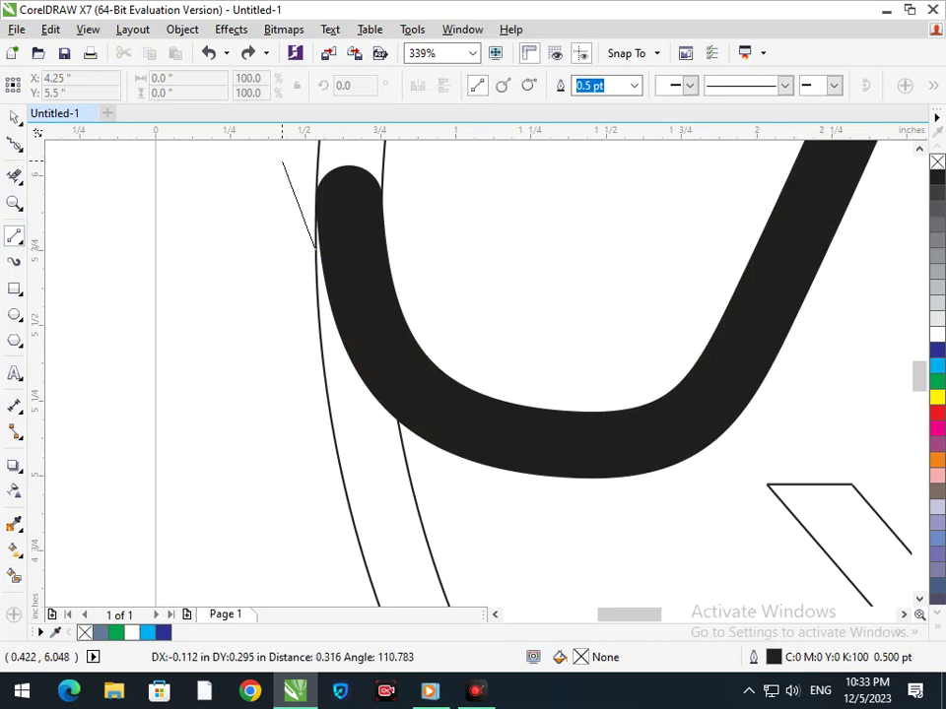
{"action": "left_click", "coordinate": [281, 156]}
{"action": "left_click", "coordinate": [15, 144]}
{"action": "left_click", "coordinate": [59, 144]}
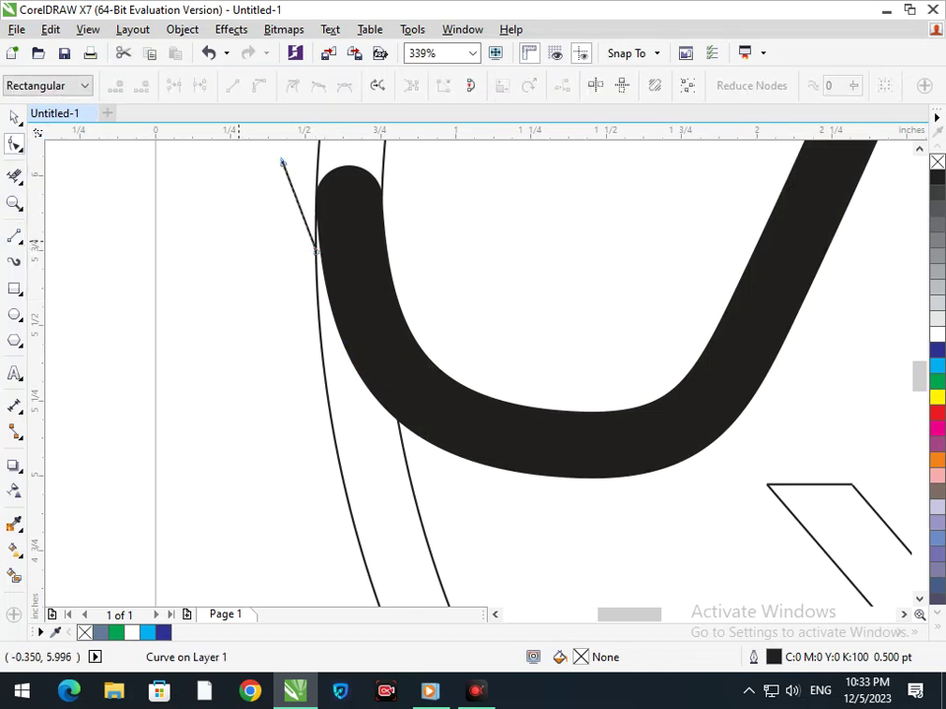
{"action": "left_click_drag", "start_coordinate": [316, 250], "coordinate": [330, 276]}
{"action": "left_click", "coordinate": [14, 577]}
{"action": "left_click", "coordinate": [372, 461]}
{"action": "scroll", "coordinate": [382, 429], "scroll_direction": "down", "scroll_amount": 4}
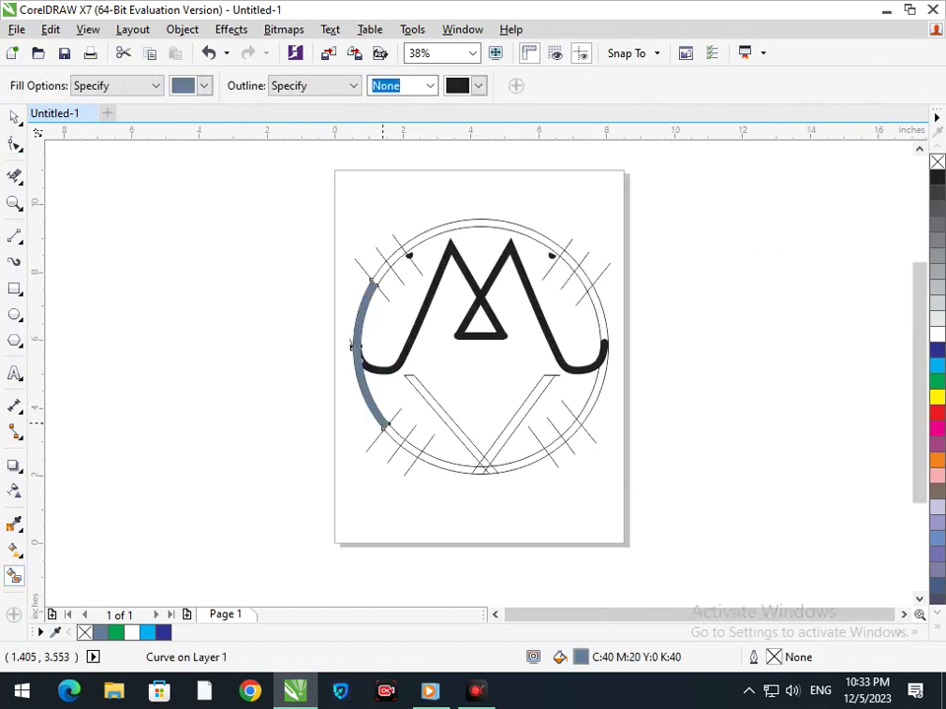
{"action": "key", "text": "ctrl+z"}
{"action": "key", "text": "F2"}
{"action": "left_click_drag", "start_coordinate": [328, 331], "coordinate": [415, 393]}
{"action": "left_click", "coordinate": [423, 440]}
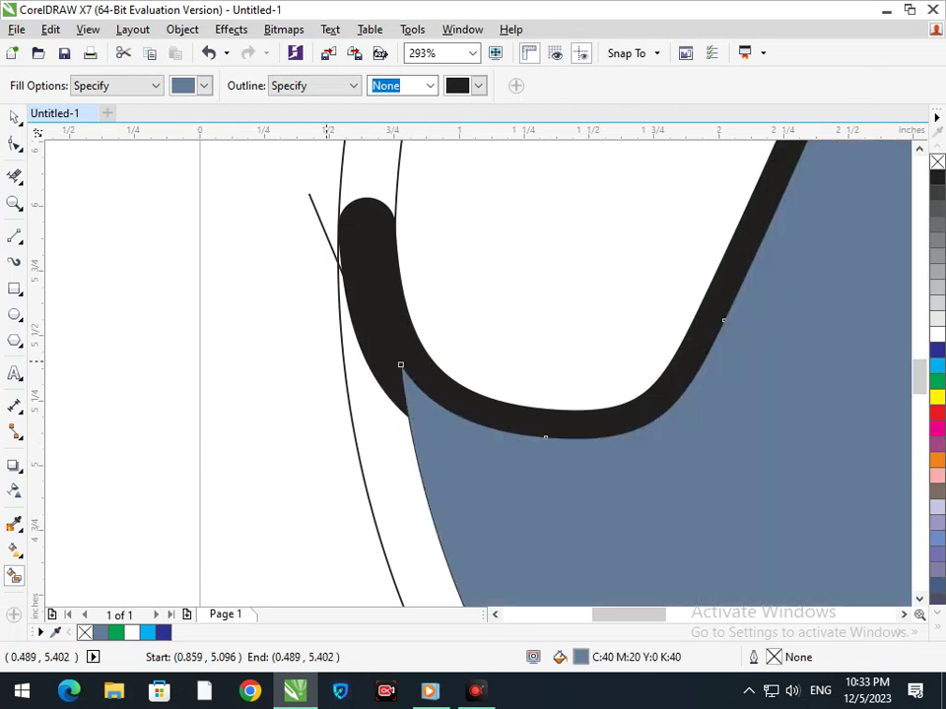
{"action": "key", "text": "ctrl+z"}
Draw a diagonal line about 0.56 by 0.44 inches across the ring just below the left curve's outer bend.
{"action": "left_click", "coordinate": [350, 291]}
{"action": "left_click", "coordinate": [316, 354]}
{"action": "left_click", "coordinate": [463, 468]}
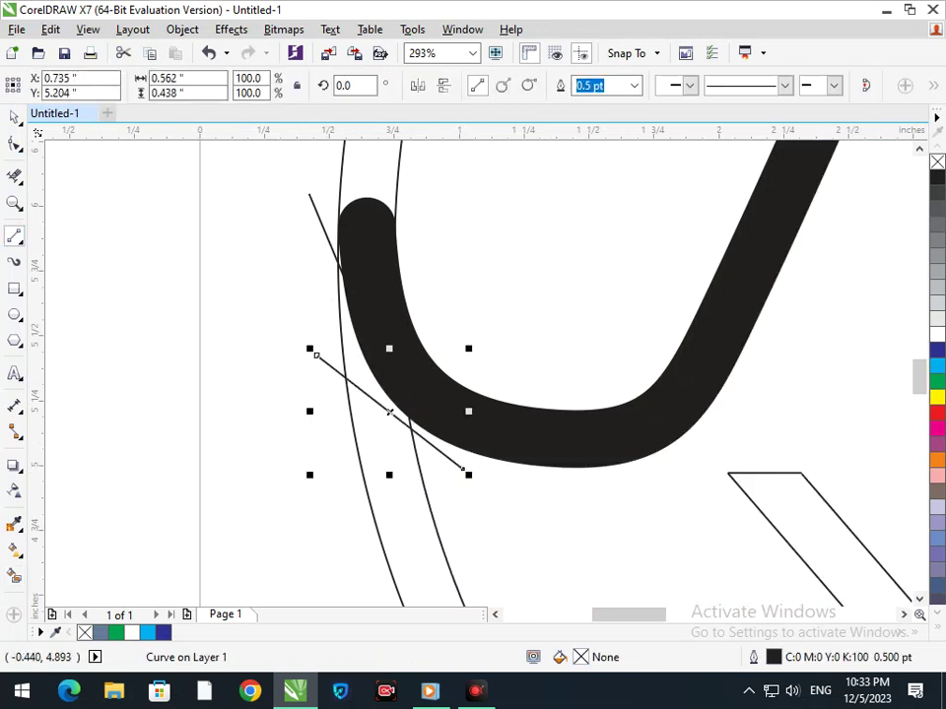
Smart-fill the ring segment between the new left line and the first lower-left divider with slate blue.
{"action": "left_click", "coordinate": [14, 576]}
{"action": "left_click", "coordinate": [403, 513]}
{"action": "key", "text": "shift+F4"}
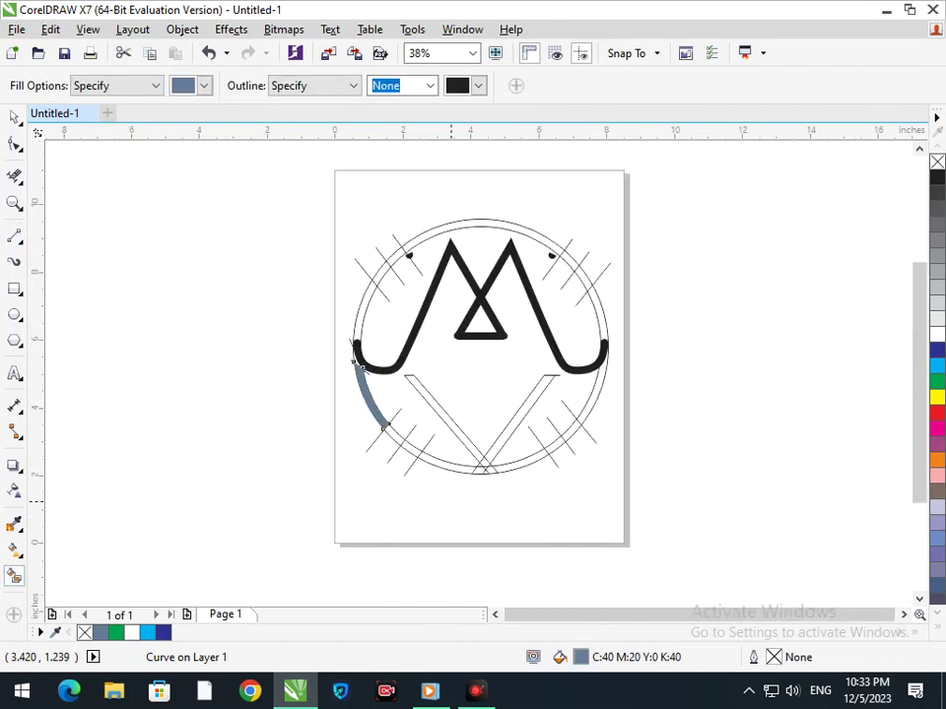
Smart-fill the remaining lower-left ring segments down to the V's tip, coloring them orange, purple and dark blue in order.
{"action": "left_click", "coordinate": [397, 438]}
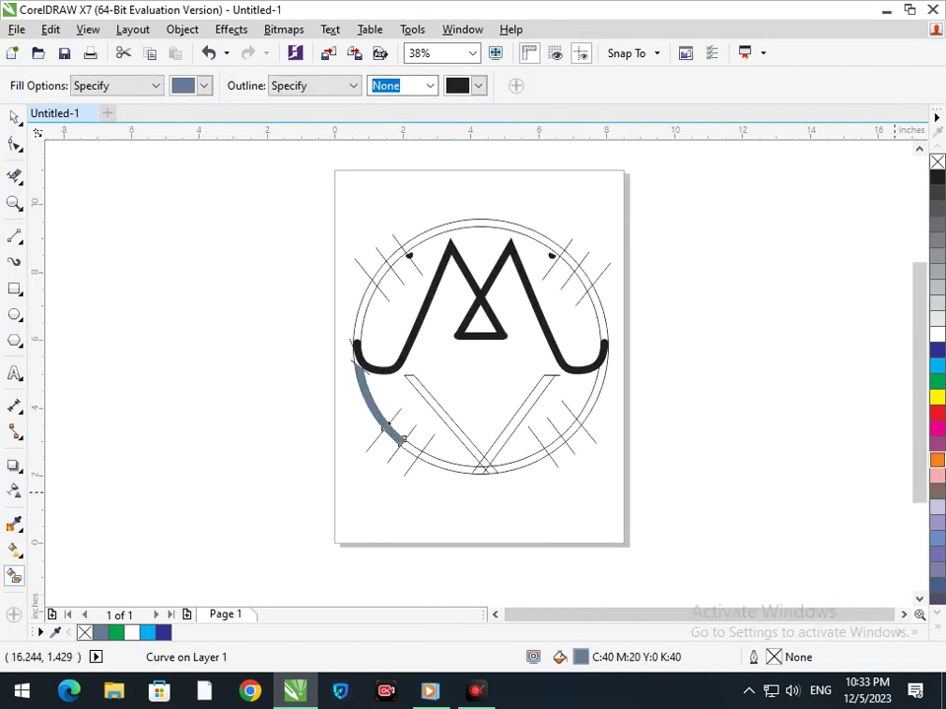
{"action": "left_click", "coordinate": [937, 460]}
{"action": "left_click", "coordinate": [408, 448]}
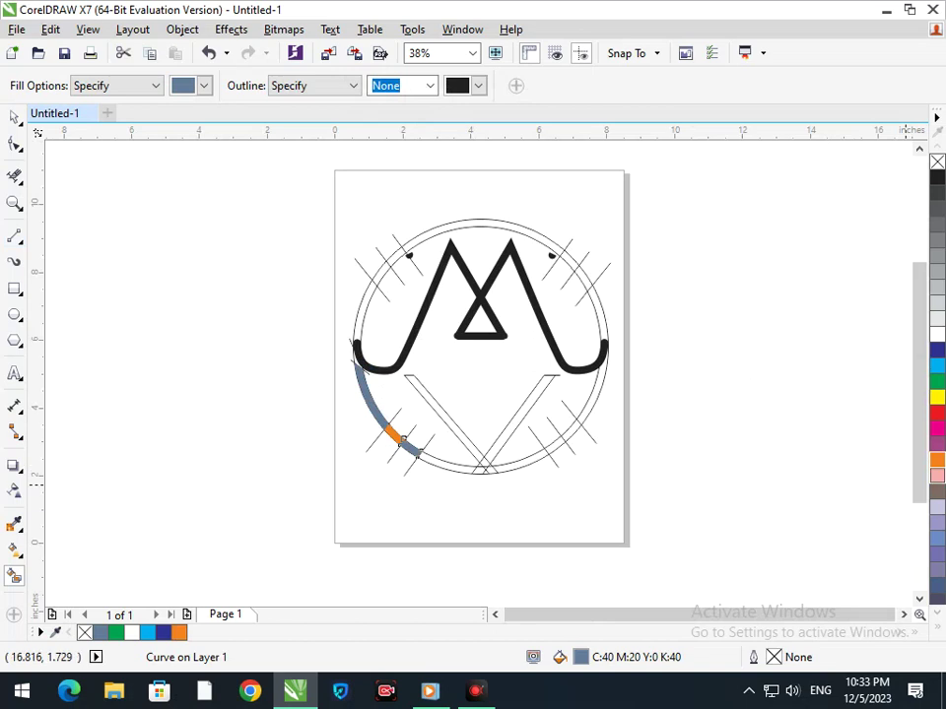
{"action": "left_click", "coordinate": [937, 443]}
{"action": "left_click", "coordinate": [474, 467]}
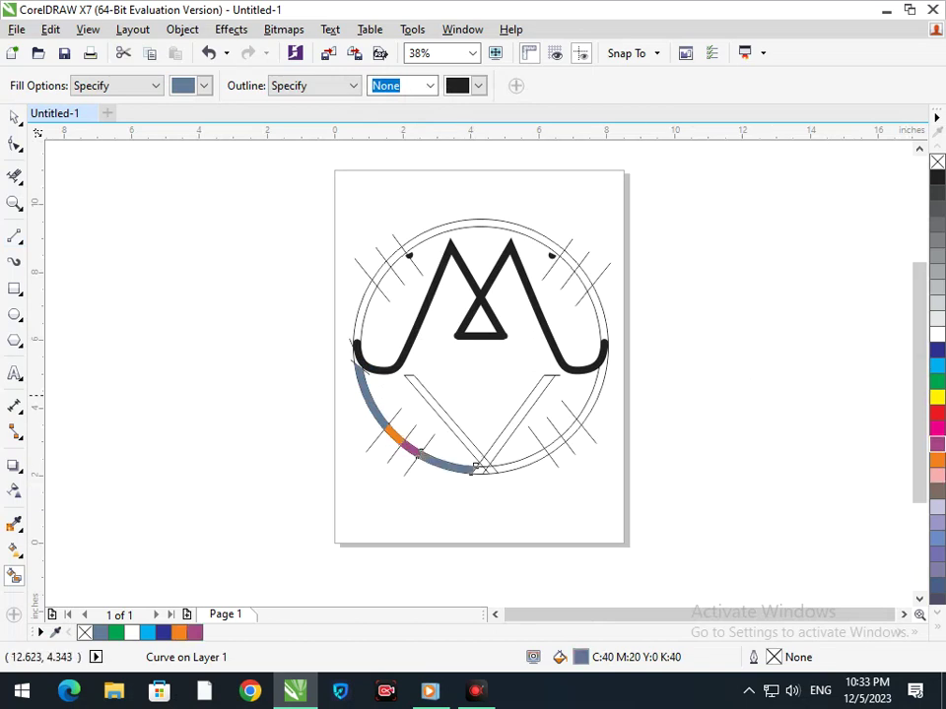
{"action": "left_click", "coordinate": [937, 350]}
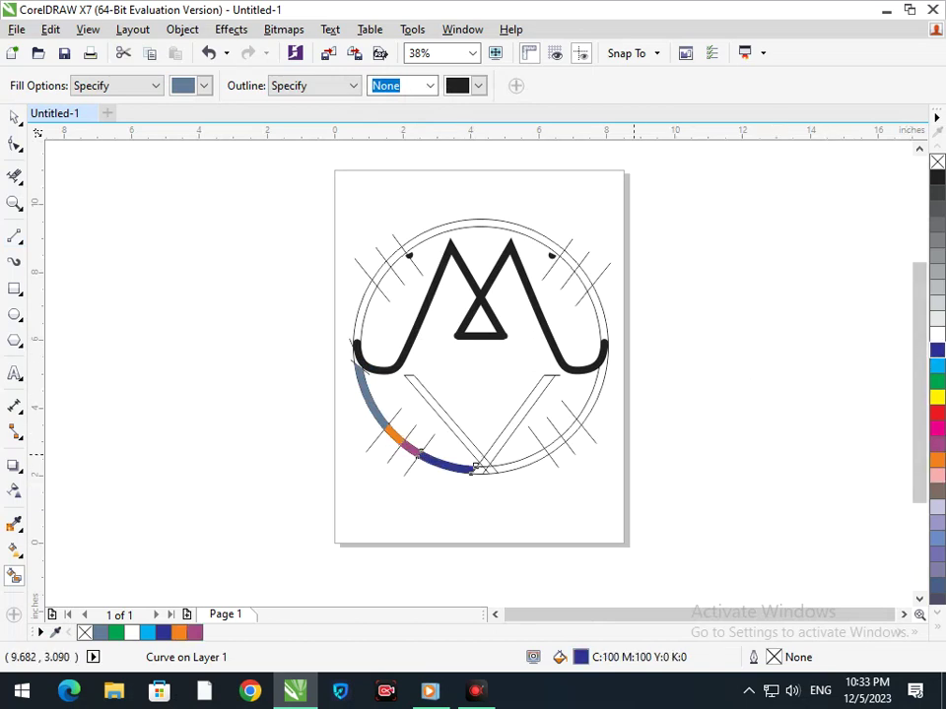
Smart-fill the lower-right ring segments from the V's tip upward, coloring them dark blue, slate blue and purple.
{"action": "left_click", "coordinate": [543, 449]}
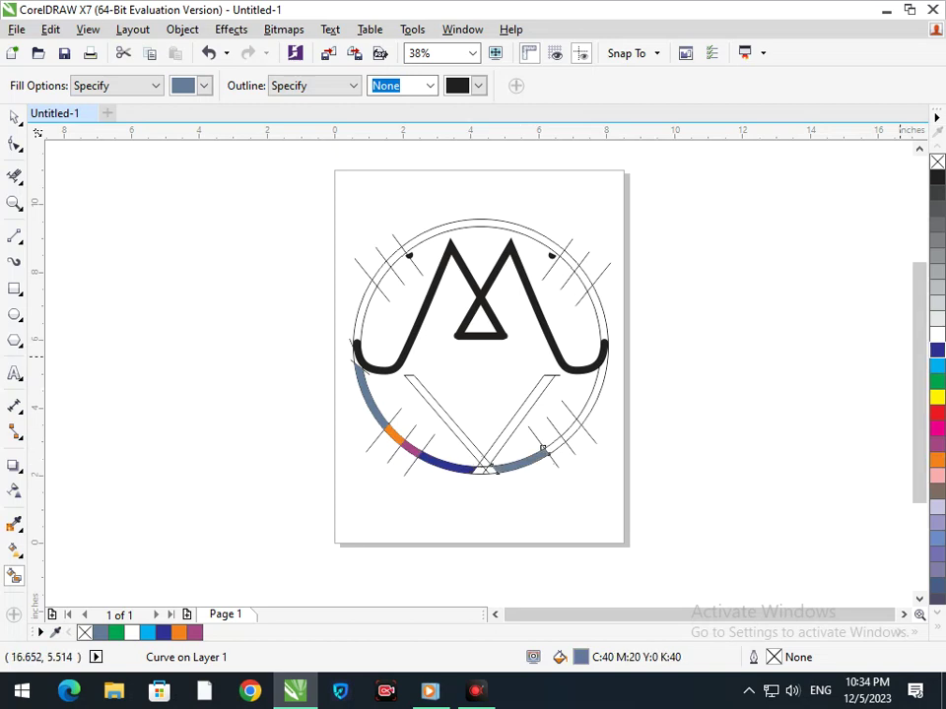
{"action": "left_click", "coordinate": [937, 350]}
{"action": "left_click", "coordinate": [558, 445]}
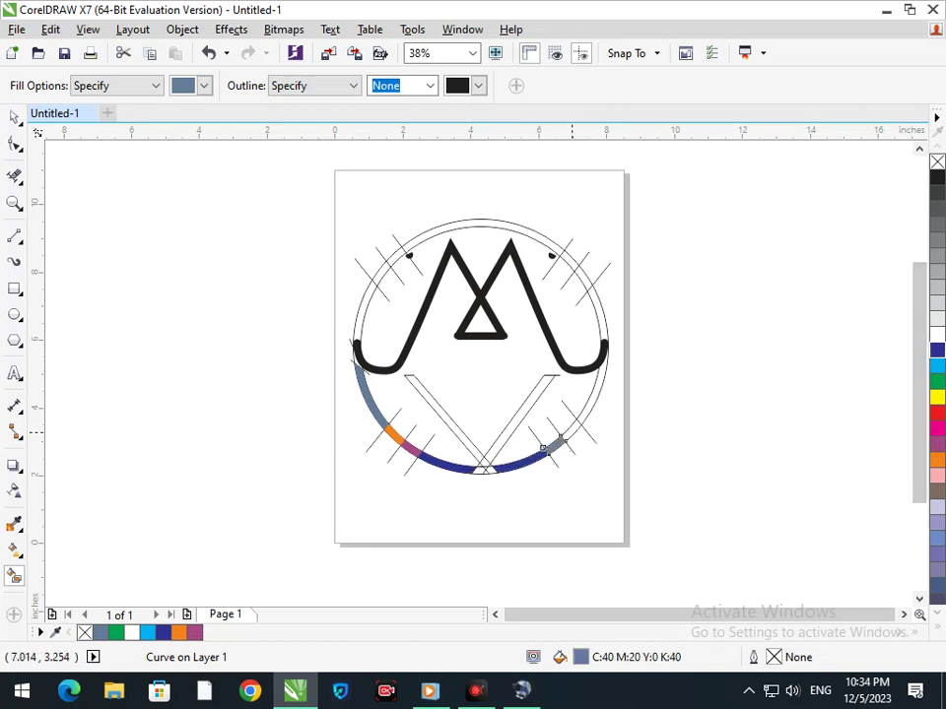
{"action": "left_click", "coordinate": [562, 433]}
{"action": "left_click", "coordinate": [937, 444]}
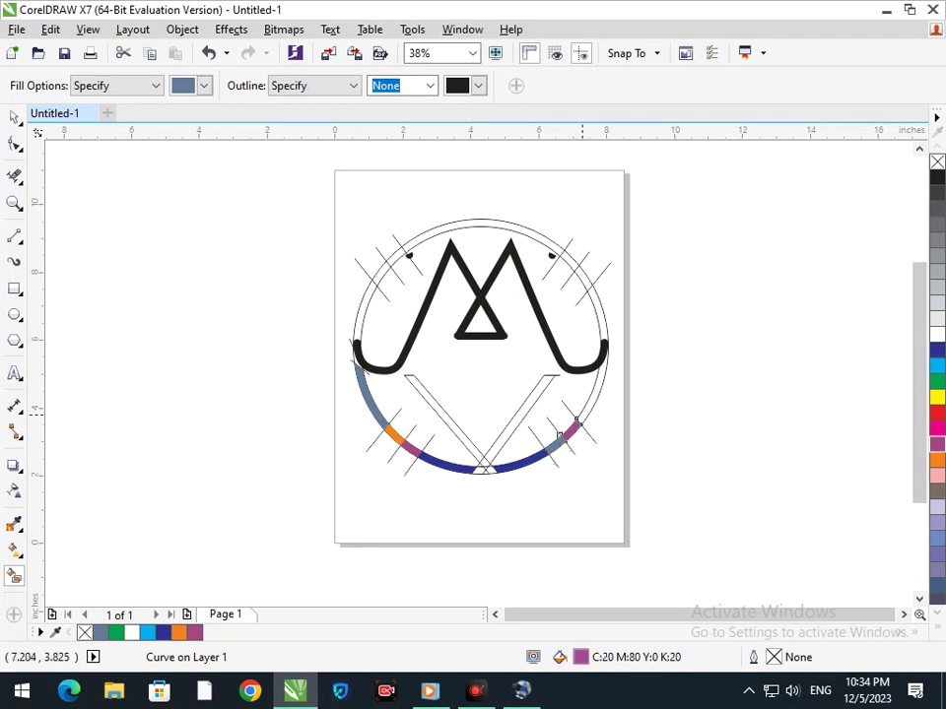
Draw a short diagonal line across the ring just below the right curve's outer bend.
{"action": "left_click", "coordinate": [591, 407]}
{"action": "key", "text": "ctrl+z"}
{"action": "scroll", "coordinate": [674, 378], "scroll_direction": "up", "scroll_amount": 4}
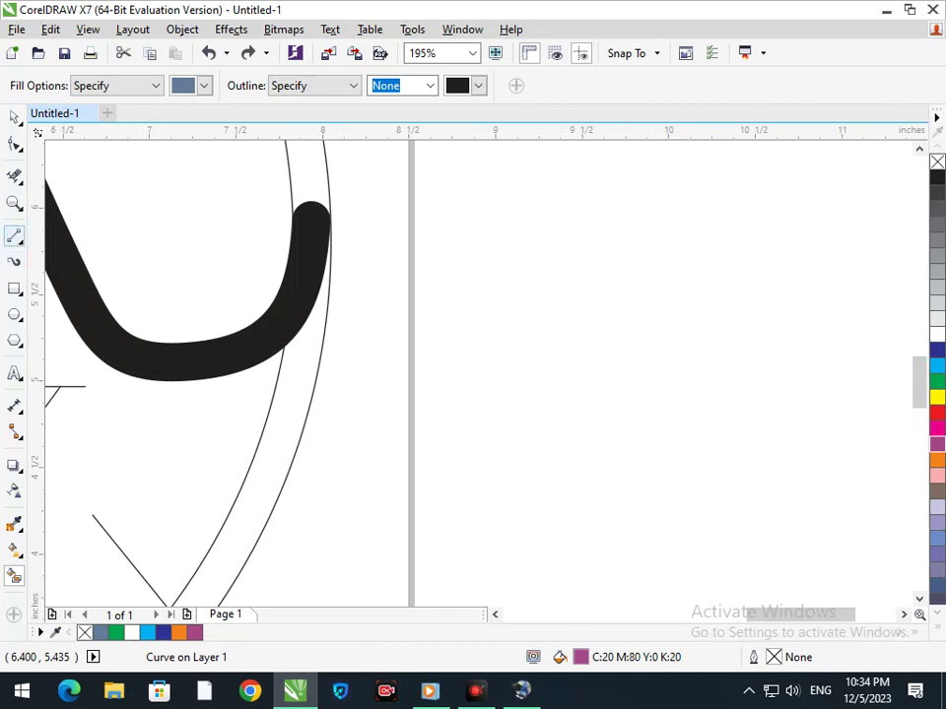
{"action": "left_click", "coordinate": [15, 237]}
{"action": "left_click_drag", "start_coordinate": [266, 374], "coordinate": [366, 291]}
Smart-fill the ring segment below the new right line and color it orange.
{"action": "left_click", "coordinate": [15, 576]}
{"action": "left_click", "coordinate": [249, 519]}
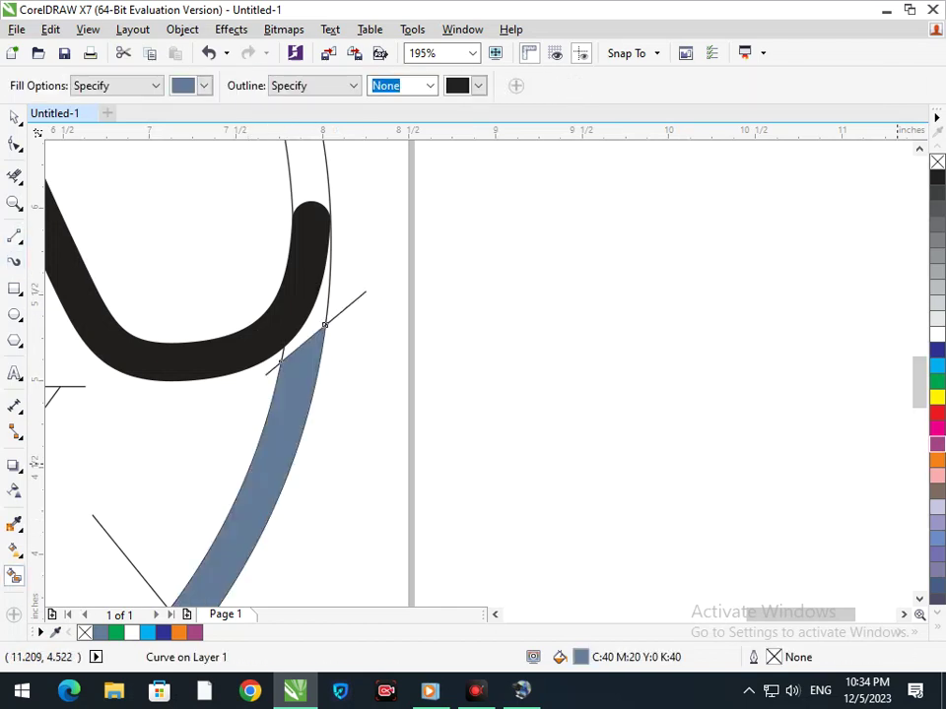
{"action": "left_click", "coordinate": [937, 460]}
{"action": "key", "text": "F3"}
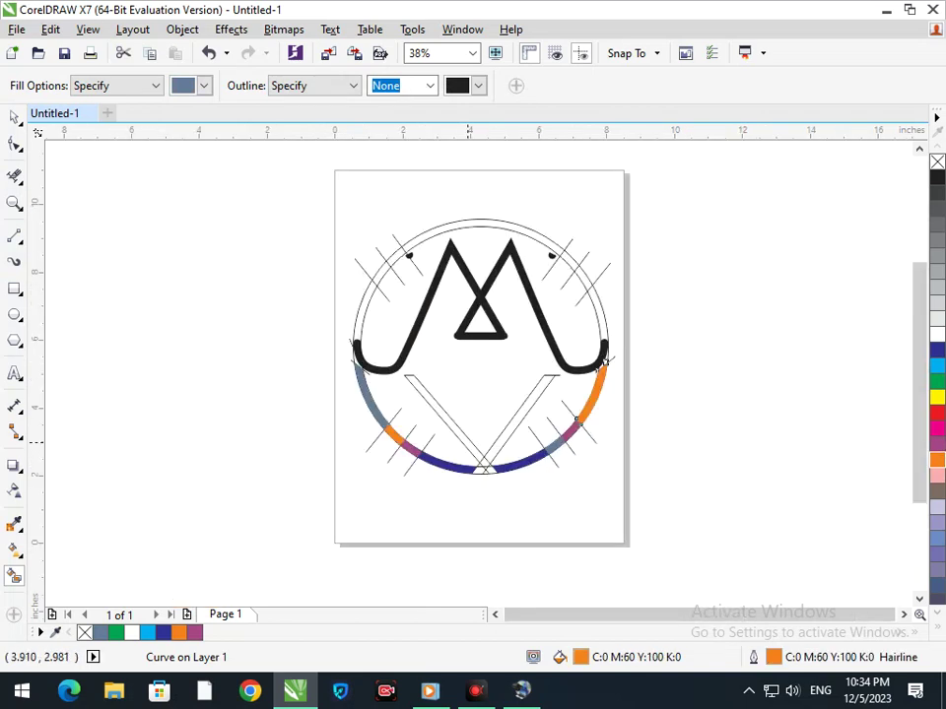
Smart-fill the right diagonal strip of the V with slate blue.
{"action": "left_click", "coordinate": [482, 442]}
{"action": "key", "text": "ctrl+z"}
{"action": "left_click", "coordinate": [487, 460]}
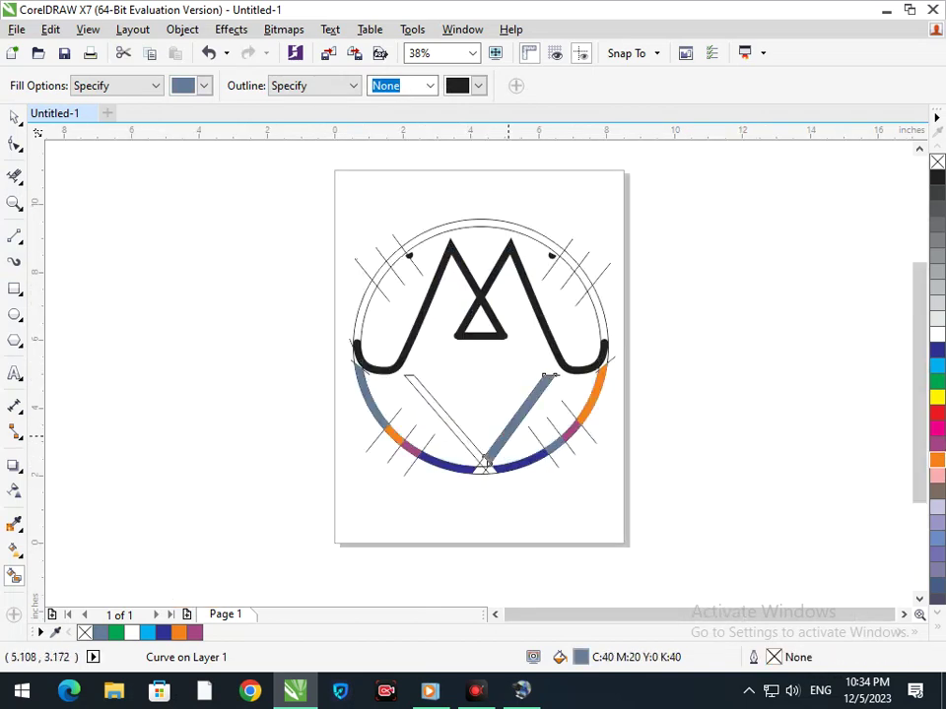
{"action": "left_click", "coordinate": [486, 460]}
{"action": "key", "text": "ctrl+z"}
{"action": "left_click", "coordinate": [483, 464]}
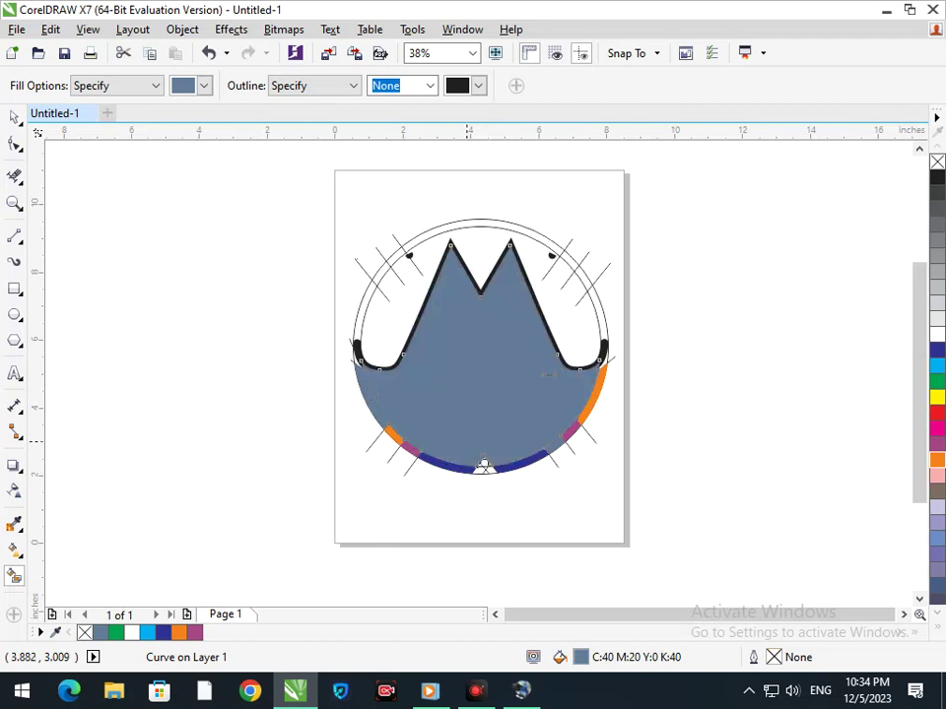
{"action": "key", "text": "ctrl+z"}
{"action": "scroll", "coordinate": [484, 463], "scroll_direction": "up", "scroll_amount": 5}
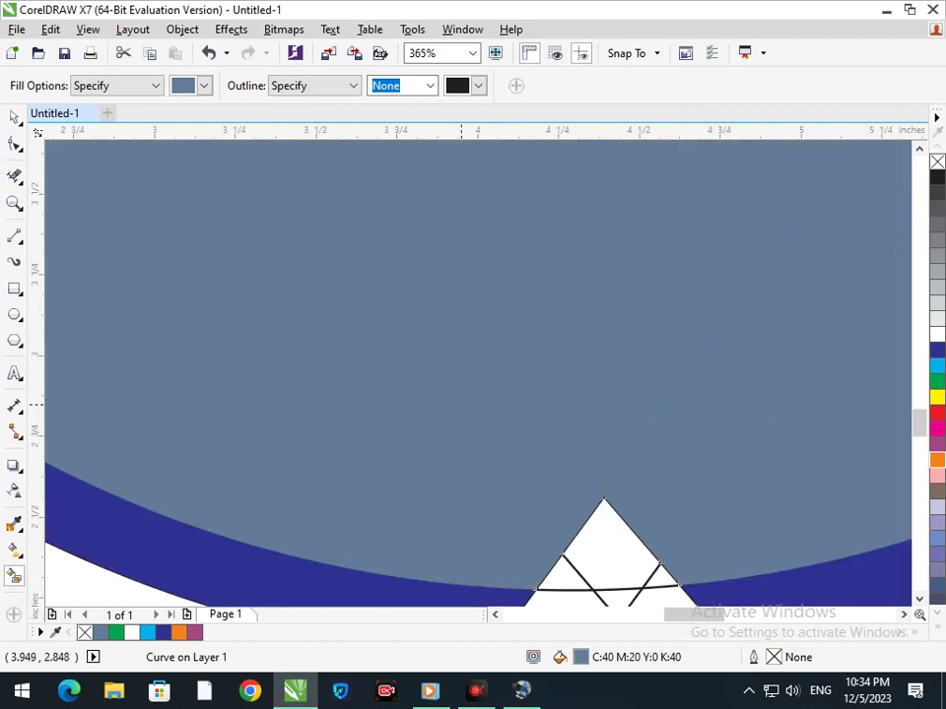
{"action": "scroll", "coordinate": [483, 464], "scroll_direction": "down", "scroll_amount": 5}
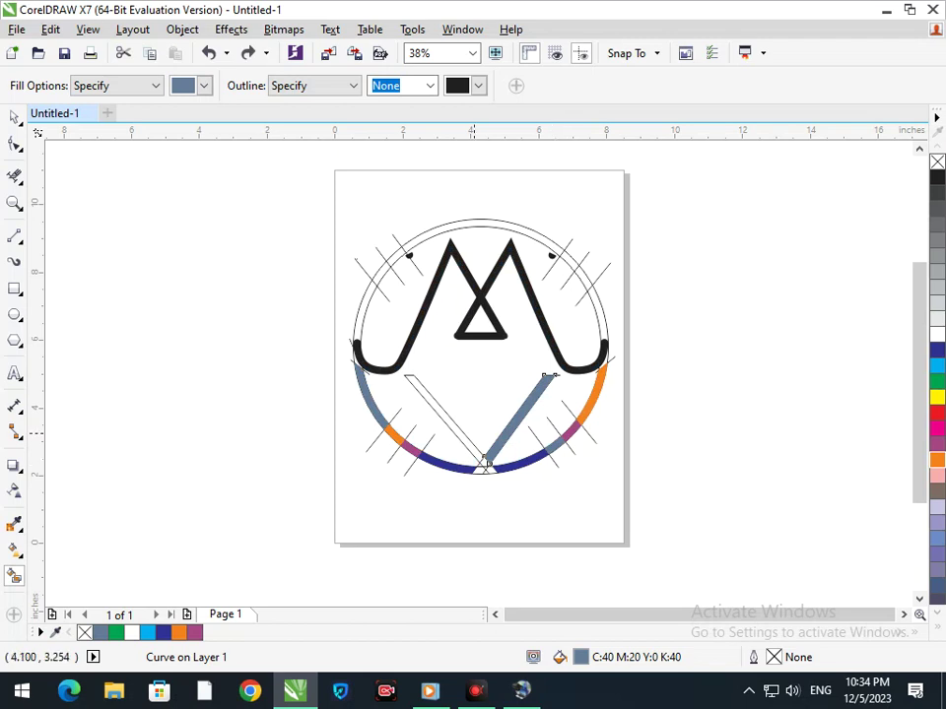
Extend both ends of the short line capping the V's left strip outward so it crosses both diagonal edges.
{"action": "left_click", "coordinate": [14, 117]}
{"action": "left_click", "coordinate": [190, 372]}
{"action": "key", "text": "F2"}
{"action": "left_click_drag", "start_coordinate": [384, 362], "coordinate": [432, 396]}
{"action": "scroll", "coordinate": [517, 317], "scroll_direction": "up", "scroll_amount": 3}
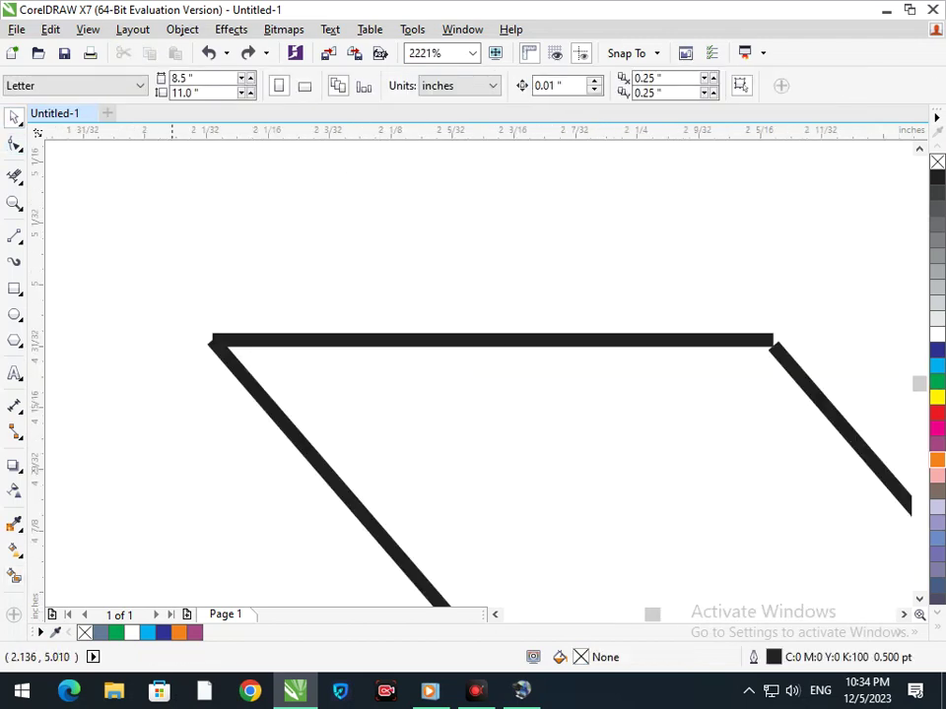
{"action": "key", "text": "F10"}
{"action": "left_click", "coordinate": [306, 343]}
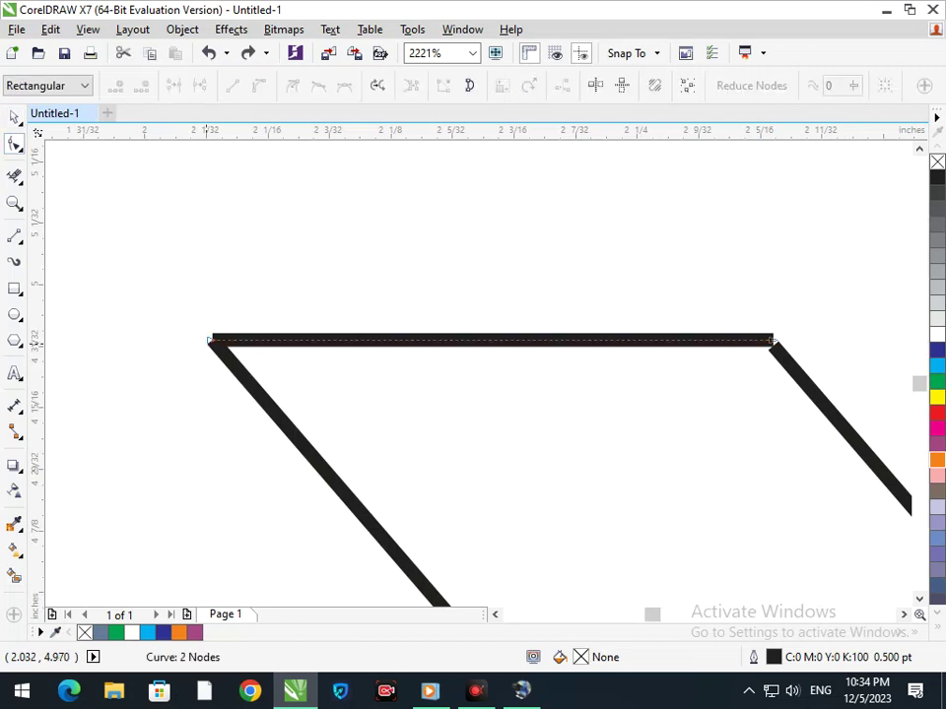
{"action": "left_click_drag", "start_coordinate": [209, 340], "coordinate": [187, 351]}
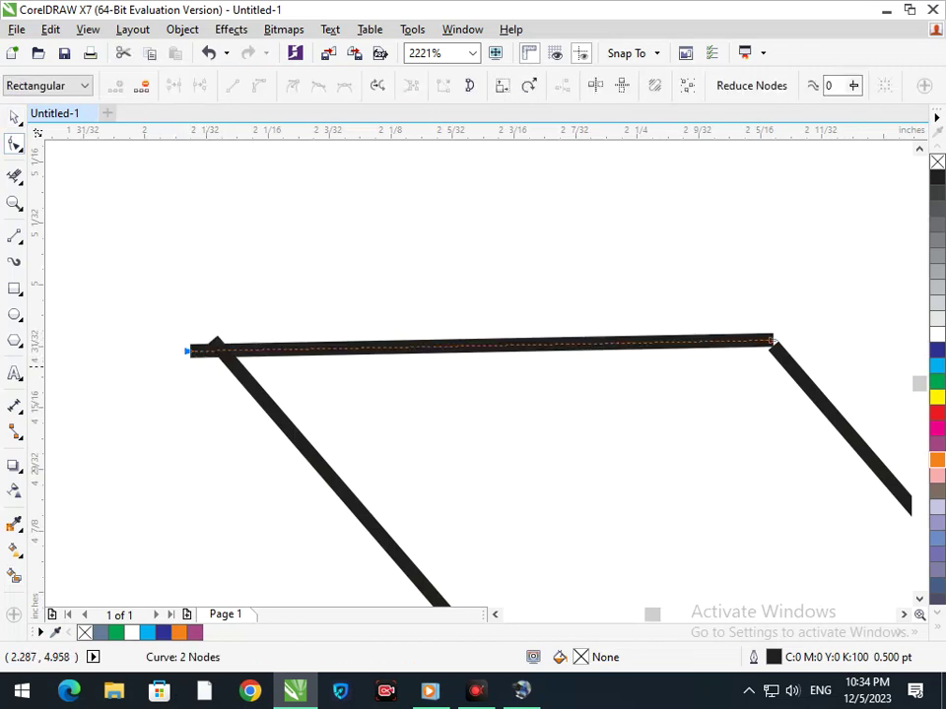
{"action": "left_click_drag", "start_coordinate": [775, 340], "coordinate": [810, 357]}
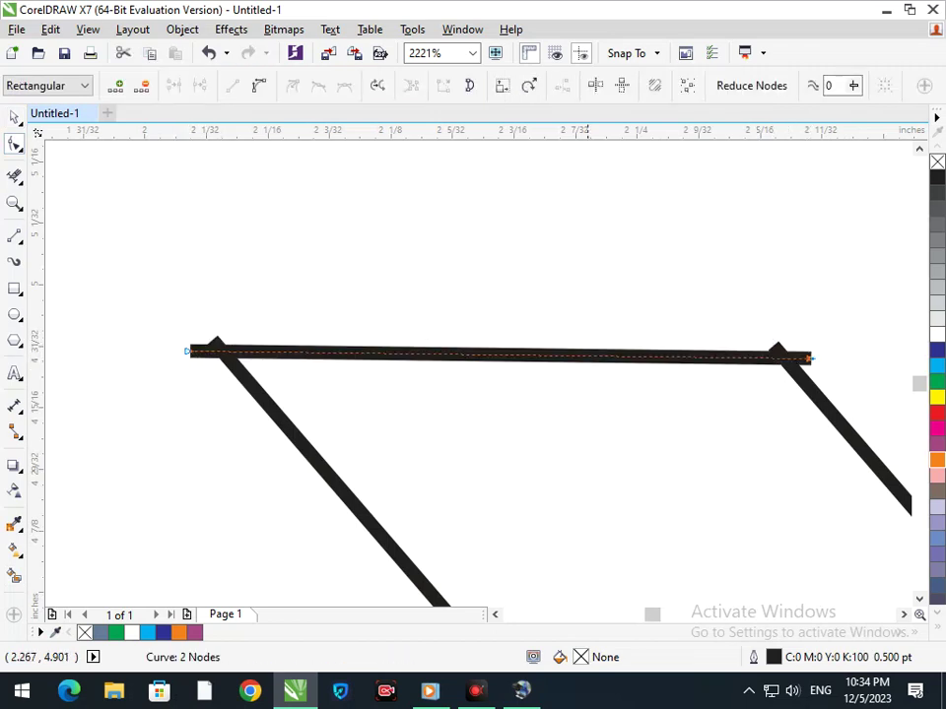
Smart-fill the left diagonal strip of the V with slate blue and no outline.
{"action": "key", "text": "F3"}
{"action": "left_click", "coordinate": [14, 576]}
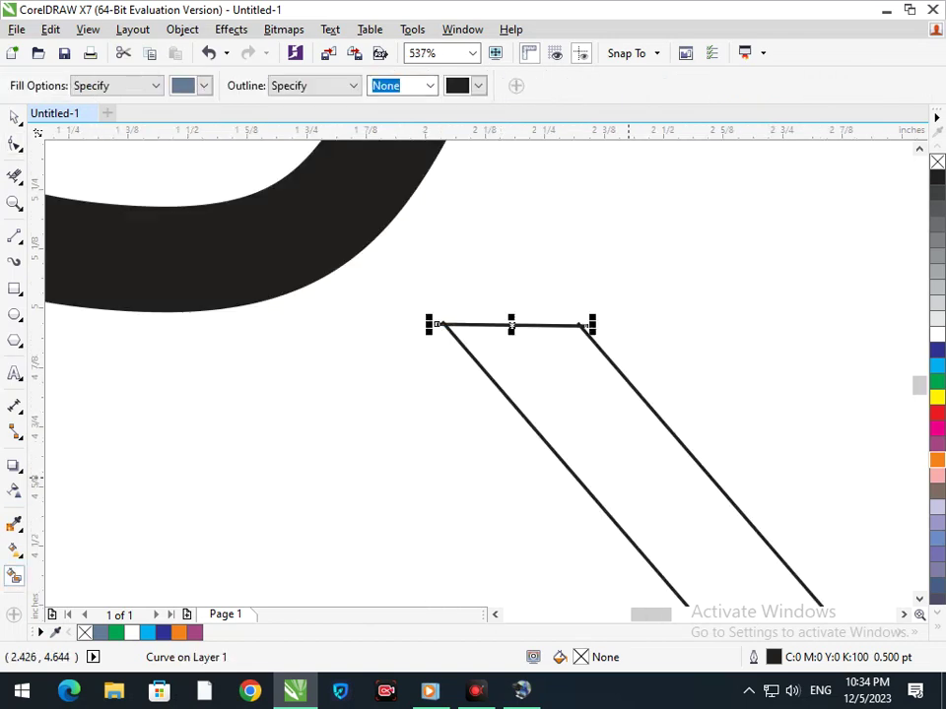
{"action": "left_click", "coordinate": [595, 473]}
{"action": "key", "text": "shift+F4"}
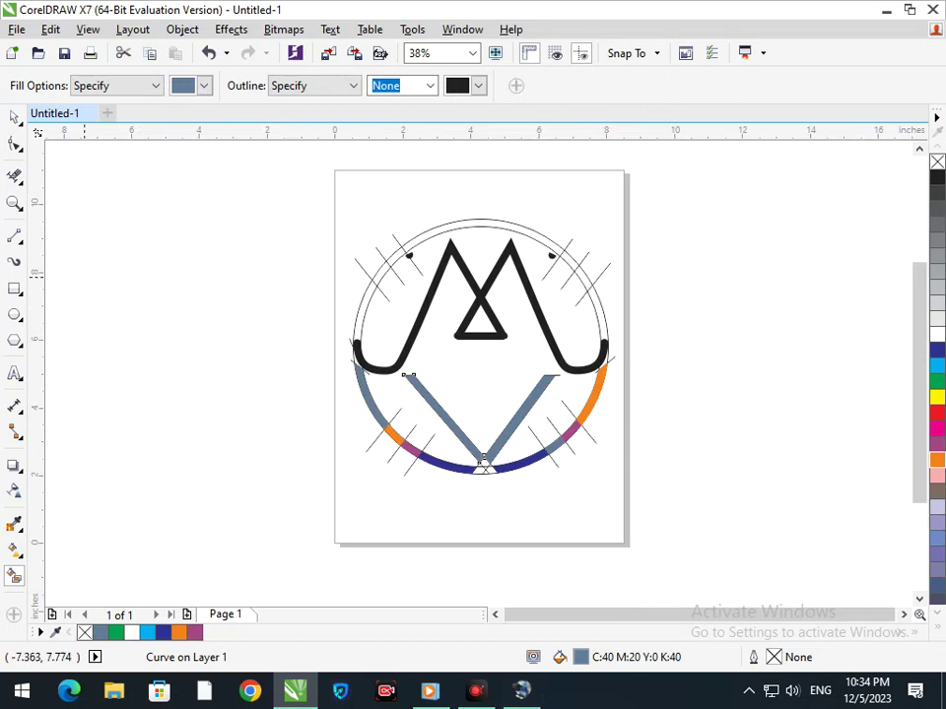
Draw short diagonal lines across the ring just above both curve ends, extending the left line's outer end beyond the outer circle.
{"action": "left_click", "coordinate": [14, 236]}
{"action": "left_click_drag", "start_coordinate": [356, 327], "coordinate": [370, 332]}
{"action": "left_click_drag", "start_coordinate": [616, 316], "coordinate": [591, 338]}
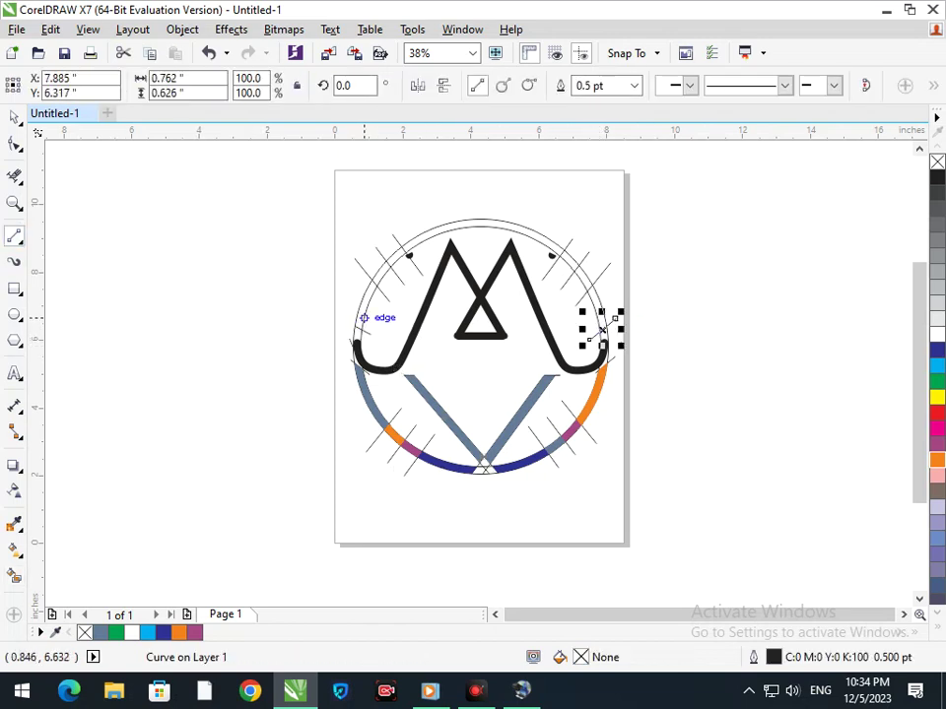
{"action": "left_click_drag", "start_coordinate": [355, 326], "coordinate": [364, 331]}
{"action": "scroll", "coordinate": [344, 324], "scroll_direction": "up", "scroll_amount": 2}
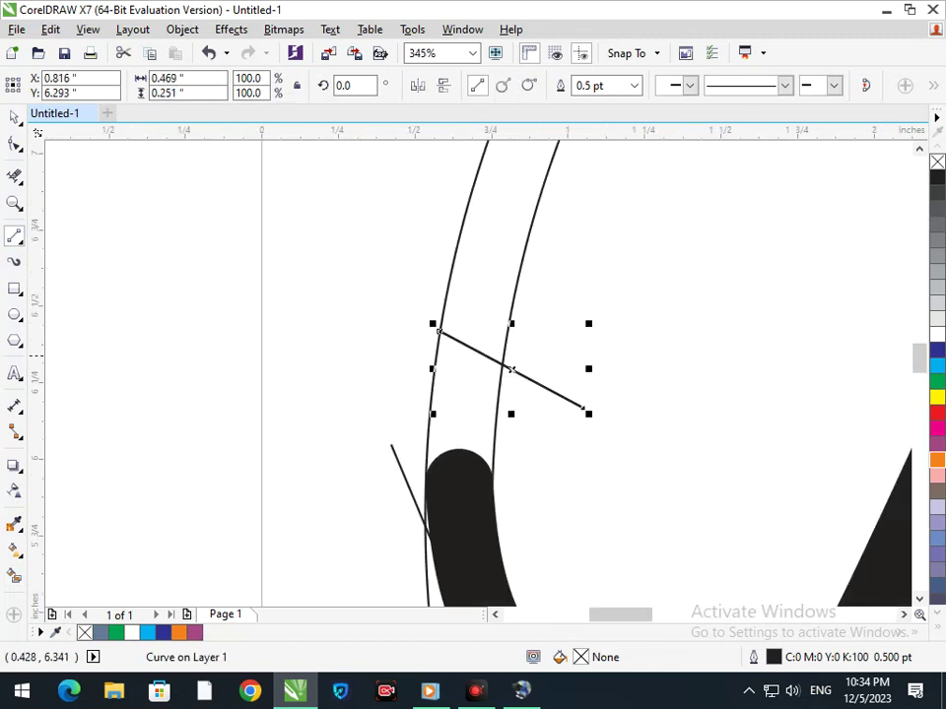
{"action": "left_click", "coordinate": [14, 144]}
{"action": "left_click_drag", "start_coordinate": [437, 330], "coordinate": [408, 314]}
Smart-fill the upper-left ring segments from the new left line upward, coloring them slate blue, dark blue and cyan.
{"action": "left_click", "coordinate": [14, 576]}
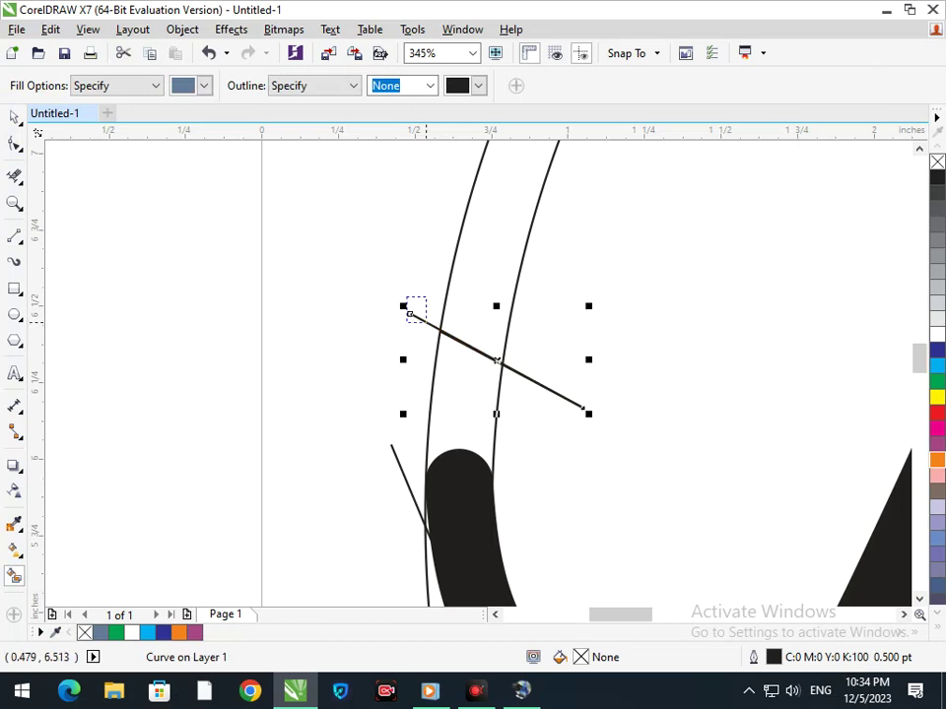
{"action": "scroll", "coordinate": [412, 308], "scroll_direction": "down", "scroll_amount": 5}
{"action": "left_click", "coordinate": [357, 325]}
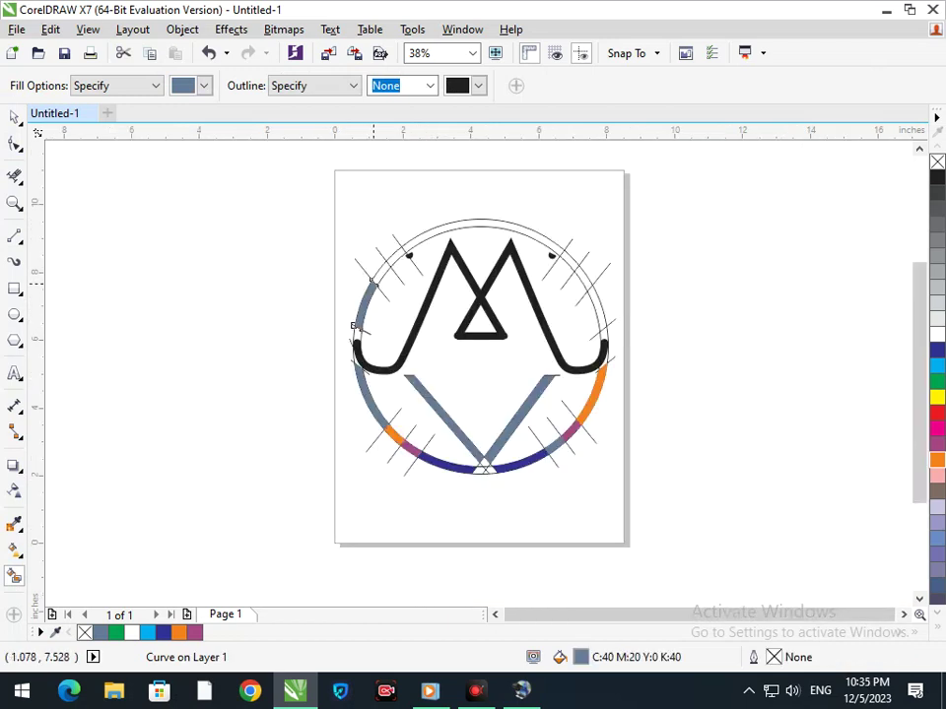
{"action": "left_click", "coordinate": [377, 272]}
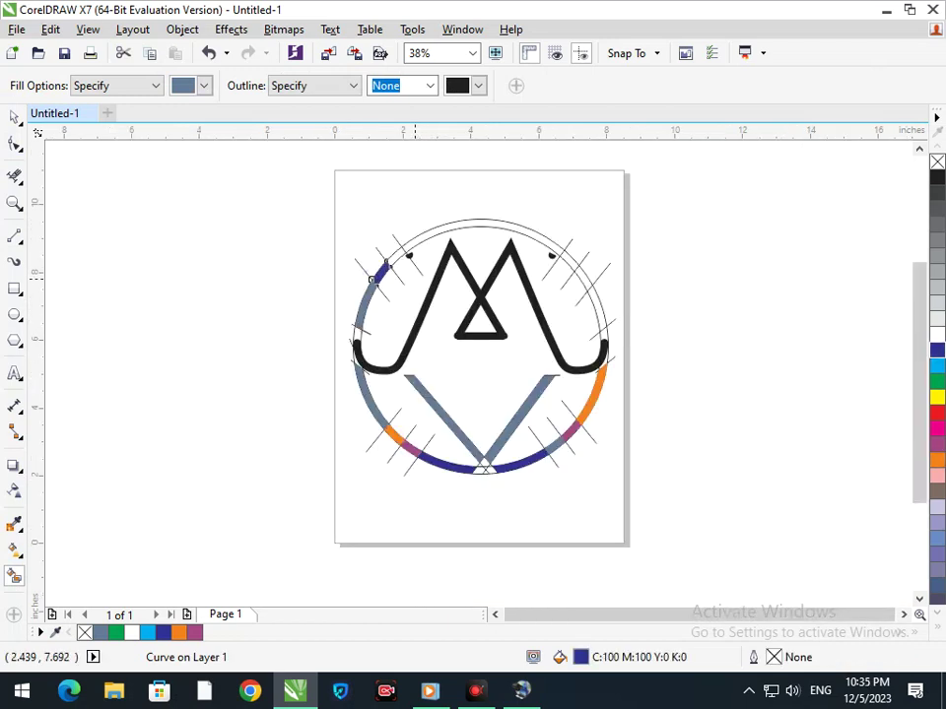
{"action": "left_click", "coordinate": [937, 366]}
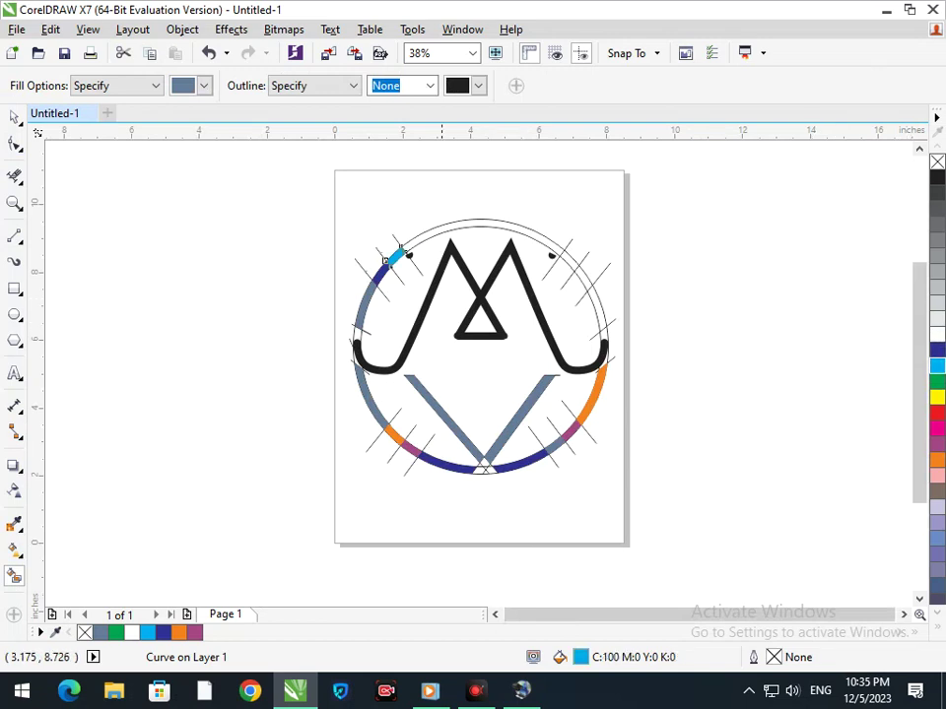
Smart-fill the upper-right ring segments from top to bottom, coloring them slate blue, dark blue and orange.
{"action": "left_click", "coordinate": [588, 286]}
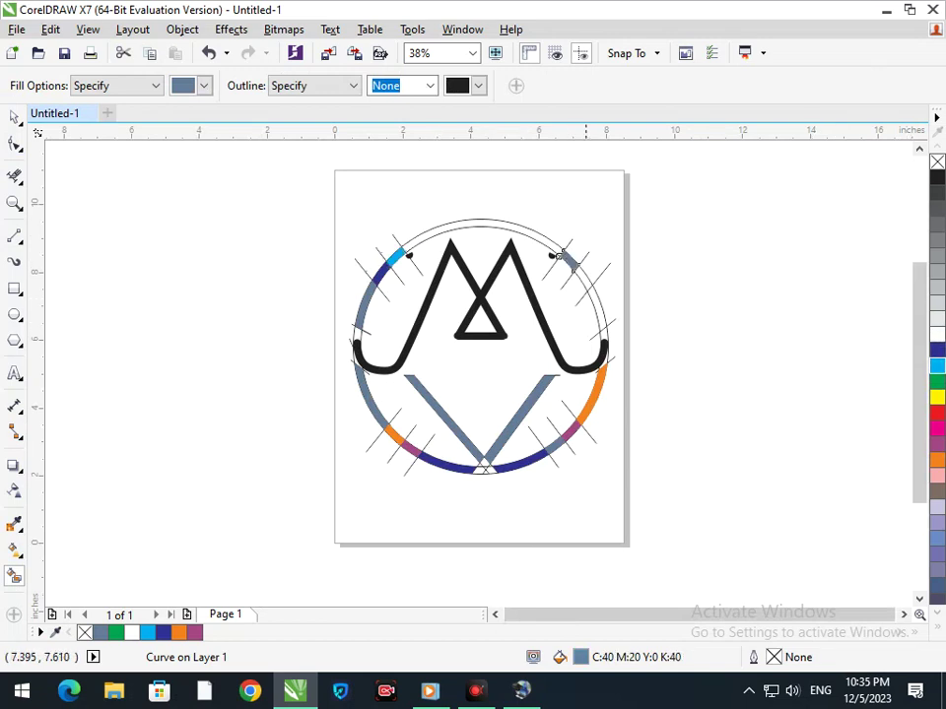
{"action": "left_click", "coordinate": [937, 350]}
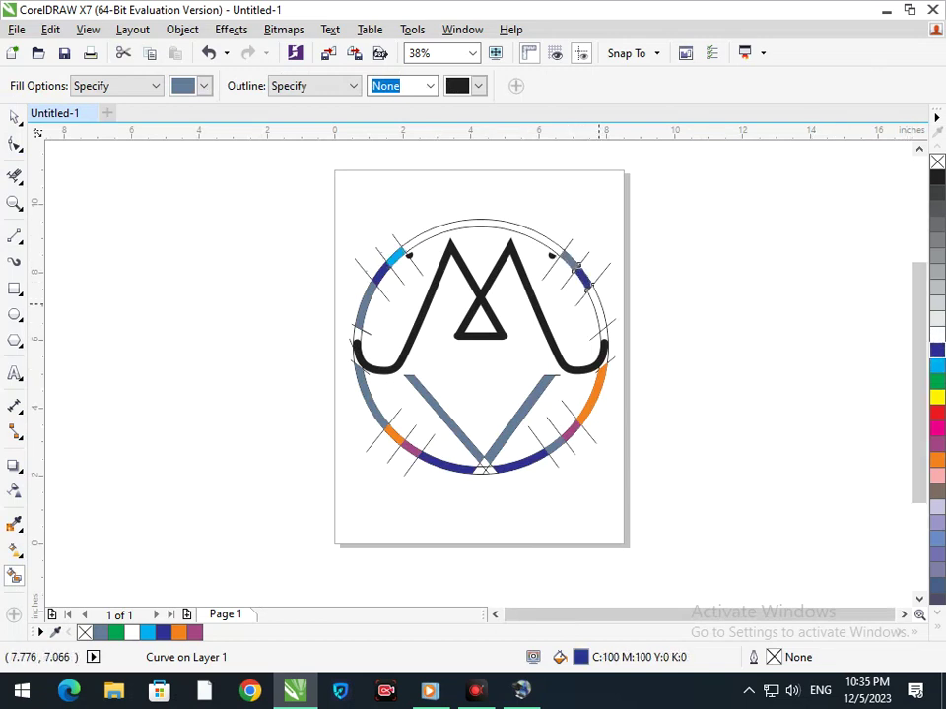
{"action": "left_click", "coordinate": [599, 305]}
{"action": "left_click", "coordinate": [937, 381]}
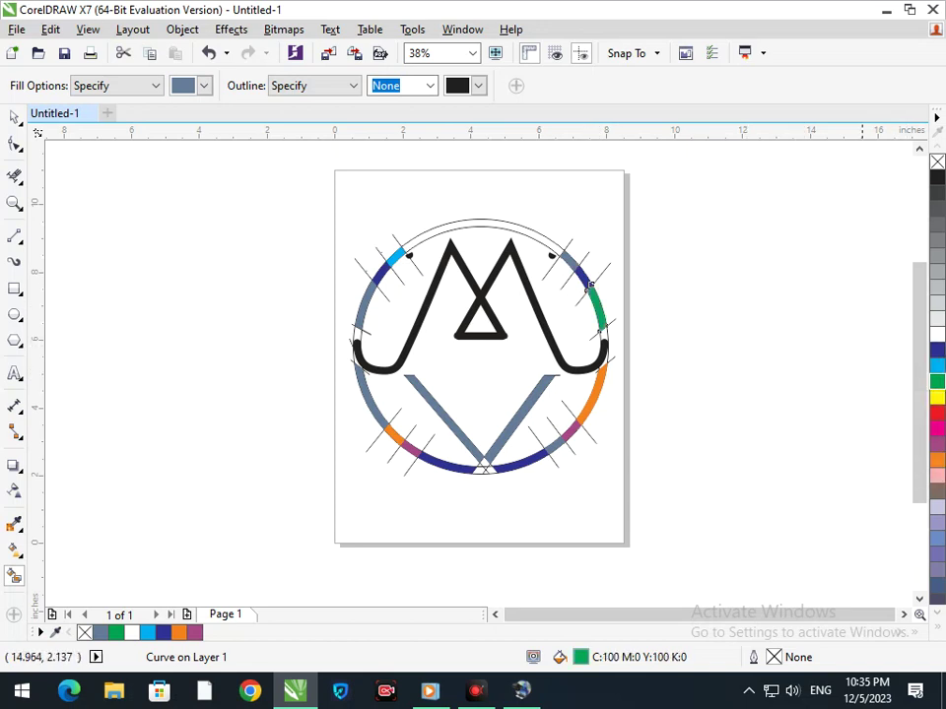
{"action": "left_click", "coordinate": [937, 460]}
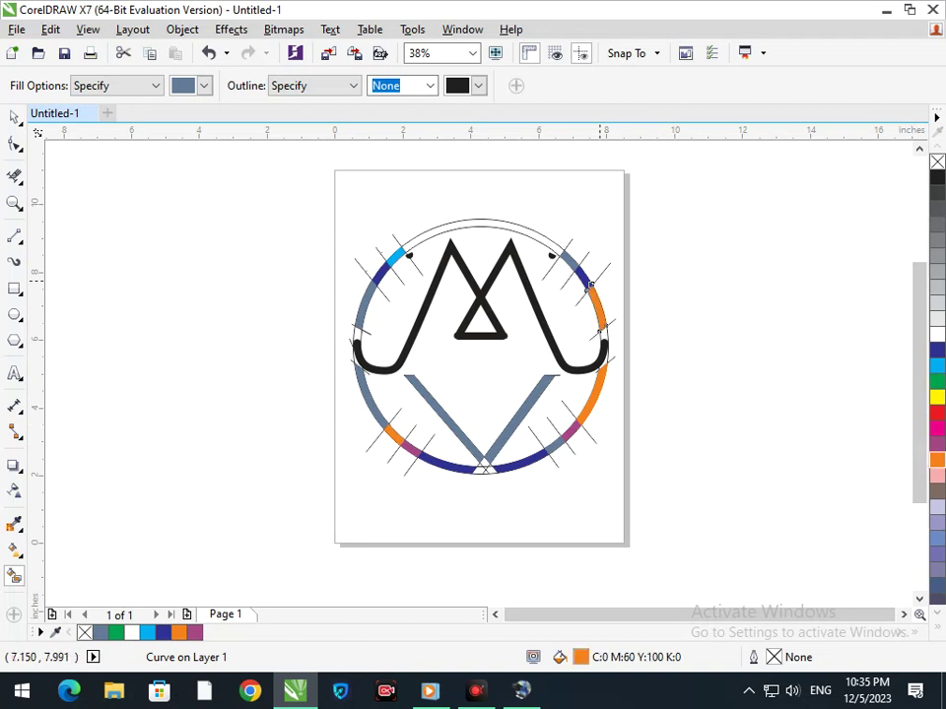
Color the ring segment above the left curve's end orange, and smart-fill the large top arc in dark blue.
{"action": "left_click", "coordinate": [363, 310]}
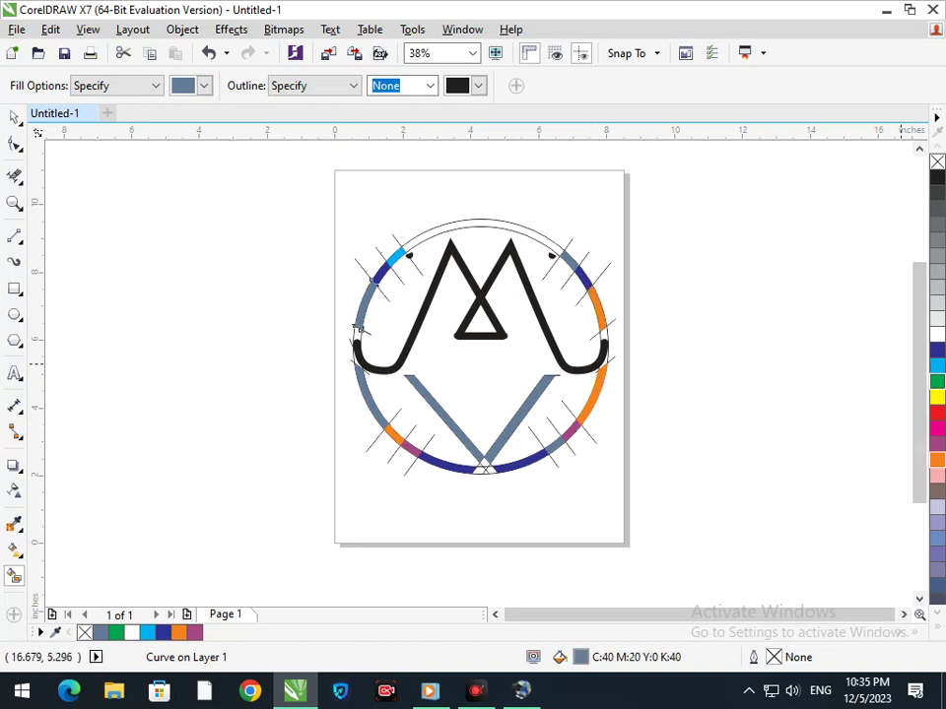
{"action": "left_click", "coordinate": [937, 460]}
{"action": "left_click", "coordinate": [401, 246]}
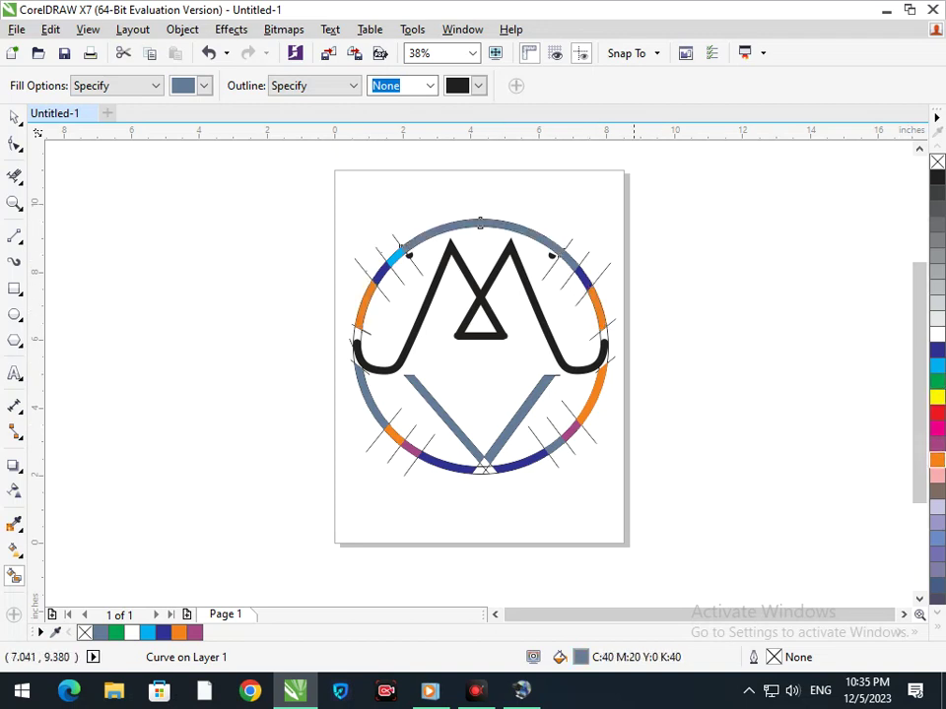
{"action": "left_click", "coordinate": [937, 445]}
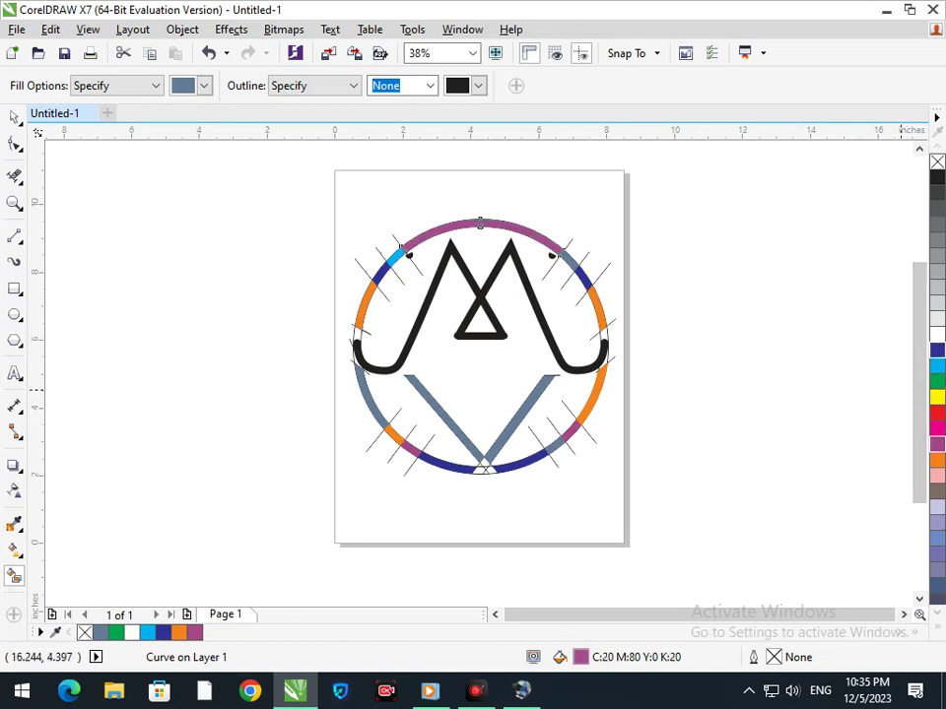
{"action": "left_click", "coordinate": [937, 350]}
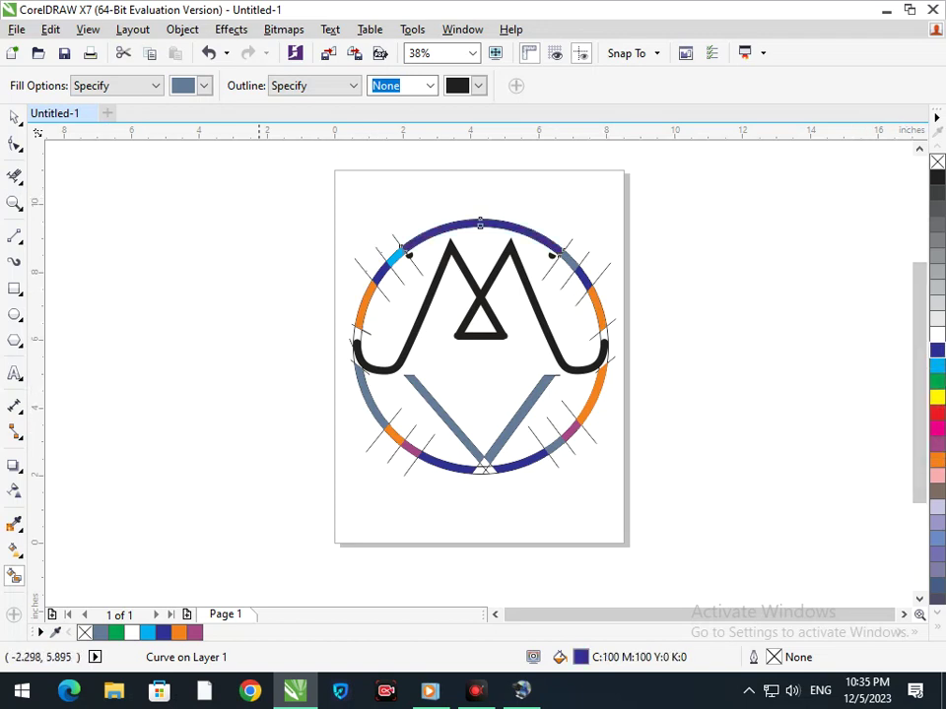
Smart-fill the ring pieces beneath the V's tip, with slate blue side pieces and green for the two small middle triangles.
{"action": "scroll", "coordinate": [498, 469], "scroll_direction": "up", "scroll_amount": 5}
{"action": "left_click", "coordinate": [493, 422]}
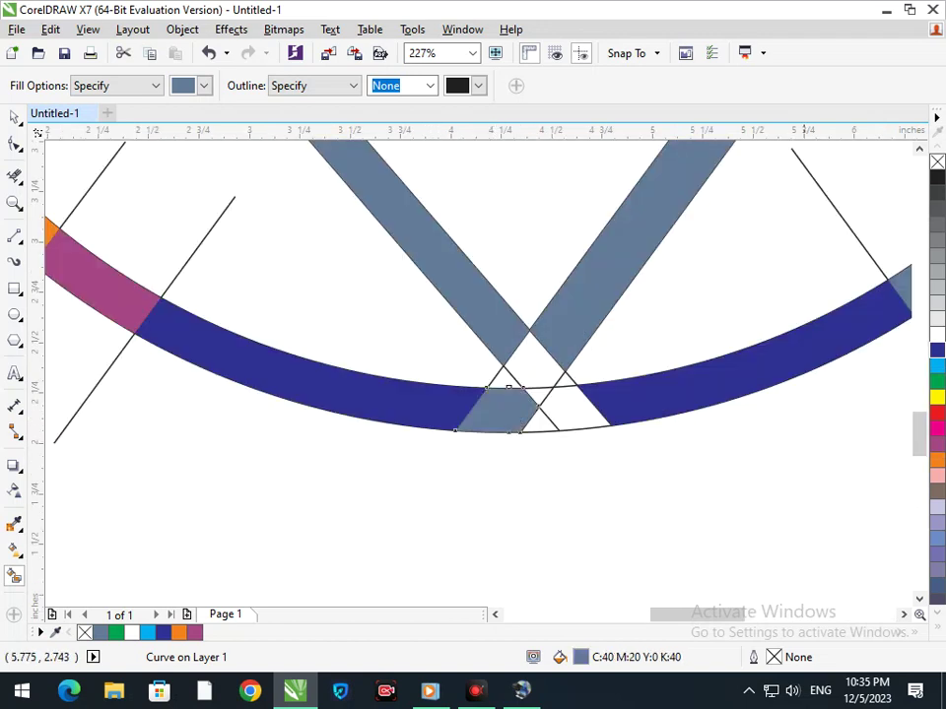
{"action": "left_click", "coordinate": [558, 392]}
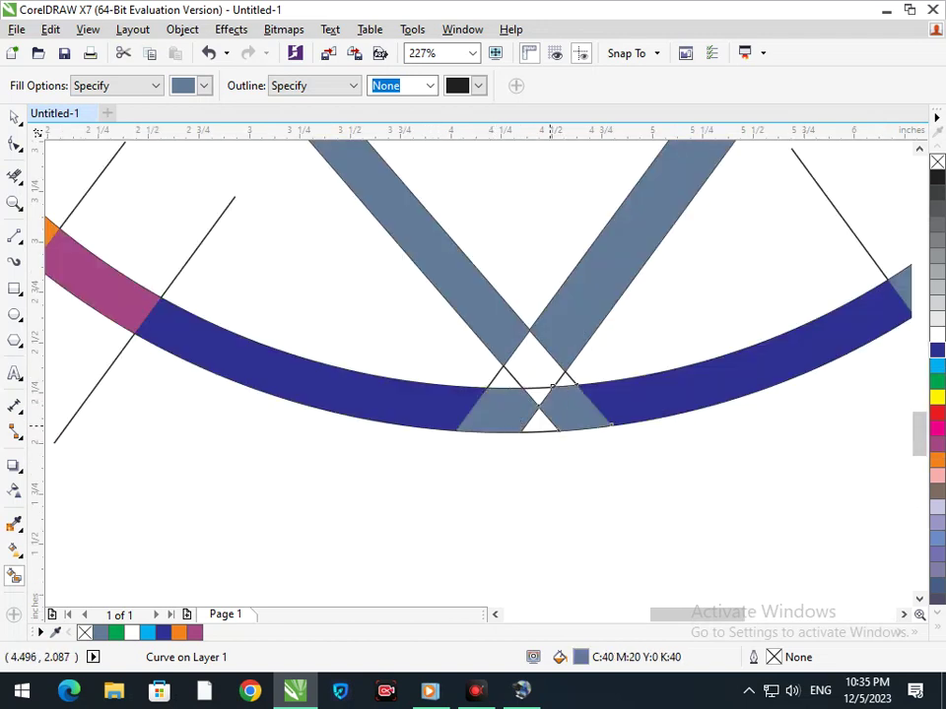
{"action": "left_click", "coordinate": [545, 426]}
{"action": "left_click", "coordinate": [937, 381]}
{"action": "left_click", "coordinate": [538, 396]}
{"action": "left_click", "coordinate": [937, 382]}
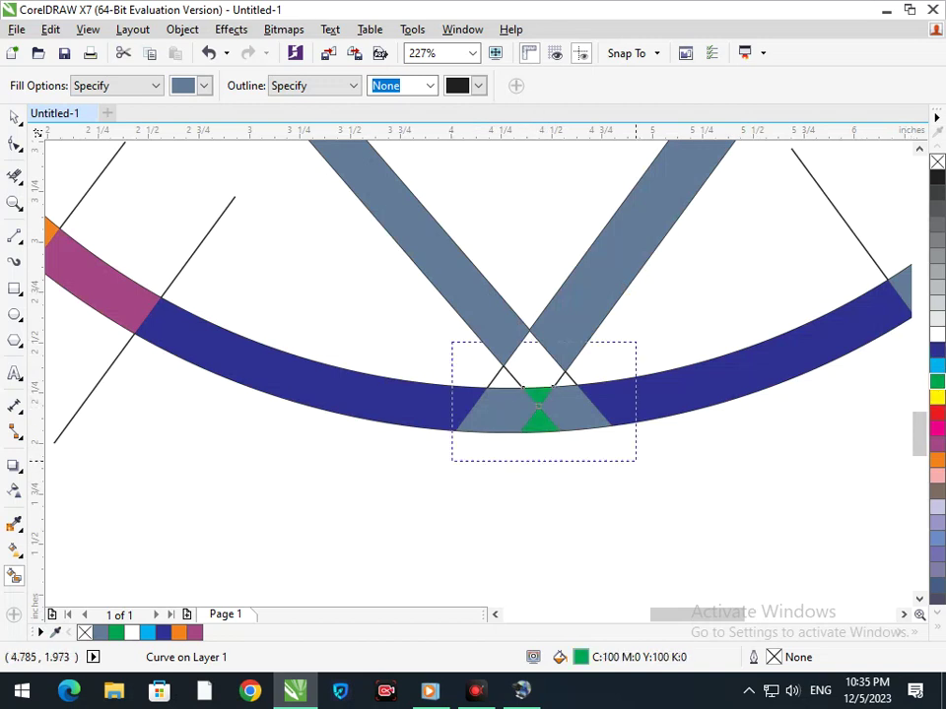
Remove the leftover circle pieces and divider lines around the right curve's end with Virtual Segment Delete.
{"action": "key", "text": "F3"}
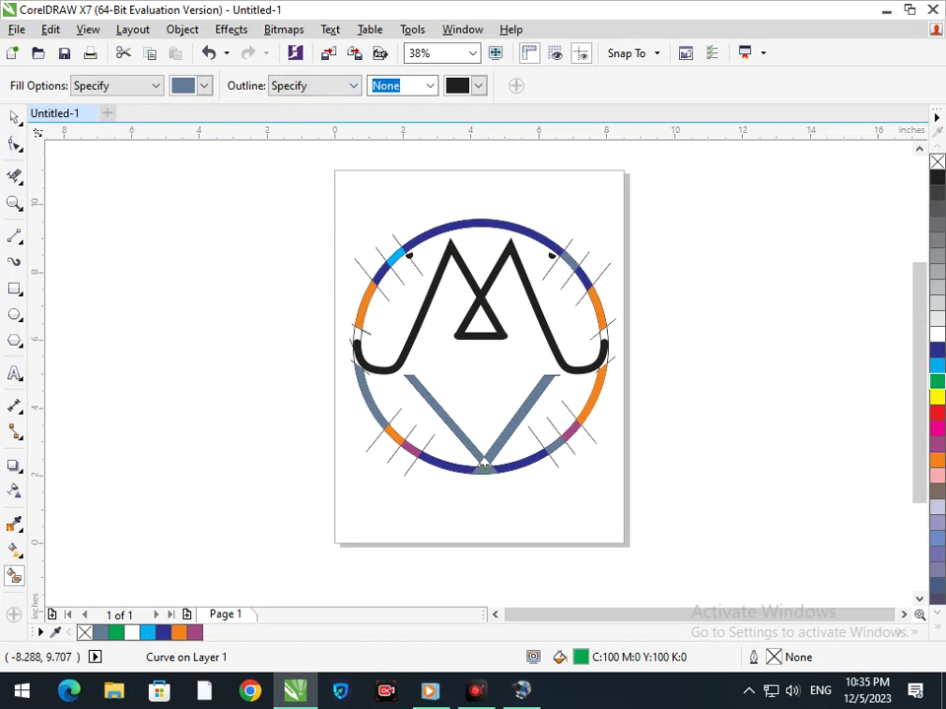
{"action": "left_click", "coordinate": [15, 176]}
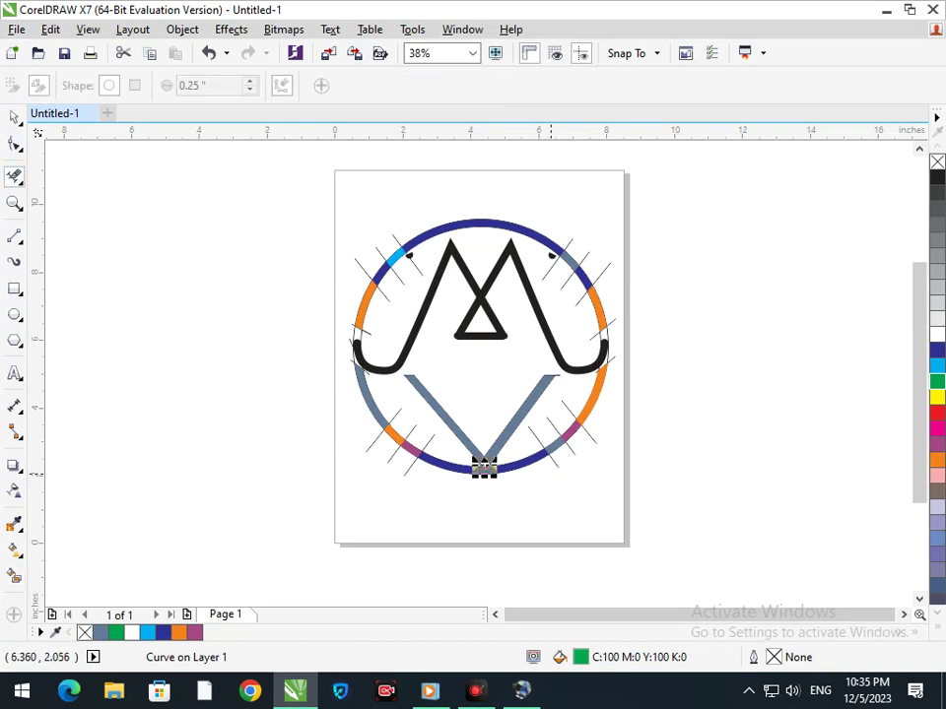
{"action": "scroll", "coordinate": [641, 335], "scroll_direction": "up", "scroll_amount": 5}
{"action": "left_click", "coordinate": [378, 336]}
{"action": "left_click", "coordinate": [415, 331]}
{"action": "left_click", "coordinate": [430, 462]}
{"action": "scroll", "coordinate": [367, 502], "scroll_direction": "up", "scroll_amount": 6}
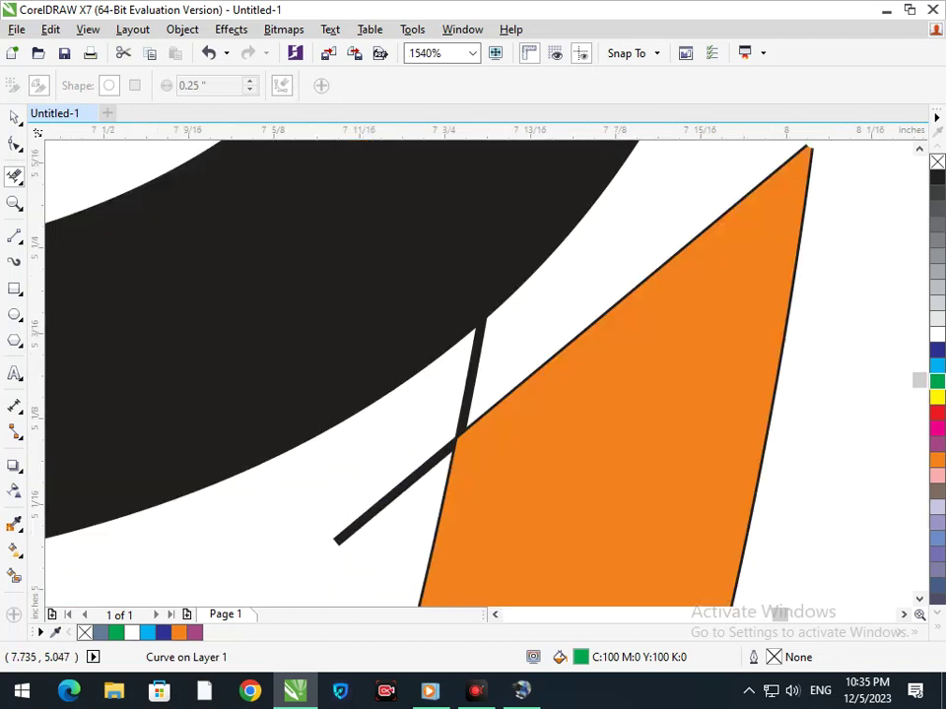
{"action": "left_click_drag", "start_coordinate": [432, 365], "coordinate": [495, 375]}
{"action": "left_click_drag", "start_coordinate": [328, 422], "coordinate": [364, 523]}
{"action": "scroll", "coordinate": [355, 525], "scroll_direction": "down", "scroll_amount": 5}
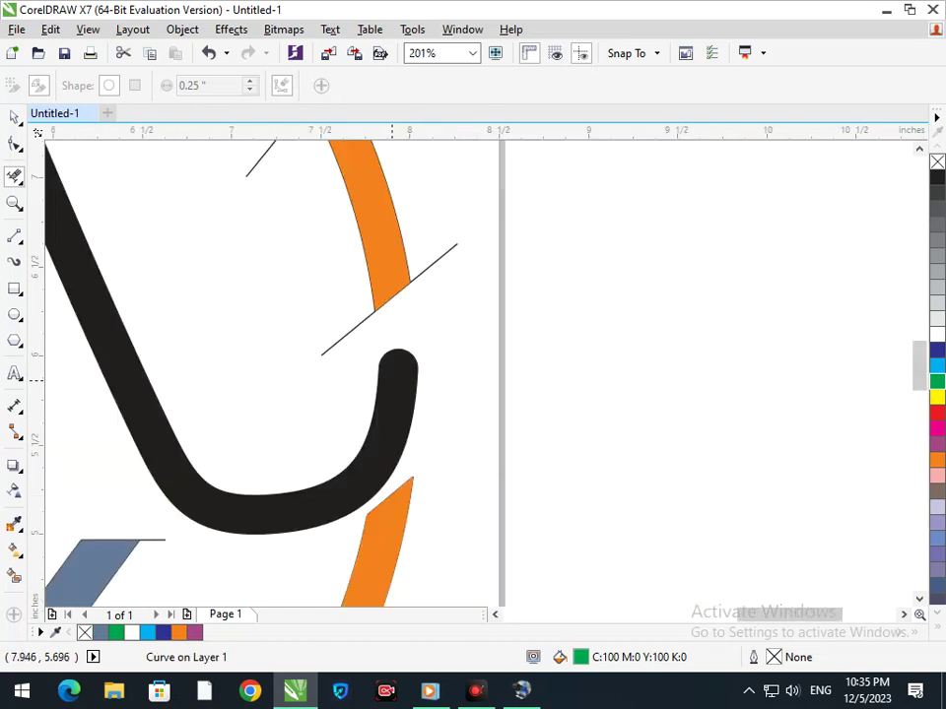
{"action": "left_click_drag", "start_coordinate": [449, 248], "coordinate": [406, 288]}
{"action": "scroll", "coordinate": [378, 360], "scroll_direction": "down", "scroll_amount": 3}
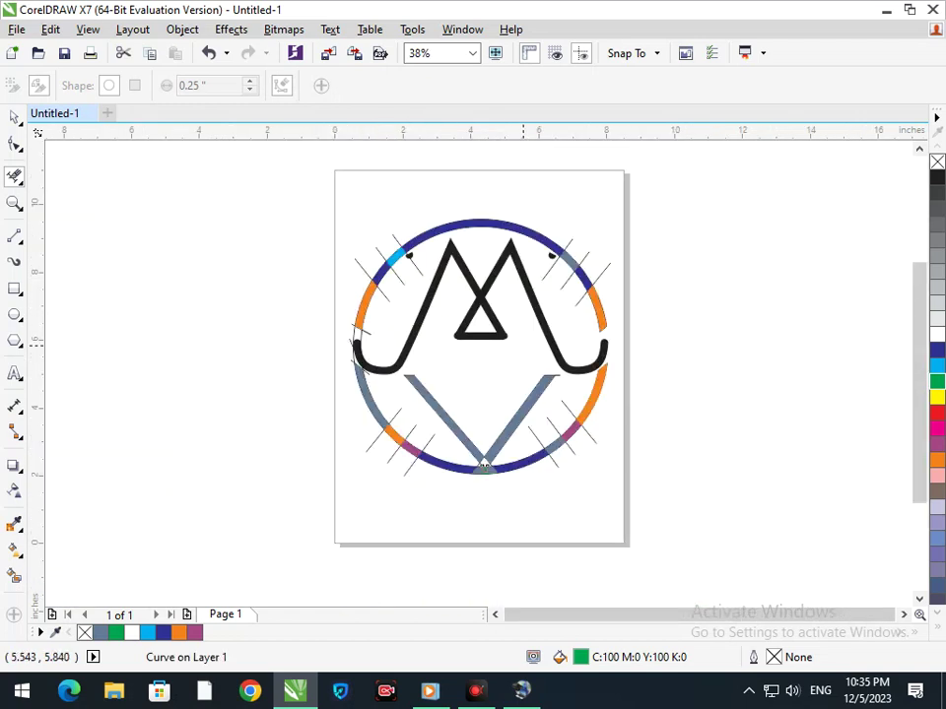
Smart-fill the white gap where the V's two strips cross above the ring with slate blue.
{"action": "scroll", "coordinate": [469, 459], "scroll_direction": "up", "scroll_amount": 5}
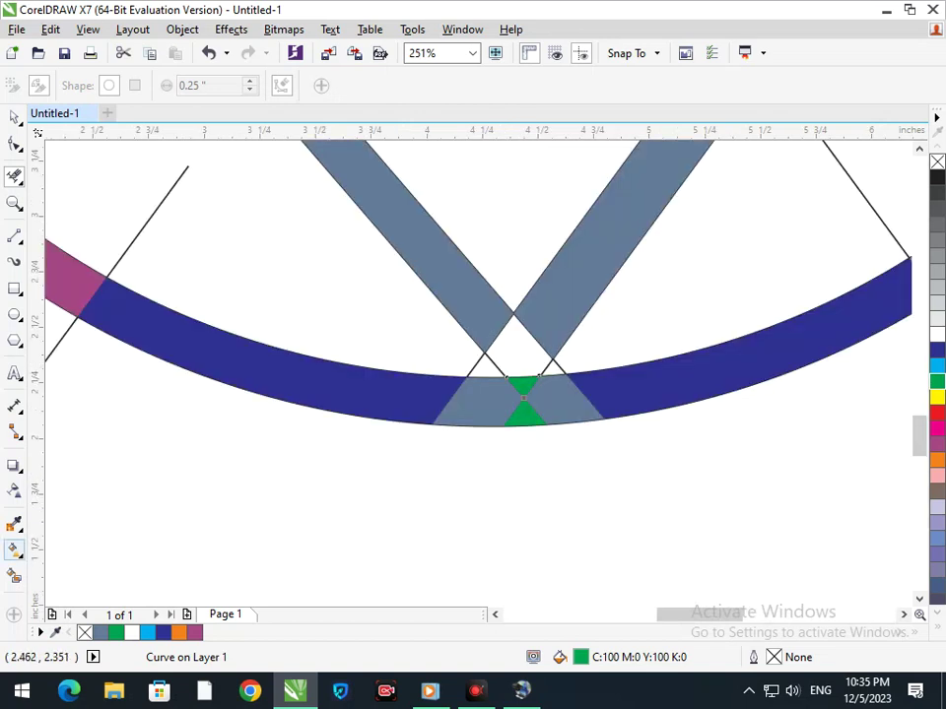
{"action": "left_click", "coordinate": [18, 554]}
{"action": "left_click", "coordinate": [15, 576]}
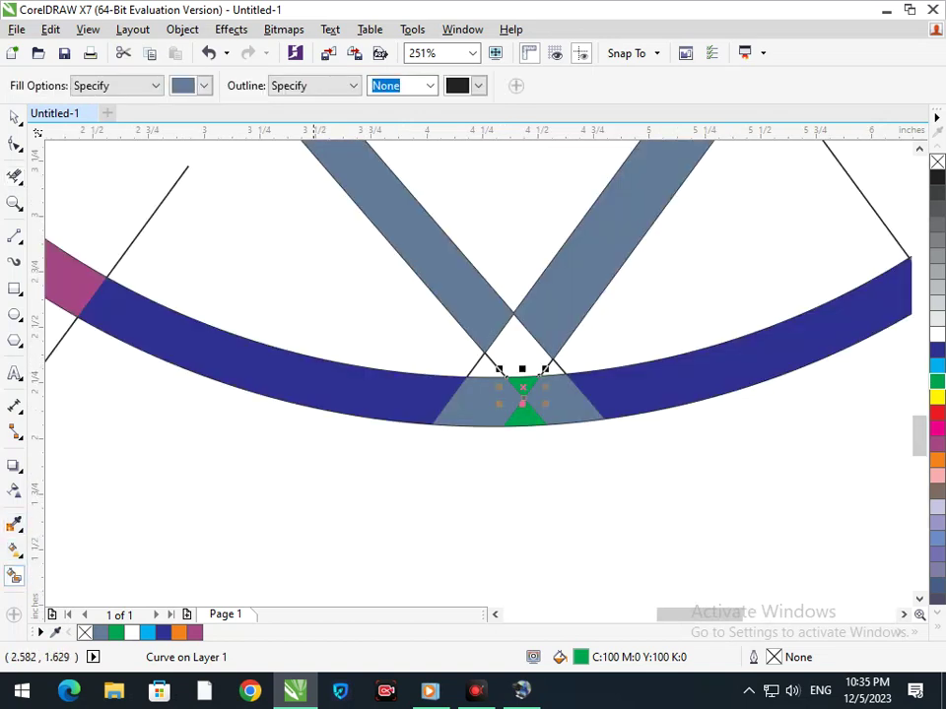
{"action": "left_click", "coordinate": [529, 340]}
{"action": "scroll", "coordinate": [477, 483], "scroll_direction": "down", "scroll_amount": 5}
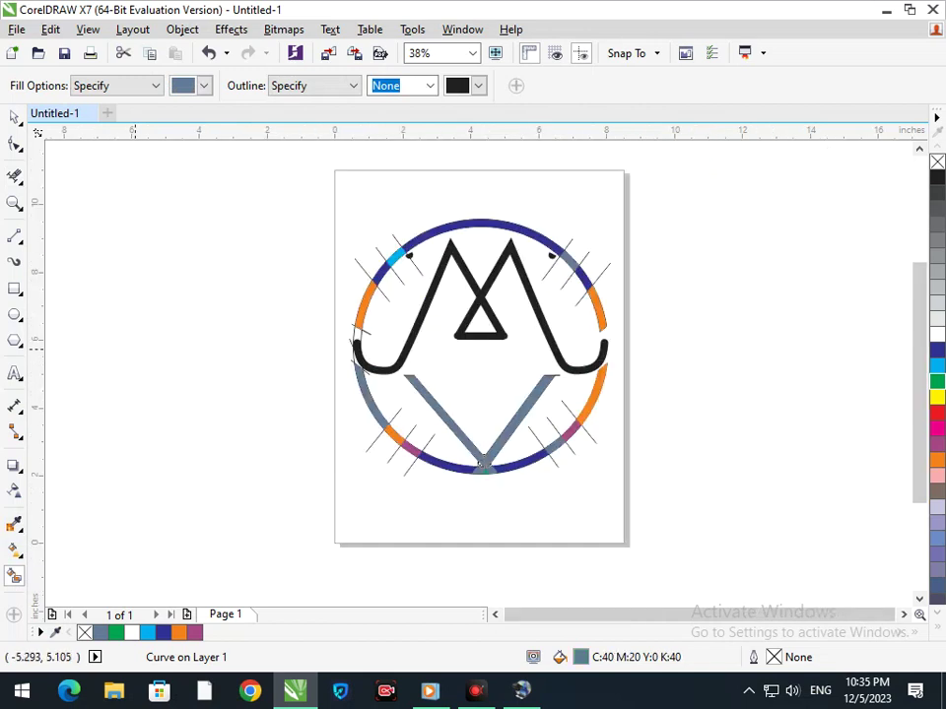
Remove the divider line ends crossing the ring's lower-right segments with Virtual Segment Delete.
{"action": "left_click", "coordinate": [15, 176]}
{"action": "key", "text": "F2"}
{"action": "left_click_drag", "start_coordinate": [435, 344], "coordinate": [609, 443]}
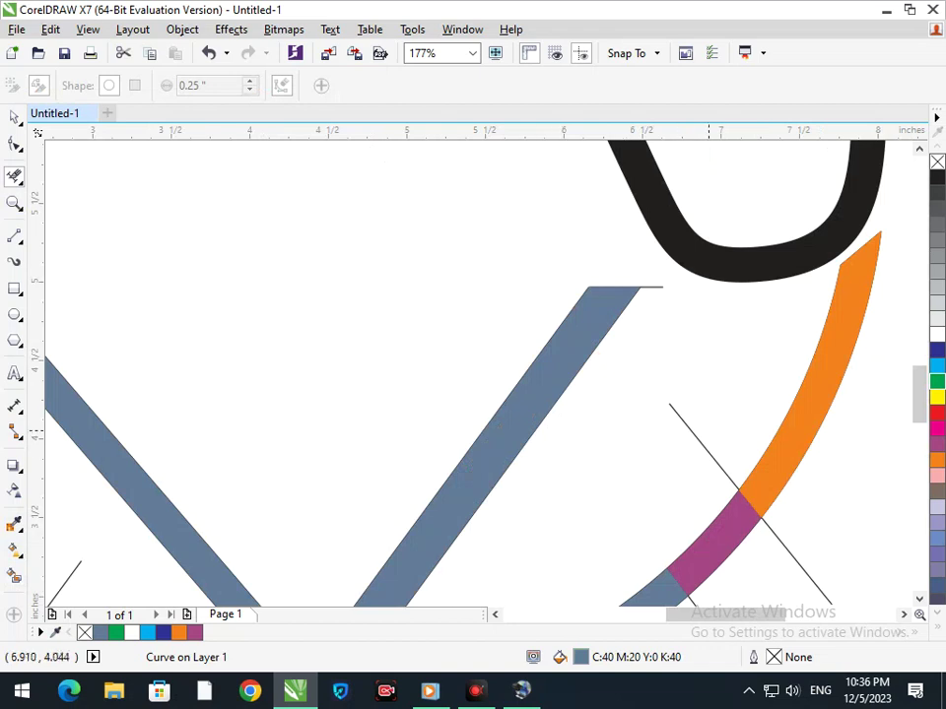
{"action": "scroll", "coordinate": [532, 463], "scroll_direction": "down", "scroll_amount": 4}
{"action": "scroll", "coordinate": [480, 461], "scroll_direction": "up", "scroll_amount": 3}
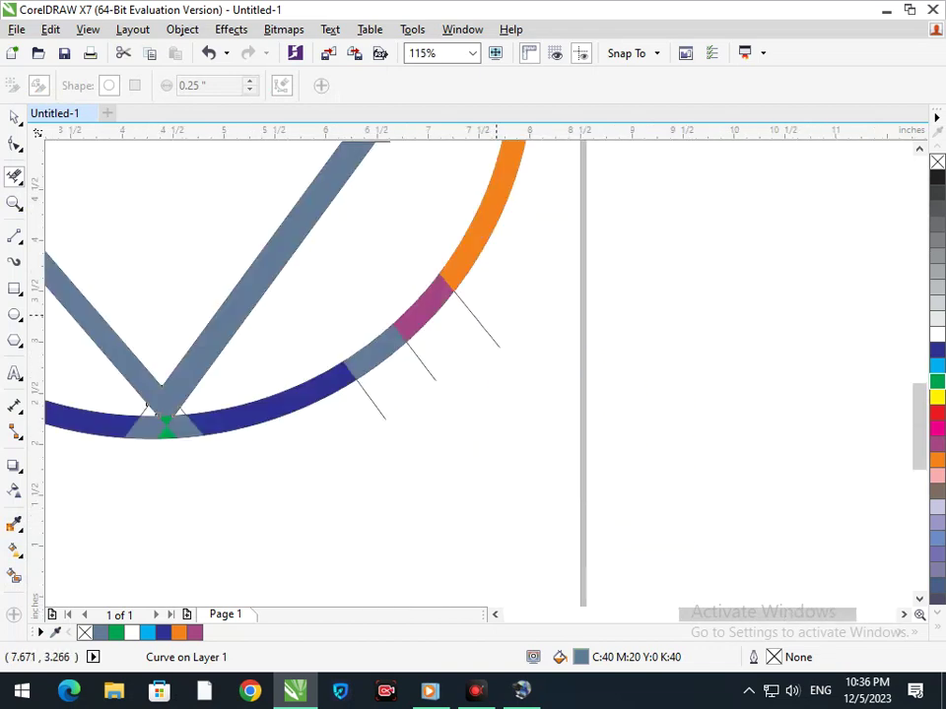
{"action": "scroll", "coordinate": [446, 454], "scroll_direction": "down", "scroll_amount": 3}
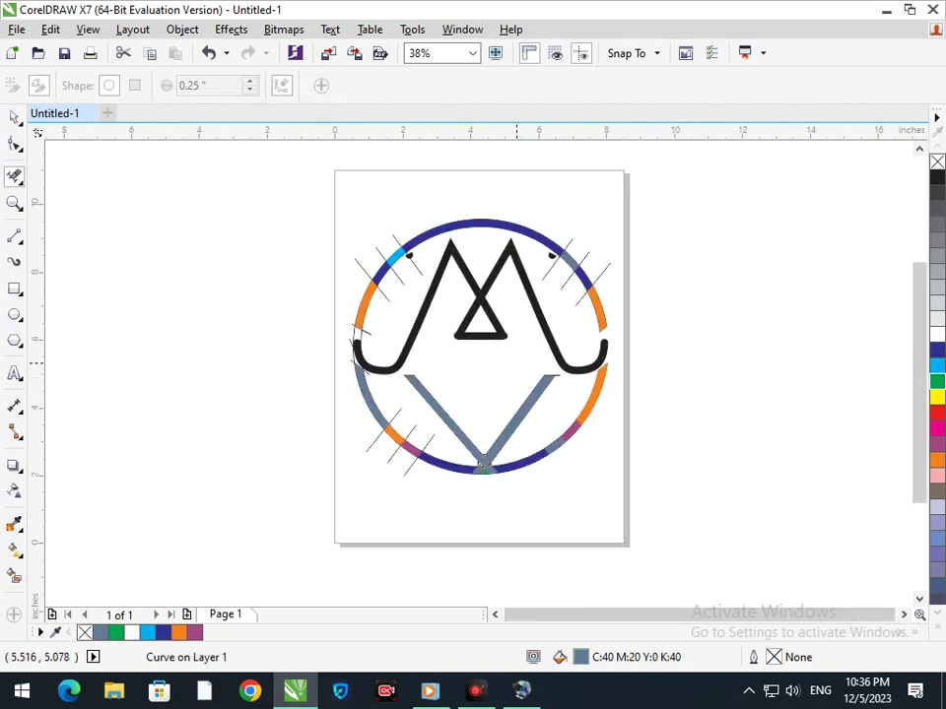
Remove the line stub on the V's right arm and the divider ends crossing the ring's upper-right segments, keeping the dark blue segment.
{"action": "scroll", "coordinate": [590, 426], "scroll_direction": "up", "scroll_amount": 4}
{"action": "scroll", "coordinate": [371, 367], "scroll_direction": "down", "scroll_amount": 4}
{"action": "left_click_drag", "start_coordinate": [563, 237], "coordinate": [622, 248]}
{"action": "left_click_drag", "start_coordinate": [536, 267], "coordinate": [563, 288]}
{"action": "left_click", "coordinate": [578, 298]}
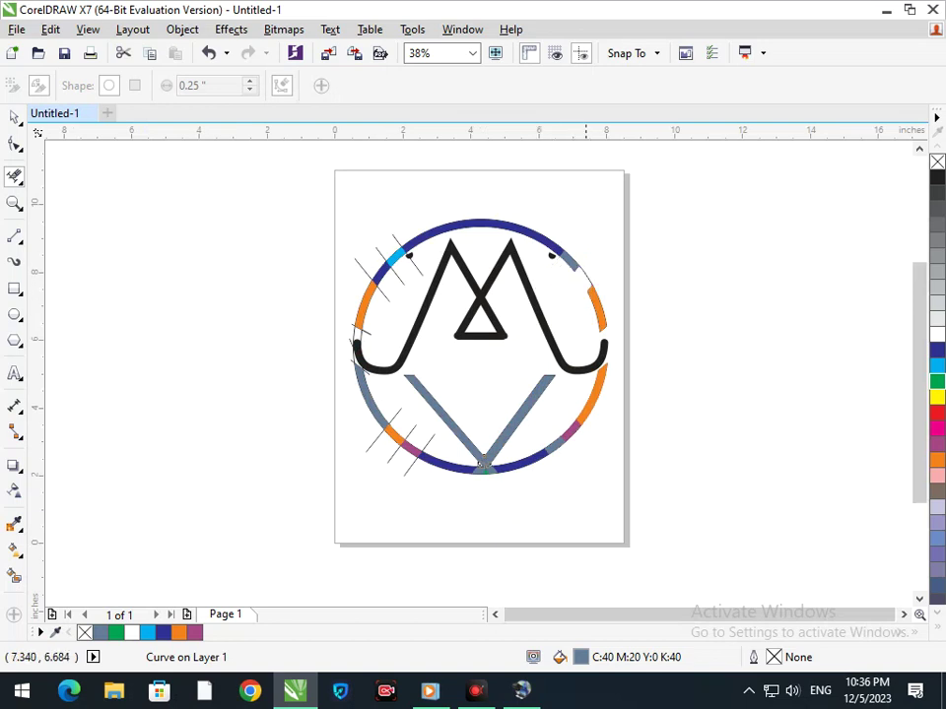
{"action": "scroll", "coordinate": [585, 315], "scroll_direction": "up", "scroll_amount": 3}
{"action": "left_click", "coordinate": [379, 307]}
{"action": "left_click", "coordinate": [282, 250]}
{"action": "scroll", "coordinate": [295, 272], "scroll_direction": "down", "scroll_amount": 3}
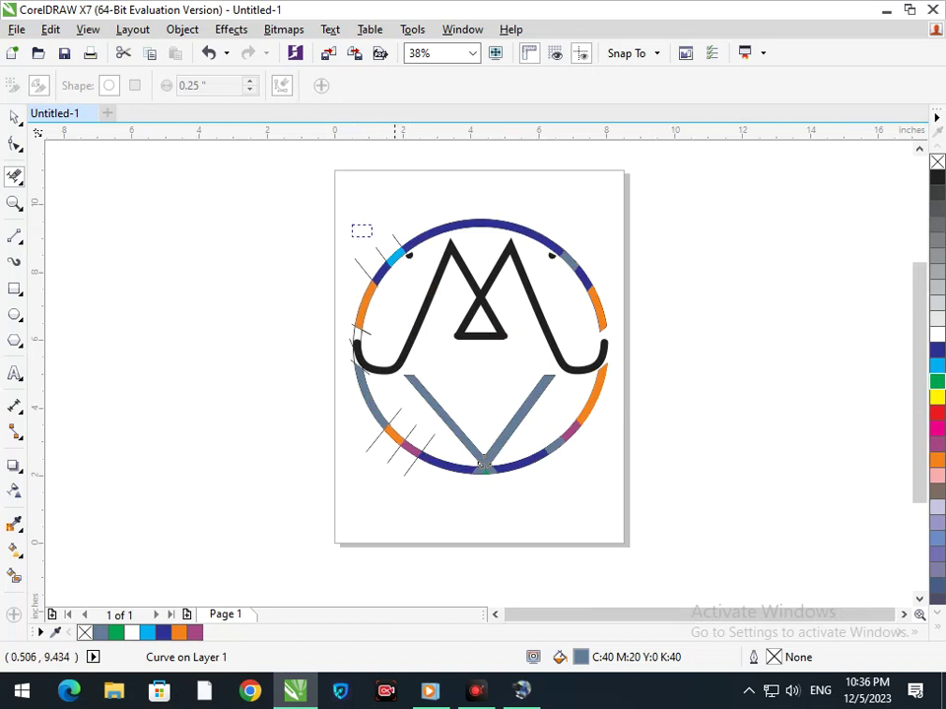
Remove the divider line ends around the light blue and dark blue segments on the ring's upper left.
{"action": "scroll", "coordinate": [394, 239], "scroll_direction": "up", "scroll_amount": 4}
{"action": "left_click", "coordinate": [397, 241]}
{"action": "left_click", "coordinate": [381, 255]}
{"action": "left_click", "coordinate": [362, 269]}
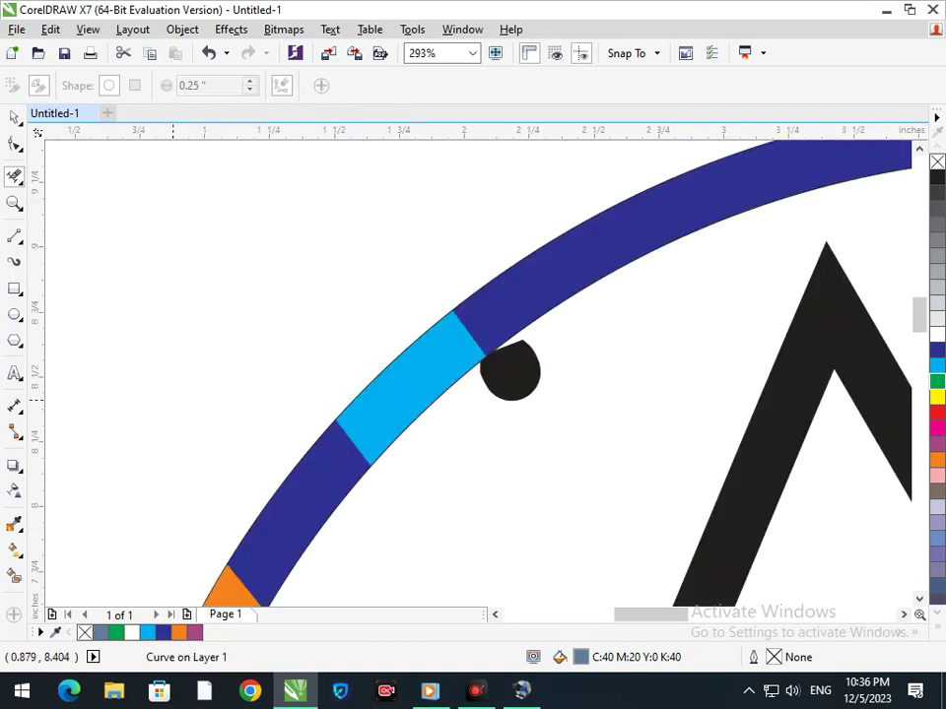
{"action": "scroll", "coordinate": [178, 425], "scroll_direction": "down", "scroll_amount": 4}
Delete the leftover circle pieces and divider lines around the left curve's end between the orange and slate blue ring segments.
{"action": "scroll", "coordinate": [421, 379], "scroll_direction": "up", "scroll_amount": 3}
{"action": "left_click_drag", "start_coordinate": [401, 311], "coordinate": [400, 310]}
{"action": "left_click_drag", "start_coordinate": [411, 308], "coordinate": [324, 298]}
{"action": "left_click_drag", "start_coordinate": [439, 325], "coordinate": [444, 276]}
{"action": "left_click", "coordinate": [366, 253]}
{"action": "left_click", "coordinate": [363, 368]}
{"action": "left_click_drag", "start_coordinate": [307, 379], "coordinate": [400, 434]}
{"action": "left_click", "coordinate": [440, 407]}
{"action": "key", "text": "F3"}
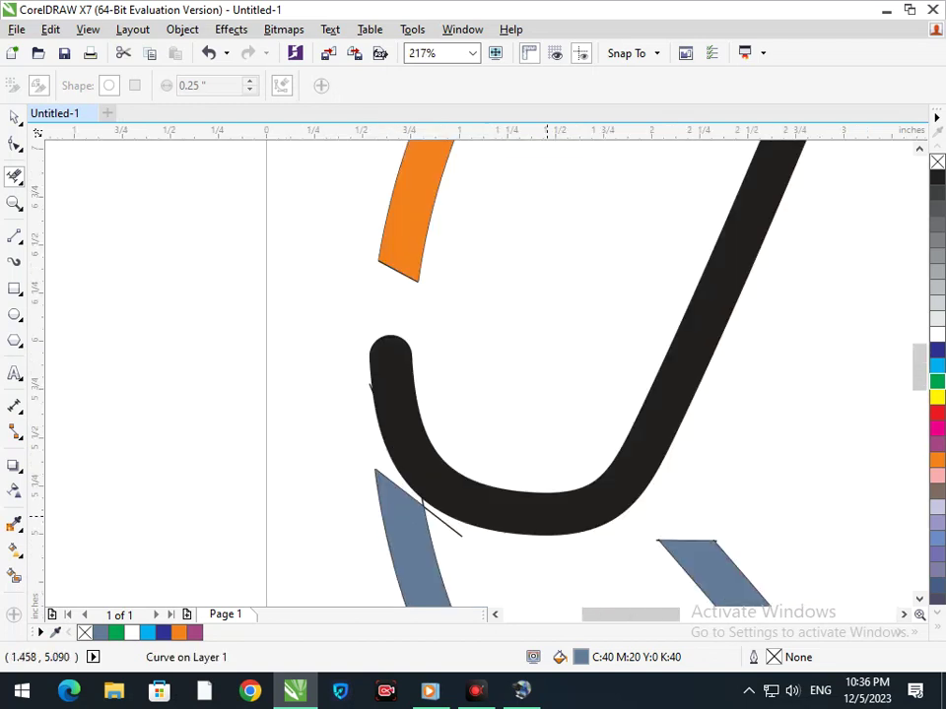
Delete the remaining short line stubs between the left curve and the slate blue ring segment below it.
{"action": "scroll", "coordinate": [427, 503], "scroll_direction": "up", "scroll_amount": 5}
{"action": "left_click", "coordinate": [464, 367]}
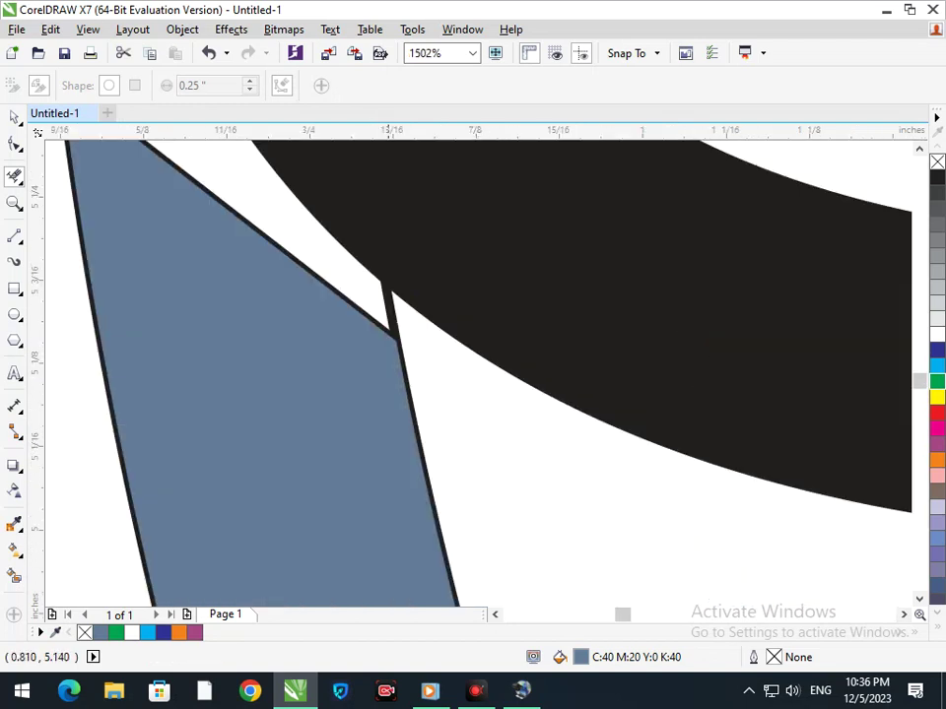
{"action": "key", "text": "F3"}
{"action": "key", "text": "F2"}
{"action": "left_click_drag", "start_coordinate": [367, 365], "coordinate": [399, 401]}
{"action": "left_click_drag", "start_coordinate": [318, 373], "coordinate": [332, 464]}
{"action": "left_click_drag", "start_coordinate": [310, 408], "coordinate": [475, 505]}
{"action": "key", "text": "F3"}
Remove the three divider lines crossing the ring's lower-left orange and purple segments with Virtual Segment Delete.
{"action": "key", "text": "F2"}
{"action": "left_click_drag", "start_coordinate": [464, 453], "coordinate": [344, 414]}
{"action": "key", "text": "F3"}
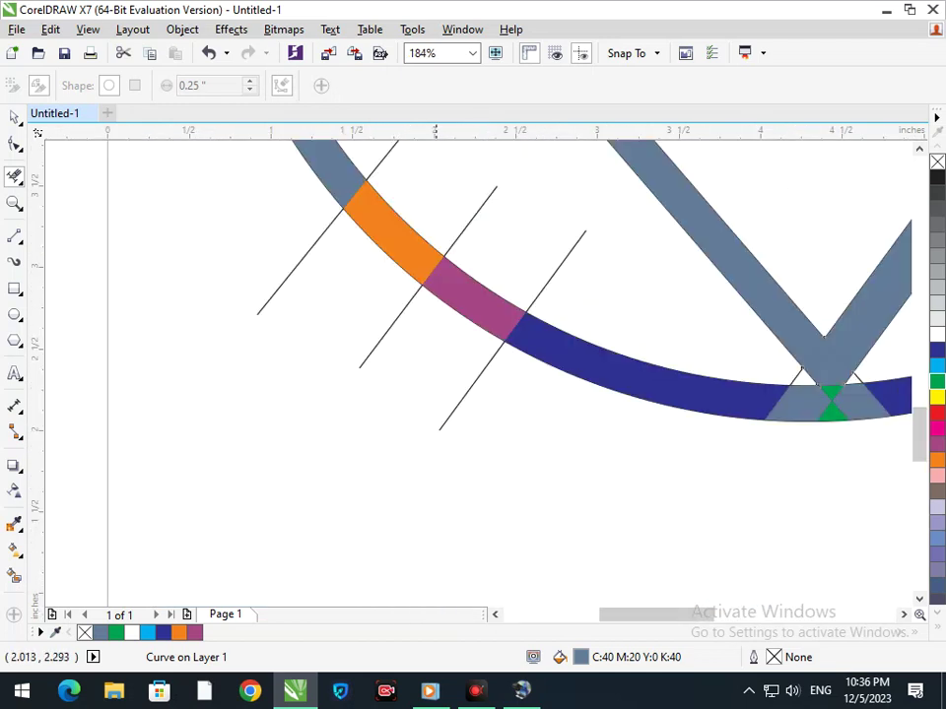
{"action": "left_click_drag", "start_coordinate": [246, 266], "coordinate": [323, 284]}
{"action": "left_click_drag", "start_coordinate": [459, 245], "coordinate": [496, 215]}
{"action": "left_click_drag", "start_coordinate": [552, 234], "coordinate": [583, 274]}
{"action": "left_click_drag", "start_coordinate": [384, 191], "coordinate": [375, 144]}
{"action": "key", "text": "F3"}
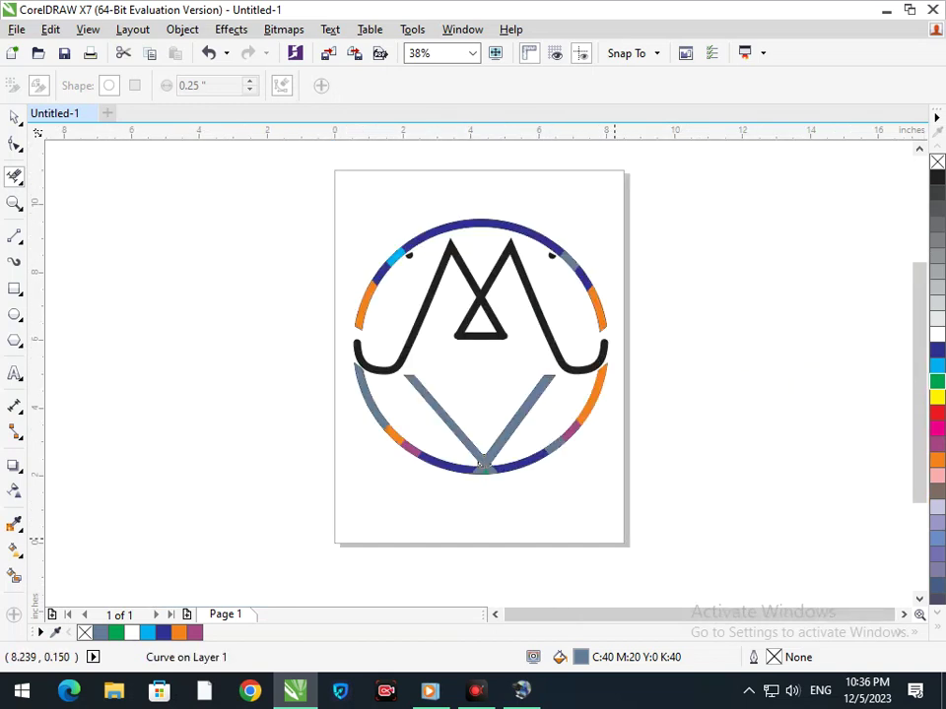
{"action": "left_click_drag", "start_coordinate": [388, 227], "coordinate": [442, 285]}
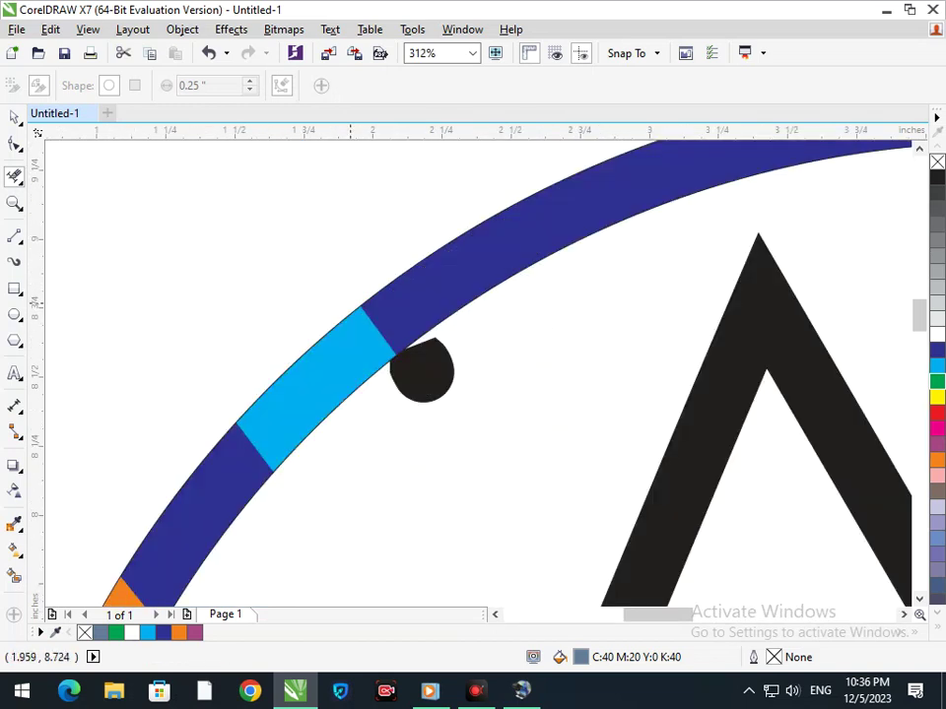
{"action": "key", "text": "F3"}
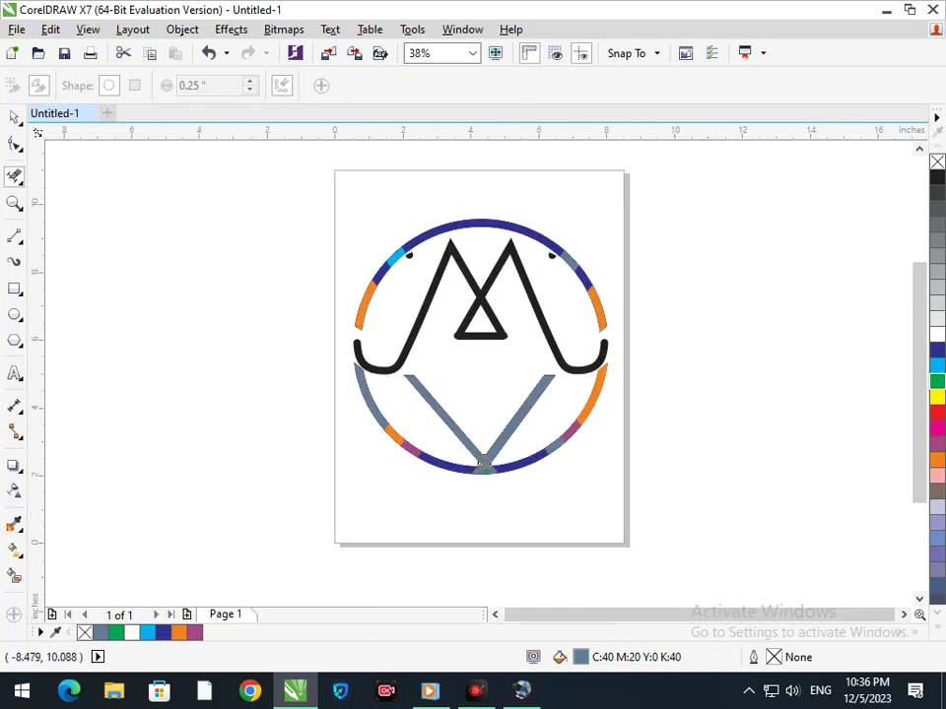
Give both strips of the V a purple fill and a matching purple outline (C:20 M:80 Y:0 K:20).
{"action": "left_click", "coordinate": [13, 118]}
{"action": "left_click", "coordinate": [610, 570]}
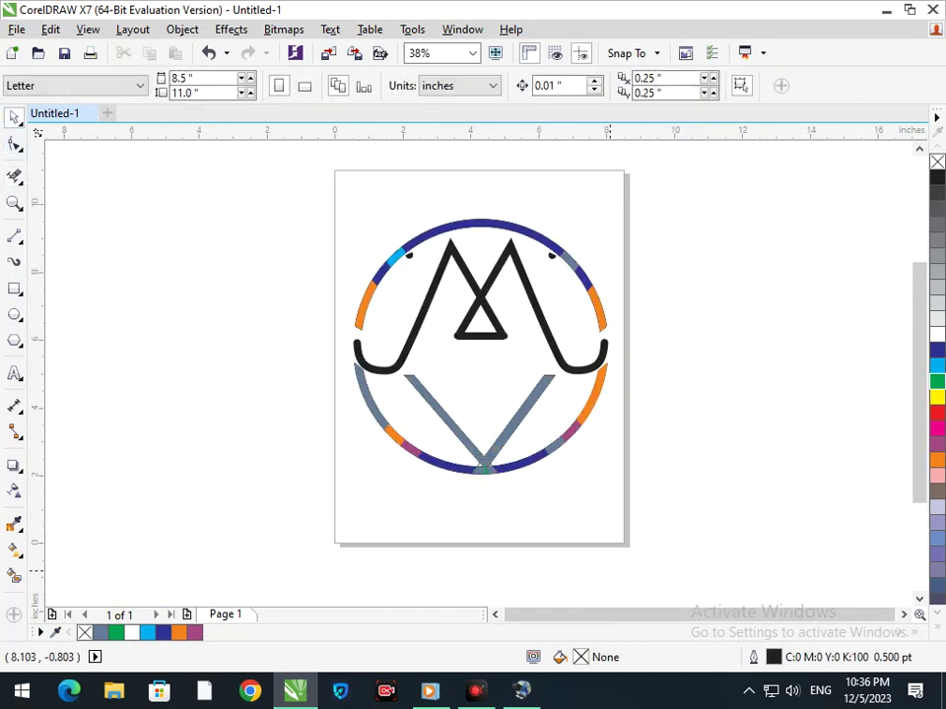
{"action": "left_click_drag", "start_coordinate": [500, 446], "coordinate": [440, 439]}
{"action": "key", "text": "ctrl+z"}
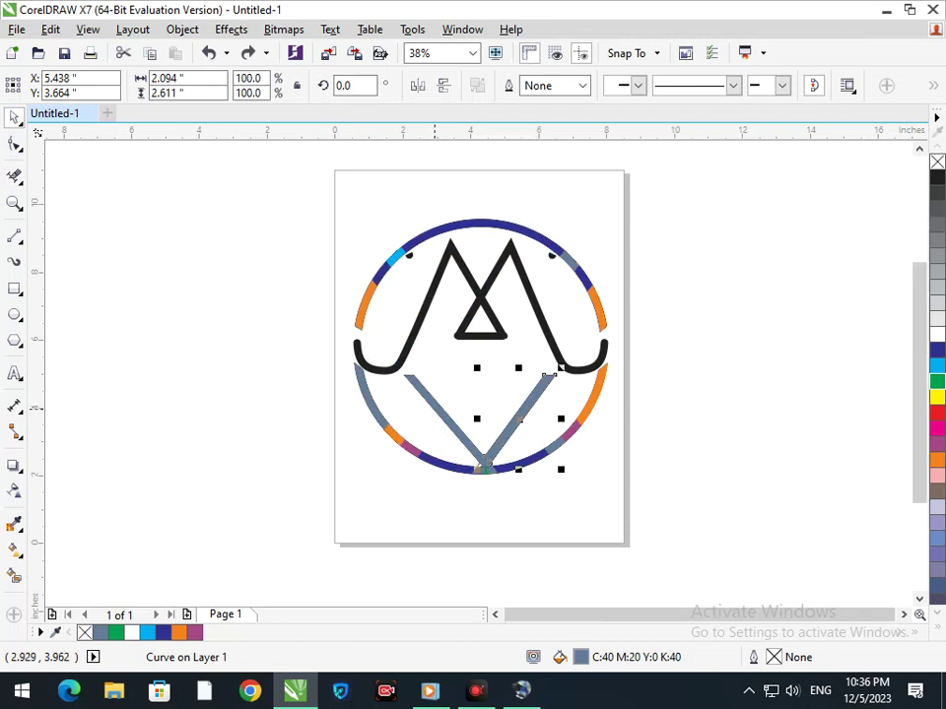
{"action": "left_click", "coordinate": [481, 459], "text": "shift"}
{"action": "left_click", "coordinate": [937, 443]}
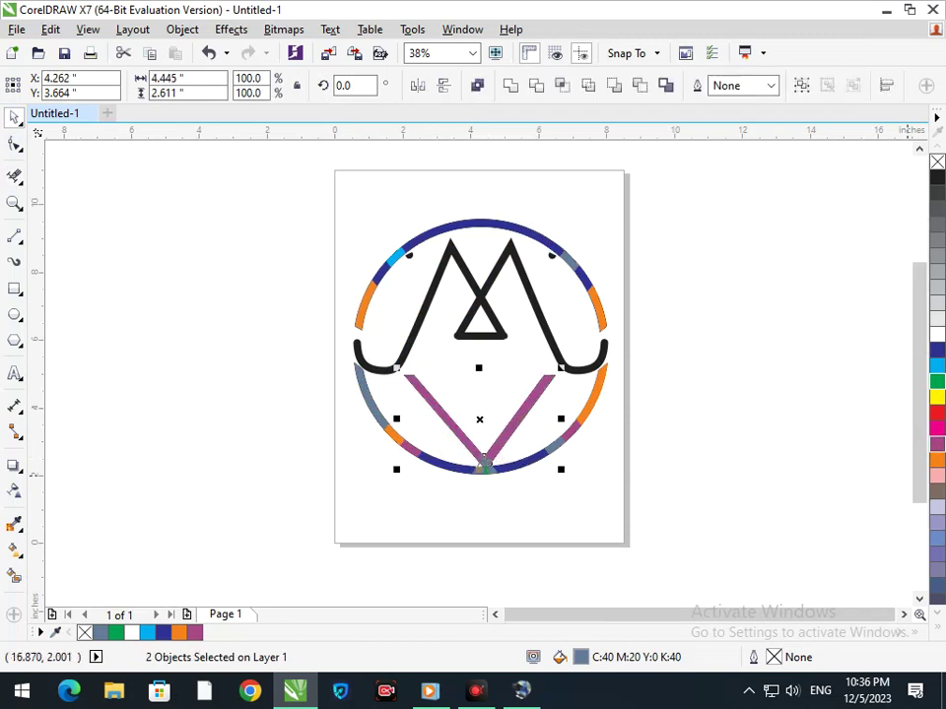
{"action": "right_click", "coordinate": [937, 443]}
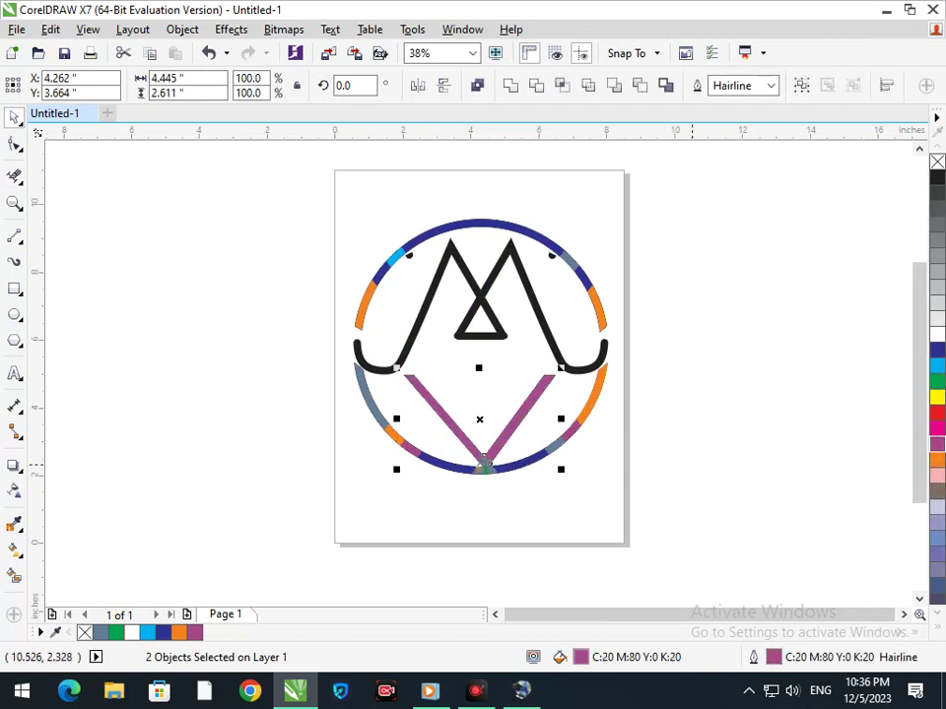
{"action": "key", "text": "Escape"}
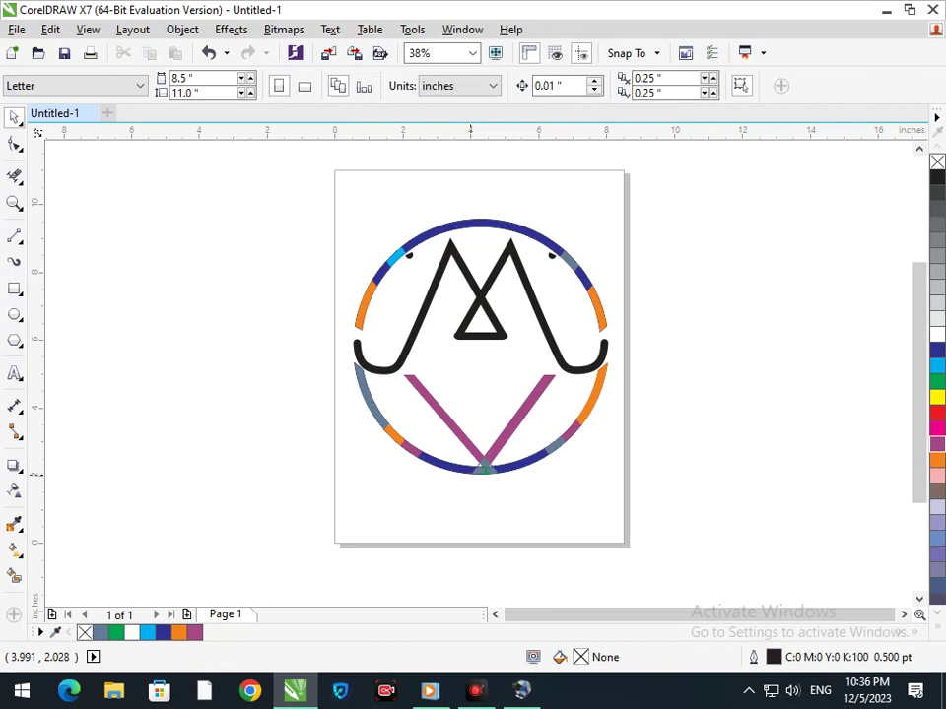
Try to delete the small black dots beside the ring's upper segments, and undo both deletions.
{"action": "key", "text": "F2"}
{"action": "left_click_drag", "start_coordinate": [522, 226], "coordinate": [637, 302]}
{"action": "left_click_drag", "start_coordinate": [317, 326], "coordinate": [356, 404]}
{"action": "key", "text": "Delete"}
{"action": "scroll", "coordinate": [388, 373], "scroll_direction": "down", "scroll_amount": 5}
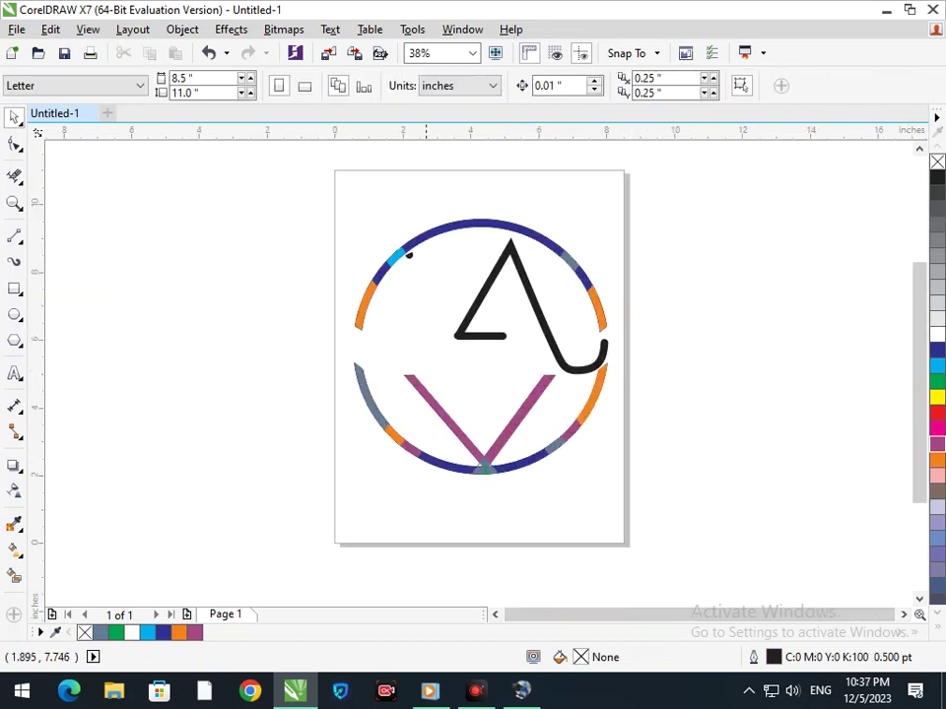
{"action": "scroll", "coordinate": [431, 315], "scroll_direction": "up", "scroll_amount": 5}
{"action": "left_click", "coordinate": [430, 316]}
{"action": "key", "text": "Delete"}
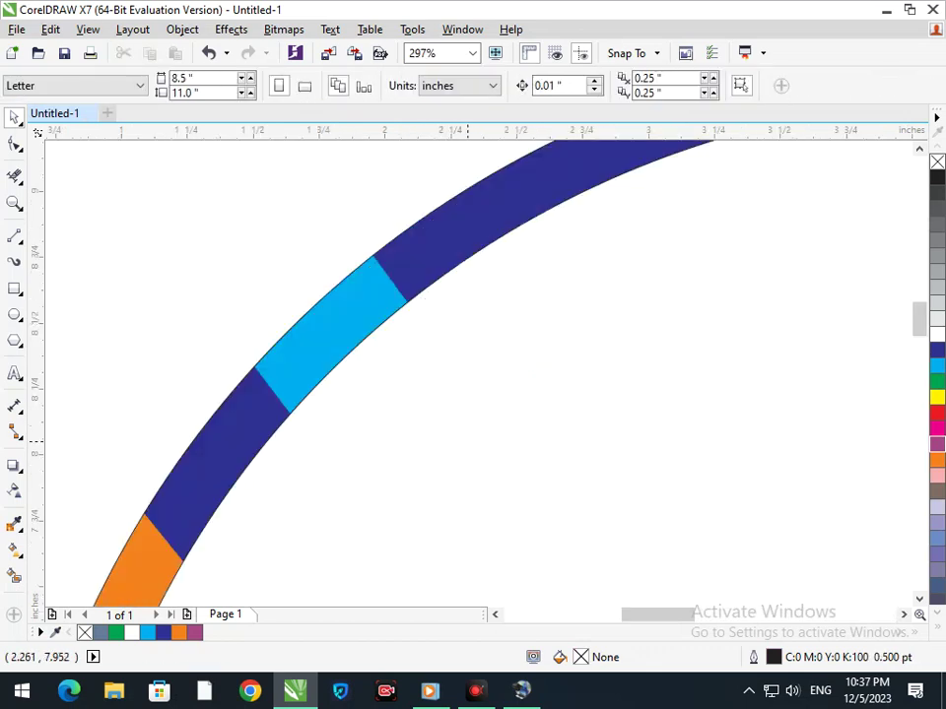
{"action": "scroll", "coordinate": [409, 360], "scroll_direction": "down", "scroll_amount": 5}
{"action": "key", "text": "ctrl+z"}
{"action": "key", "text": "ctrl+z"}
{"action": "key", "text": "Escape"}
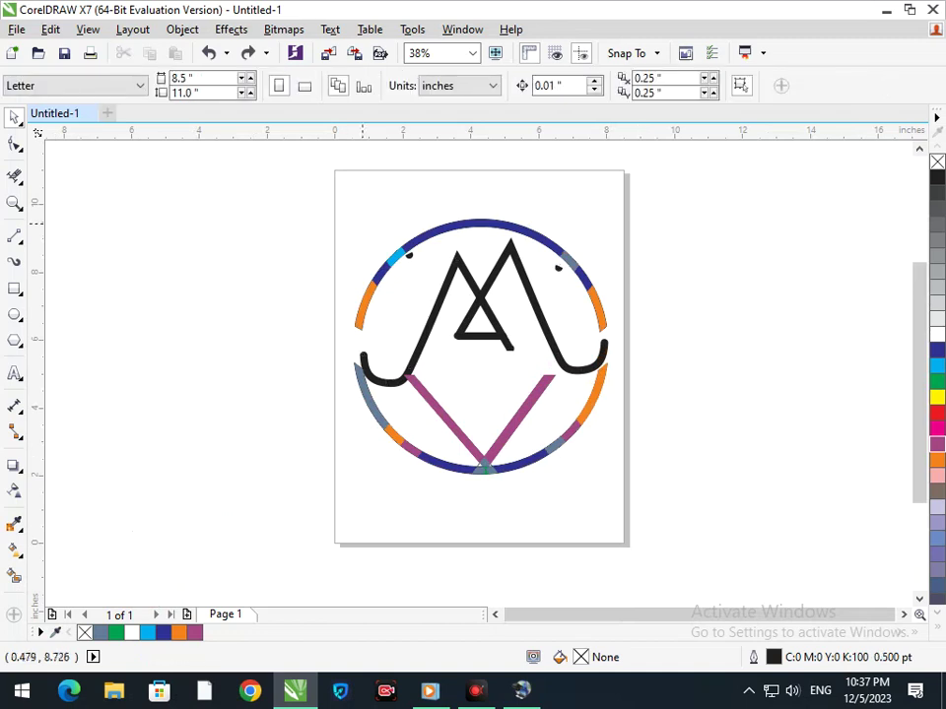
{"action": "left_click_drag", "start_coordinate": [405, 252], "coordinate": [397, 284]}
{"action": "key", "text": "ctrl+z"}
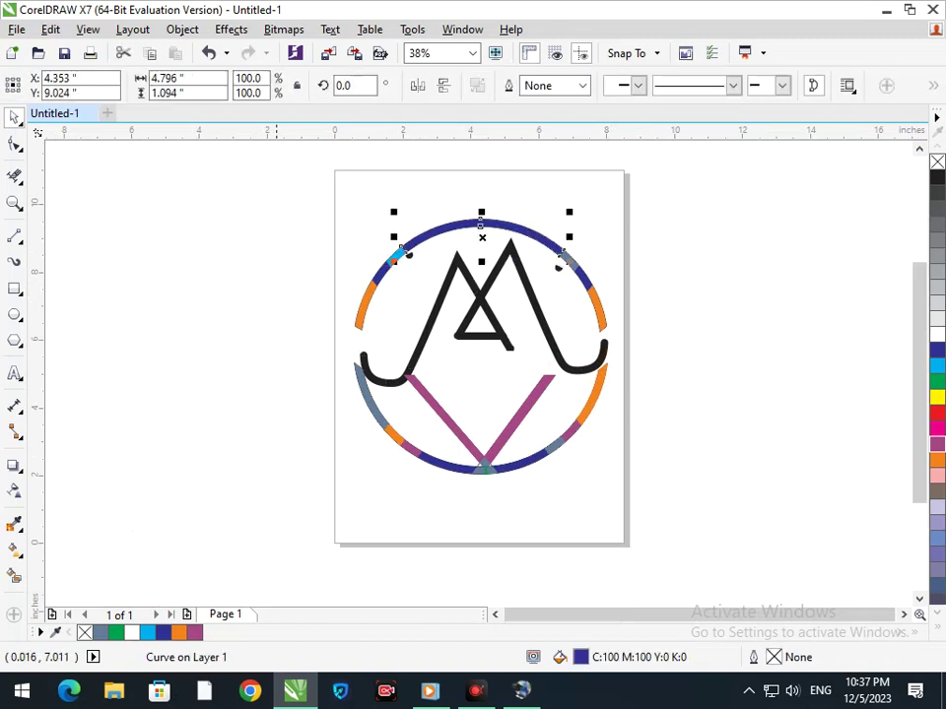
{"action": "left_click_drag", "start_coordinate": [335, 306], "coordinate": [378, 385]}
{"action": "left_click_drag", "start_coordinate": [410, 257], "coordinate": [393, 315]}
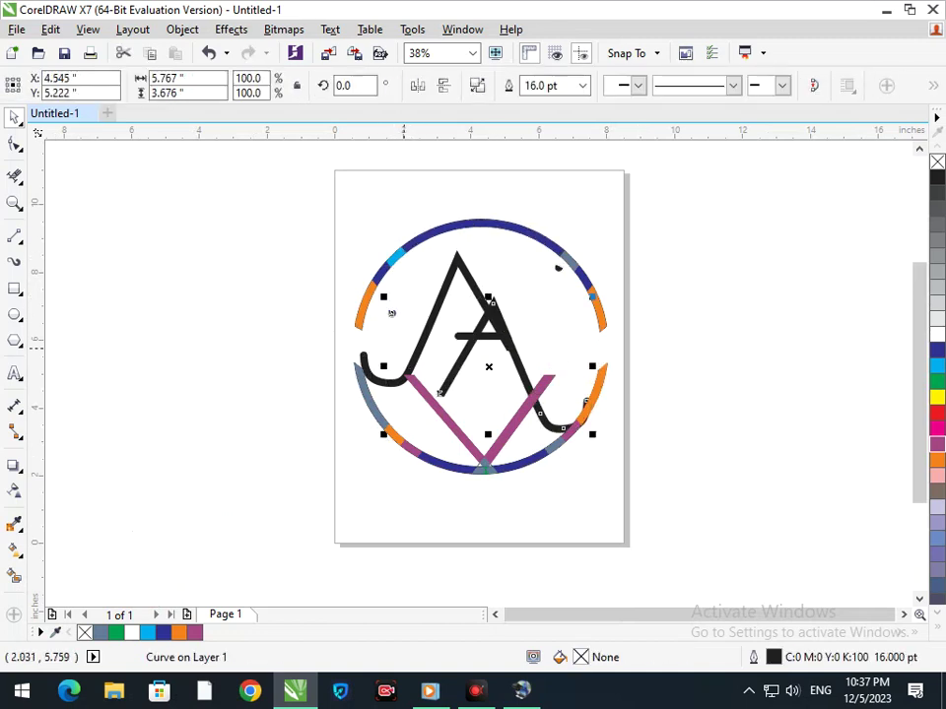
{"action": "key", "text": "ctrl+z"}
Break the right peak curve apart and delete its stray black dot beside the light blue ring segment.
{"action": "left_click", "coordinate": [183, 29]}
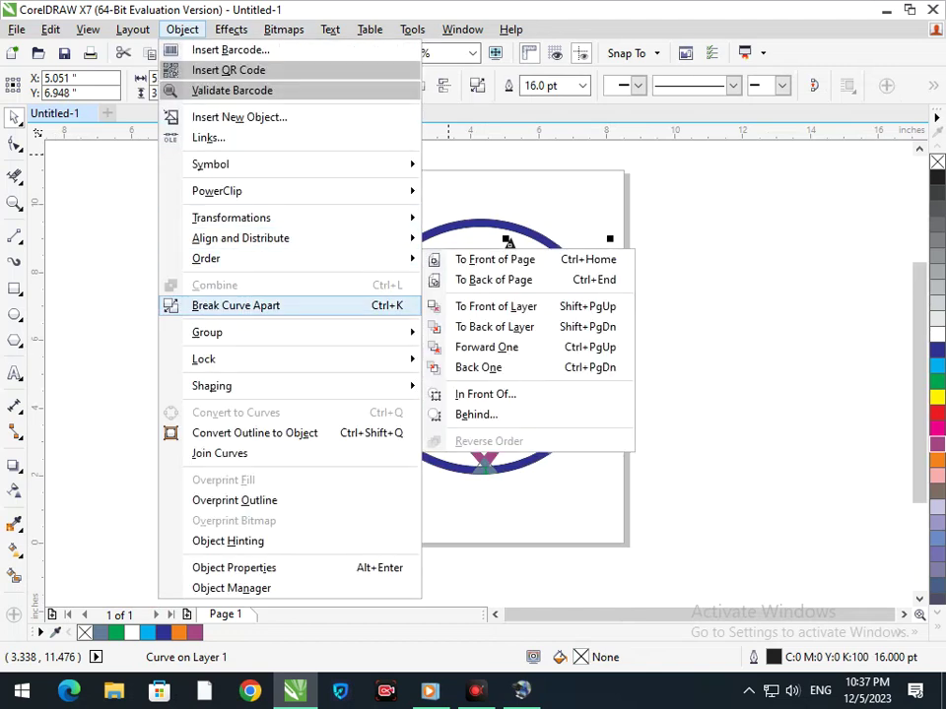
{"action": "left_click", "coordinate": [236, 304]}
{"action": "left_click", "coordinate": [405, 254]}
{"action": "key", "text": "F10"}
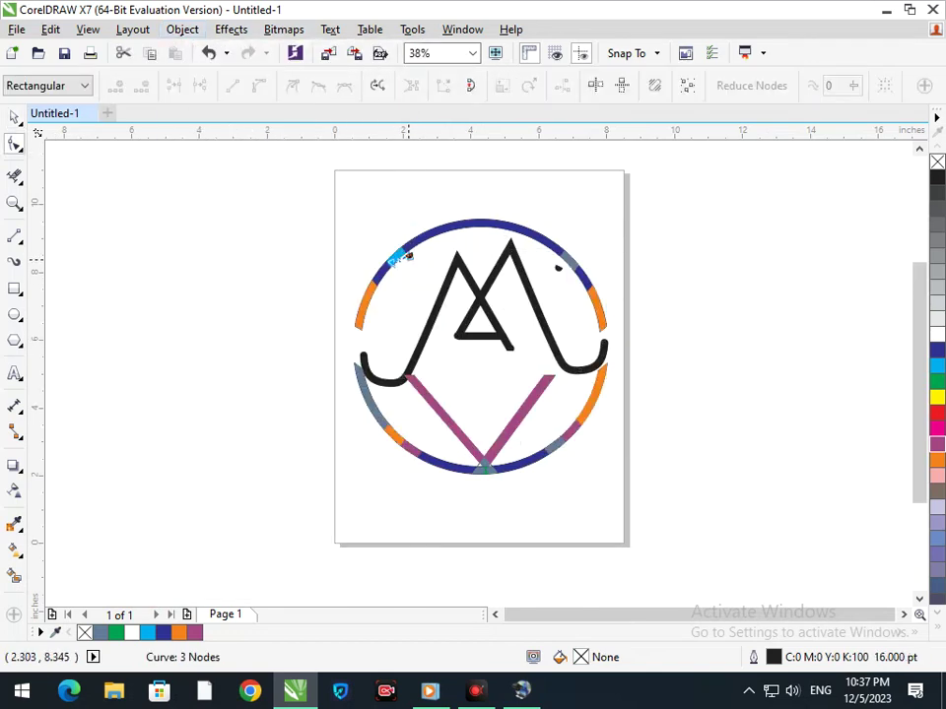
{"action": "left_click", "coordinate": [14, 117]}
{"action": "left_click", "coordinate": [79, 200]}
{"action": "left_click", "coordinate": [410, 256]}
{"action": "key", "text": "Delete"}
Break the left peak curve apart and delete its stray black dot near the ring's upper-right slate blue segment.
{"action": "left_click", "coordinate": [559, 267]}
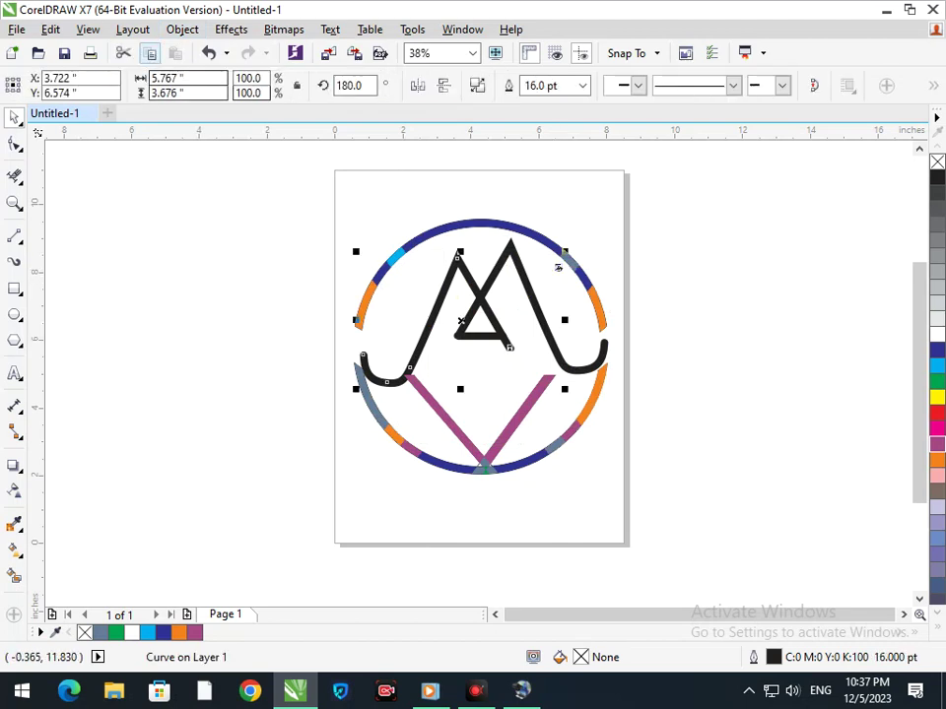
{"action": "left_click", "coordinate": [182, 28]}
{"action": "key", "text": "Escape"}
{"action": "key", "text": "Escape"}
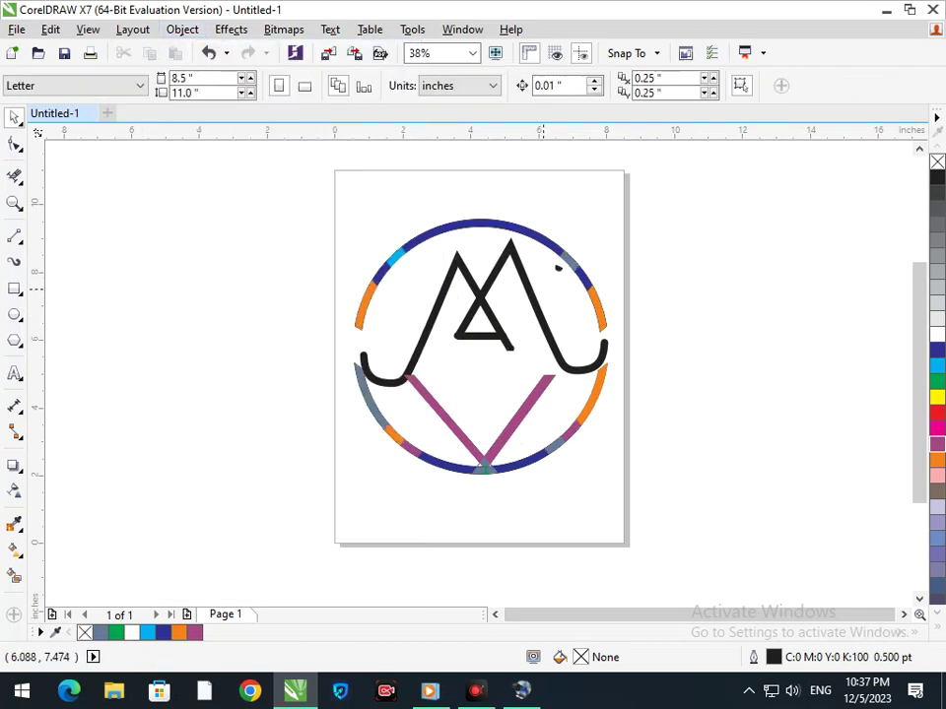
{"action": "left_click", "coordinate": [558, 266]}
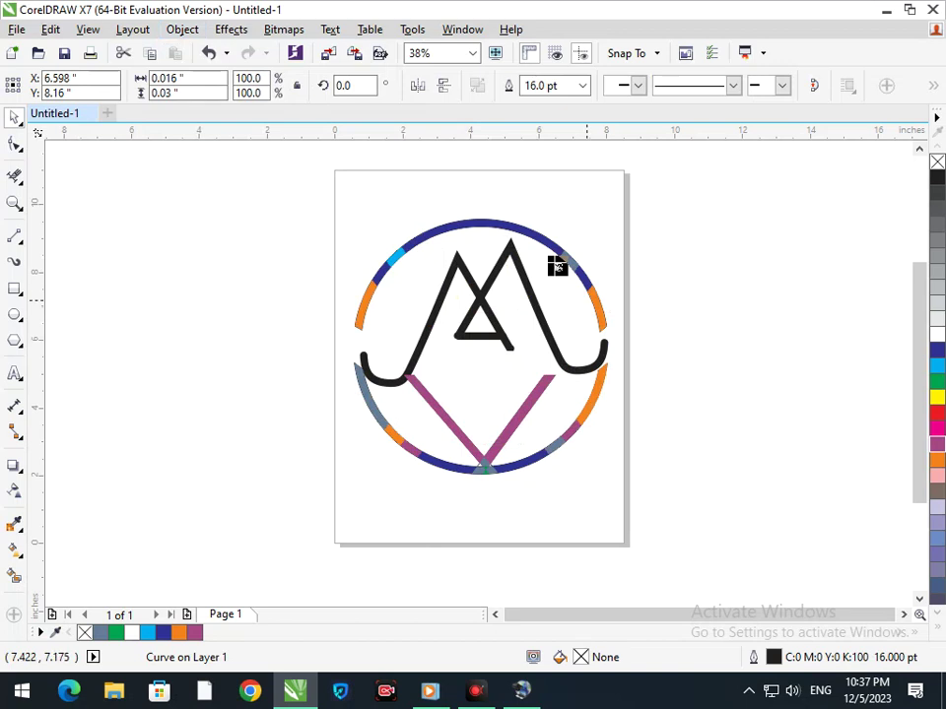
{"action": "key", "text": "Delete"}
Move the left peak curve up and to the left, level with the right one, so it meets the central triangle's base.
{"action": "left_click", "coordinate": [414, 353]}
{"action": "left_click_drag", "start_coordinate": [413, 347], "coordinate": [392, 348]}
{"action": "key", "text": "Right"}
{"action": "key", "text": "Right"}
{"action": "key", "text": "Right"}
{"action": "key", "text": "Right"}
{"action": "key", "text": "Right"}
{"action": "key", "text": "Right"}
{"action": "key", "text": "Up"}
{"action": "key", "text": "Up"}
{"action": "key", "text": "Up"}
{"action": "key", "text": "Up"}
{"action": "key", "text": "Up"}
{"action": "key", "text": "Up"}
{"action": "key", "text": "Up"}
{"action": "key", "text": "Up"}
{"action": "key", "text": "Up"}
{"action": "key", "text": "Up"}
{"action": "left_click_drag", "start_coordinate": [401, 349], "coordinate": [401, 350]}
{"action": "left_click", "coordinate": [715, 386]}
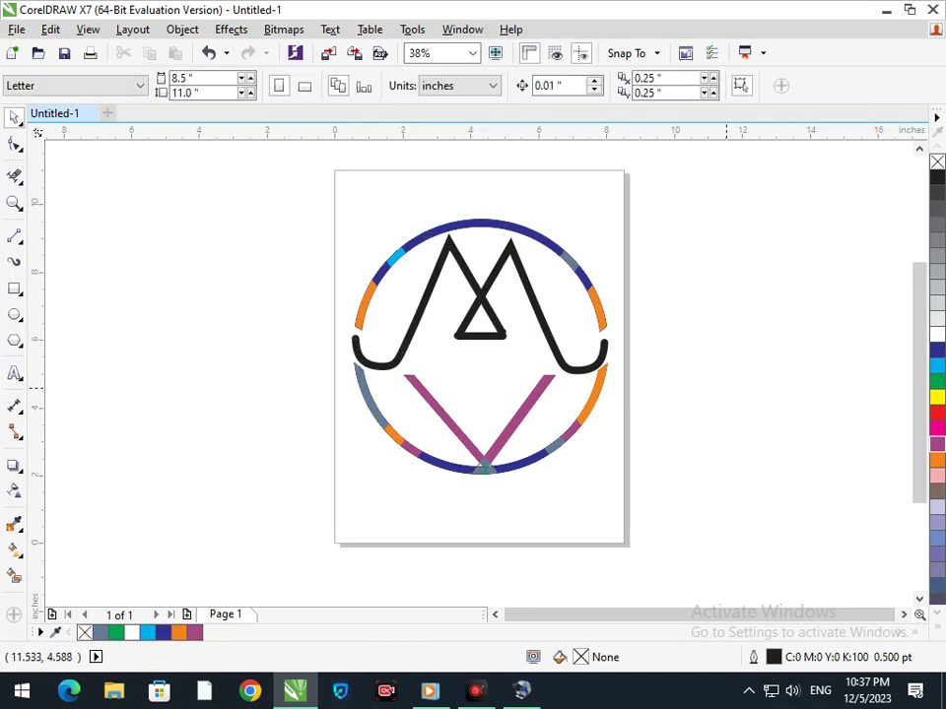
Align the left peak curve's inner end exactly with the right end of the triangle's base line.
{"action": "scroll", "coordinate": [506, 331], "scroll_direction": "up", "scroll_amount": 8}
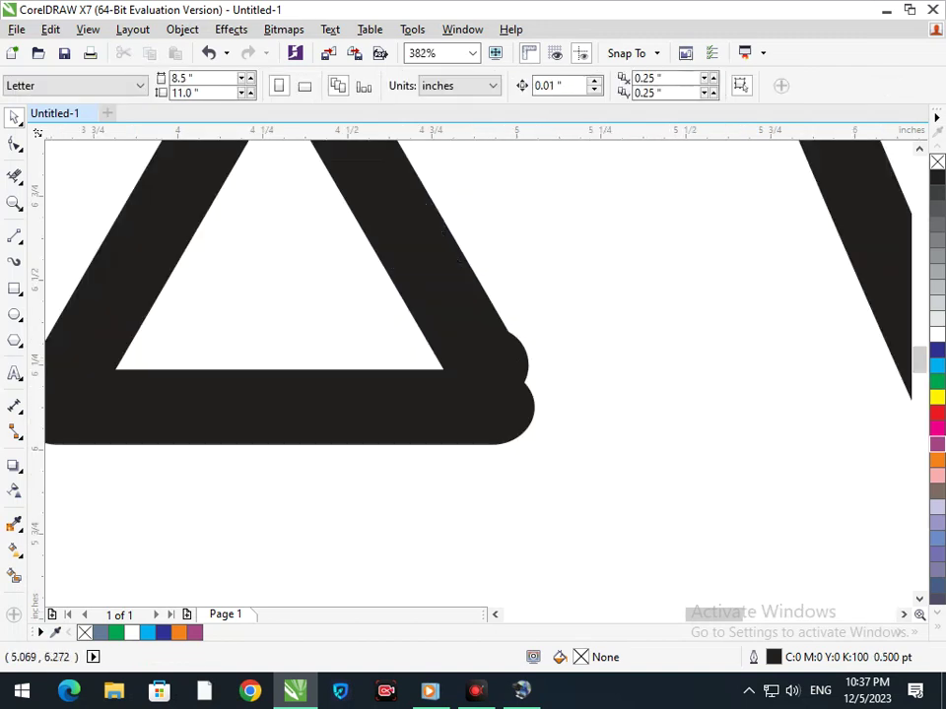
{"action": "left_click", "coordinate": [489, 367]}
{"action": "left_click_drag", "start_coordinate": [489, 367], "coordinate": [495, 407]}
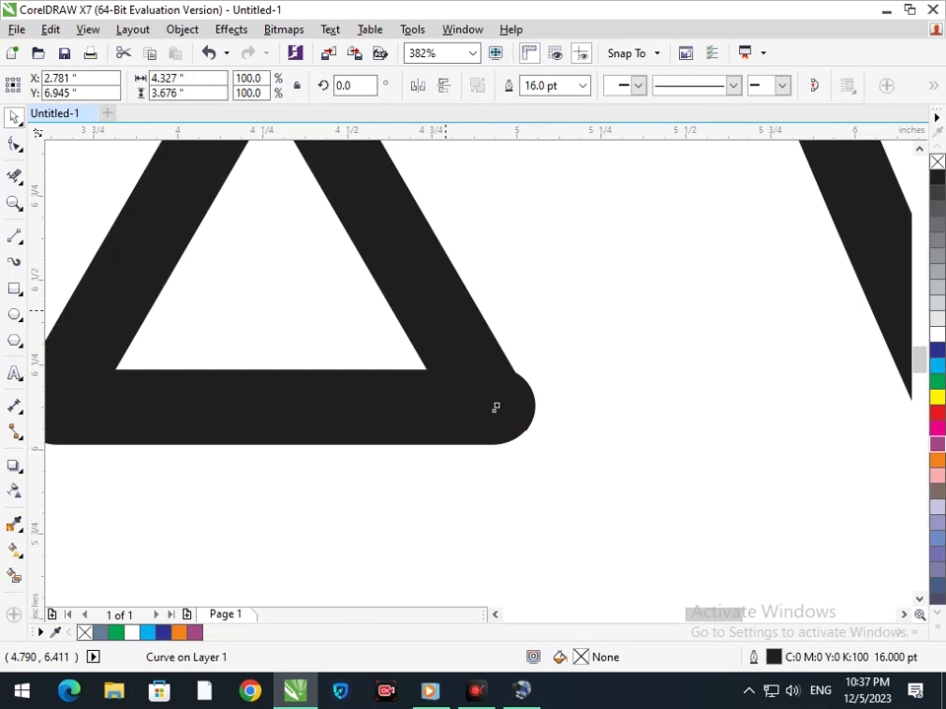
{"action": "key", "text": "F3"}
{"action": "left_click", "coordinate": [658, 427]}
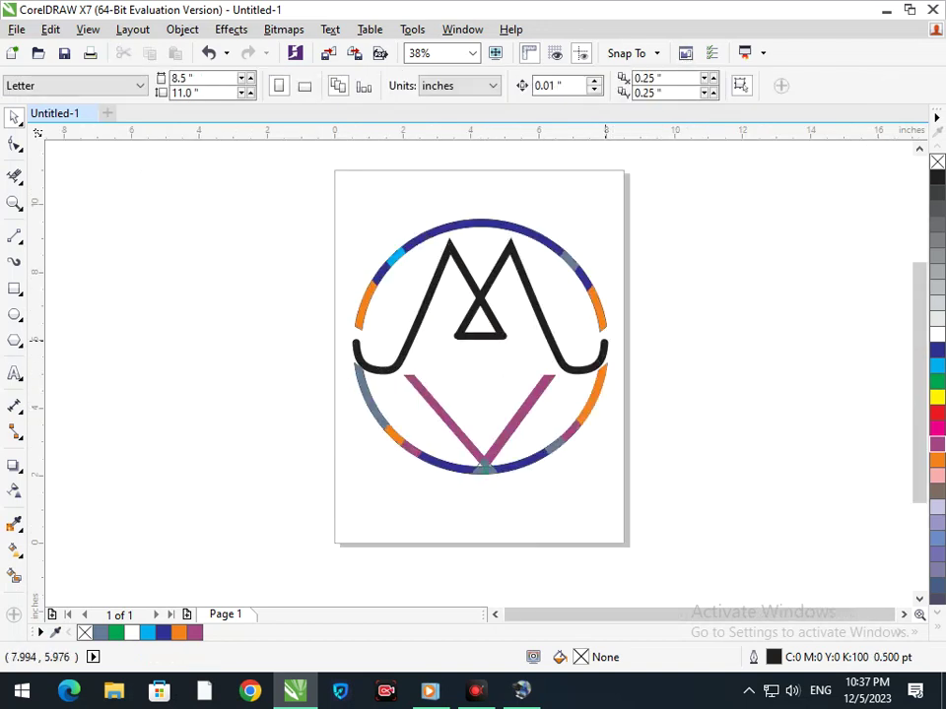
Select both peak curves and the triangle's base line and nudge them up together by about 0.11 inches.
{"action": "left_click", "coordinate": [488, 337]}
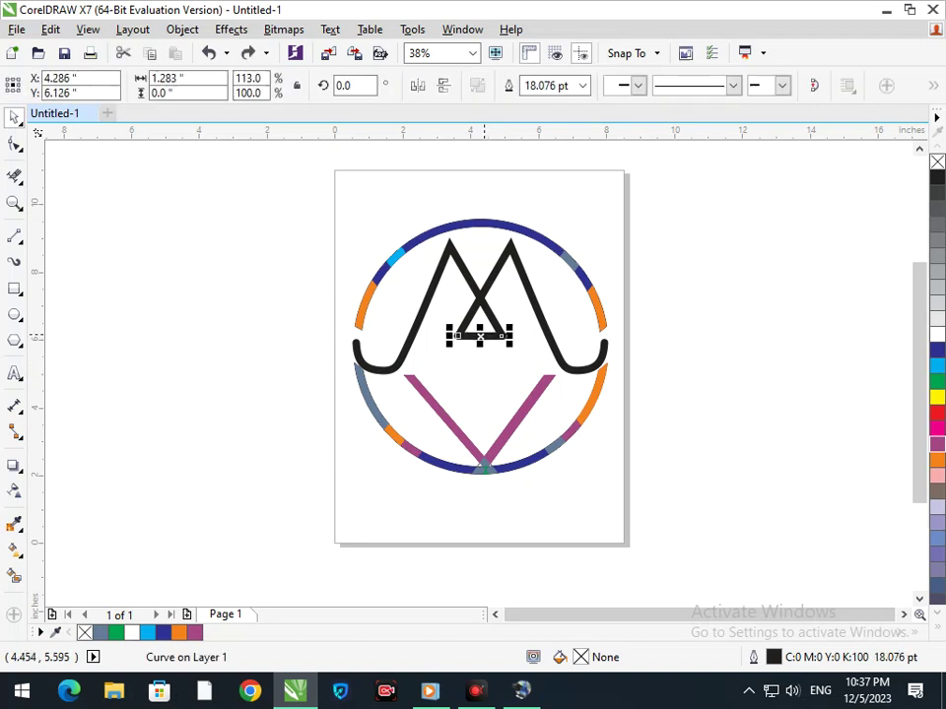
{"action": "left_click", "coordinate": [473, 306]}
{"action": "left_click", "coordinate": [430, 288], "text": "shift"}
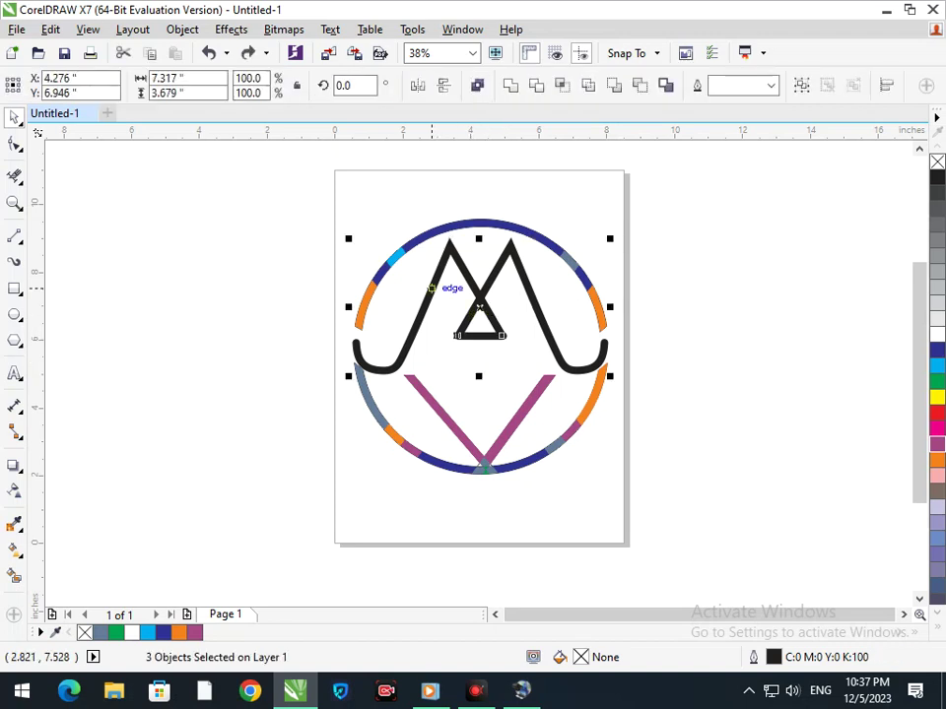
{"action": "key", "text": "Up"}
{"action": "key", "text": "Up"}
{"action": "key", "text": "Up"}
{"action": "key", "text": "Up"}
{"action": "key", "text": "Up"}
{"action": "key", "text": "Up"}
{"action": "key", "text": "Up"}
{"action": "key", "text": "Up"}
{"action": "key", "text": "Up"}
{"action": "key", "text": "Up"}
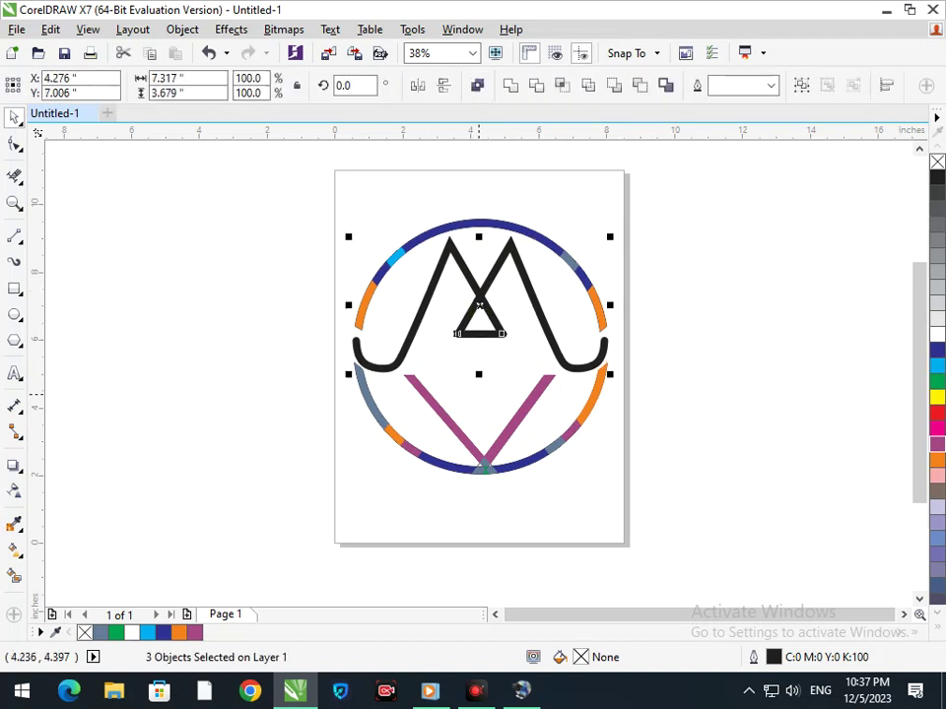
{"action": "key", "text": "Up"}
{"action": "key", "text": "Up"}
{"action": "key", "text": "Down"}
{"action": "key", "text": "Down"}
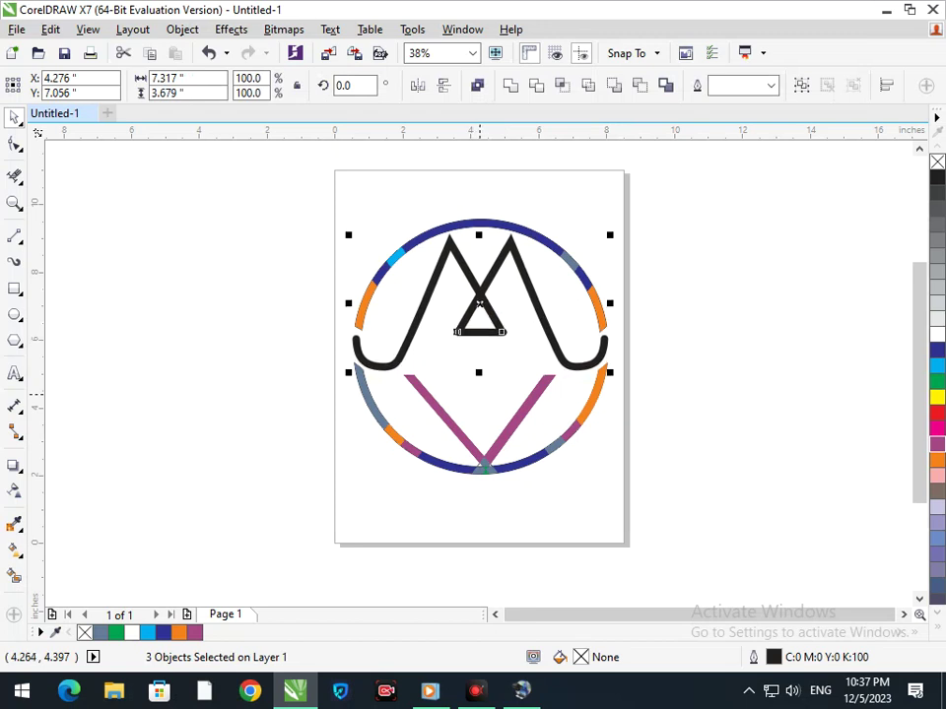
Recolor the slate blue diamond where the V's two arms cross with purple fill and outline.
{"action": "left_click", "coordinate": [722, 451]}
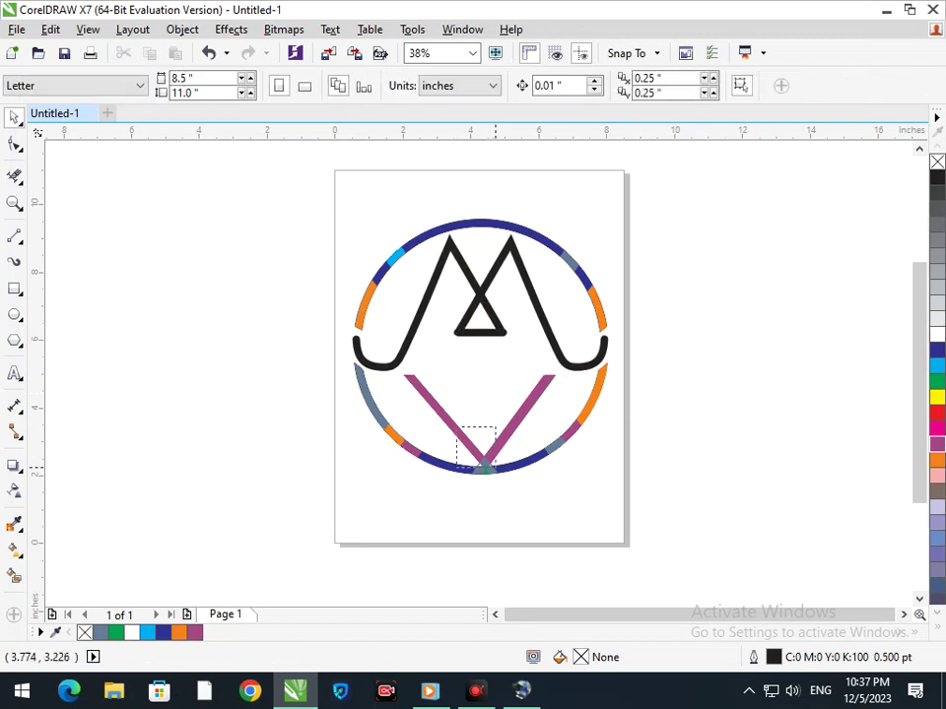
{"action": "scroll", "coordinate": [484, 462], "scroll_direction": "up", "scroll_amount": 5}
{"action": "left_click", "coordinate": [441, 512]}
{"action": "left_click_drag", "start_coordinate": [441, 513], "coordinate": [564, 509]}
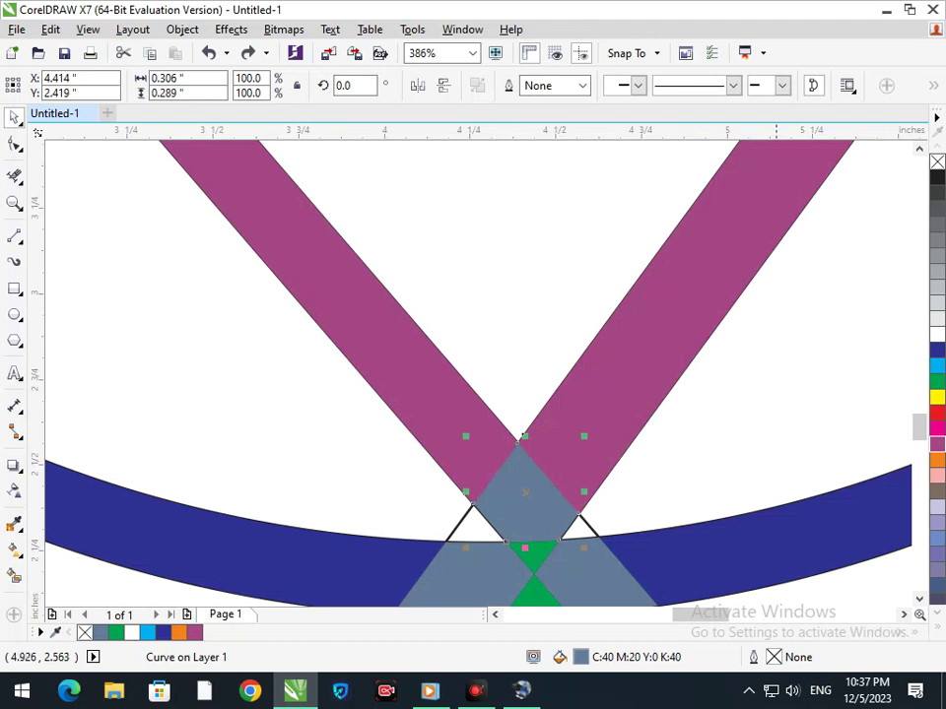
{"action": "left_click", "coordinate": [937, 444]}
{"action": "right_click", "coordinate": [938, 444]}
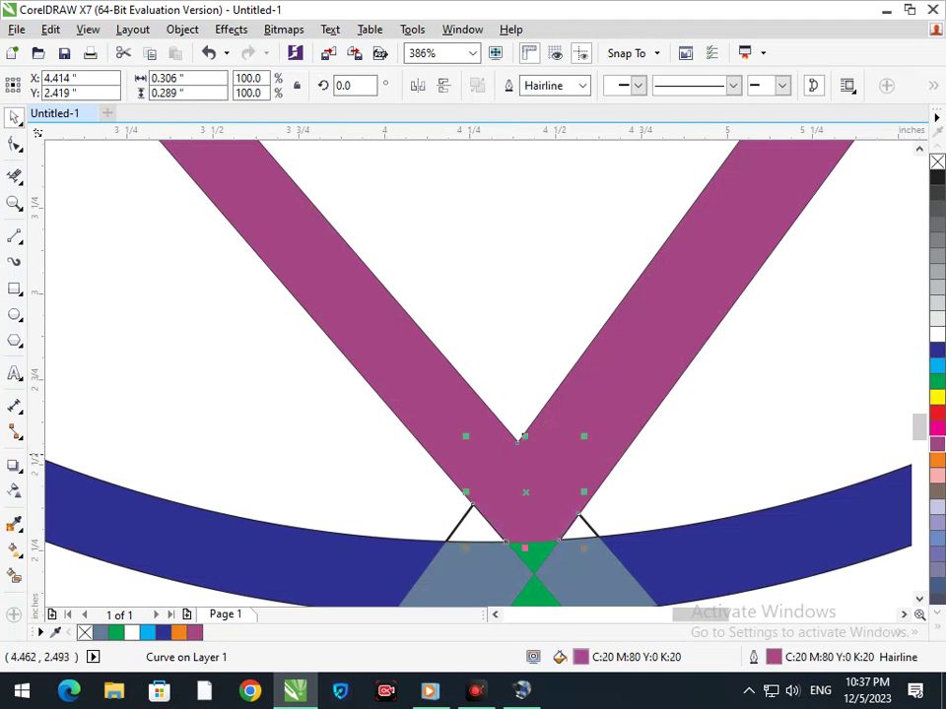
{"action": "scroll", "coordinate": [482, 459], "scroll_direction": "down", "scroll_amount": 5}
Recolor the upper green triangle at the V's tip, inside the ring band, with purple fill and outline.
{"action": "left_click", "coordinate": [583, 557]}
{"action": "scroll", "coordinate": [510, 491], "scroll_direction": "up", "scroll_amount": 4}
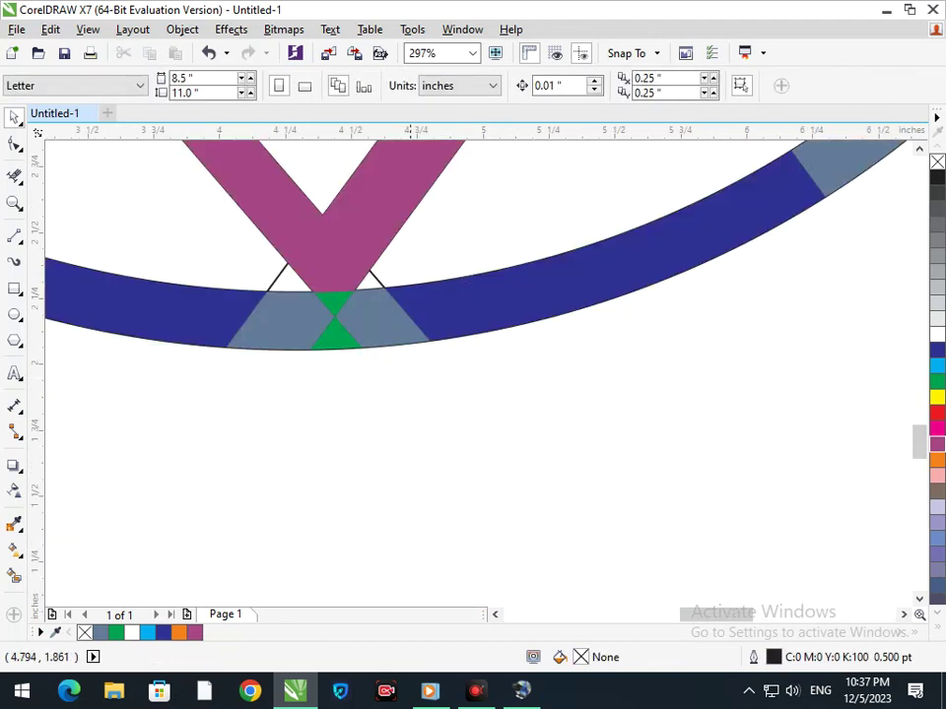
{"action": "left_click", "coordinate": [330, 296]}
{"action": "right_click", "coordinate": [937, 444]}
{"action": "left_click", "coordinate": [937, 443]}
{"action": "key", "text": "Escape"}
{"action": "scroll", "coordinate": [622, 575], "scroll_direction": "down", "scroll_amount": 5}
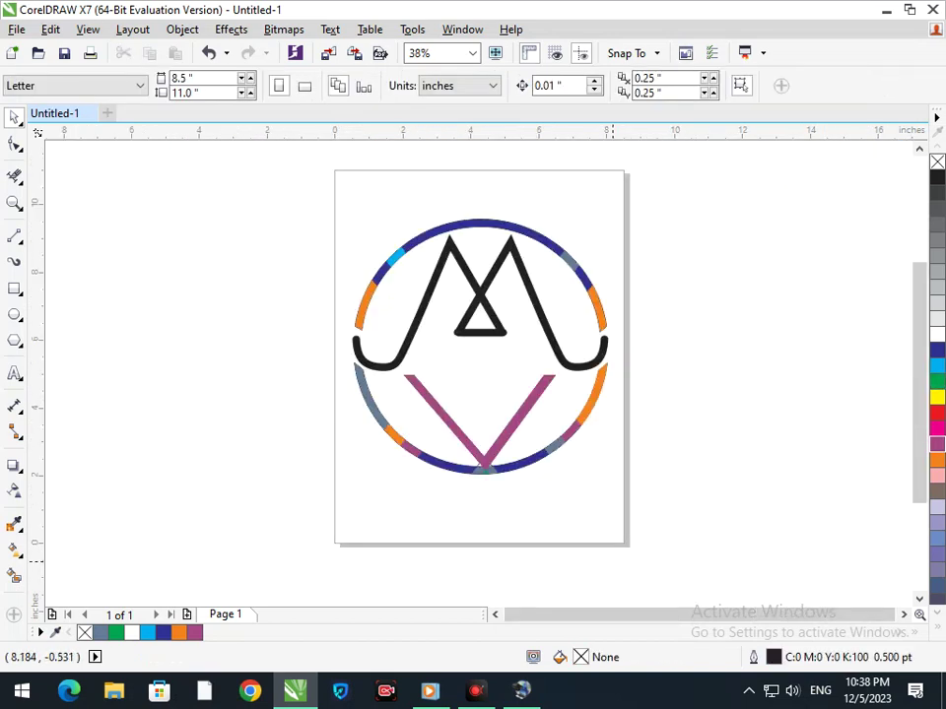
Delete the two stray black line segments on either side of the V's tip with Virtual Segment Delete.
{"action": "left_click_drag", "start_coordinate": [520, 485], "coordinate": [520, 485]}
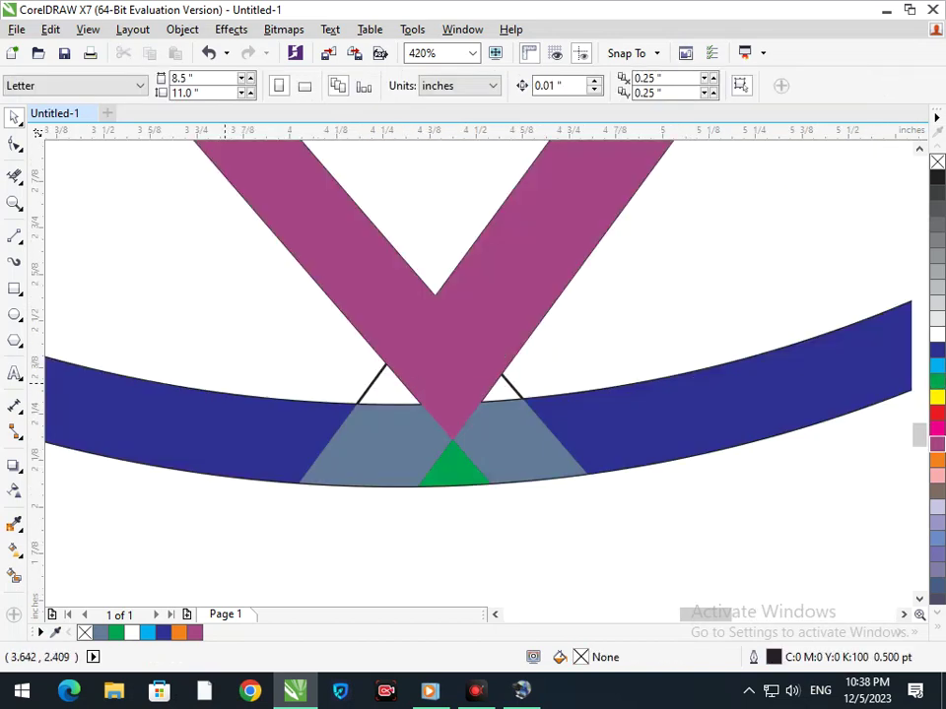
{"action": "left_click", "coordinate": [14, 176]}
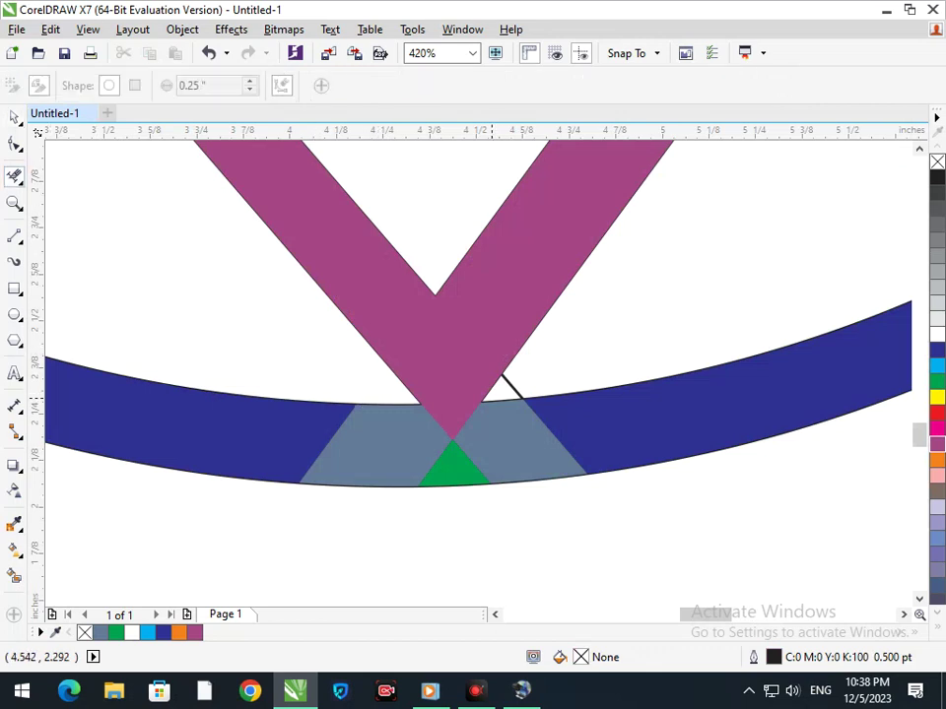
{"action": "left_click_drag", "start_coordinate": [517, 437], "coordinate": [537, 471]}
{"action": "key", "text": "F3"}
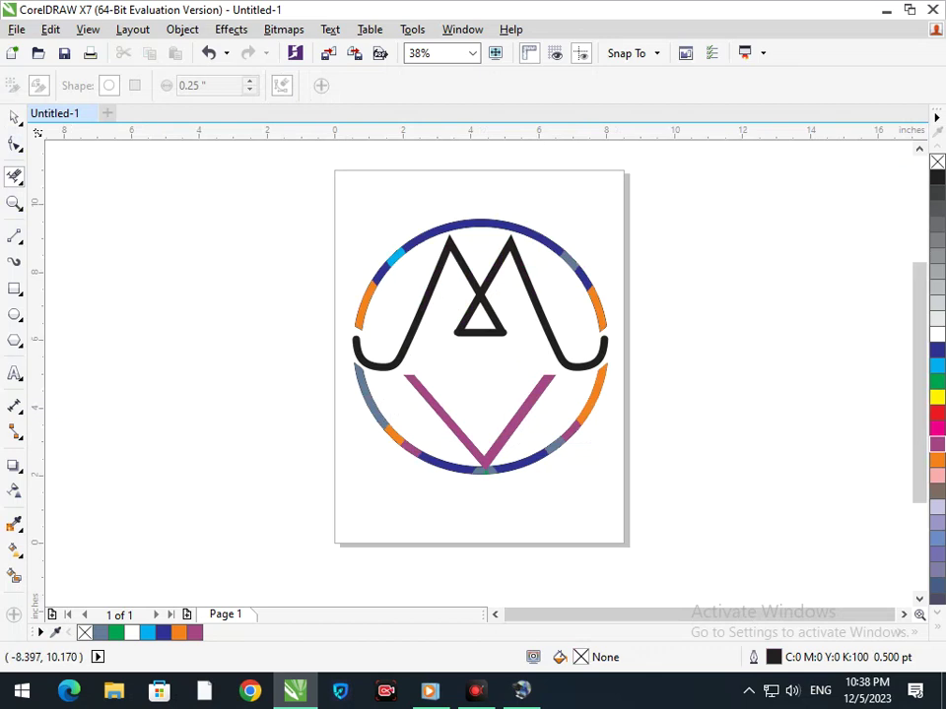
{"action": "key", "text": "space"}
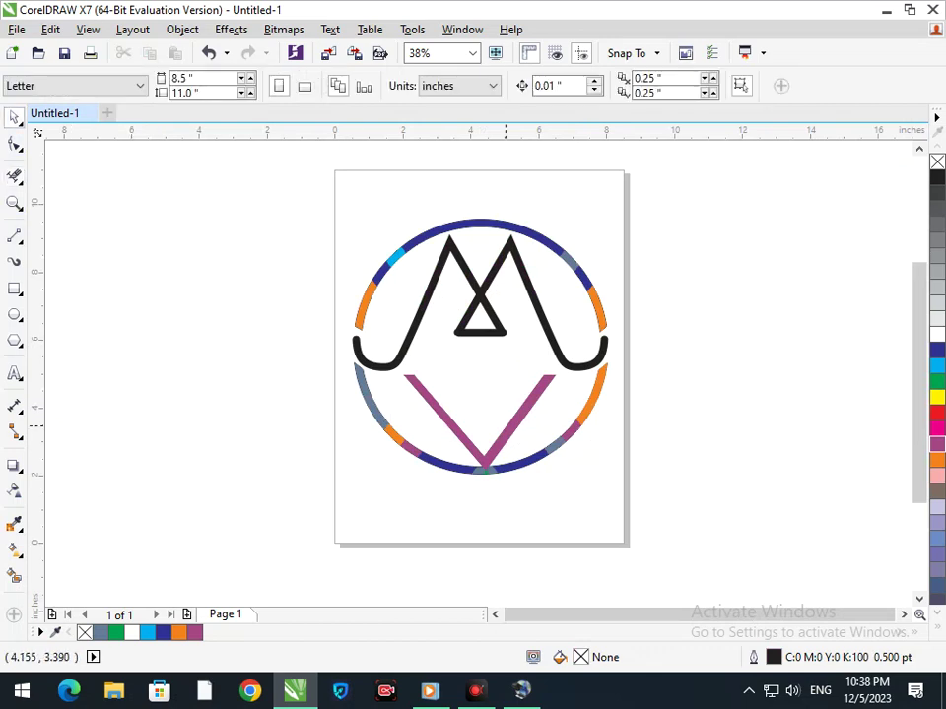
Try red, blue and brown on both peak curves and the triangle's base line.
{"action": "left_click_drag", "start_coordinate": [588, 365], "coordinate": [664, 350]}
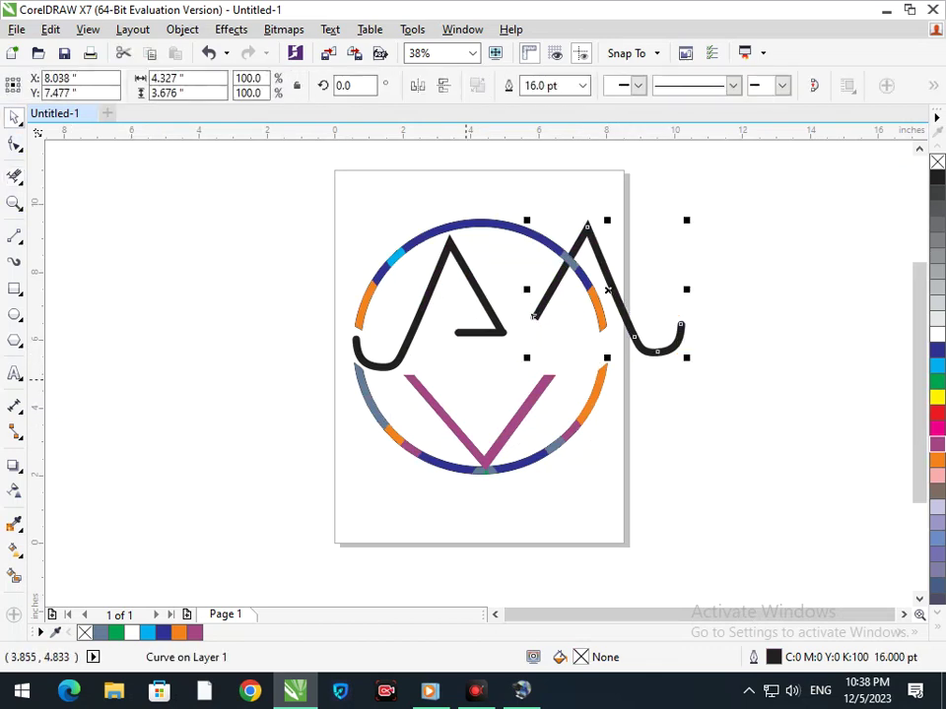
{"action": "key", "text": "ctrl+z"}
{"action": "left_click", "coordinate": [480, 333], "text": "shift"}
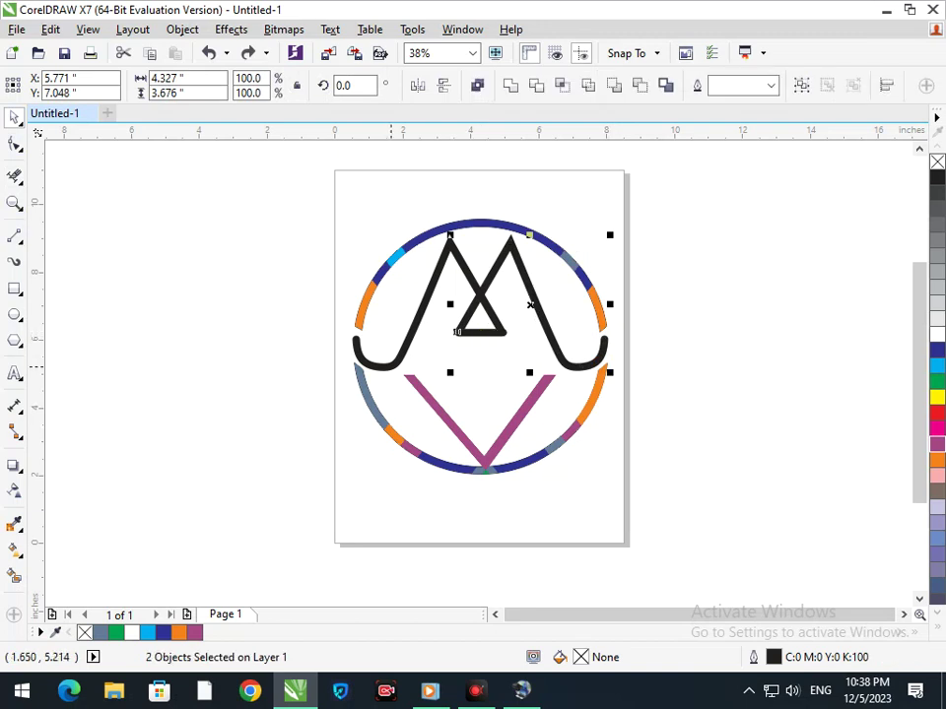
{"action": "left_click", "coordinate": [391, 367], "text": "shift"}
{"action": "left_click", "coordinate": [937, 413]}
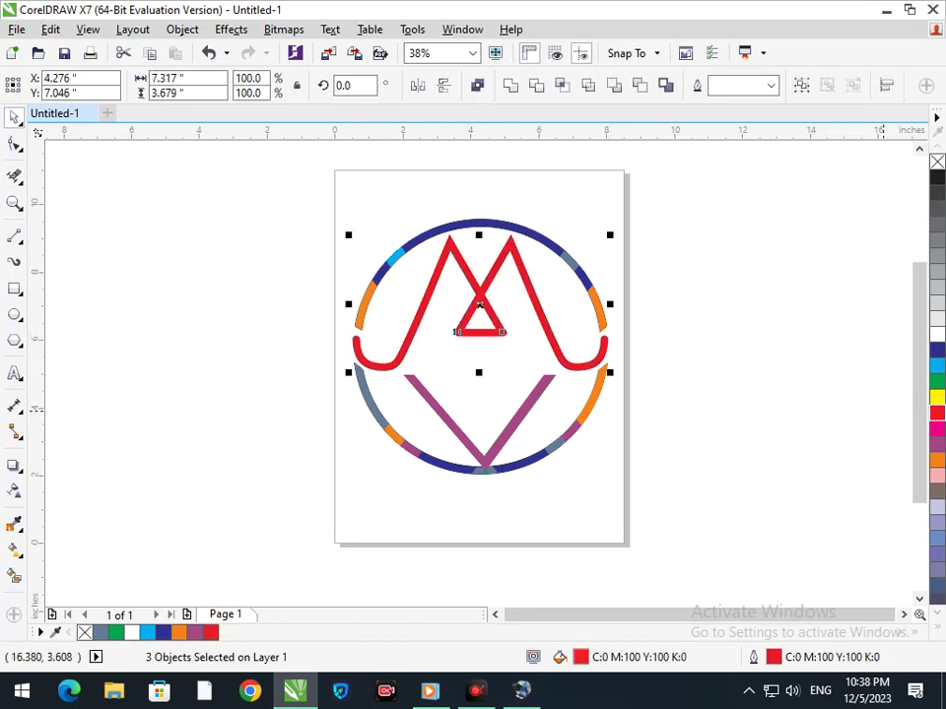
{"action": "left_click", "coordinate": [937, 350]}
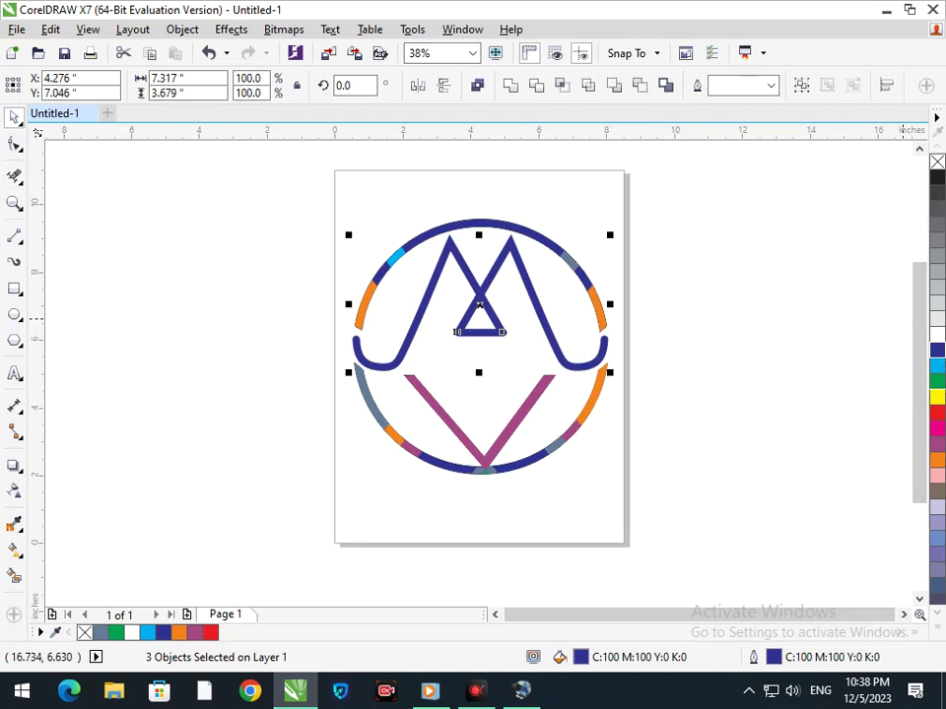
{"action": "left_click", "coordinate": [937, 491]}
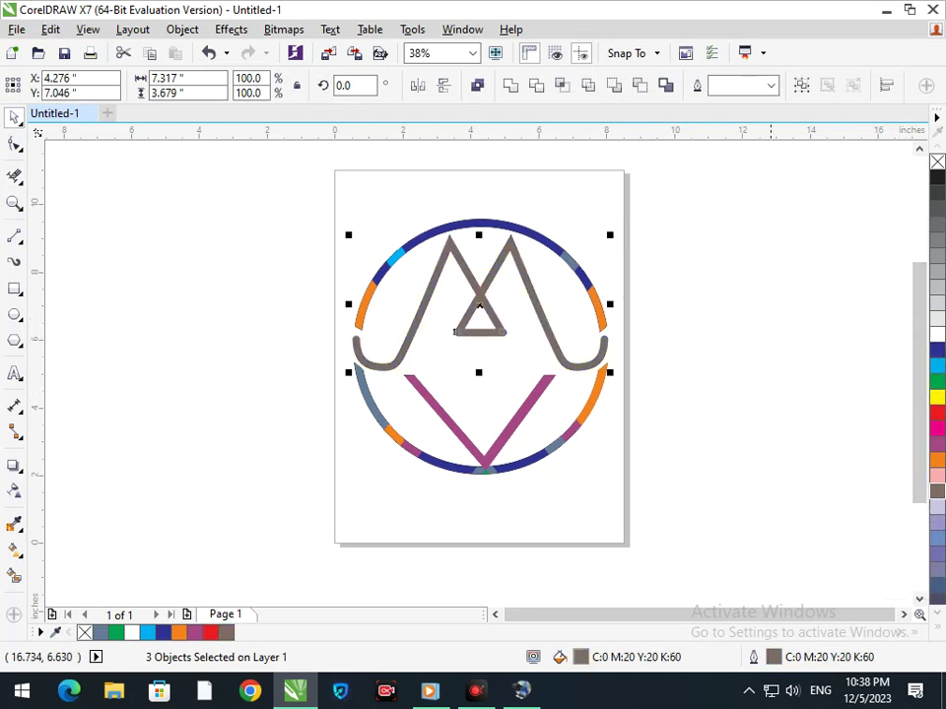
Undo the color trials on the peak curves and the triangle's base line.
{"action": "key", "text": "Escape"}
{"action": "key", "text": "ctrl+z"}
{"action": "key", "text": "ctrl+z"}
{"action": "key", "text": "ctrl+z"}
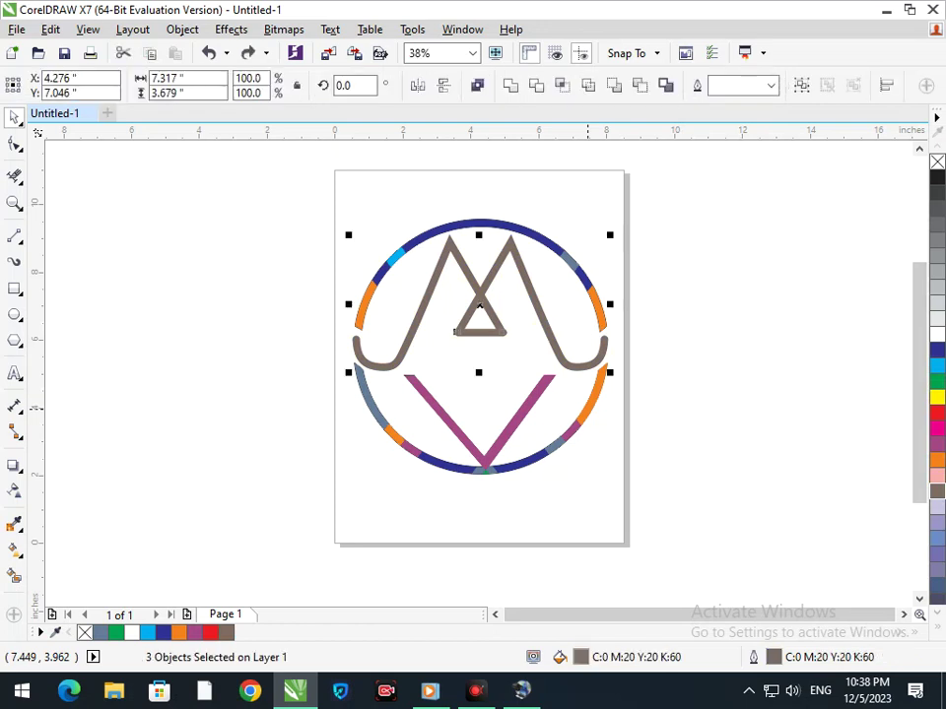
{"action": "key", "text": "ctrl+z"}
{"action": "key", "text": "ctrl+z"}
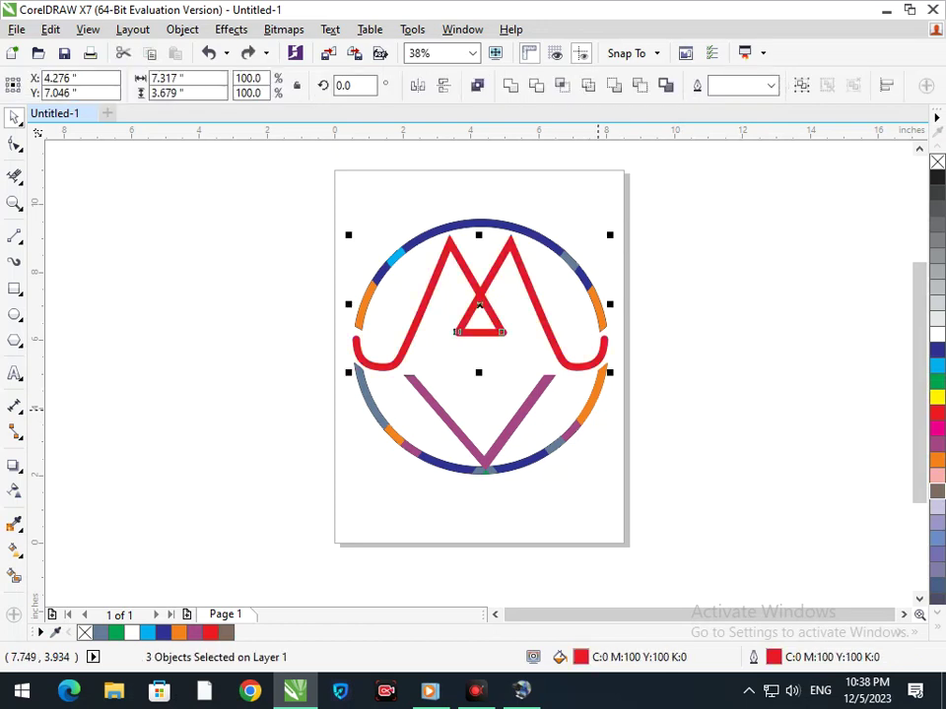
{"action": "left_click", "coordinate": [633, 426]}
Select the V's two purple arms and both purple pieces at its tip and weld them into one shape.
{"action": "mouse_move", "coordinate": [513, 424]}
{"action": "left_mouse_down"}
{"action": "mouse_move", "coordinate": [575, 393]}
{"action": "mouse_move", "coordinate": [528, 433]}
{"action": "left_mouse_up"}
{"action": "key", "text": "ctrl+z"}
{"action": "left_click", "coordinate": [462, 435], "text": "shift"}
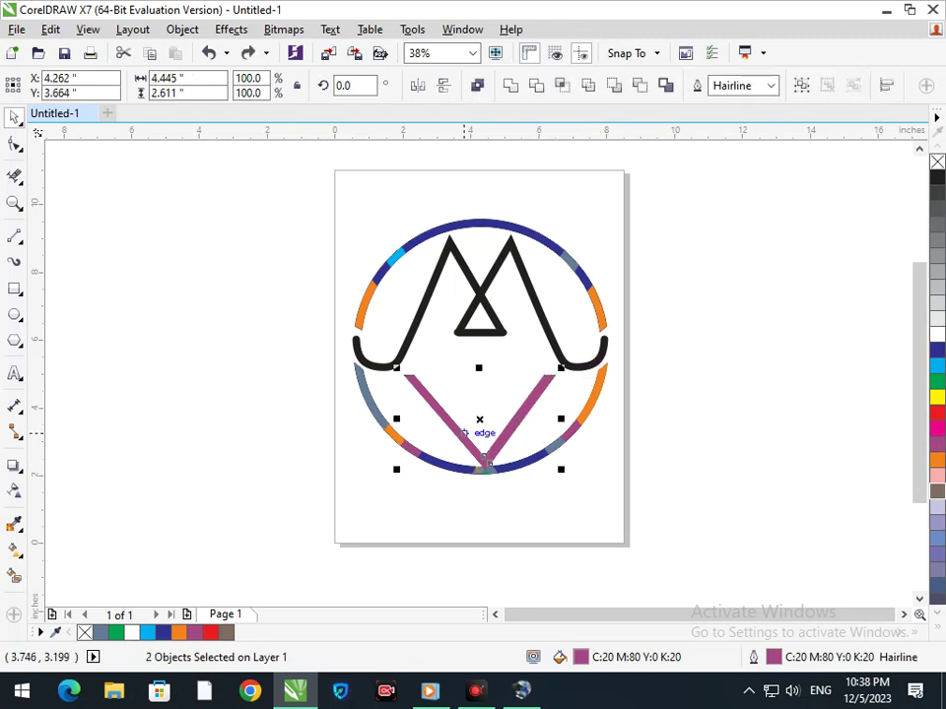
{"action": "mouse_move", "coordinate": [473, 445]}
{"action": "left_mouse_down"}
{"action": "mouse_move", "coordinate": [360, 432]}
{"action": "mouse_move", "coordinate": [483, 458]}
{"action": "left_mouse_up"}
{"action": "scroll", "coordinate": [484, 458], "scroll_direction": "up", "scroll_amount": 5}
{"action": "left_click", "coordinate": [383, 368], "text": "shift"}
{"action": "left_click", "coordinate": [381, 363], "text": "shift"}
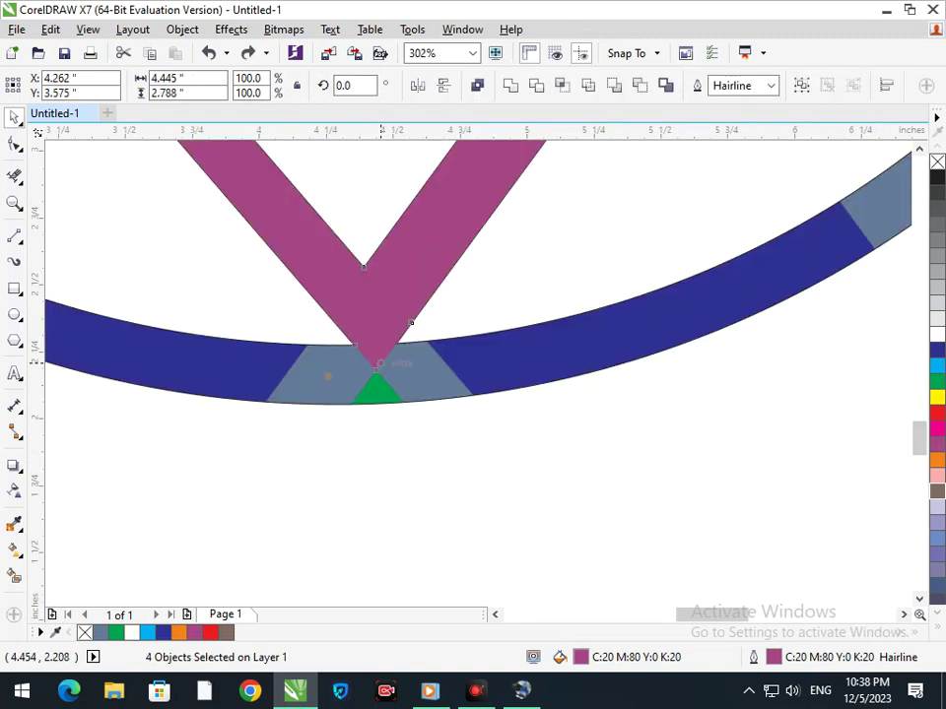
{"action": "left_click_drag", "start_coordinate": [381, 340], "coordinate": [181, 330]}
{"action": "key", "text": "ctrl+z"}
{"action": "left_click", "coordinate": [511, 84]}
{"action": "scroll", "coordinate": [512, 355], "scroll_direction": "down", "scroll_amount": 3}
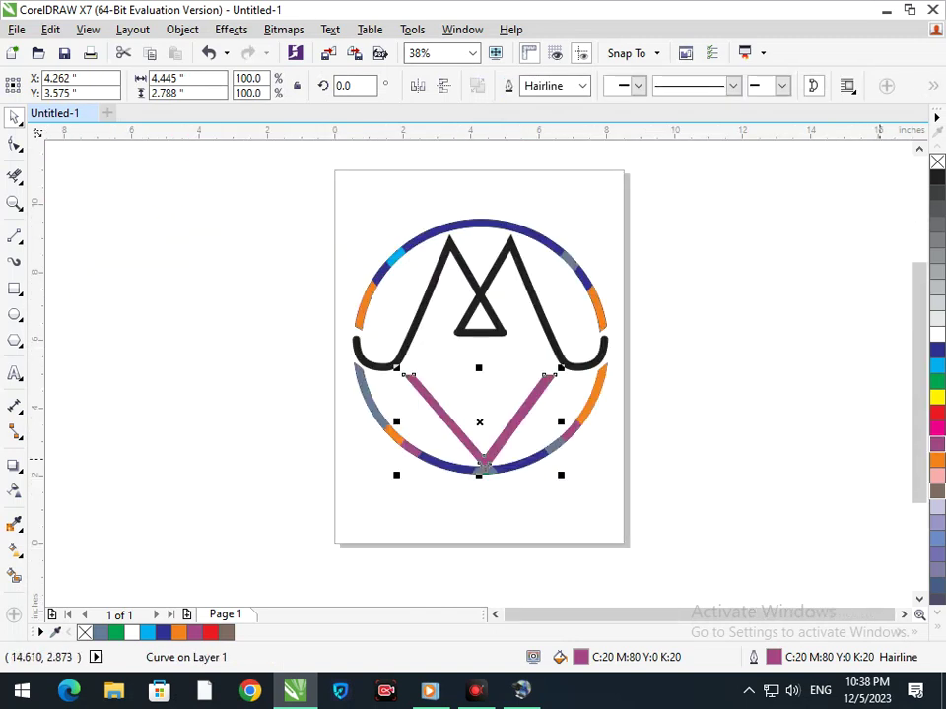
Color the welded V's fill and outline green.
{"action": "left_click", "coordinate": [937, 382]}
{"action": "right_click", "coordinate": [937, 382]}
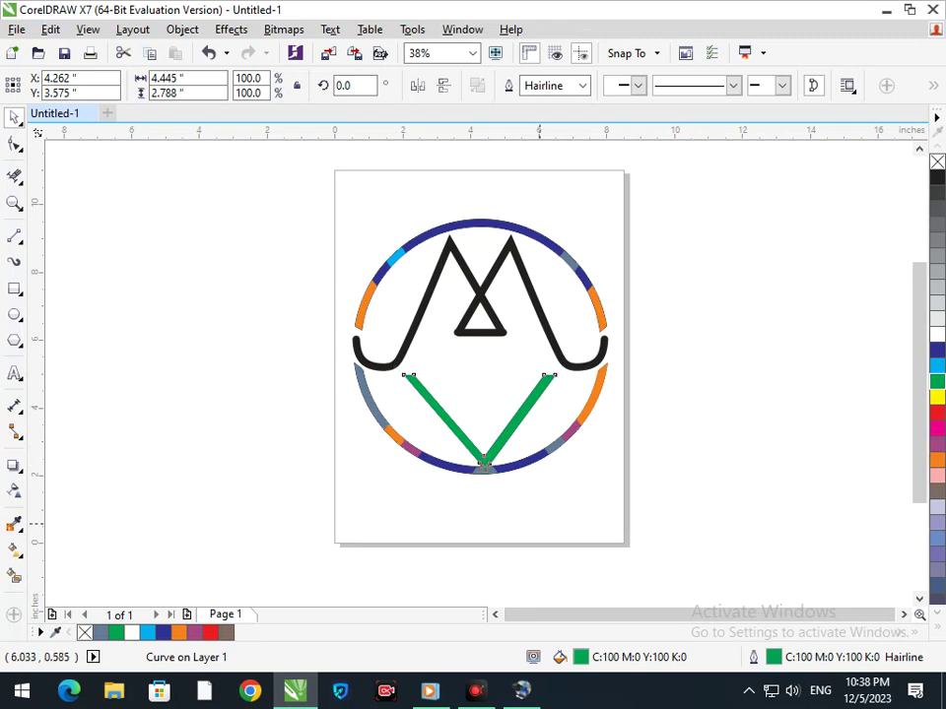
{"action": "key", "text": "Escape"}
Color the small green triangle below the V's tip 90% black, both fill and outline.
{"action": "scroll", "coordinate": [499, 464], "scroll_direction": "up", "scroll_amount": 5}
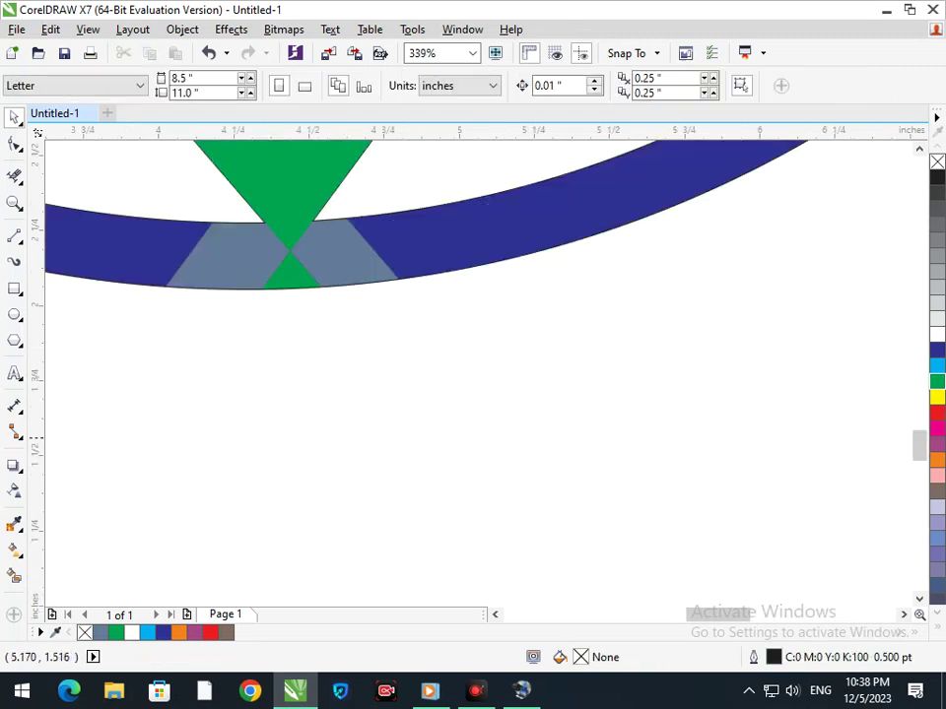
{"action": "left_click_drag", "start_coordinate": [289, 273], "coordinate": [293, 330]}
{"action": "key", "text": "ctrl+z"}
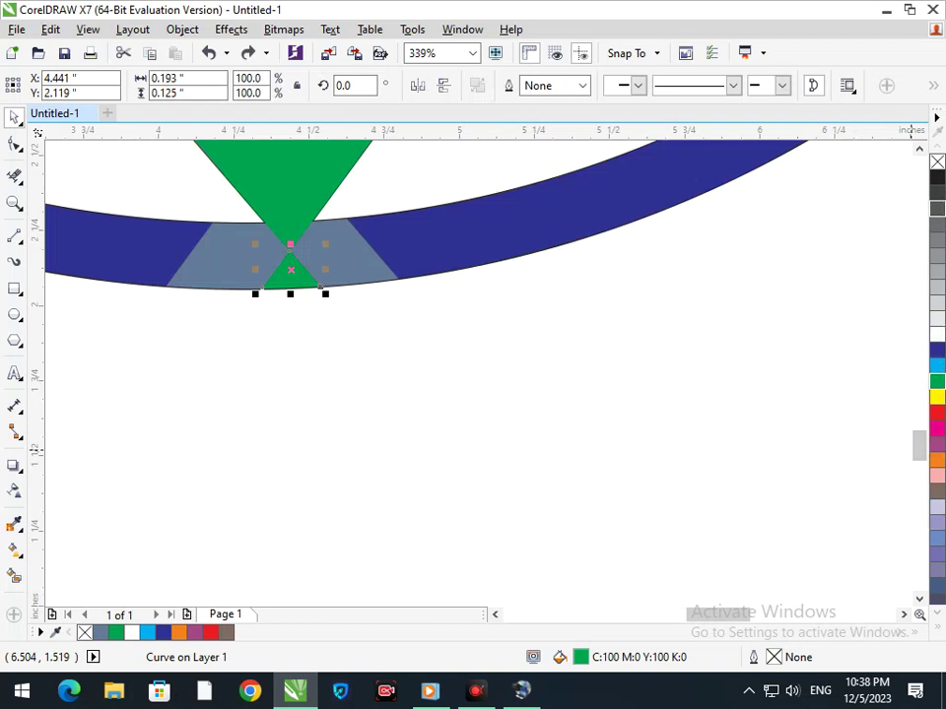
{"action": "left_click", "coordinate": [937, 193]}
{"action": "right_click", "coordinate": [937, 193]}
{"action": "left_click", "coordinate": [627, 382]}
{"action": "scroll", "coordinate": [510, 498], "scroll_direction": "down", "scroll_amount": 5}
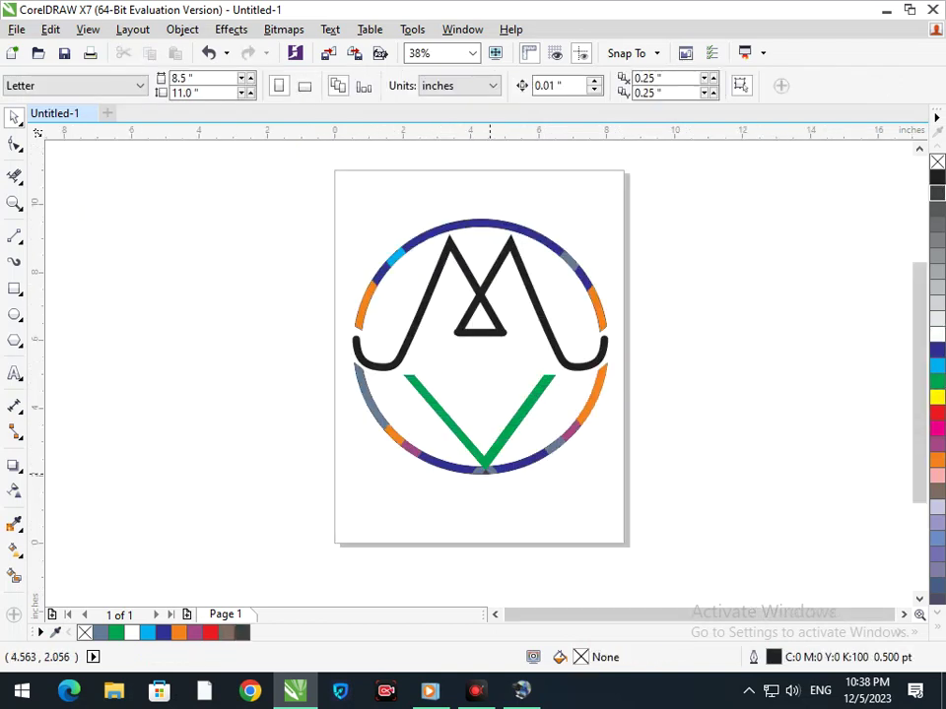
Give the small triangle below the V's tip a blue fill and outline matching the ring's blue segments.
{"action": "left_click", "coordinate": [483, 470]}
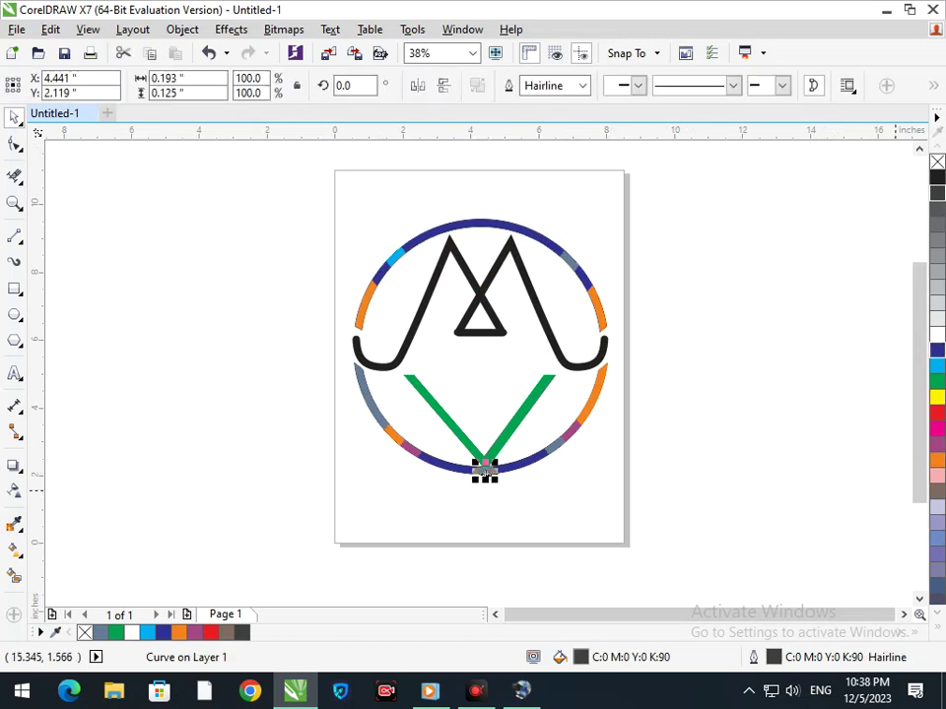
{"action": "left_click", "coordinate": [937, 351]}
{"action": "right_click", "coordinate": [938, 351]}
{"action": "left_click", "coordinate": [647, 558]}
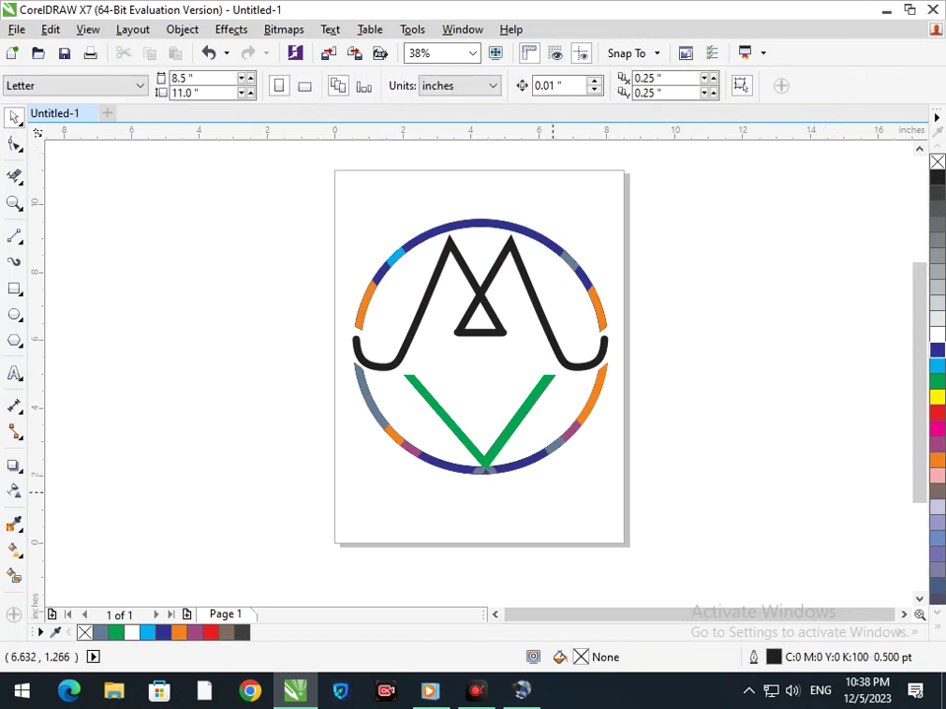
Nudge the green V up by 0.12 inches so its tip clears the ring.
{"action": "left_click", "coordinate": [495, 440]}
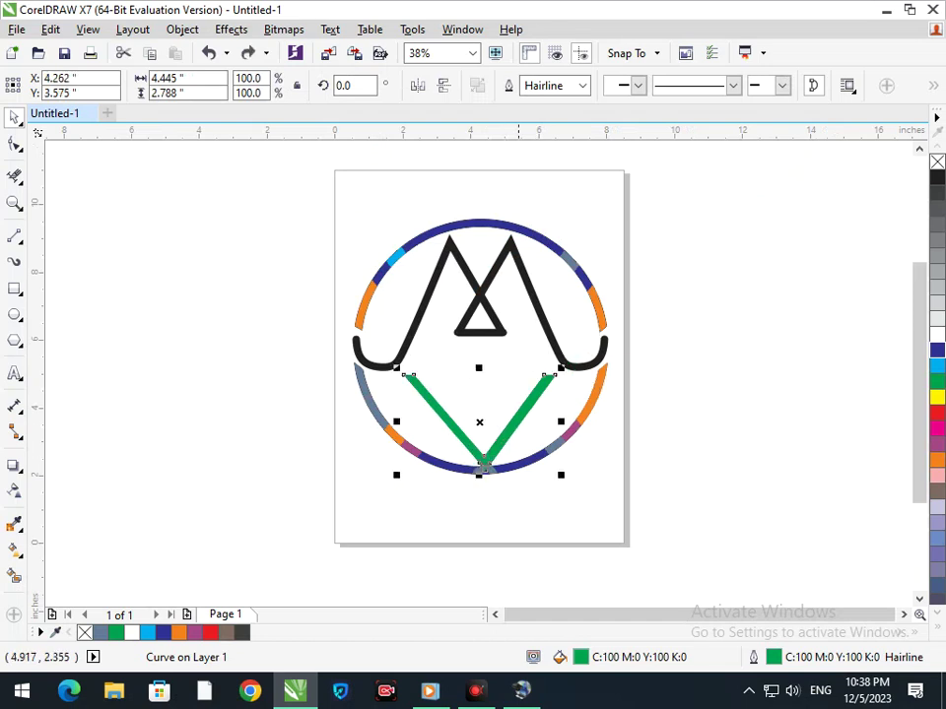
{"action": "key", "text": "Up"}
{"action": "key", "text": "Up"}
{"action": "key", "text": "Up"}
{"action": "key", "text": "Up"}
{"action": "key", "text": "Up"}
{"action": "key", "text": "Up"}
{"action": "key", "text": "Up"}
{"action": "key", "text": "Up"}
{"action": "key", "text": "Up"}
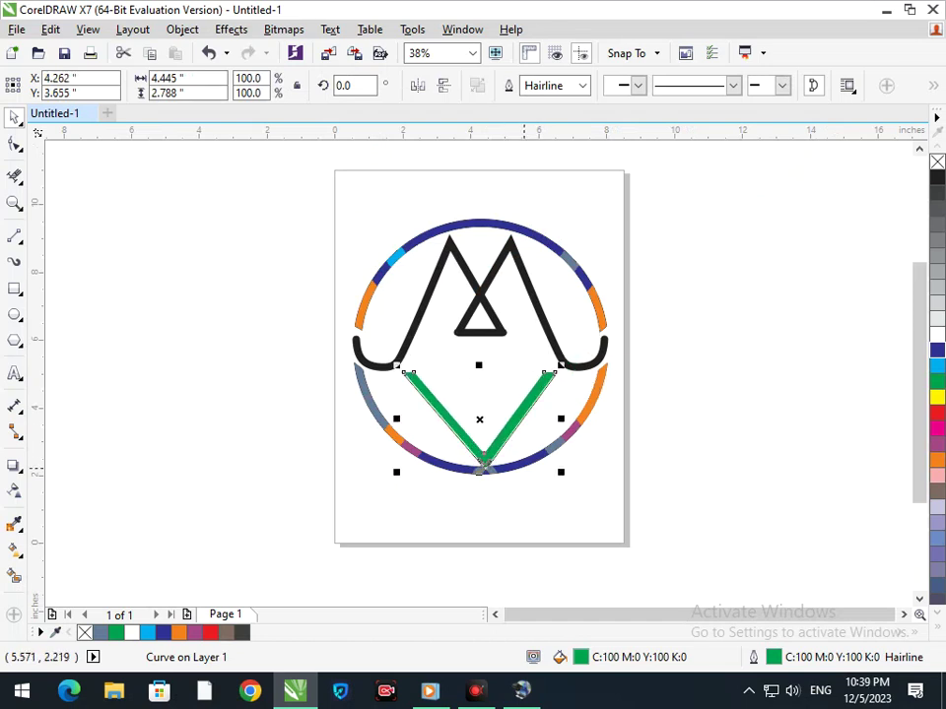
{"action": "key", "text": "Up"}
{"action": "key", "text": "Up"}
{"action": "key", "text": "Up"}
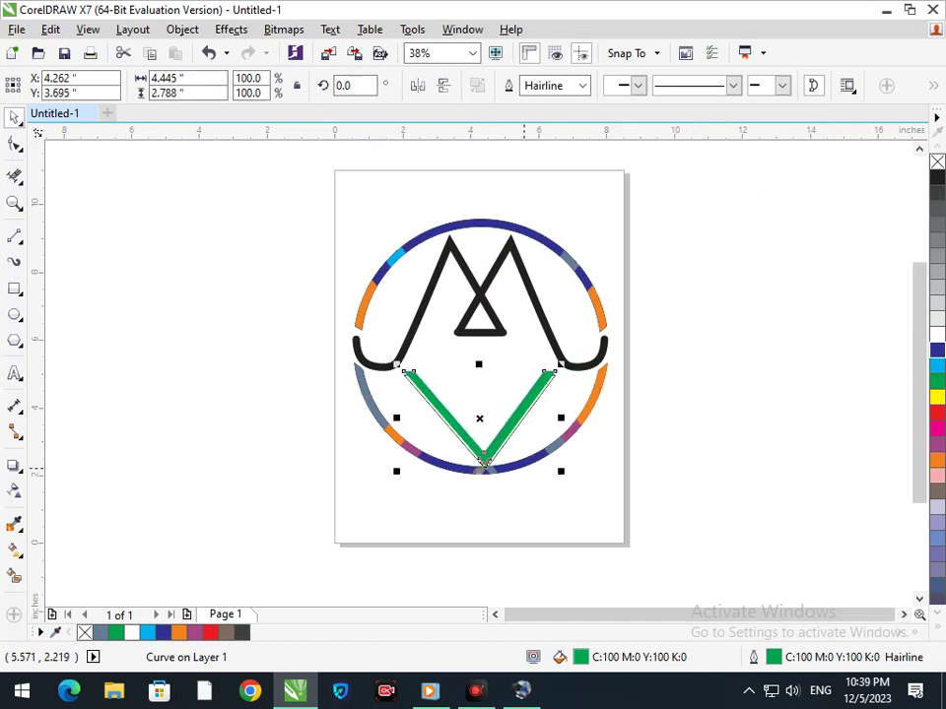
{"action": "left_click", "coordinate": [519, 507]}
Delete the leftover outline segments around the green V's lower tip with Virtual Segment Delete.
{"action": "key", "text": "F2"}
{"action": "left_click_drag", "start_coordinate": [458, 446], "coordinate": [475, 456]}
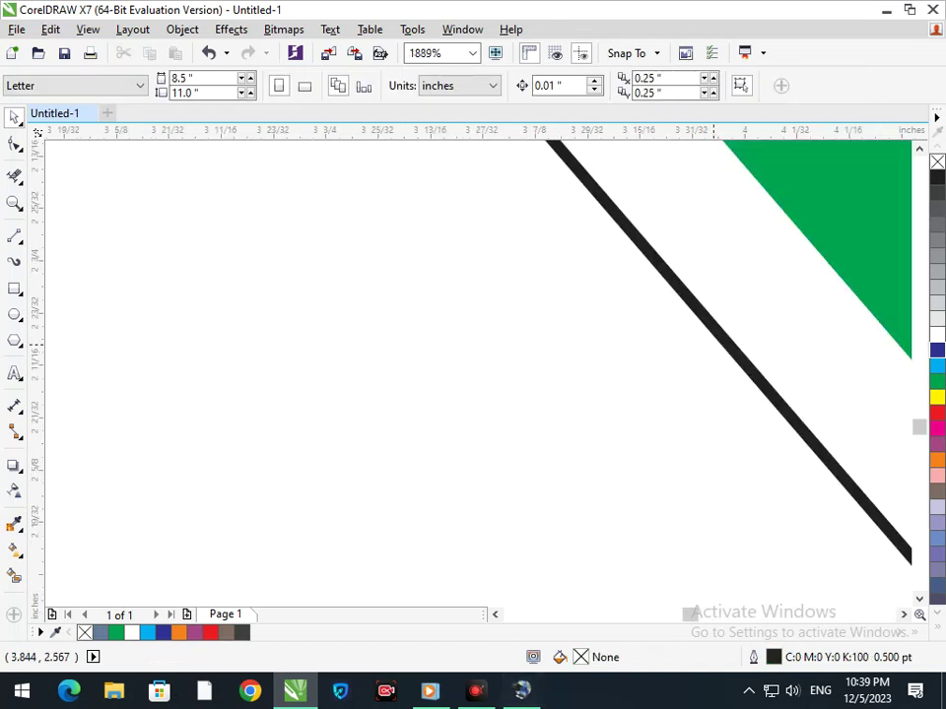
{"action": "key", "text": "F3"}
{"action": "scroll", "coordinate": [498, 517], "scroll_direction": "up", "scroll_amount": 5}
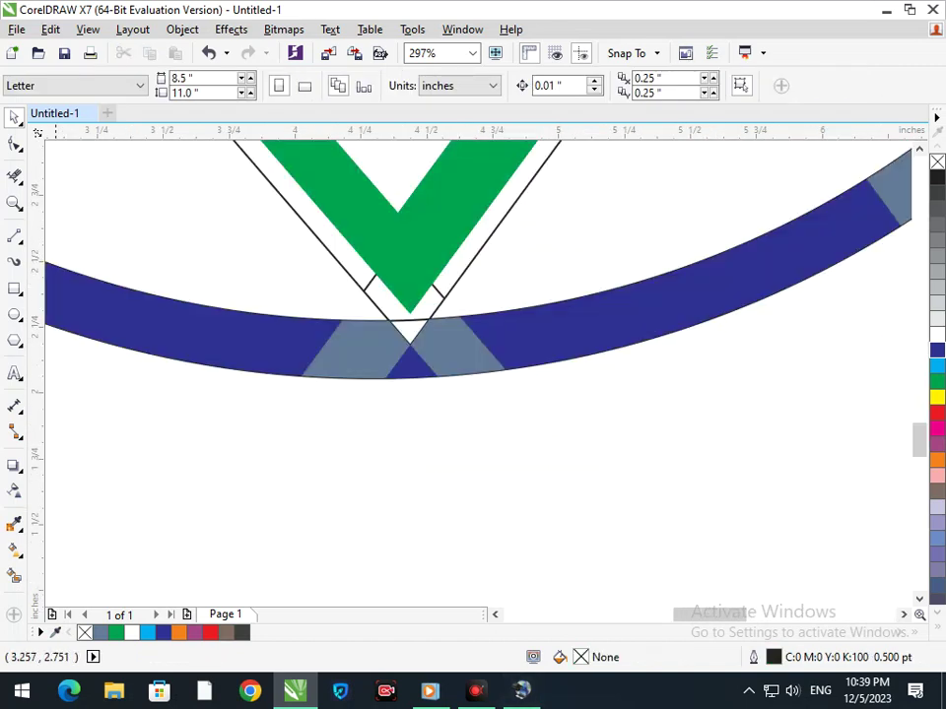
{"action": "left_click", "coordinate": [15, 176]}
{"action": "left_click", "coordinate": [452, 286]}
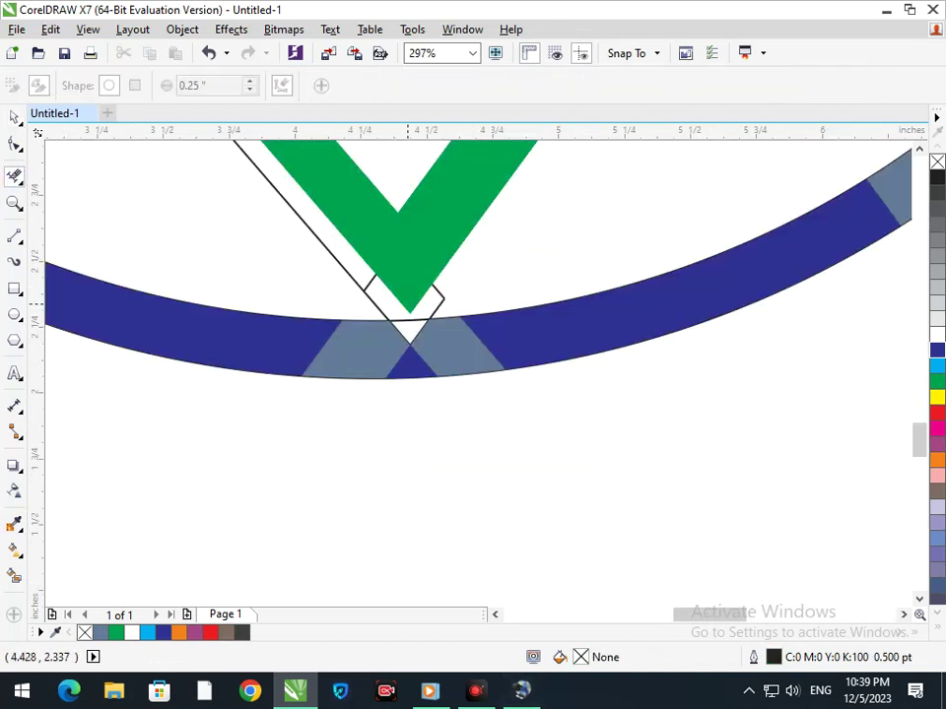
{"action": "scroll", "coordinate": [394, 315], "scroll_direction": "up", "scroll_amount": 5}
{"action": "left_click", "coordinate": [436, 321]}
{"action": "scroll", "coordinate": [404, 321], "scroll_direction": "down", "scroll_amount": 5}
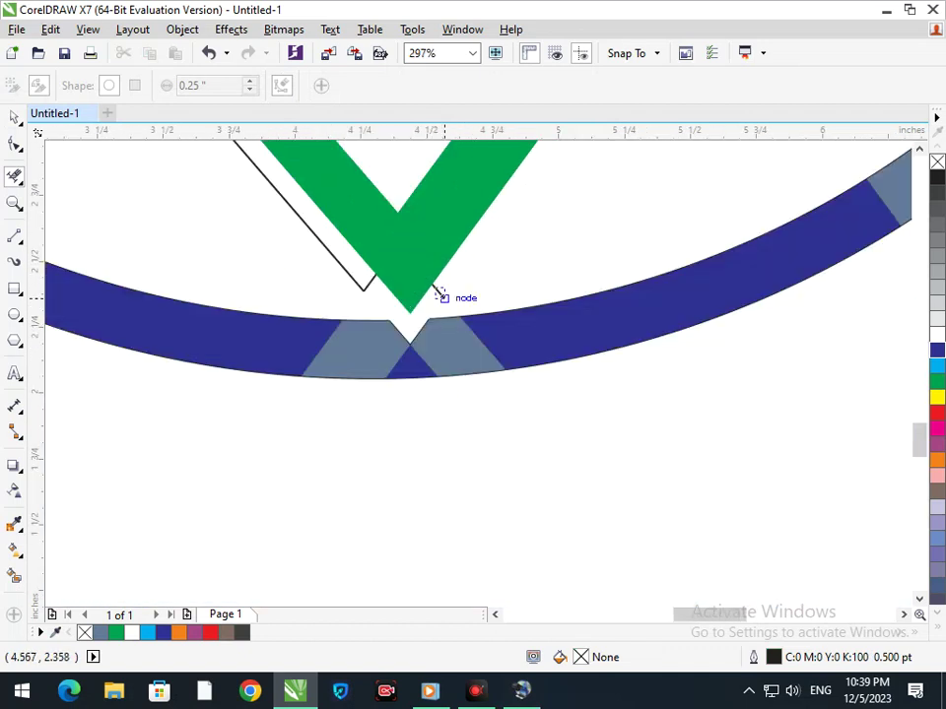
{"action": "left_click", "coordinate": [363, 289]}
{"action": "scroll", "coordinate": [362, 289], "scroll_direction": "down", "scroll_amount": 5}
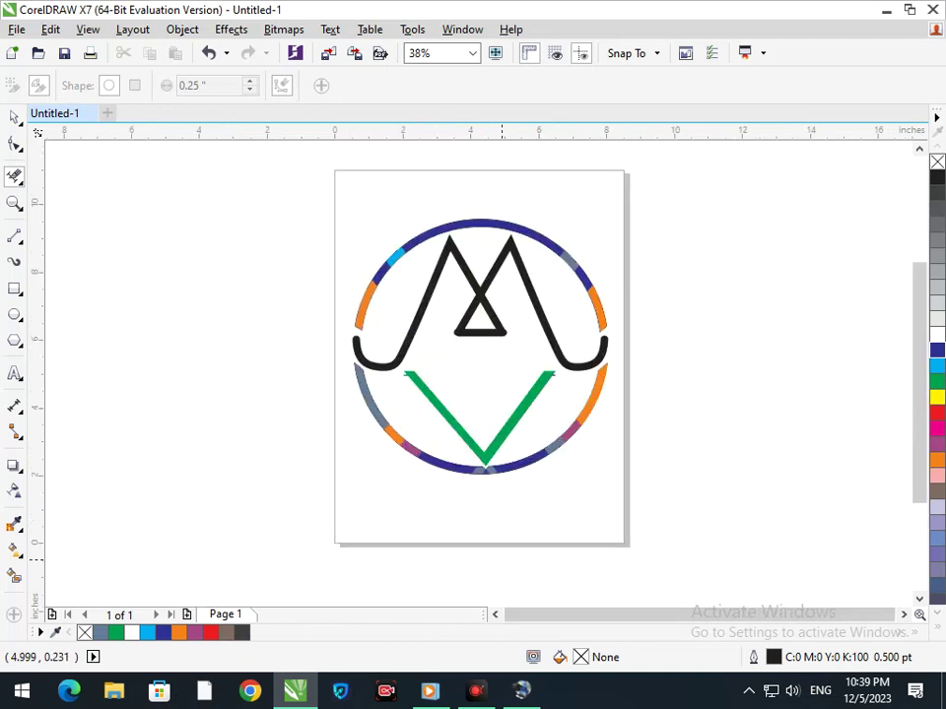
Delete the leftover line segments at the upper ends of the green V's two arms.
{"action": "key", "text": "F2"}
{"action": "left_click_drag", "start_coordinate": [390, 357], "coordinate": [414, 382]}
{"action": "left_click_drag", "start_coordinate": [443, 439], "coordinate": [579, 515]}
{"action": "key", "text": "F3"}
{"action": "key", "text": "ctrl+z"}
{"action": "scroll", "coordinate": [414, 383], "scroll_direction": "up", "scroll_amount": 5}
{"action": "scroll", "coordinate": [354, 332], "scroll_direction": "down", "scroll_amount": 5}
{"action": "scroll", "coordinate": [459, 248], "scroll_direction": "up", "scroll_amount": 5}
{"action": "scroll", "coordinate": [444, 295], "scroll_direction": "down", "scroll_amount": 5}
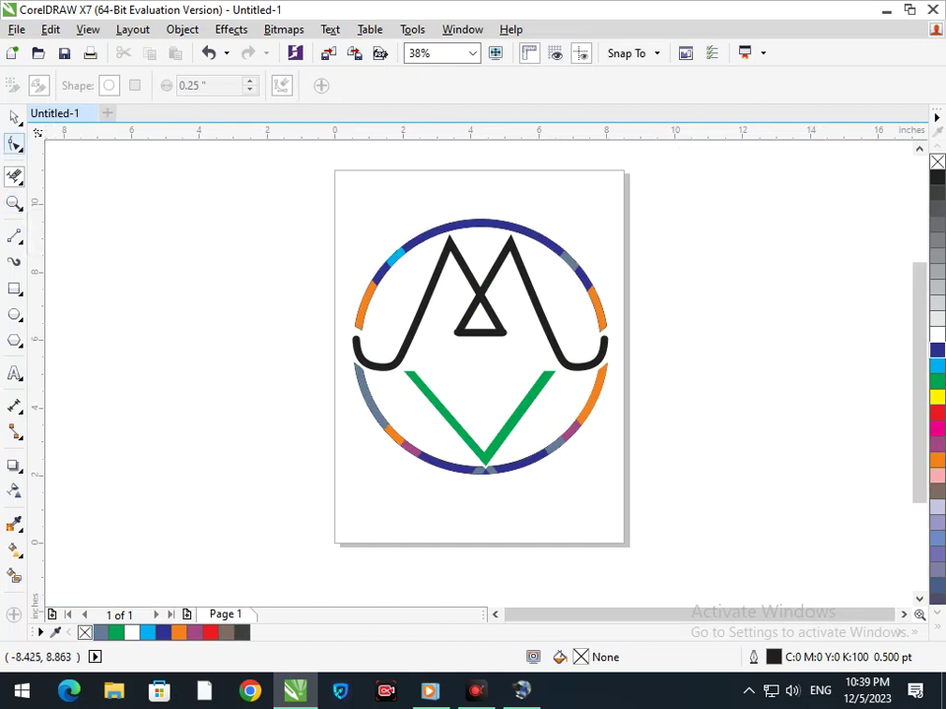
{"action": "left_click", "coordinate": [13, 117]}
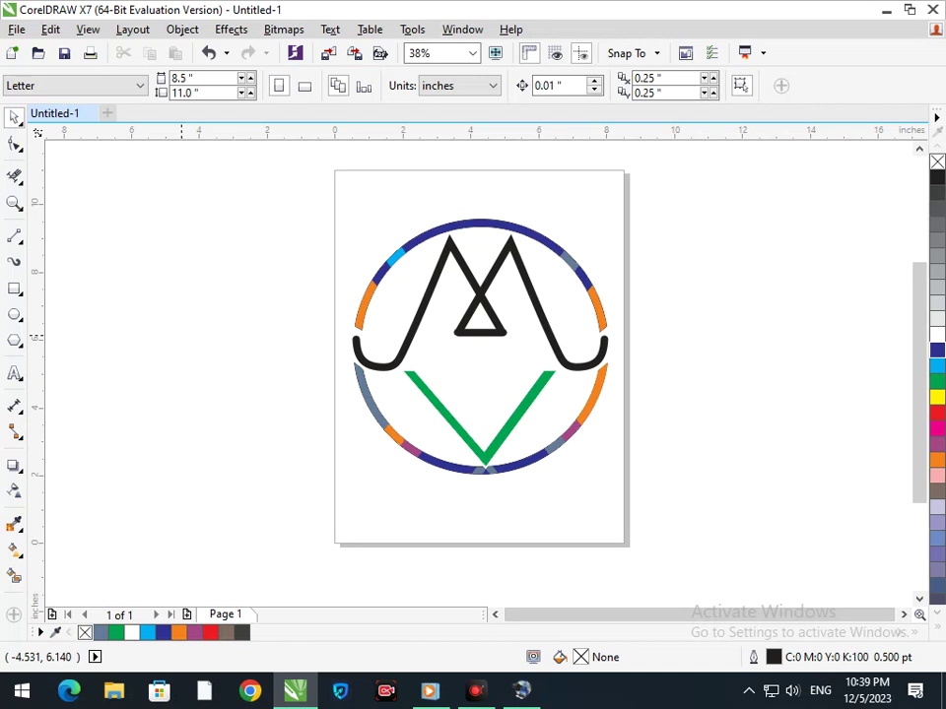
Change the green V's fill and outline to the purple C:20 M:80 Y:0 K:20 used in the ring segments.
{"action": "left_click_drag", "start_coordinate": [521, 416], "coordinate": [539, 380]}
{"action": "key", "text": "ctrl+z"}
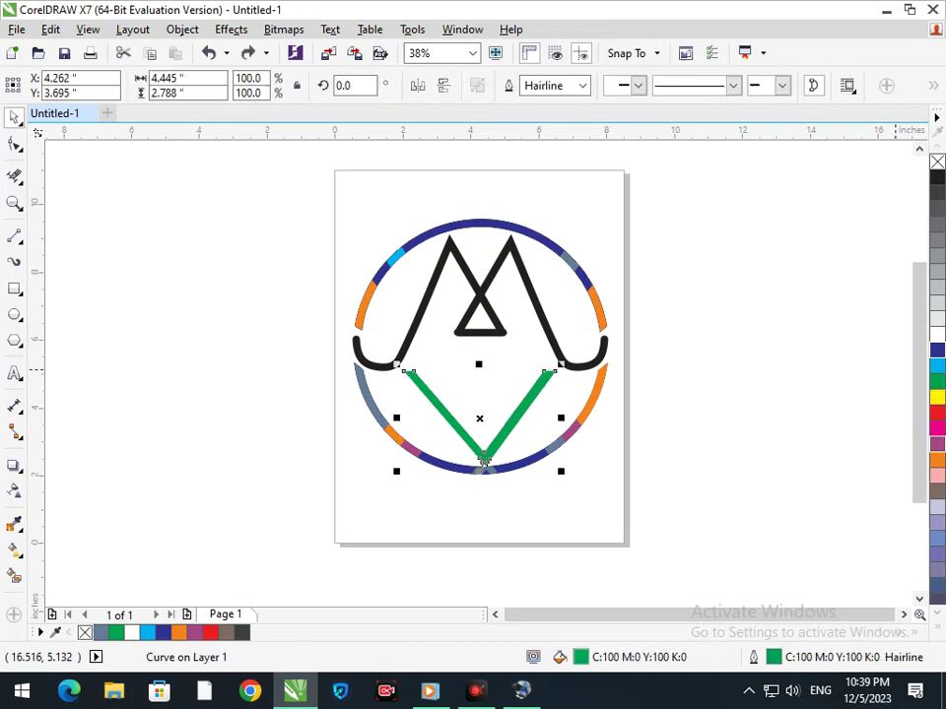
{"action": "key", "text": "ctrl+shift+z"}
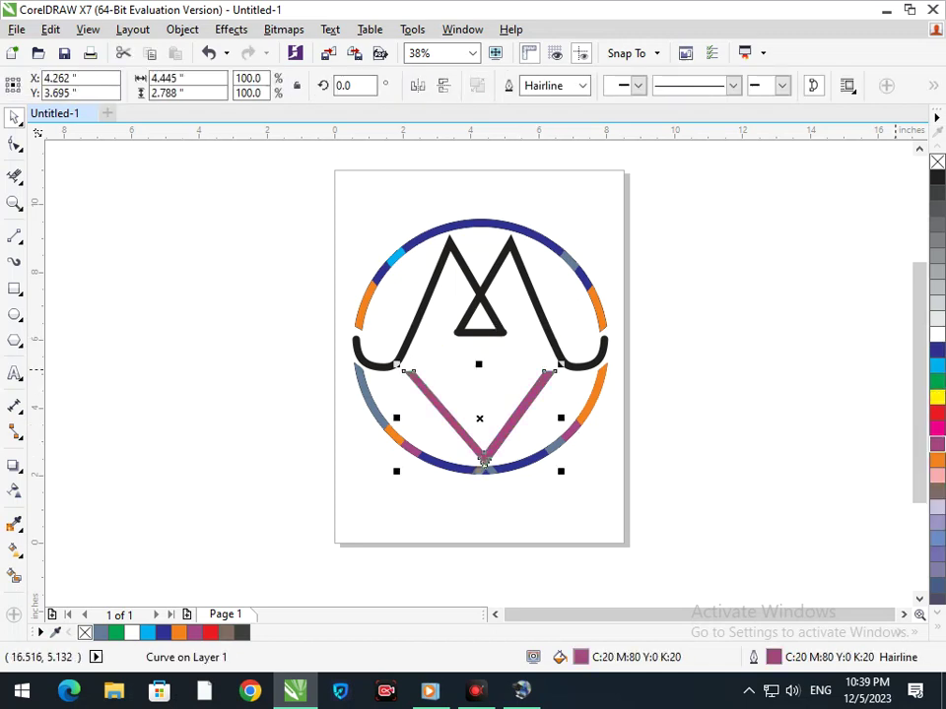
{"action": "left_click", "coordinate": [746, 479]}
{"action": "left_click", "coordinate": [480, 453]}
{"action": "left_click", "coordinate": [937, 491]}
{"action": "right_click", "coordinate": [937, 491]}
{"action": "left_click", "coordinate": [937, 460]}
{"action": "right_click", "coordinate": [937, 461]}
{"action": "left_click", "coordinate": [937, 444]}
{"action": "right_click", "coordinate": [937, 445]}
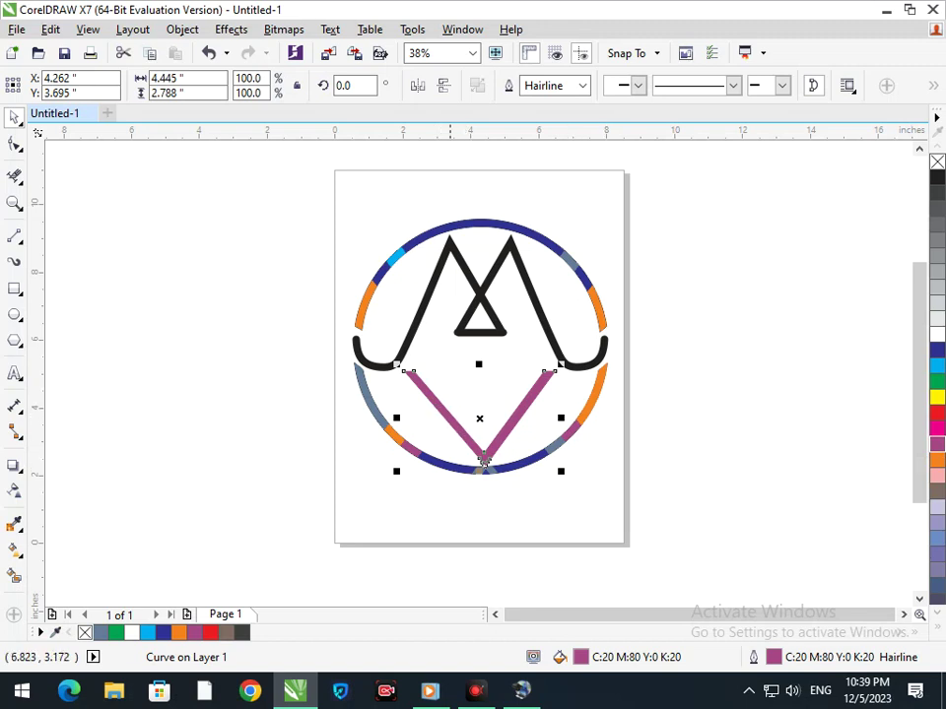
Add an outside contour with two steps and a 0.074-inch offset around the purple V.
{"action": "scroll", "coordinate": [461, 407], "scroll_direction": "up", "scroll_amount": 2}
{"action": "scroll", "coordinate": [453, 403], "scroll_direction": "down", "scroll_amount": 2}
{"action": "left_click_drag", "start_coordinate": [380, 327], "coordinate": [619, 484]}
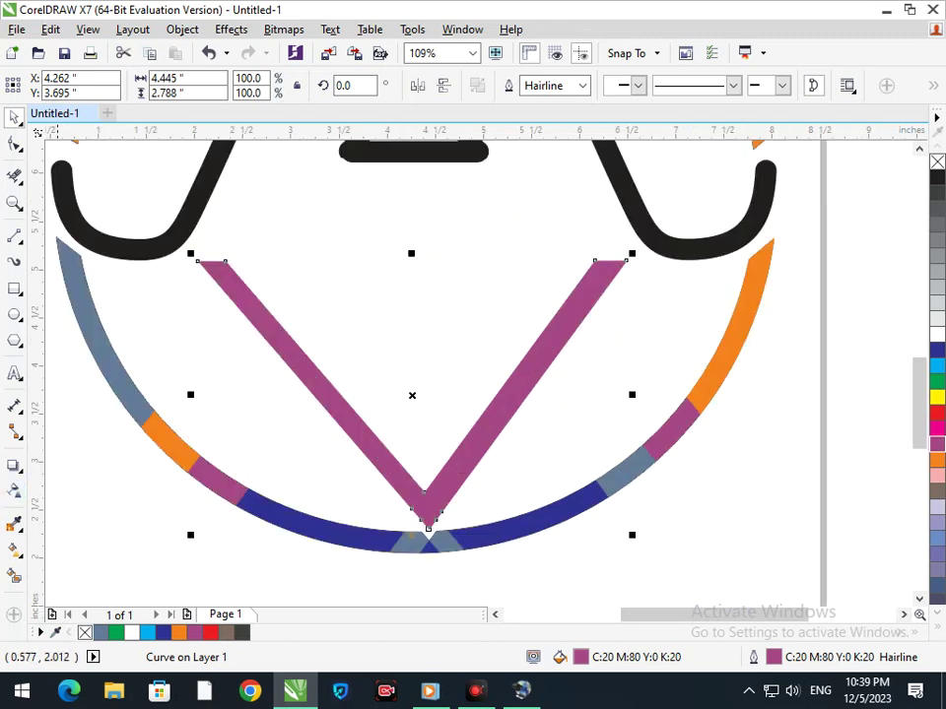
{"action": "left_click_drag", "start_coordinate": [375, 455], "coordinate": [176, 480]}
{"action": "key", "text": "ctrl+z"}
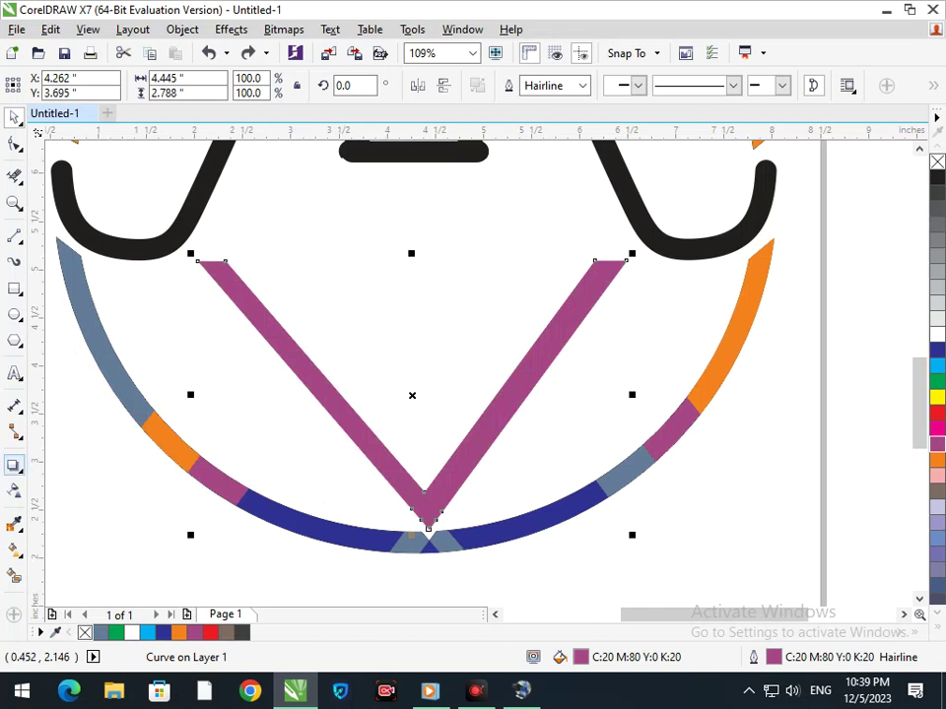
{"action": "left_click", "coordinate": [14, 465]}
{"action": "left_click", "coordinate": [74, 485]}
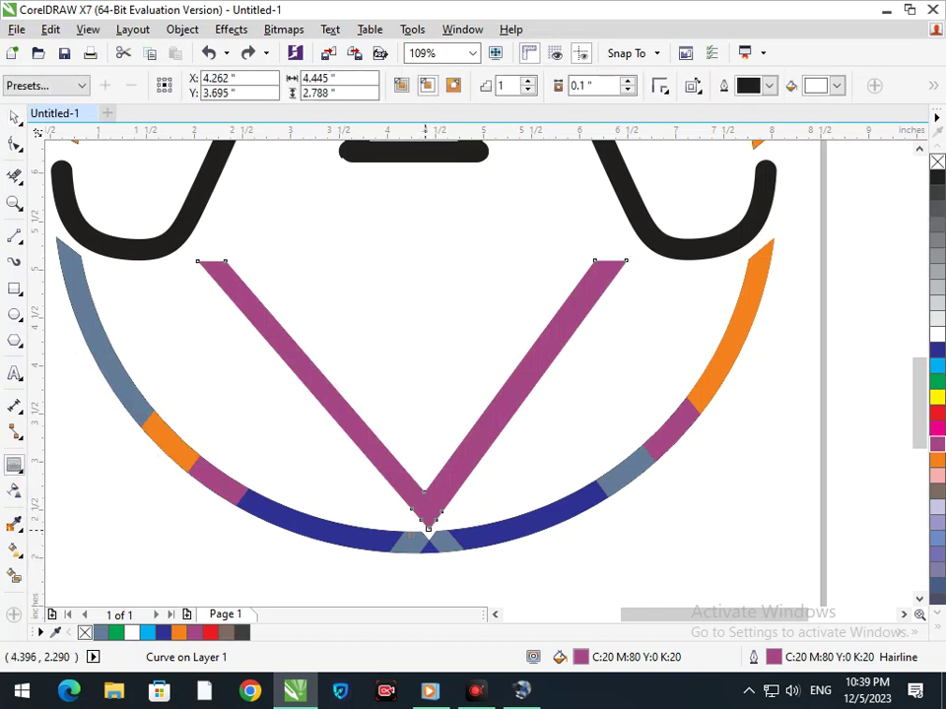
{"action": "left_click_drag", "start_coordinate": [424, 508], "coordinate": [412, 523]}
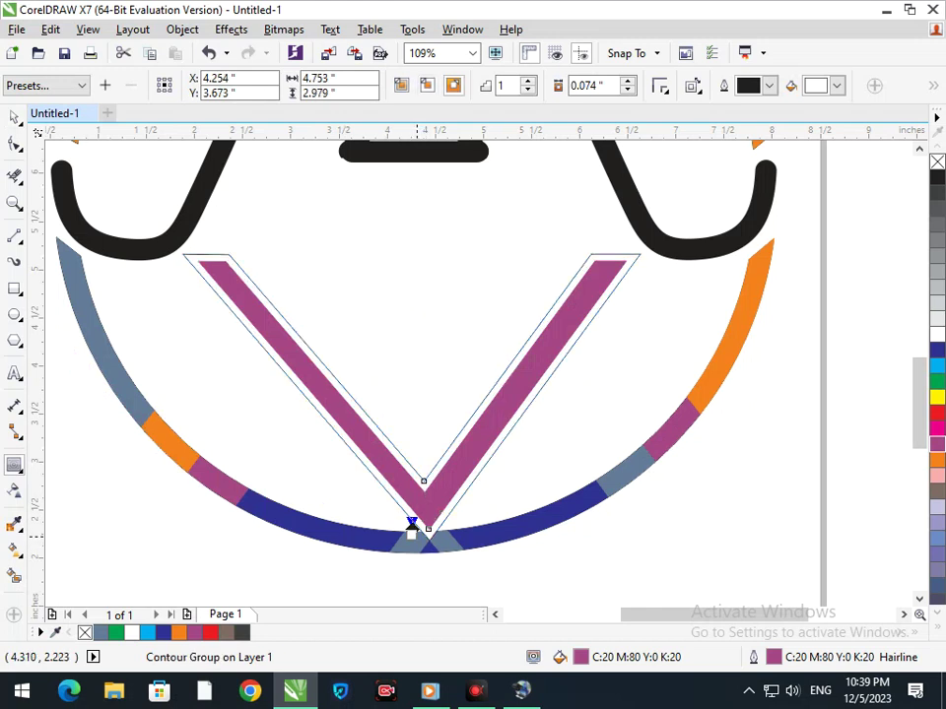
{"action": "left_click", "coordinate": [528, 81]}
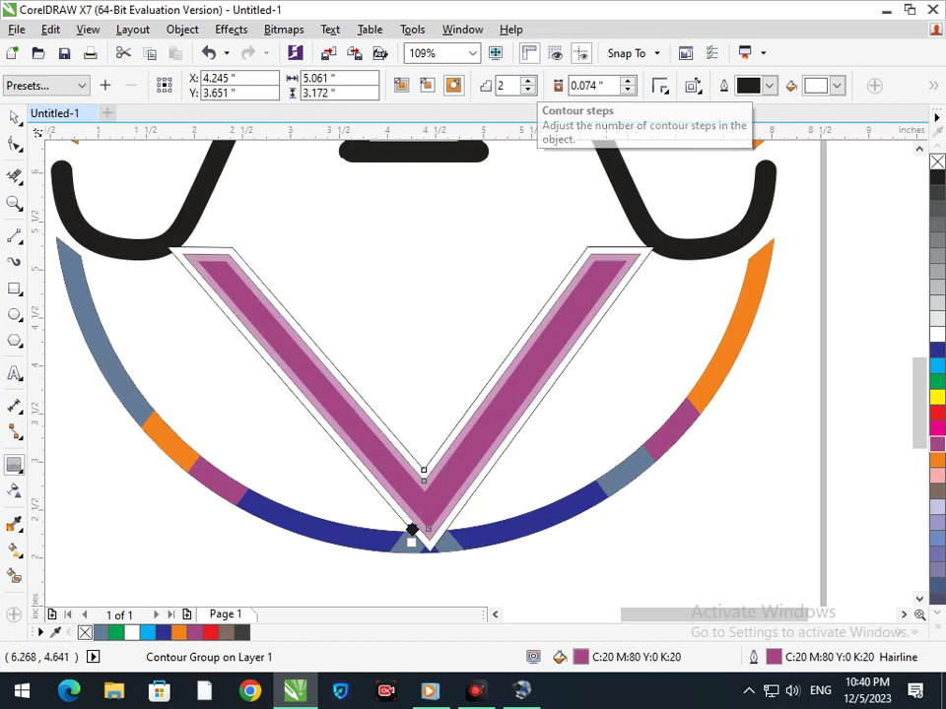
{"action": "scroll", "coordinate": [518, 426], "scroll_direction": "down", "scroll_amount": 3}
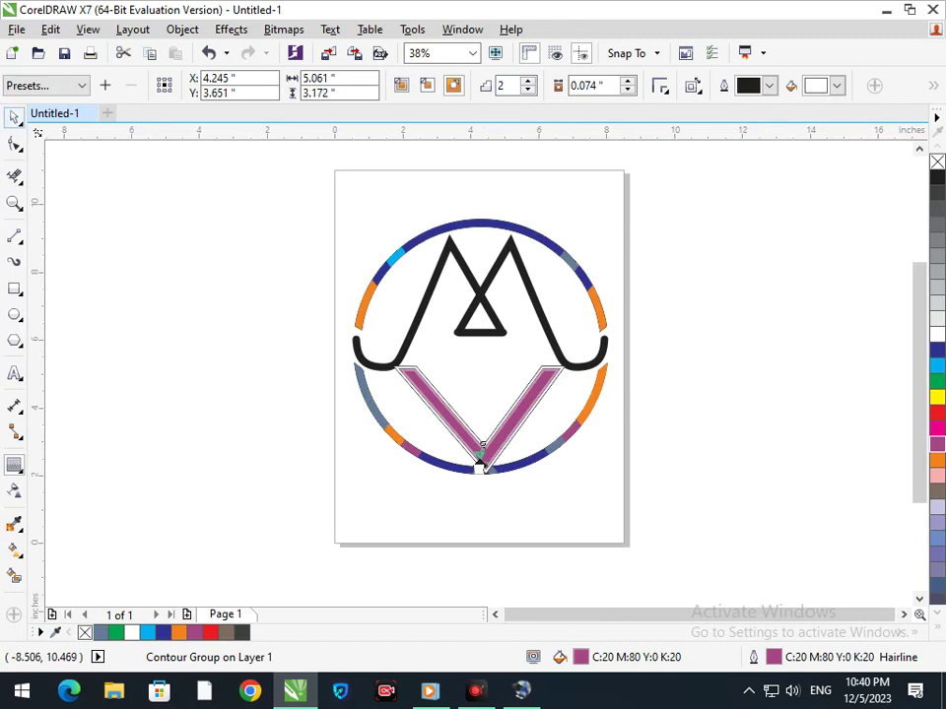
Weld the two black peak curves and the triangle's base bar into one shape.
{"action": "left_click", "coordinate": [13, 118]}
{"action": "left_click", "coordinate": [239, 430]}
{"action": "left_click_drag", "start_coordinate": [382, 370], "coordinate": [289, 368]}
{"action": "key", "text": "ctrl+z"}
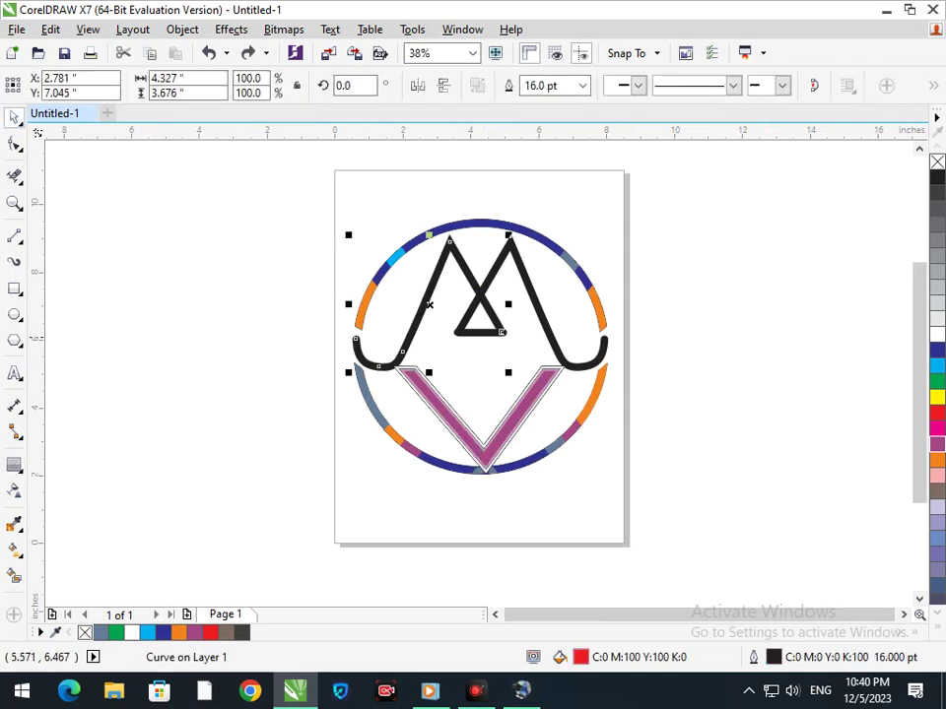
{"action": "left_click", "coordinate": [502, 332], "text": "shift"}
{"action": "left_click", "coordinate": [558, 348], "text": "shift"}
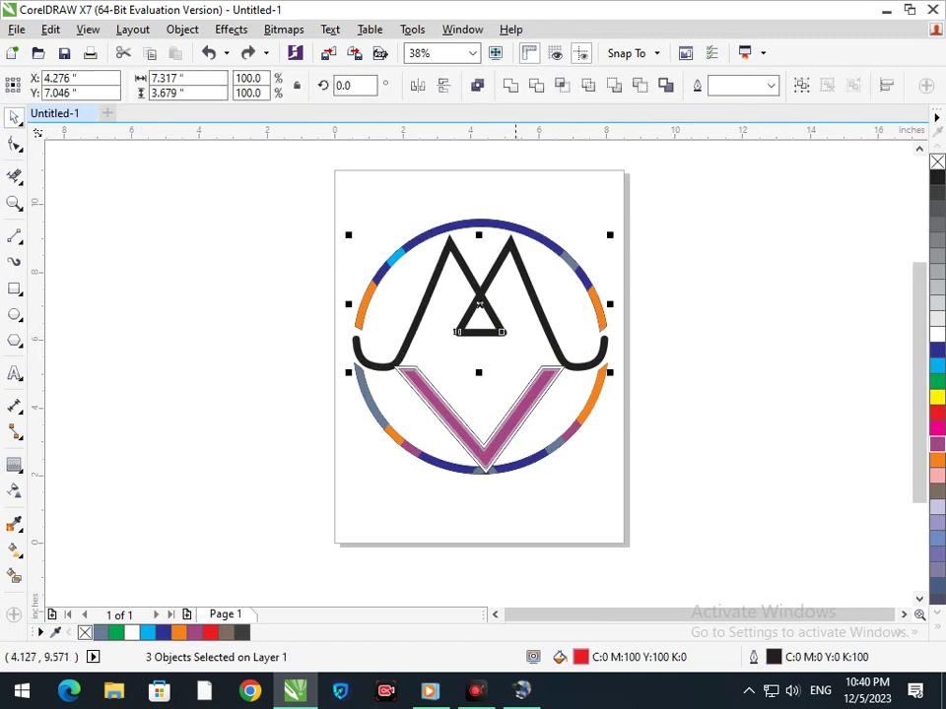
{"action": "left_click", "coordinate": [510, 86]}
{"action": "left_click", "coordinate": [699, 324]}
{"action": "left_click", "coordinate": [481, 334]}
{"action": "left_click", "coordinate": [558, 379]}
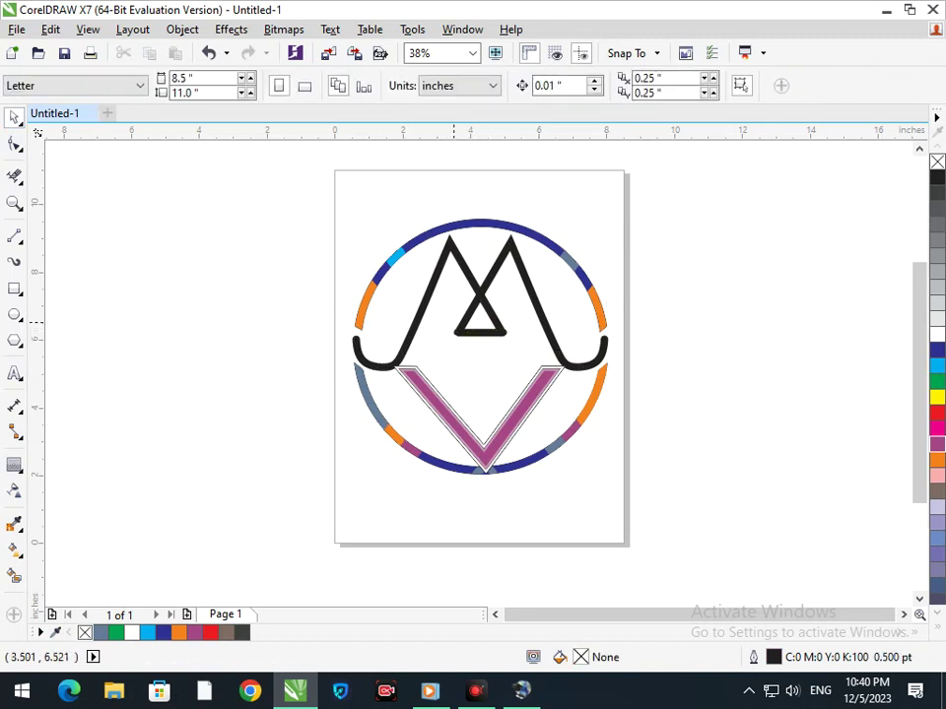
Try to reshape the welded triangle's lower-left corner by its nodes, and undo back through the weld and the V's contour.
{"action": "left_click_drag", "start_coordinate": [442, 321], "coordinate": [491, 352]}
{"action": "left_click", "coordinate": [15, 144]}
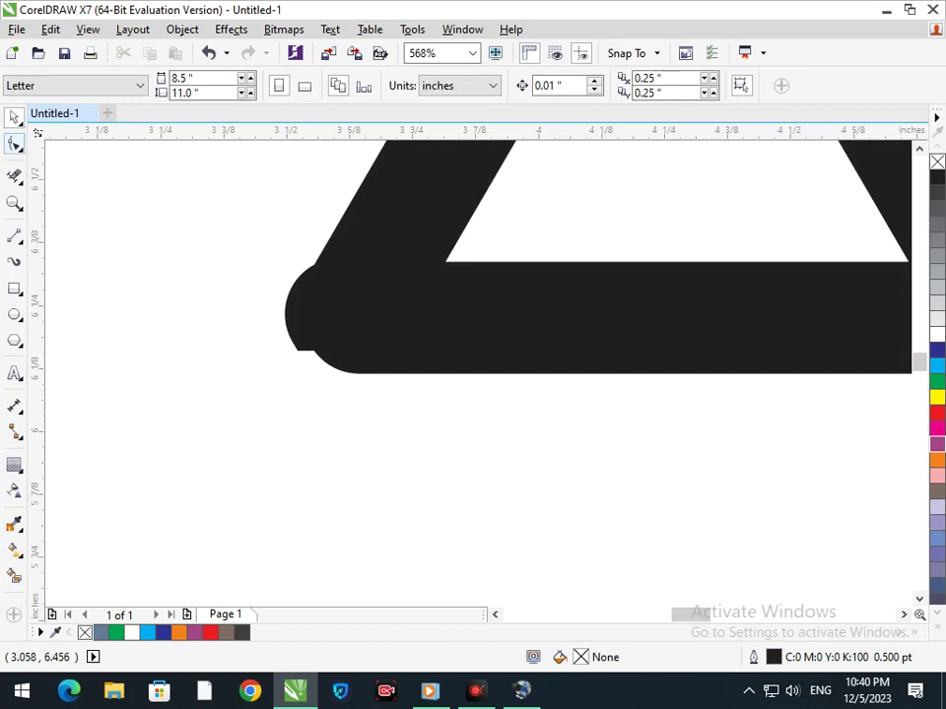
{"action": "left_click", "coordinate": [341, 314]}
{"action": "left_click_drag", "start_coordinate": [340, 313], "coordinate": [368, 316]}
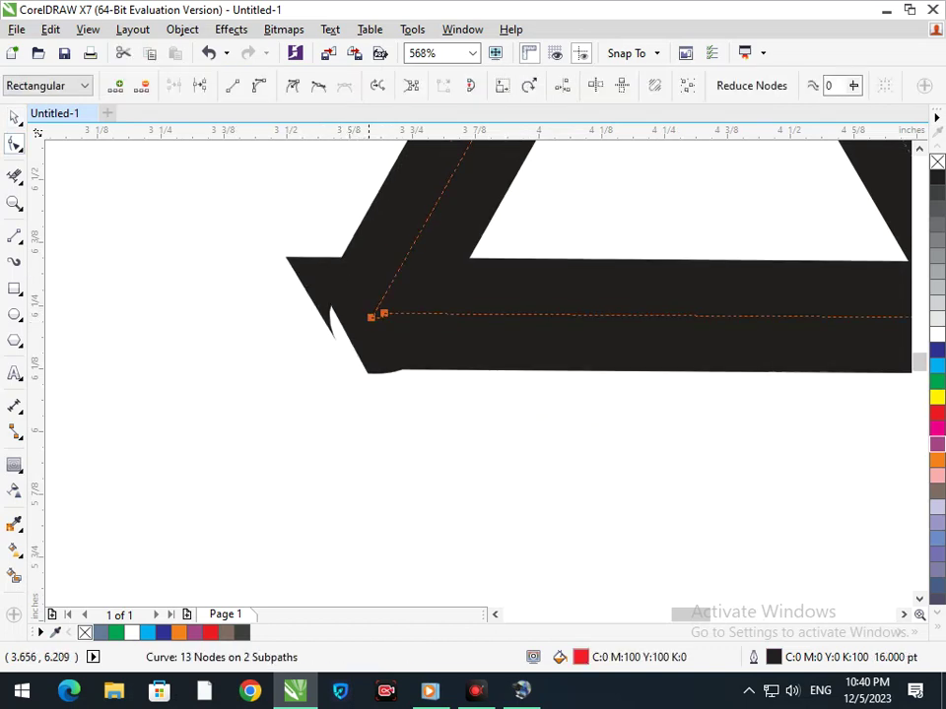
{"action": "key", "text": "ctrl+z"}
{"action": "key", "text": "ctrl+z"}
{"action": "key", "text": "ctrl+z"}
{"action": "key", "text": "ctrl+z"}
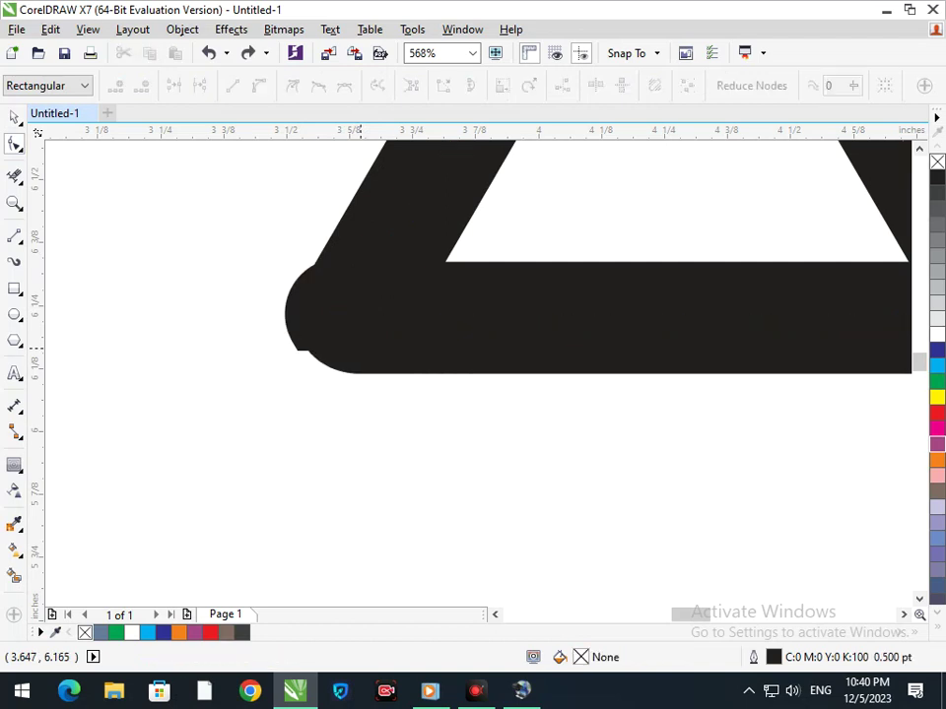
{"action": "key", "text": "shift+F4"}
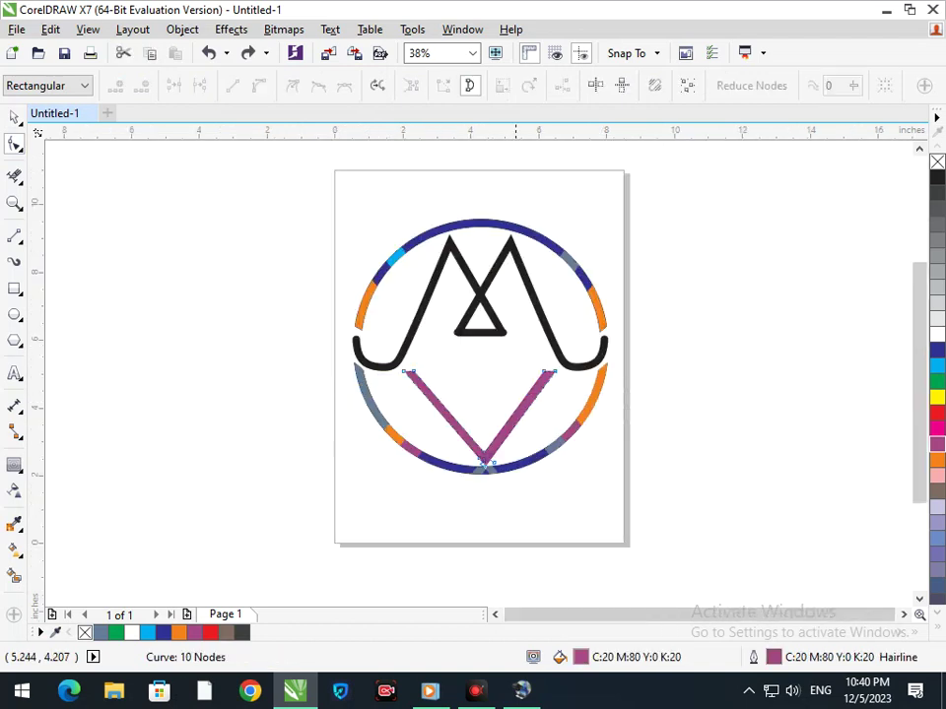
Move the triangle's base bar down to Y 6.046 inches, just below the ends of the two slanted legs.
{"action": "left_click", "coordinate": [14, 117]}
{"action": "left_click_drag", "start_coordinate": [468, 333], "coordinate": [474, 356]}
{"action": "key", "text": "ctrl+z"}
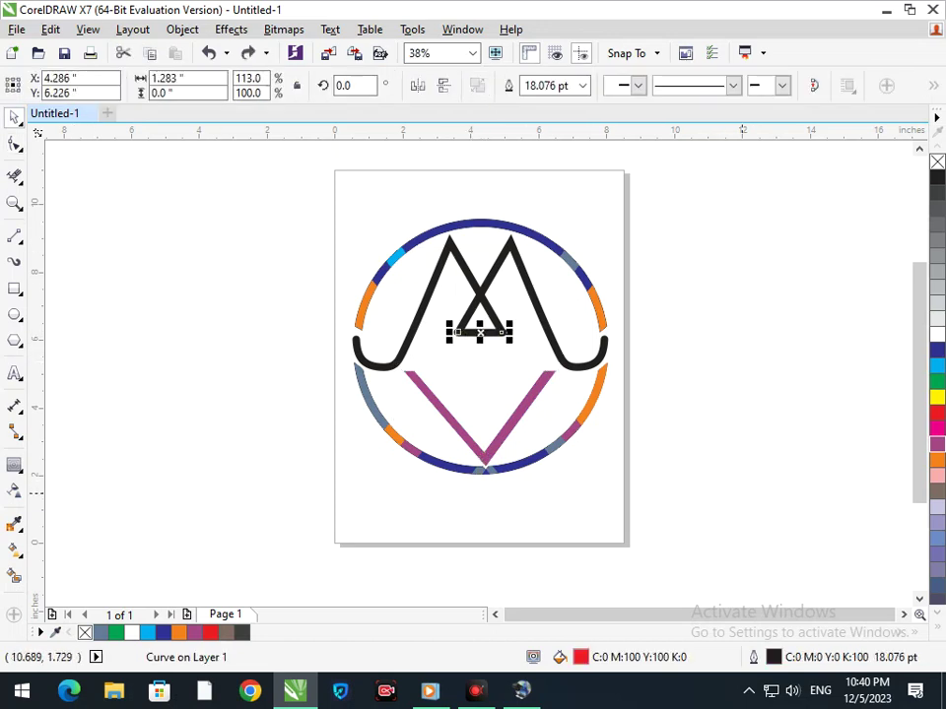
{"action": "left_click", "coordinate": [632, 479]}
{"action": "scroll", "coordinate": [493, 340], "scroll_direction": "up", "scroll_amount": 3}
{"action": "left_click_drag", "start_coordinate": [306, 316], "coordinate": [319, 357]}
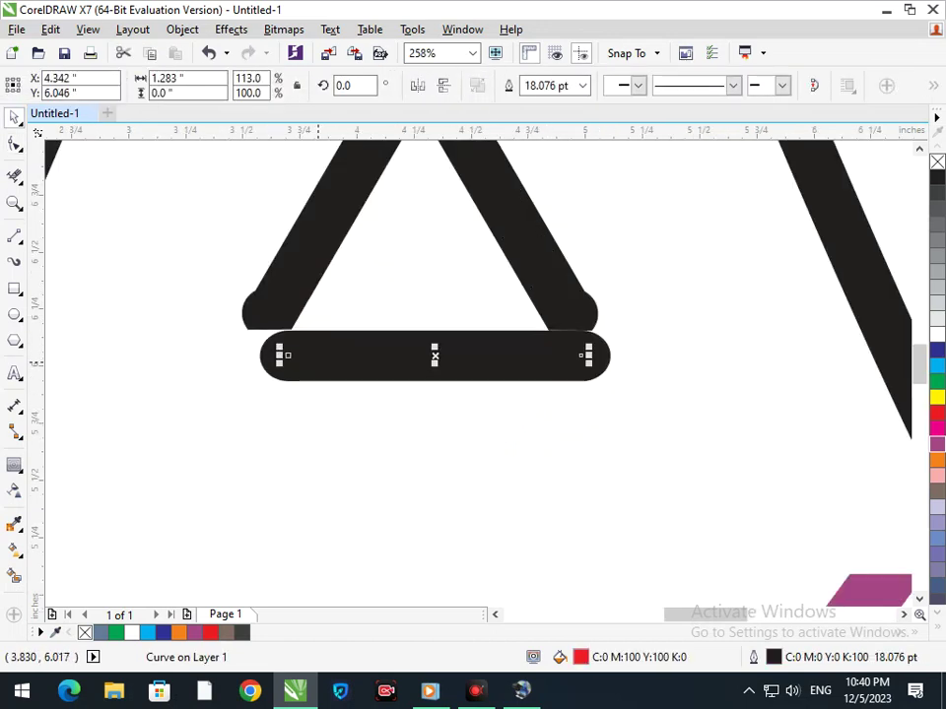
{"action": "left_click_drag", "start_coordinate": [264, 303], "coordinate": [322, 297]}
{"action": "key", "text": "ctrl+z"}
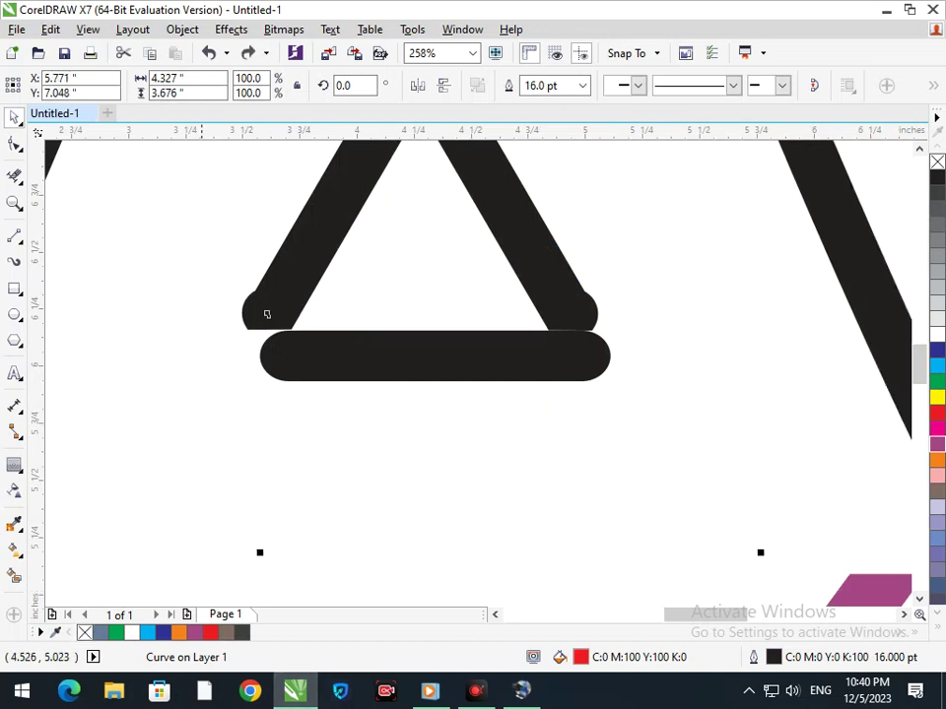
Delete the surplus node at the lower end of each slanted leg so both ends are cleanly rounded.
{"action": "key", "text": "F10"}
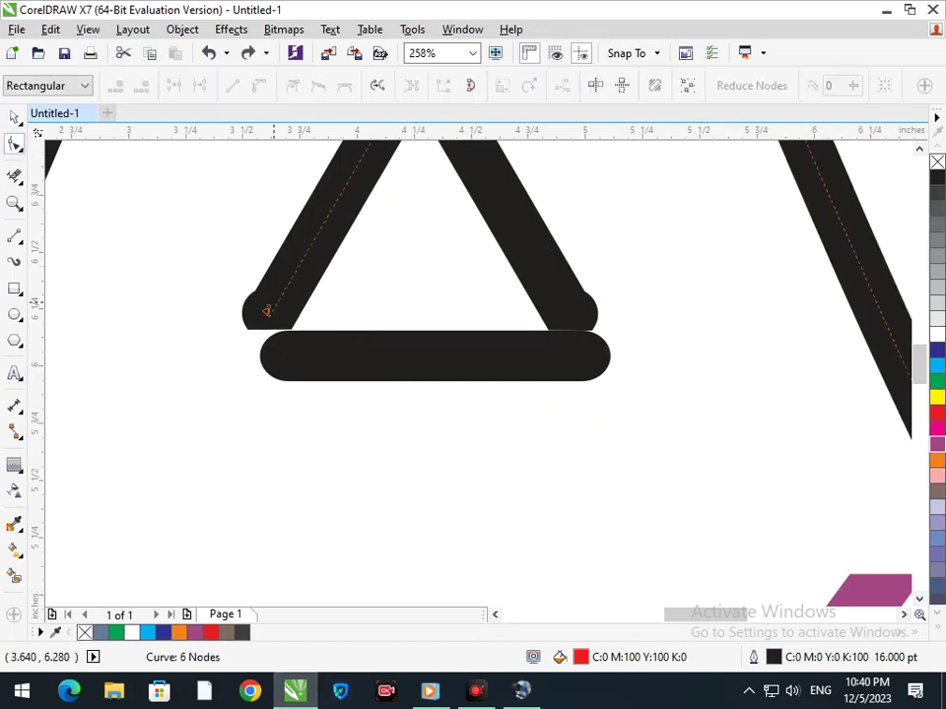
{"action": "left_click_drag", "start_coordinate": [266, 313], "coordinate": [247, 323]}
{"action": "key", "text": "Delete"}
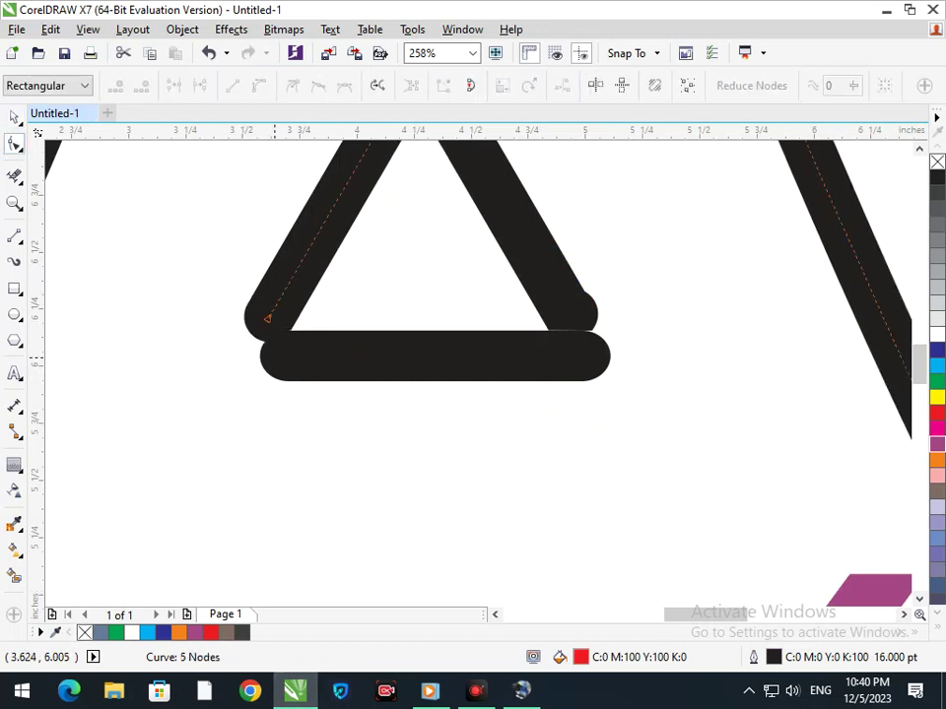
{"action": "left_click", "coordinate": [593, 319]}
{"action": "left_click", "coordinate": [573, 311]}
{"action": "key", "text": "Delete"}
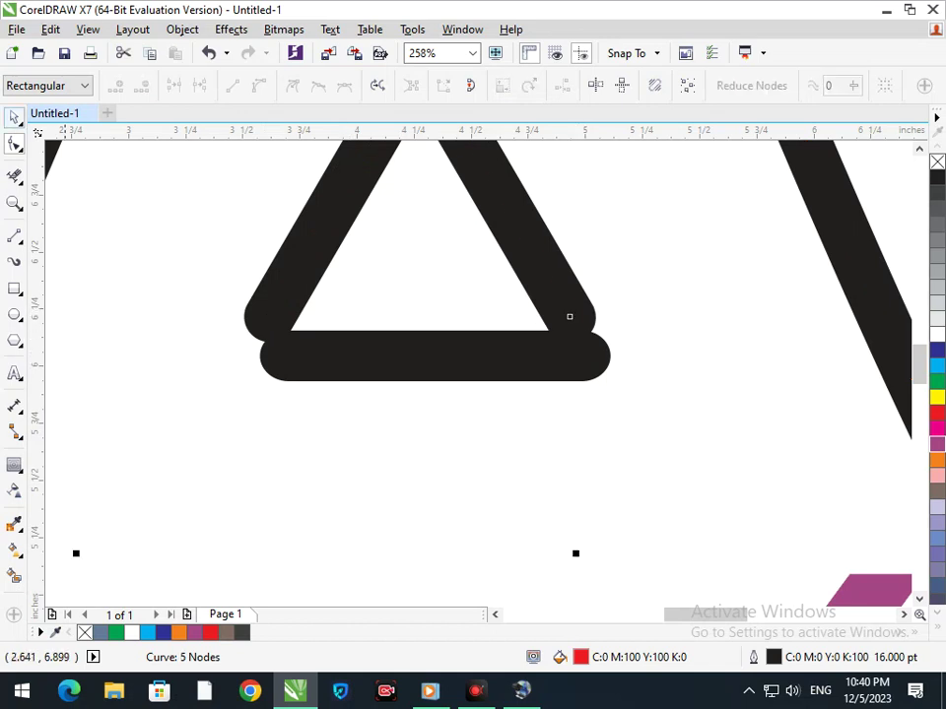
Move the base bar up to Y 6.183 inches so it closes the triangle flush with the rounded leg ends.
{"action": "key", "text": "space"}
{"action": "left_click_drag", "start_coordinate": [403, 356], "coordinate": [386, 324]}
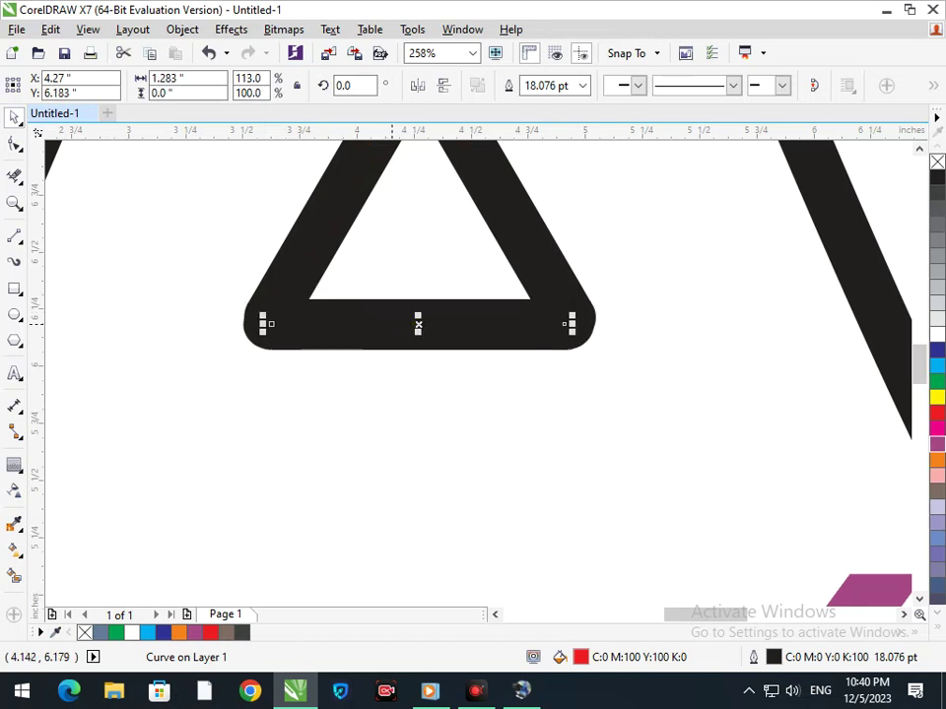
{"action": "left_click", "coordinate": [431, 397]}
{"action": "key", "text": "shift+F4"}
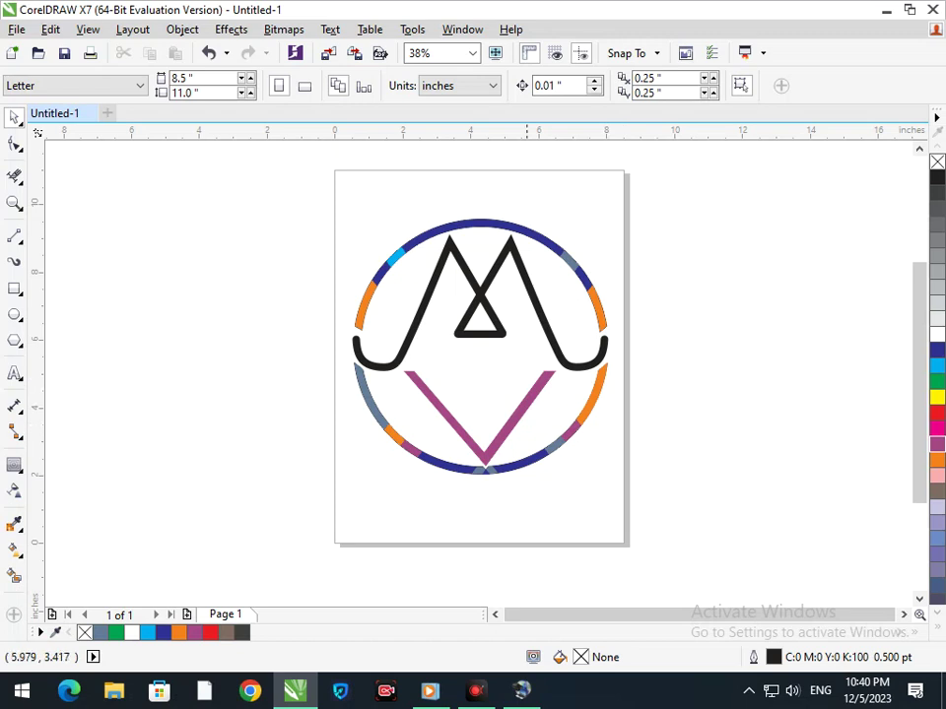
Weld the two black peak curves with the repositioned base bar into a single curve.
{"action": "left_click_drag", "start_coordinate": [635, 379], "coordinate": [404, 288]}
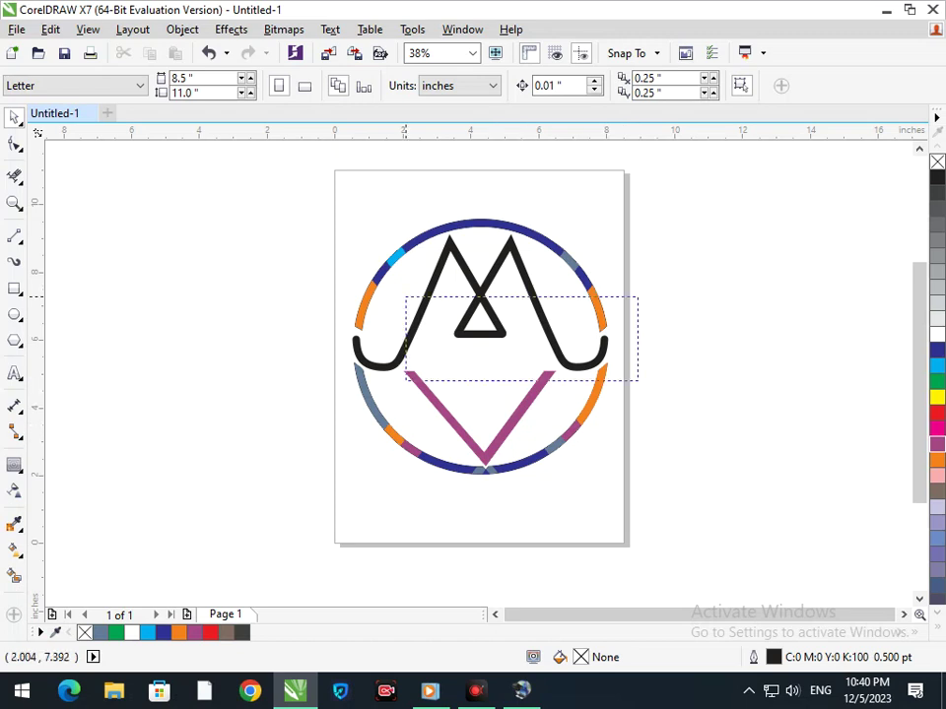
{"action": "left_click", "coordinate": [586, 361]}
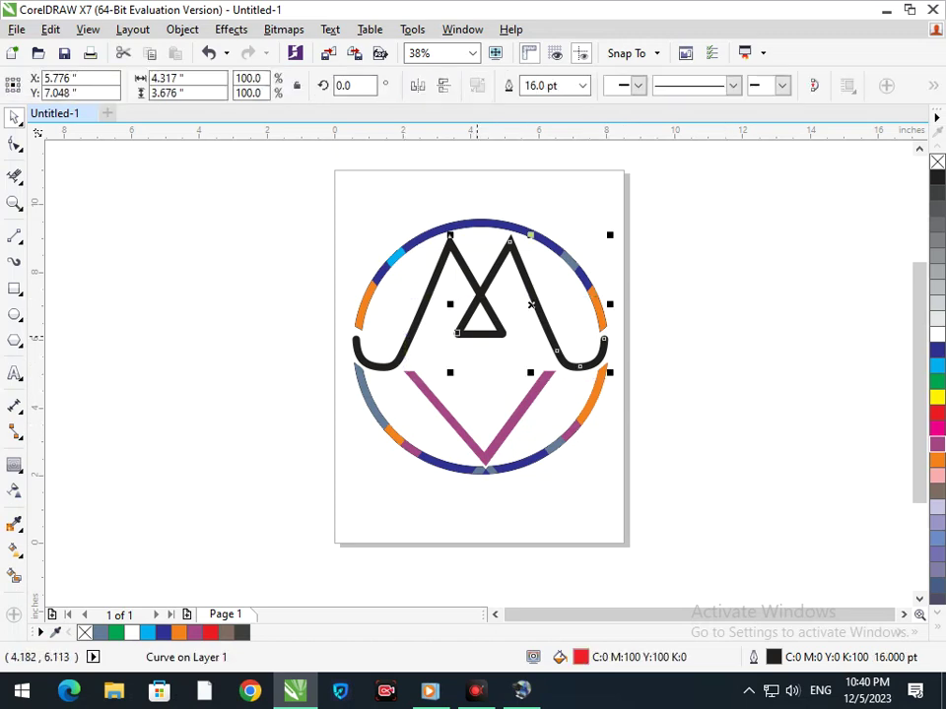
{"action": "left_click", "coordinate": [479, 333], "text": "shift"}
{"action": "left_click", "coordinate": [387, 366], "text": "shift"}
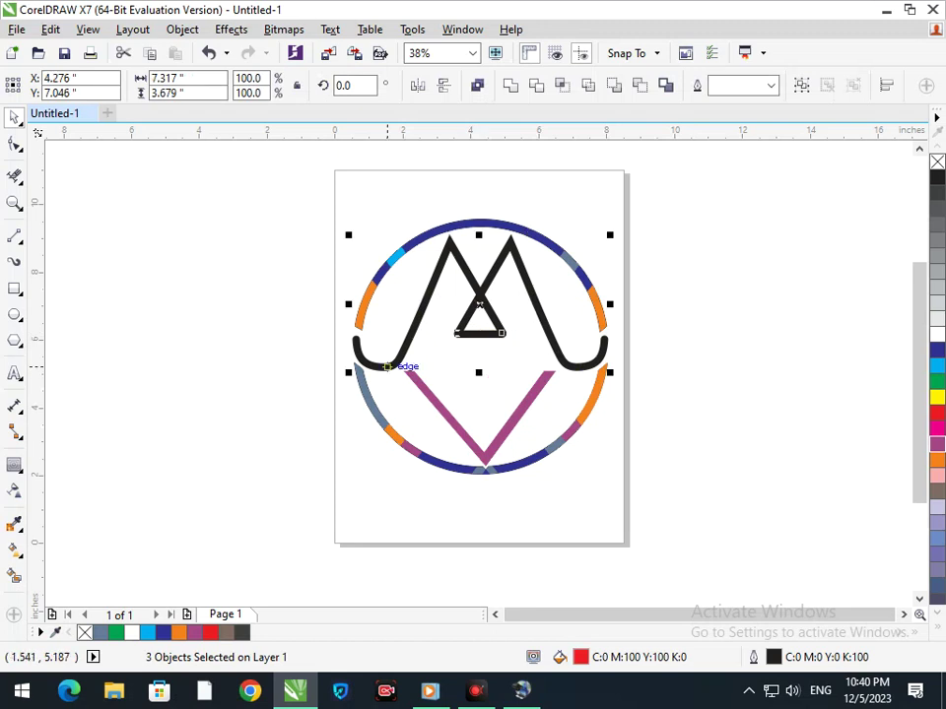
{"action": "left_click_drag", "start_coordinate": [388, 365], "coordinate": [301, 379]}
{"action": "key", "text": "ctrl+z"}
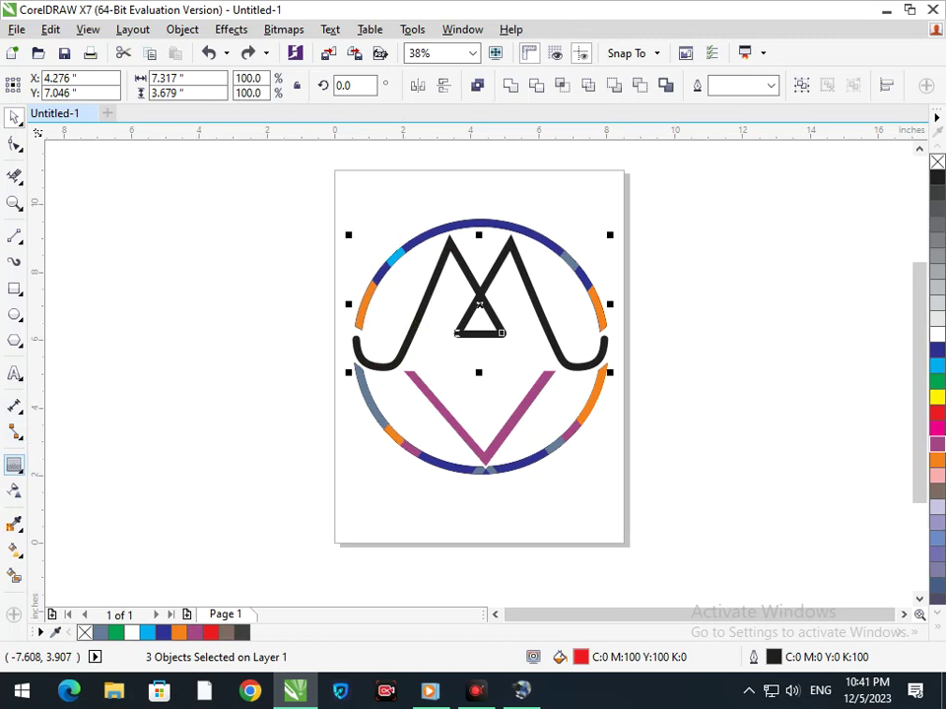
{"action": "left_click", "coordinate": [510, 85]}
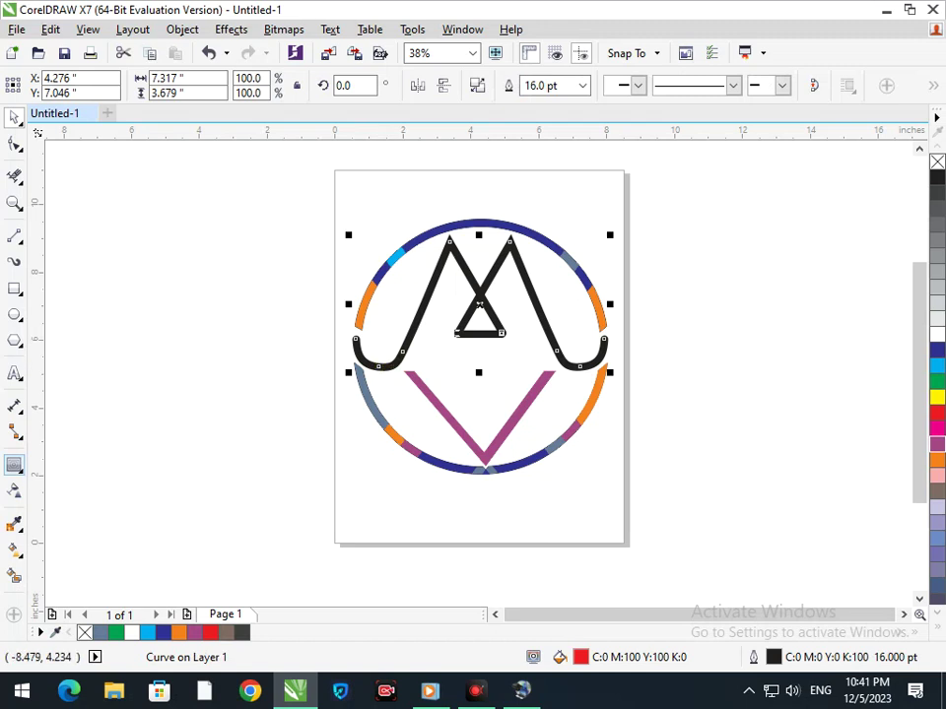
Apply a two-step outside contour with a 0.16-inch offset to the welded twin-peak curve.
{"action": "left_click", "coordinate": [16, 467]}
{"action": "left_click", "coordinate": [80, 484]}
{"action": "left_click_drag", "start_coordinate": [477, 366], "coordinate": [478, 372]}
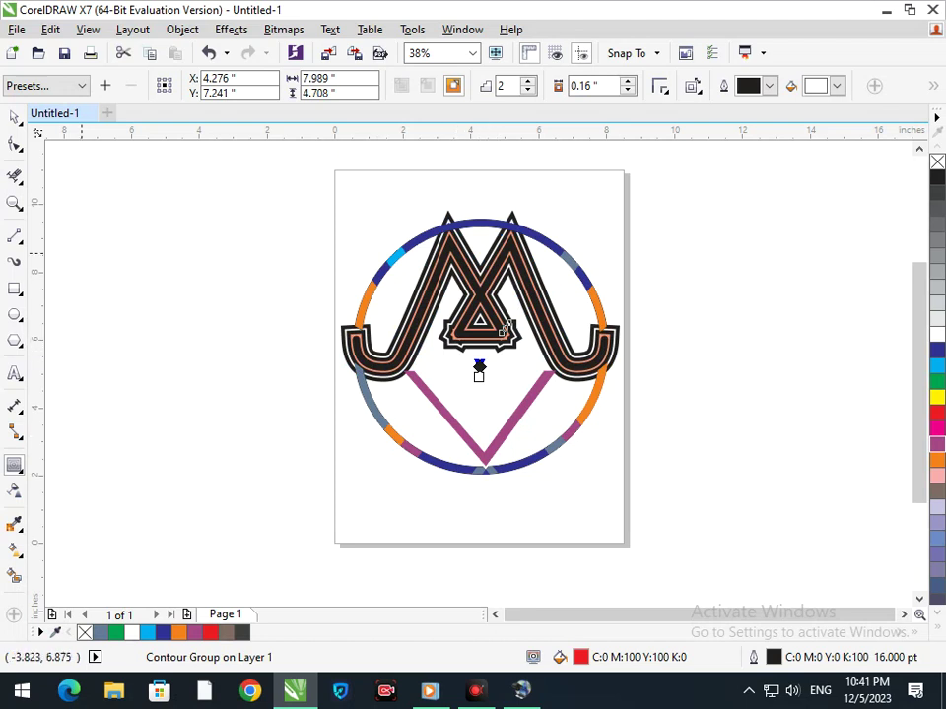
Try scaling the contoured twin-peak shape down to 92.4% and shifting it inside the ring, and undo the changes.
{"action": "left_click", "coordinate": [14, 116]}
{"action": "left_click", "coordinate": [96, 353]}
{"action": "left_click", "coordinate": [387, 370]}
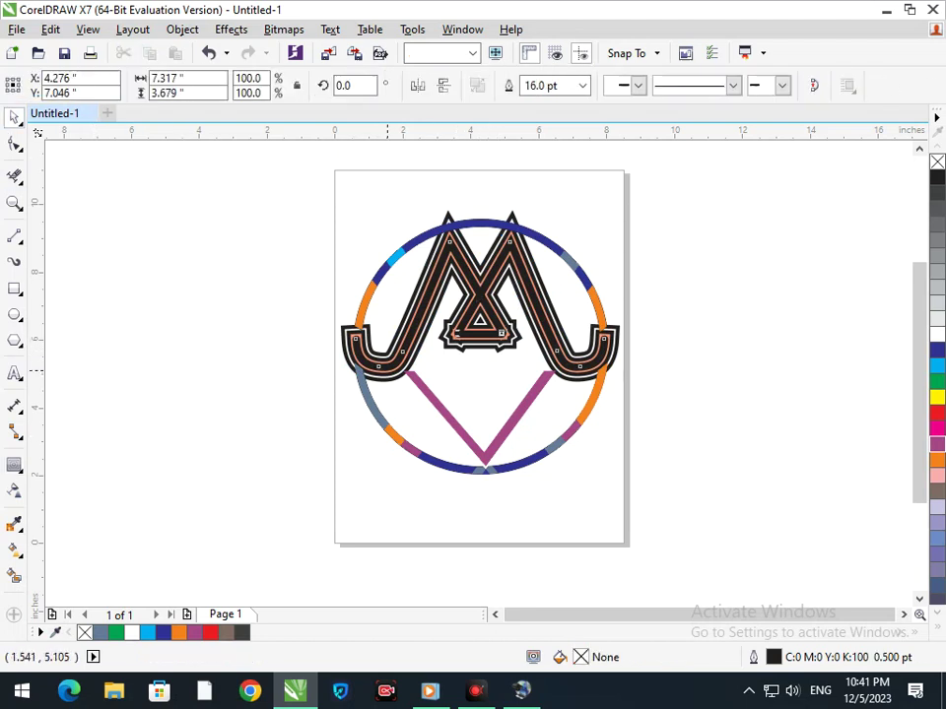
{"action": "left_click_drag", "start_coordinate": [344, 385], "coordinate": [373, 376]}
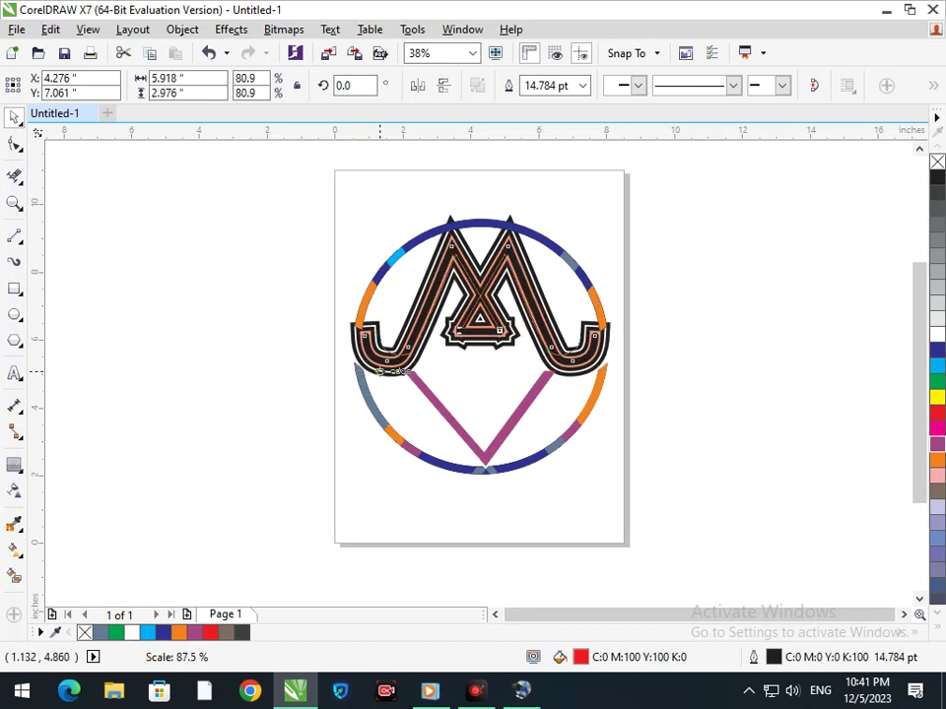
{"action": "left_click_drag", "start_coordinate": [426, 320], "coordinate": [426, 333]}
{"action": "key", "text": "ctrl+z"}
{"action": "key", "text": "ctrl+z"}
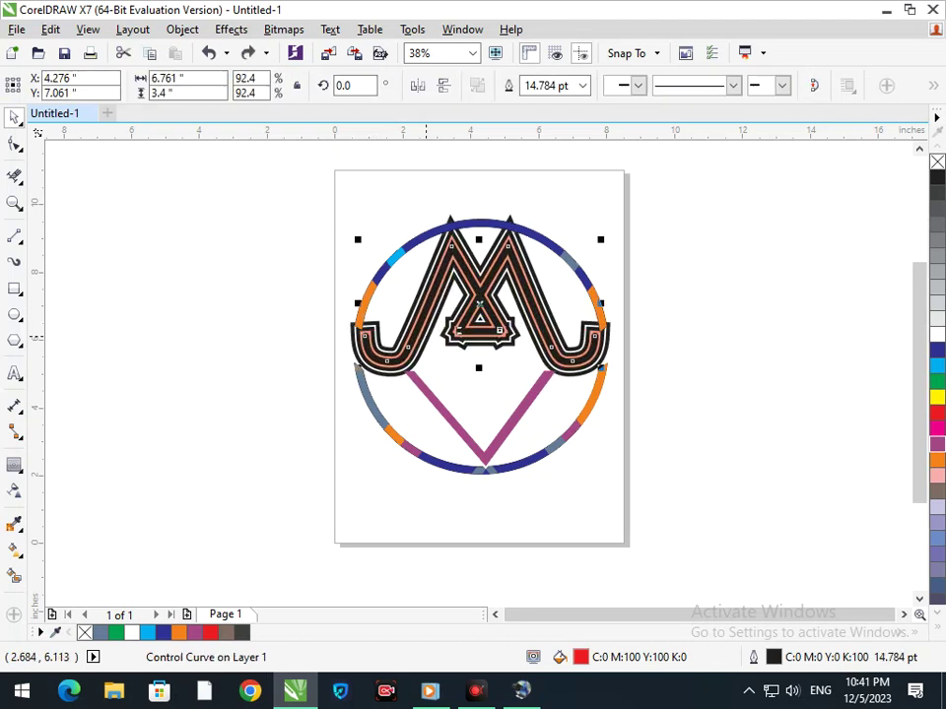
{"action": "key", "text": "ctrl+z"}
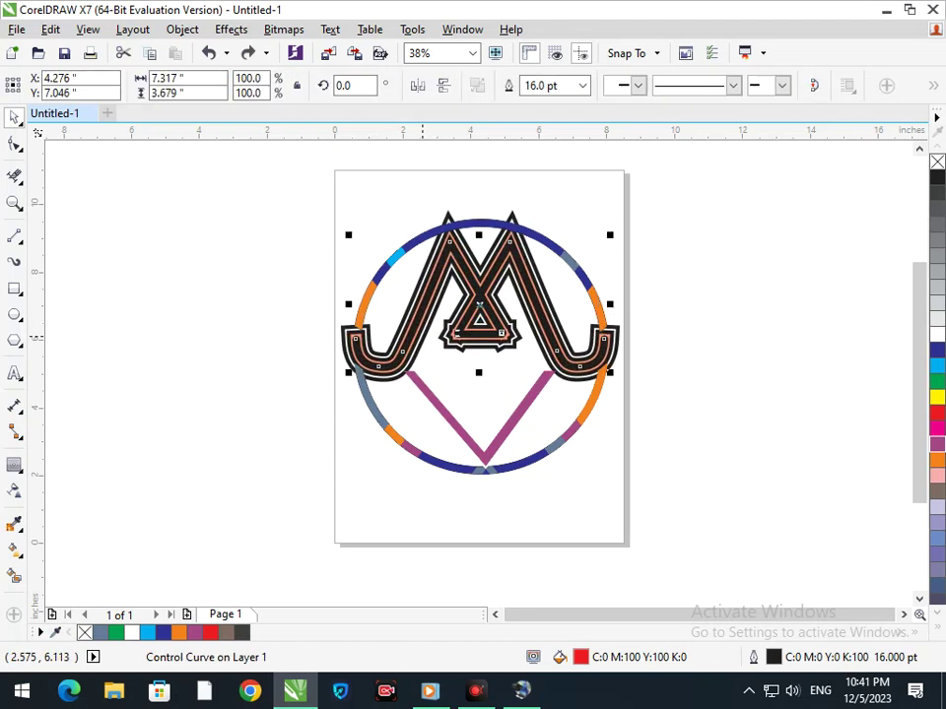
Move the contoured twin-peak shape away from the ring's center to X 6.746, Y 7.167 inches.
{"action": "left_click", "coordinate": [423, 345]}
{"action": "left_click", "coordinate": [418, 331]}
{"action": "left_click_drag", "start_coordinate": [542, 310], "coordinate": [624, 305]}
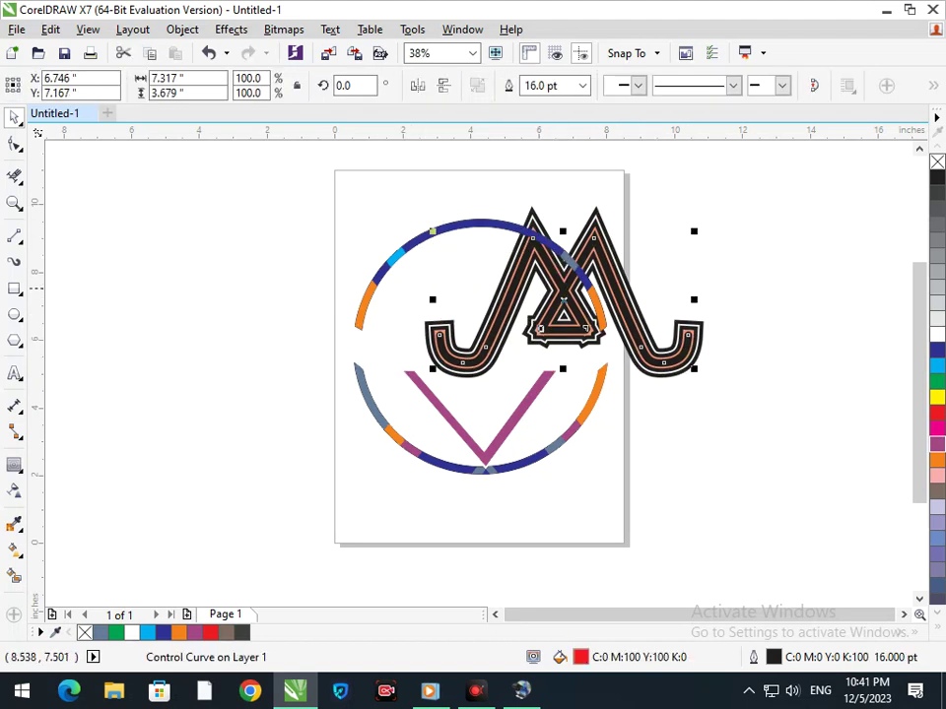
Undo the last move of the contoured twin-peak shape and reduce its contour offset to 0.06 inches.
{"action": "key", "text": "ctrl+z"}
{"action": "left_click", "coordinate": [627, 91]}
{"action": "left_click", "coordinate": [628, 91]}
{"action": "left_click", "coordinate": [627, 91]}
{"action": "left_click", "coordinate": [628, 90]}
{"action": "left_click", "coordinate": [627, 90]}
{"action": "left_click", "coordinate": [627, 90]}
{"action": "left_click", "coordinate": [627, 90]}
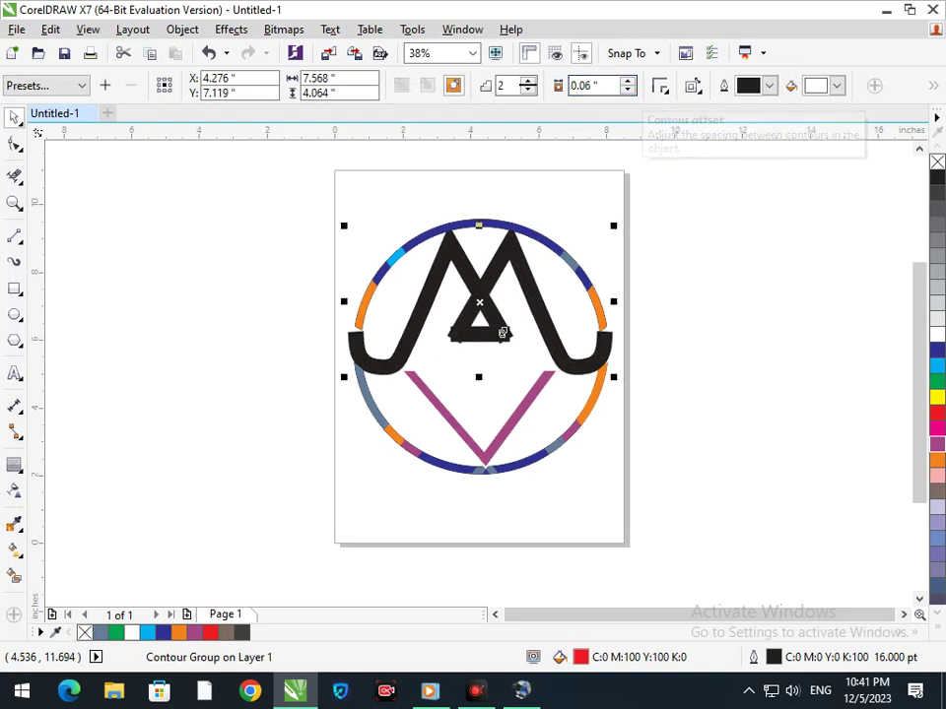
Try a higher number of contour steps on the twin-peak shape, and return it to two steps.
{"action": "left_click", "coordinate": [528, 82]}
{"action": "type", "text": "4"}
{"action": "key", "text": "Return"}
{"action": "type", "text": "6"}
{"action": "key", "text": "Return"}
{"action": "left_click", "coordinate": [528, 90]}
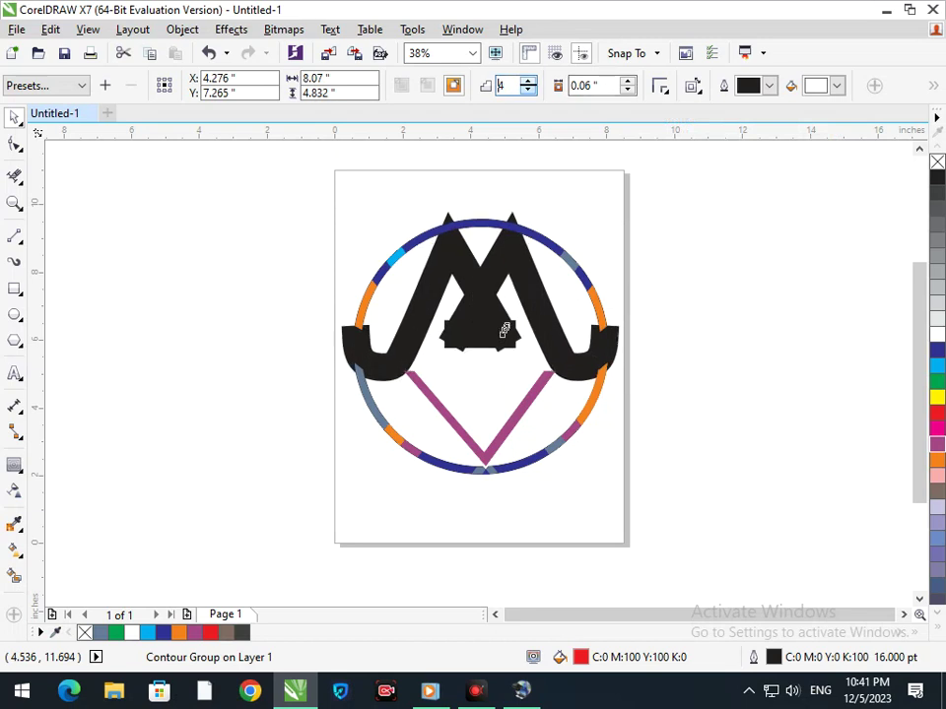
{"action": "left_click", "coordinate": [528, 90]}
{"action": "left_click", "coordinate": [528, 90]}
{"action": "left_click", "coordinate": [528, 90]}
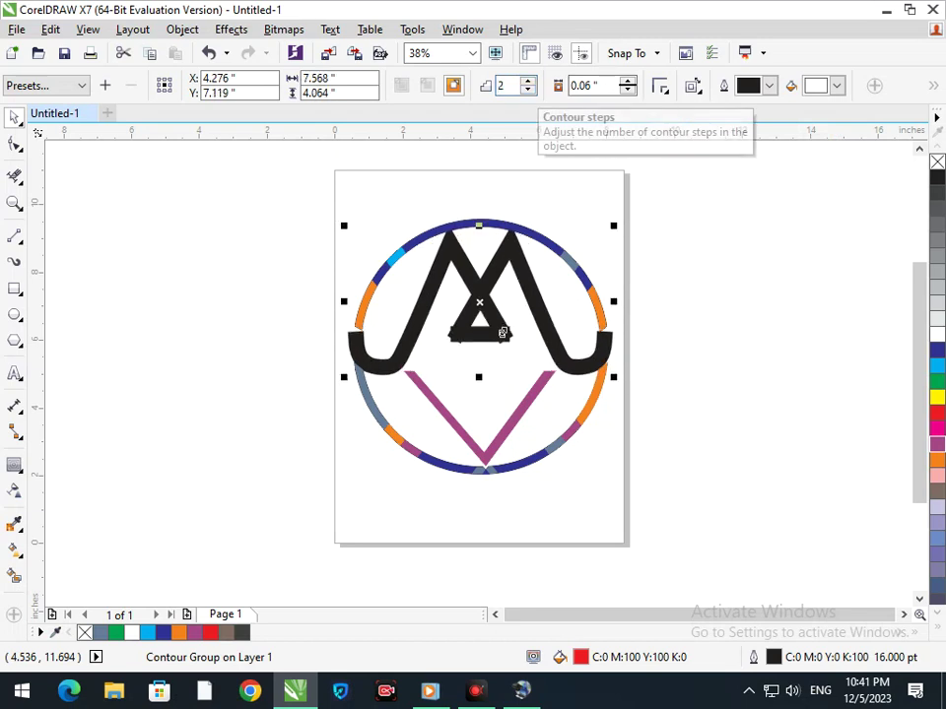
Increase the twin-peak shape's contour offset to 0.11 inches.
{"action": "left_click", "coordinate": [628, 82]}
{"action": "left_click", "coordinate": [627, 82]}
{"action": "key", "text": "Up"}
{"action": "key", "text": "Up"}
{"action": "key", "text": "Up"}
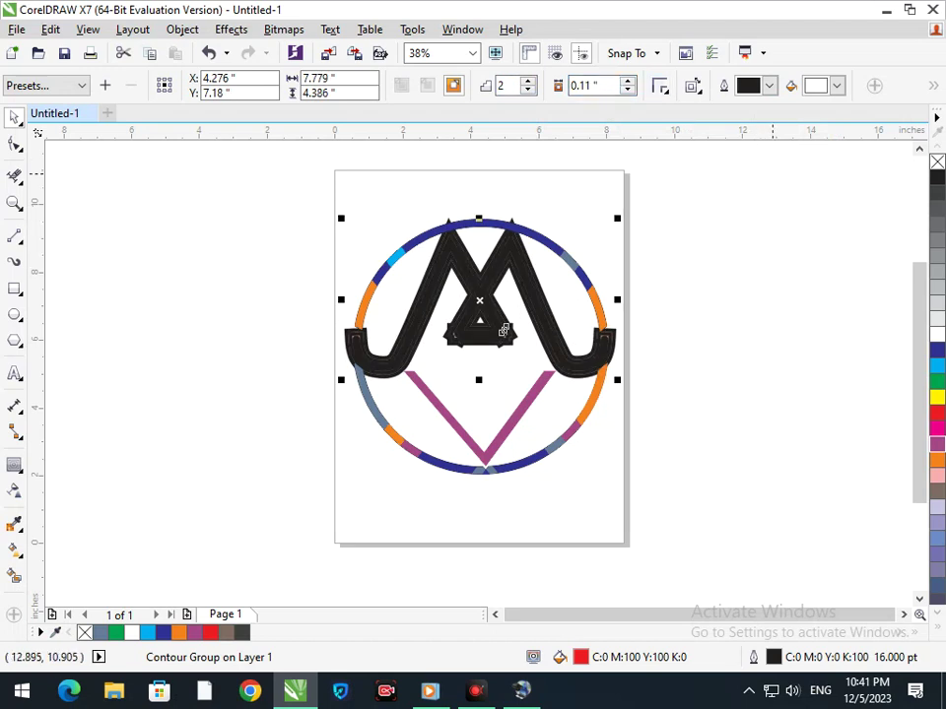
Set the contour's outline color to red and its fill color to magenta, and deselect the shape.
{"action": "left_click", "coordinate": [769, 86]}
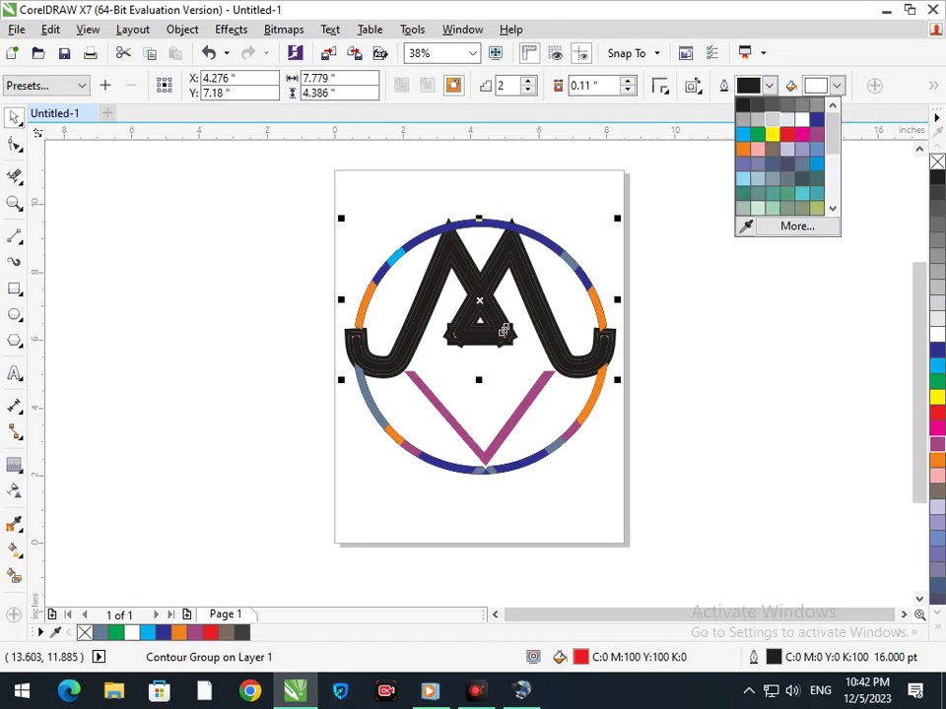
{"action": "left_click", "coordinate": [780, 126]}
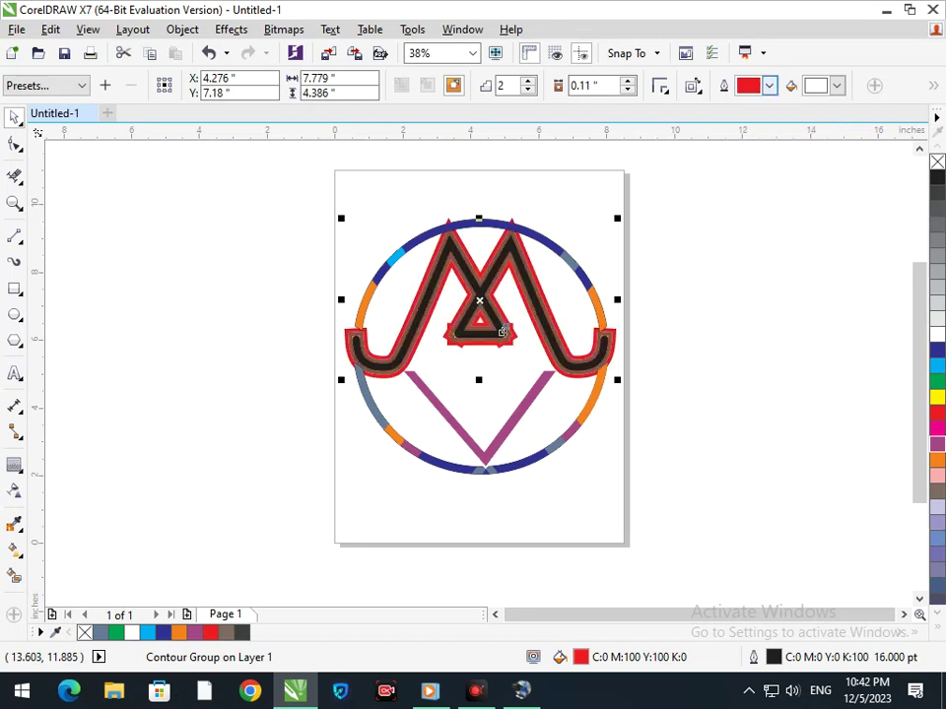
{"action": "left_click", "coordinate": [836, 86]}
{"action": "left_click", "coordinate": [848, 126]}
{"action": "left_click", "coordinate": [836, 86]}
{"action": "left_click", "coordinate": [869, 104]}
{"action": "left_click", "coordinate": [737, 345]}
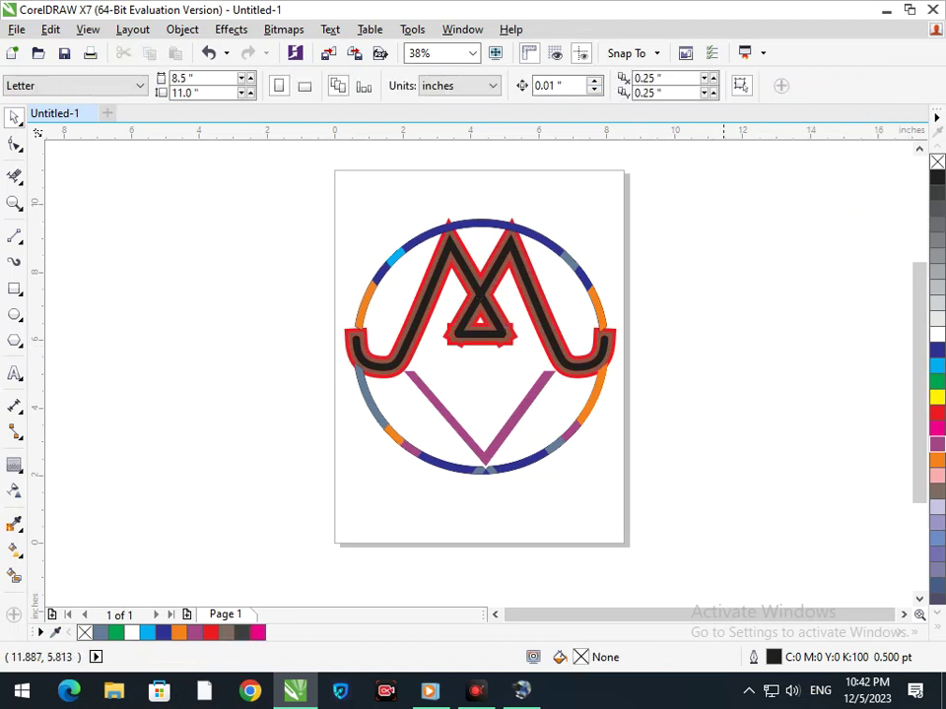
Break the contour group apart to separate the contours from the twin-peak curve, keeping the shape in its original position.
{"action": "left_click_drag", "start_coordinate": [483, 323], "coordinate": [477, 344]}
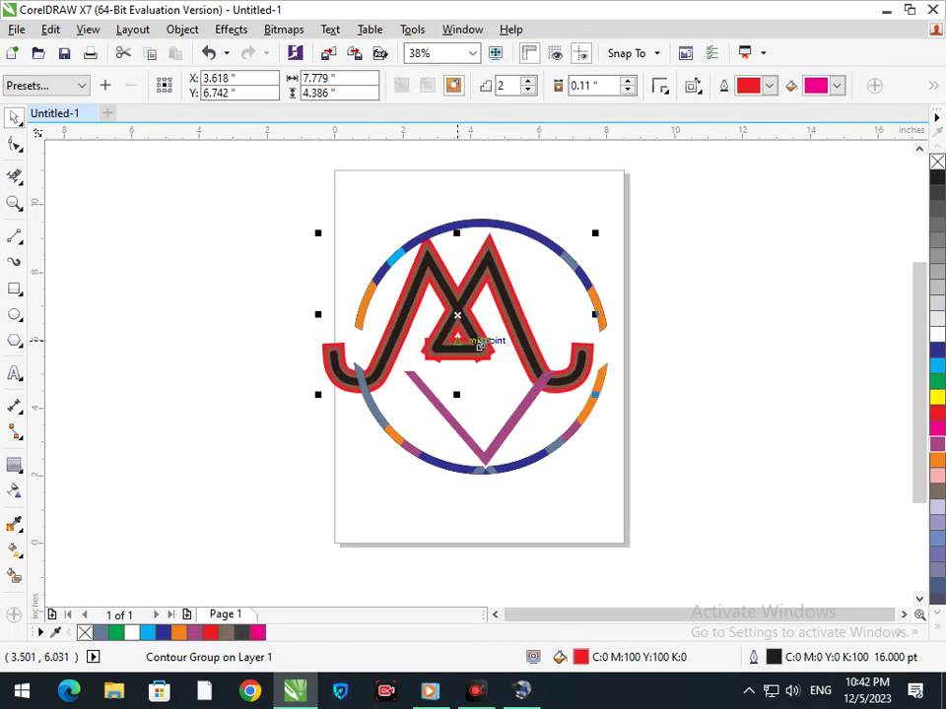
{"action": "key", "text": "ctrl+z"}
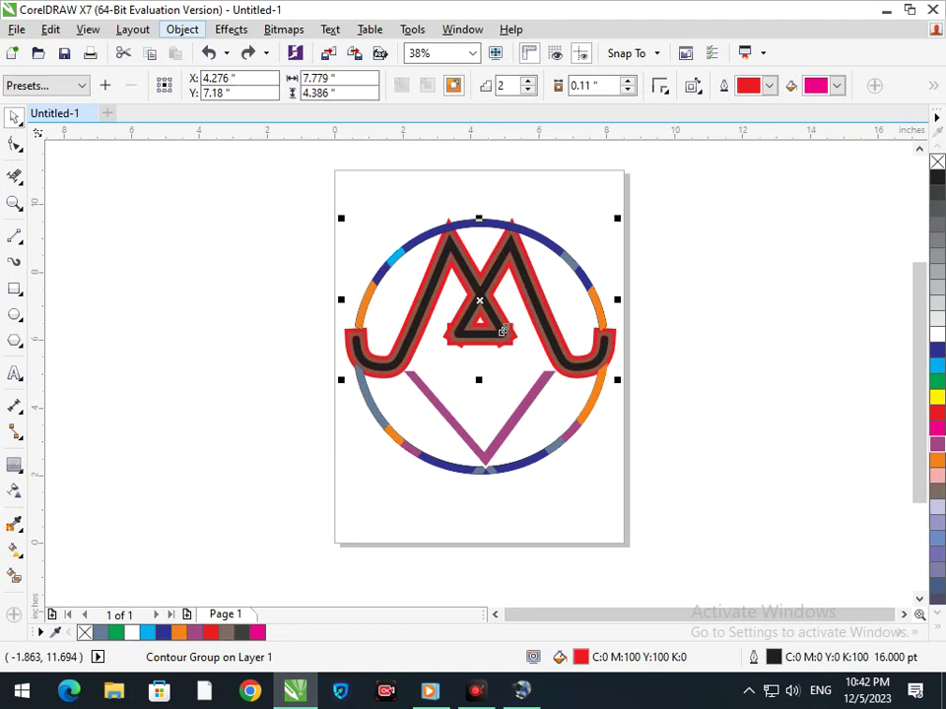
{"action": "left_click", "coordinate": [182, 28]}
{"action": "left_click", "coordinate": [256, 304]}
{"action": "key", "text": "Escape"}
{"action": "left_click", "coordinate": [465, 332]}
{"action": "left_click_drag", "start_coordinate": [657, 306], "coordinate": [623, 314]}
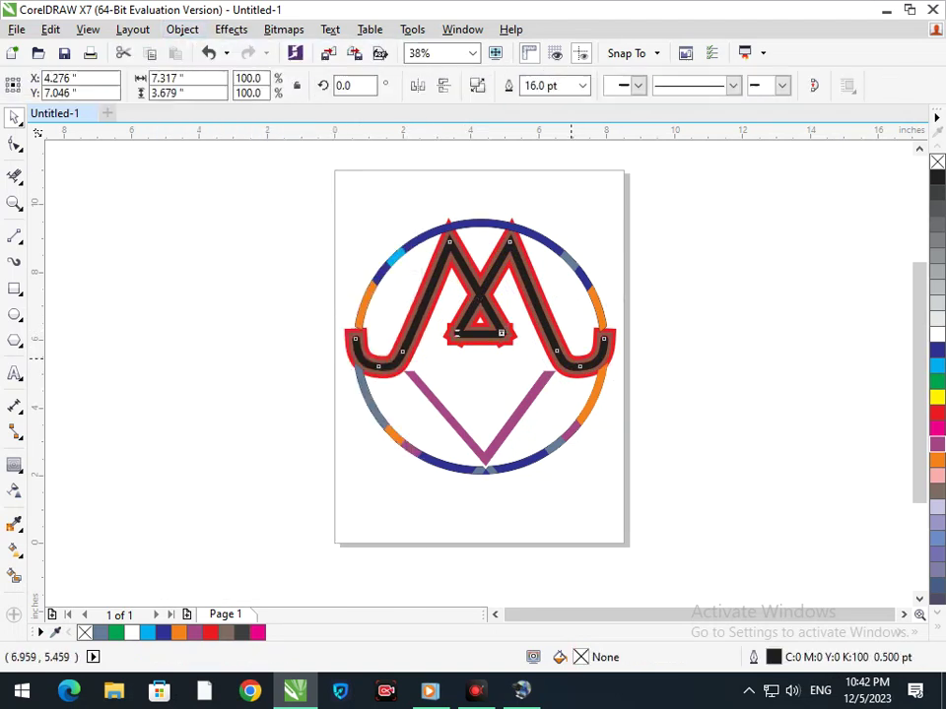
Color the inner twin-peak curve's fill and outline white.
{"action": "left_click_drag", "start_coordinate": [560, 355], "coordinate": [572, 412]}
{"action": "key", "text": "ctrl+z"}
{"action": "left_click", "coordinate": [937, 335]}
{"action": "right_click", "coordinate": [937, 335]}
{"action": "key", "text": "Escape"}
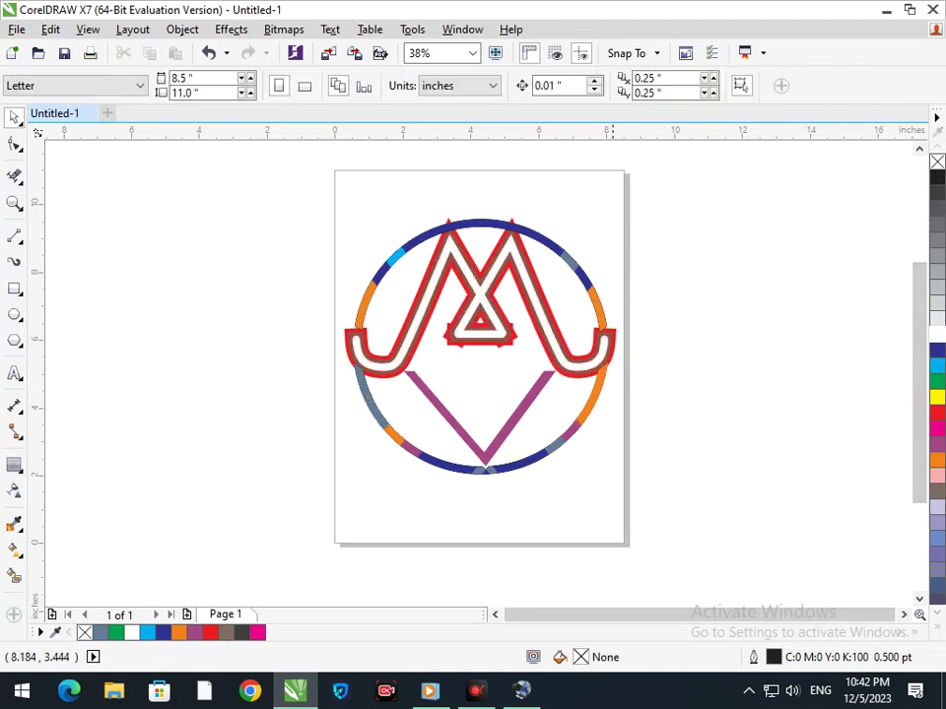
Select the separated contour group around the twin-peak shape and ungroup its two curves.
{"action": "scroll", "coordinate": [465, 344], "scroll_direction": "up", "scroll_amount": 5}
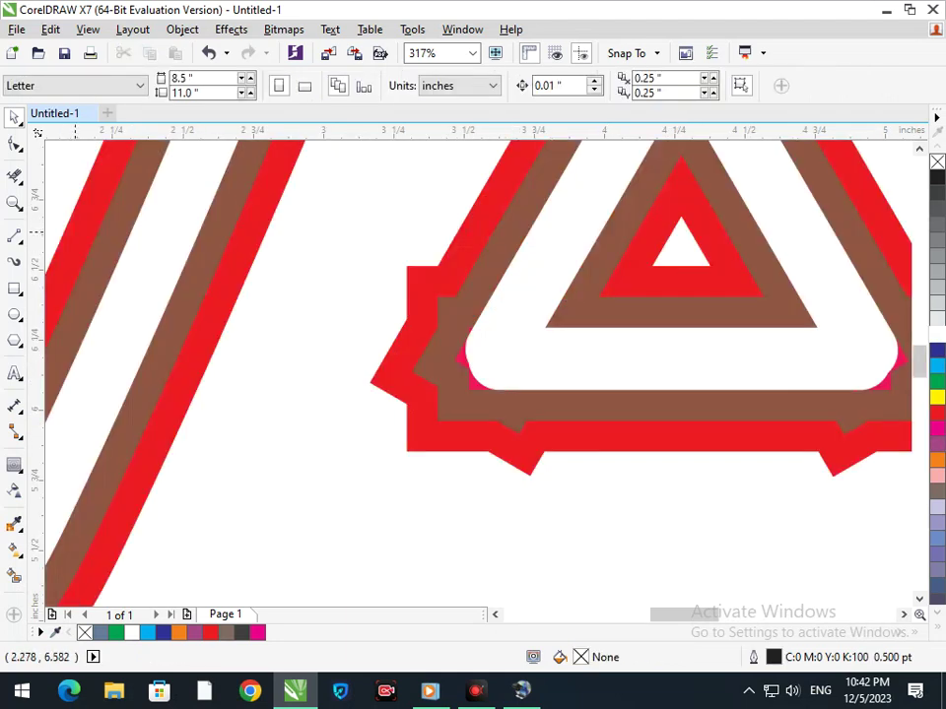
{"action": "left_click", "coordinate": [14, 144]}
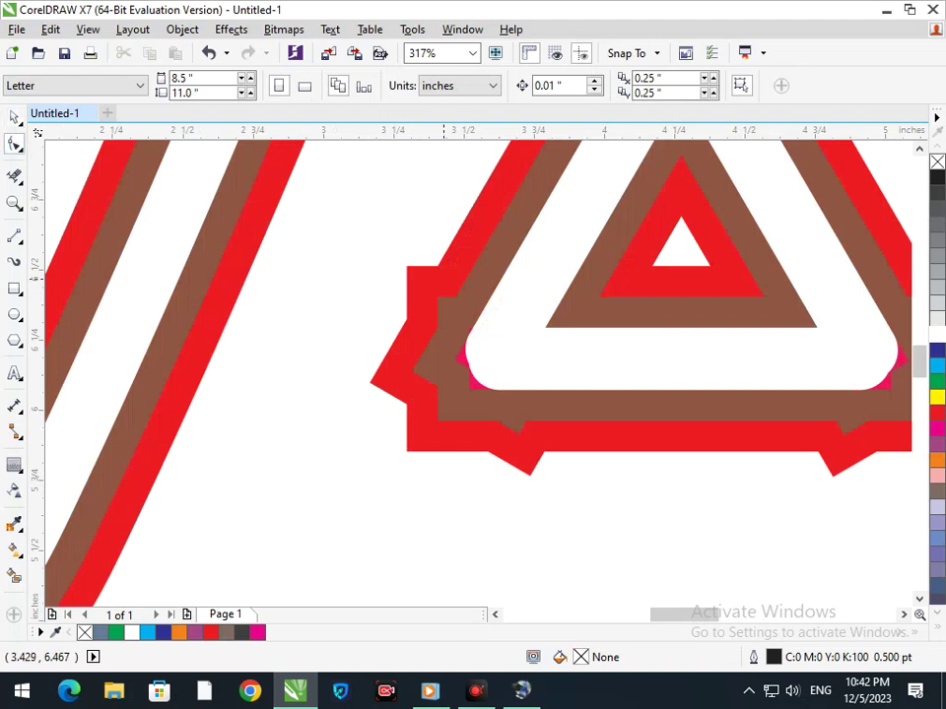
{"action": "left_click", "coordinate": [74, 366]}
{"action": "left_click", "coordinate": [17, 120]}
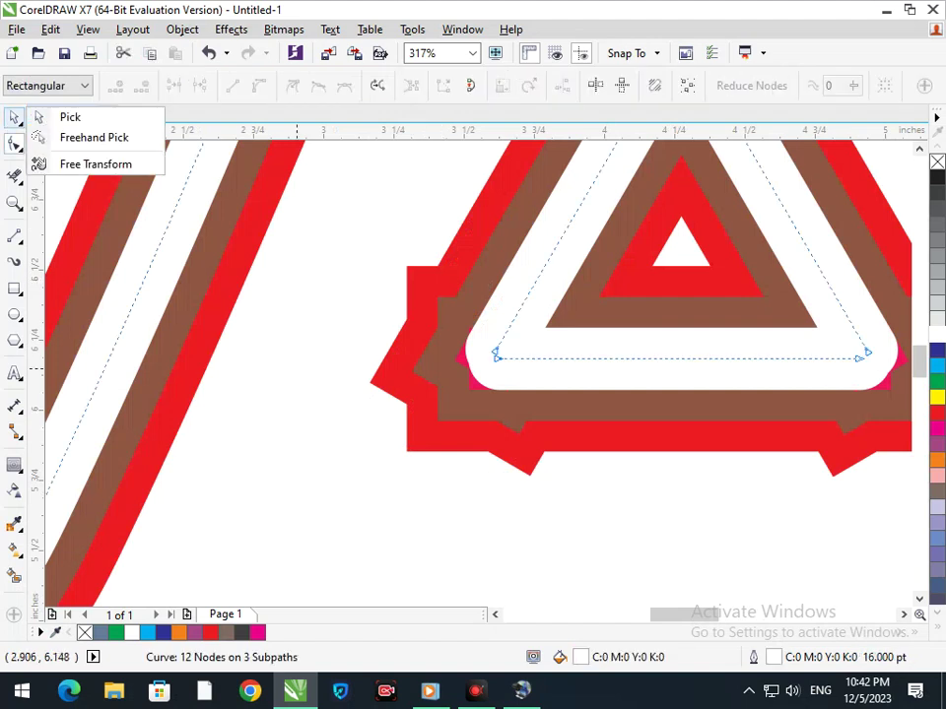
{"action": "left_click", "coordinate": [378, 268]}
{"action": "left_click", "coordinate": [14, 117]}
{"action": "left_click_drag", "start_coordinate": [417, 284], "coordinate": [387, 317]}
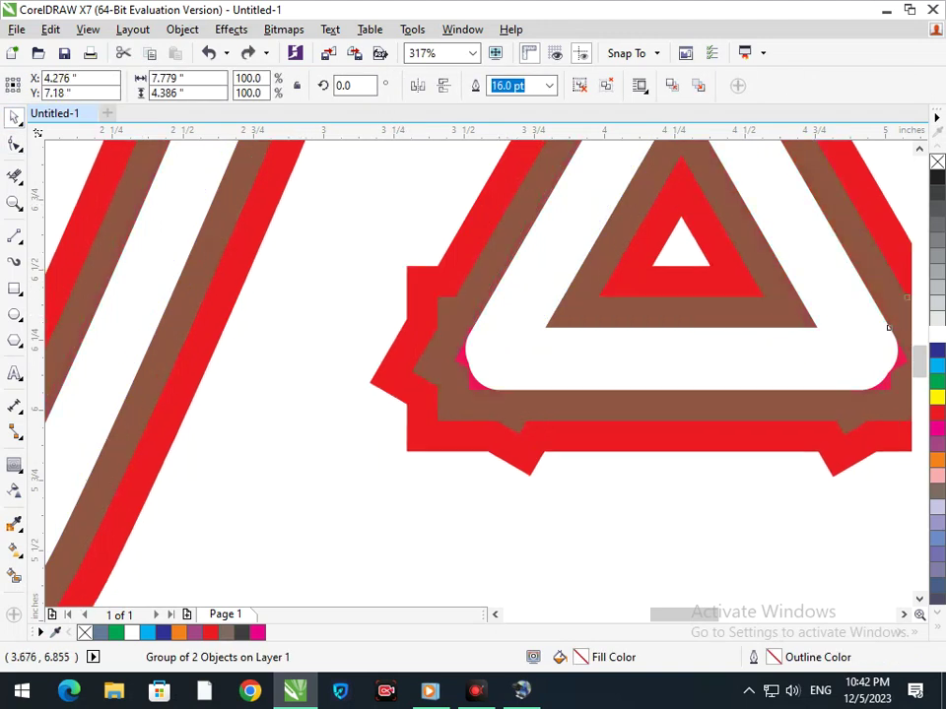
{"action": "key", "text": "ctrl+u"}
Clean up the jagged lower-left corner of the triangle base by removing and repositioning contour nodes with the Shape tool.
{"action": "left_click", "coordinate": [14, 144]}
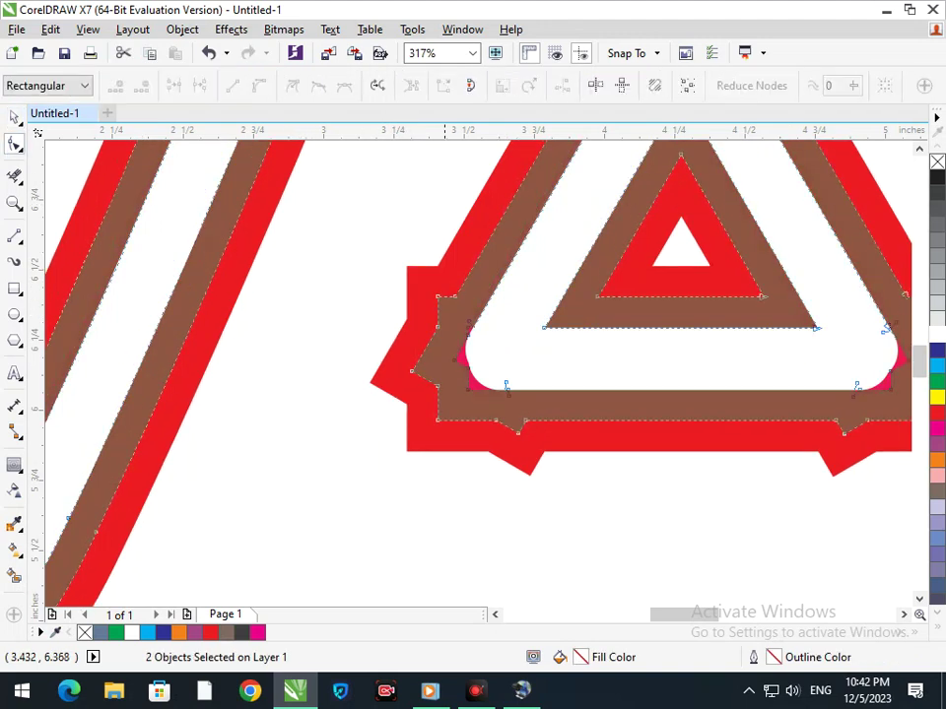
{"action": "left_click_drag", "start_coordinate": [438, 297], "coordinate": [450, 295]}
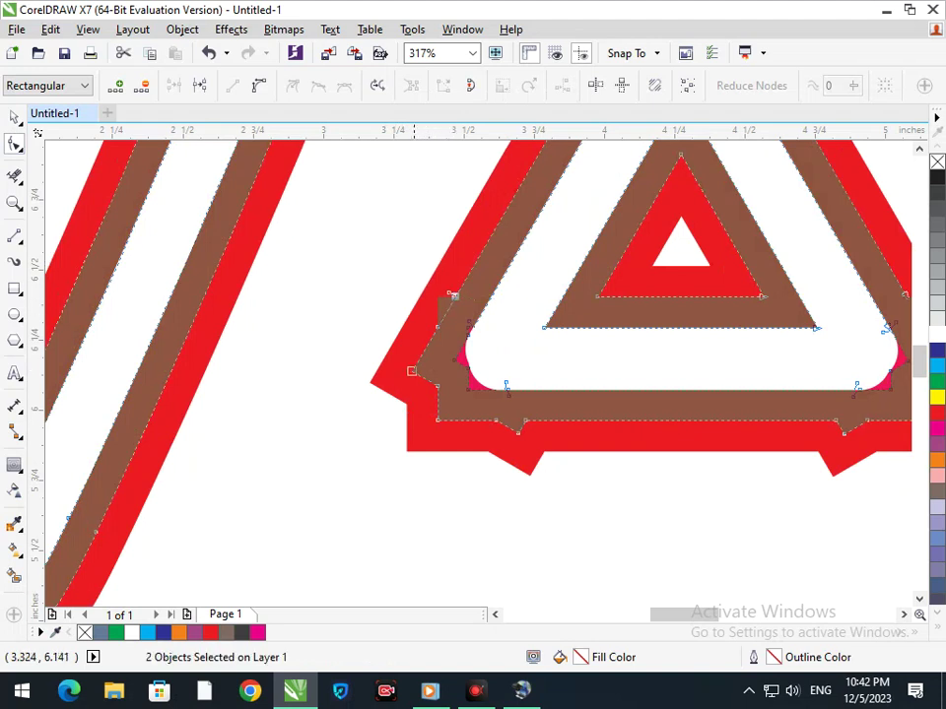
{"action": "left_click_drag", "start_coordinate": [437, 387], "coordinate": [421, 393]}
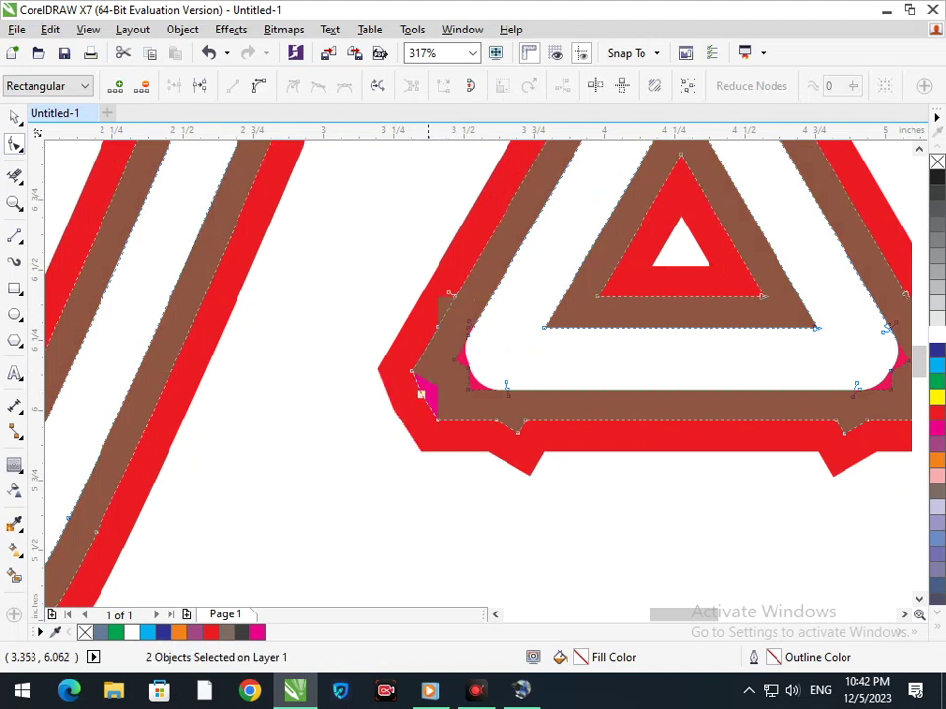
{"action": "mouse_move", "coordinate": [518, 431]}
{"action": "left_mouse_down"}
{"action": "mouse_move", "coordinate": [505, 425]}
{"action": "mouse_move", "coordinate": [528, 418]}
{"action": "mouse_move", "coordinate": [526, 425]}
{"action": "left_mouse_up"}
{"action": "left_click", "coordinate": [443, 300]}
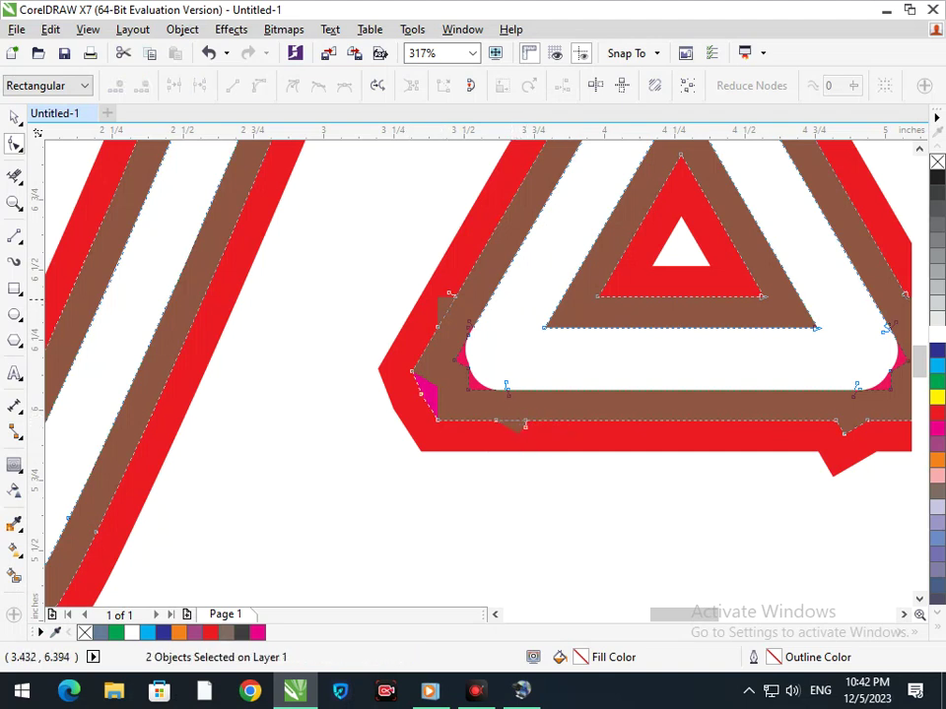
{"action": "left_click", "coordinate": [453, 294]}
{"action": "left_click", "coordinate": [443, 388]}
{"action": "mouse_move", "coordinate": [469, 369]}
{"action": "left_mouse_down"}
{"action": "mouse_move", "coordinate": [461, 364]}
{"action": "mouse_move", "coordinate": [459, 381]}
{"action": "mouse_move", "coordinate": [469, 379]}
{"action": "mouse_move", "coordinate": [458, 379]}
{"action": "left_mouse_up"}
{"action": "key", "text": "shift+F4"}
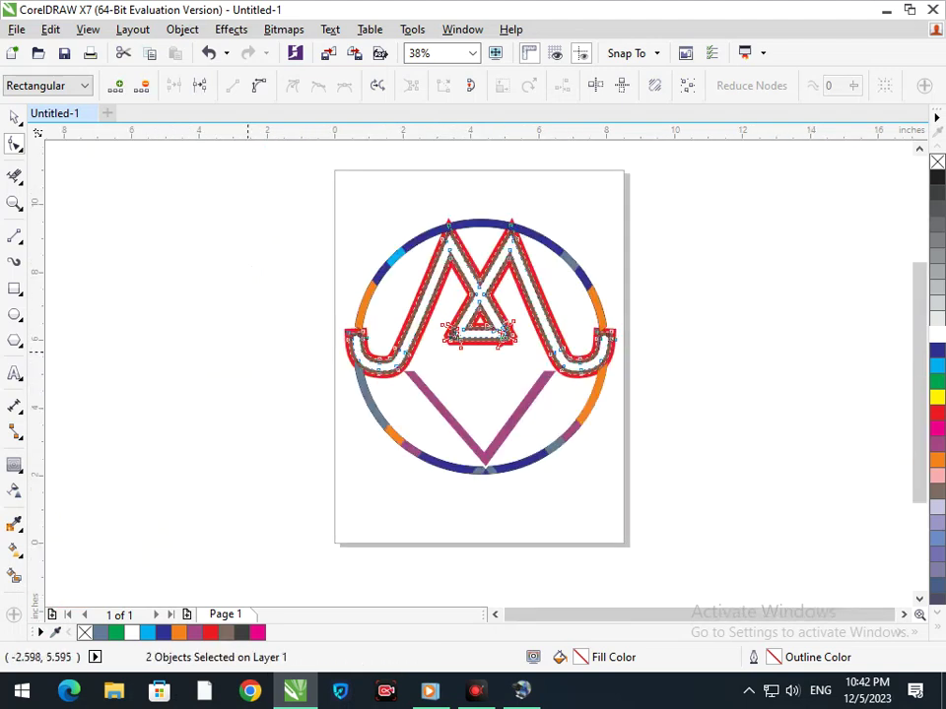
{"action": "left_click", "coordinate": [14, 117]}
{"action": "left_click", "coordinate": [175, 258]}
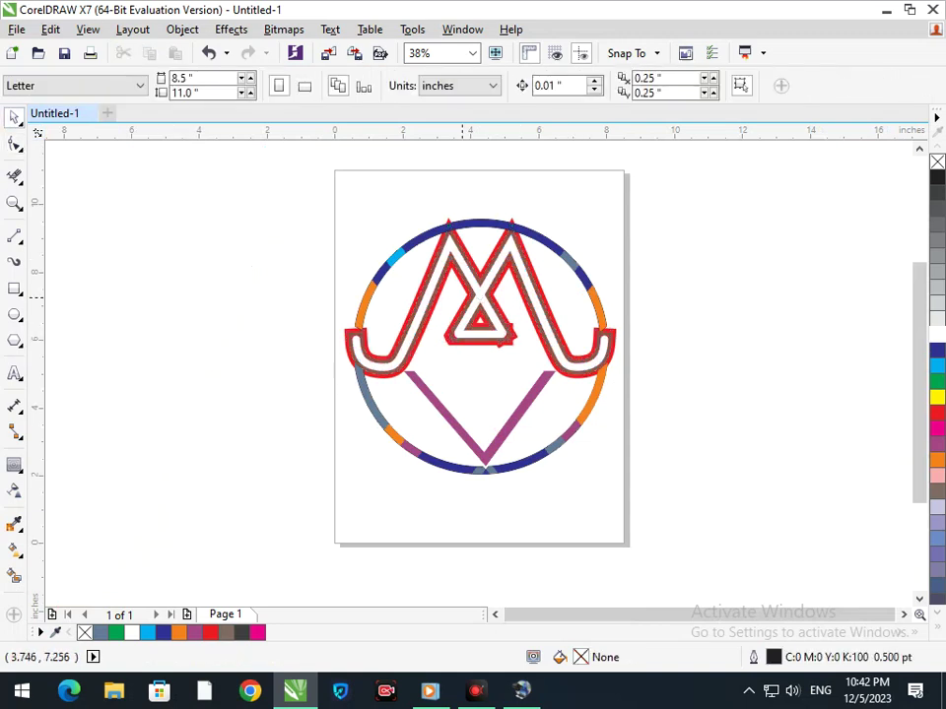
Delete the red contour's protruding nodes beside the lower-right corner of the triangle base.
{"action": "scroll", "coordinate": [512, 345], "scroll_direction": "up", "scroll_amount": 4}
{"action": "key", "text": "F10"}
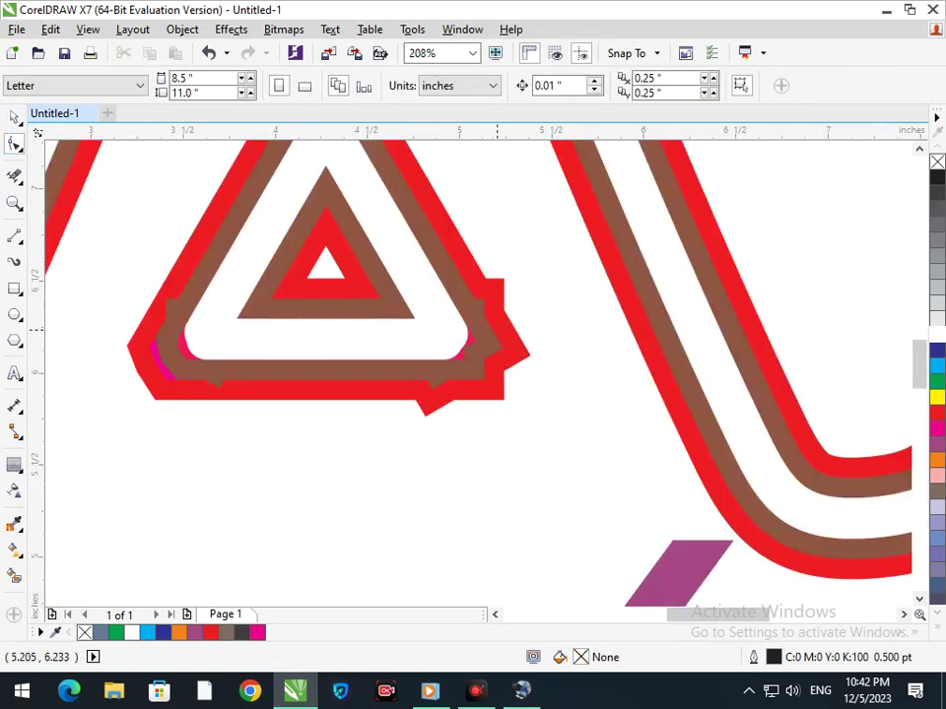
{"action": "left_click", "coordinate": [509, 354]}
{"action": "left_click_drag", "start_coordinate": [501, 347], "coordinate": [481, 318]}
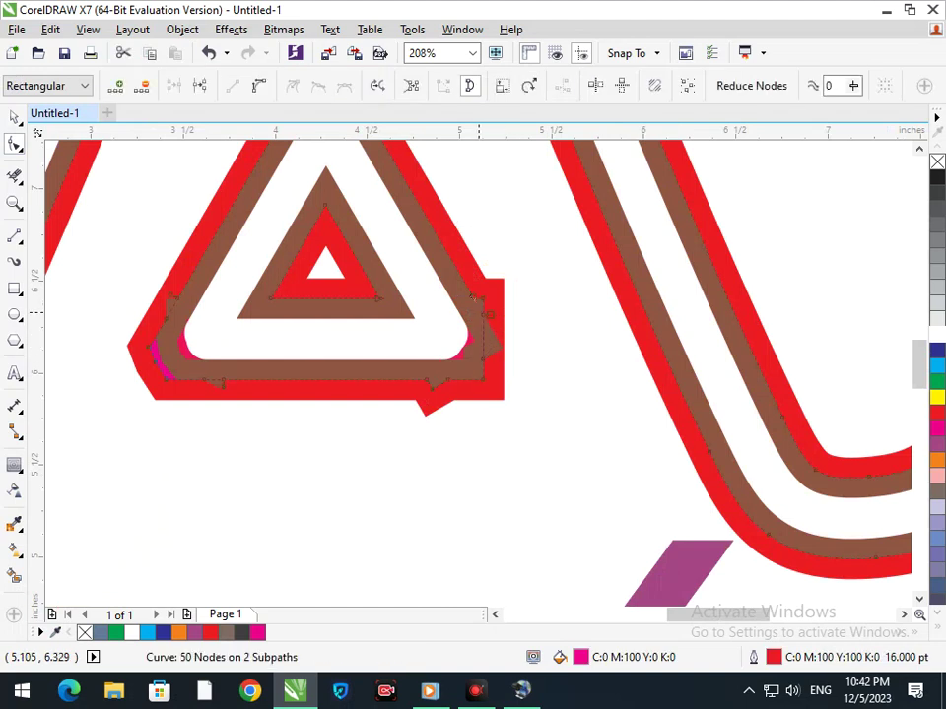
{"action": "key", "text": "Delete"}
{"action": "left_click", "coordinate": [481, 303]}
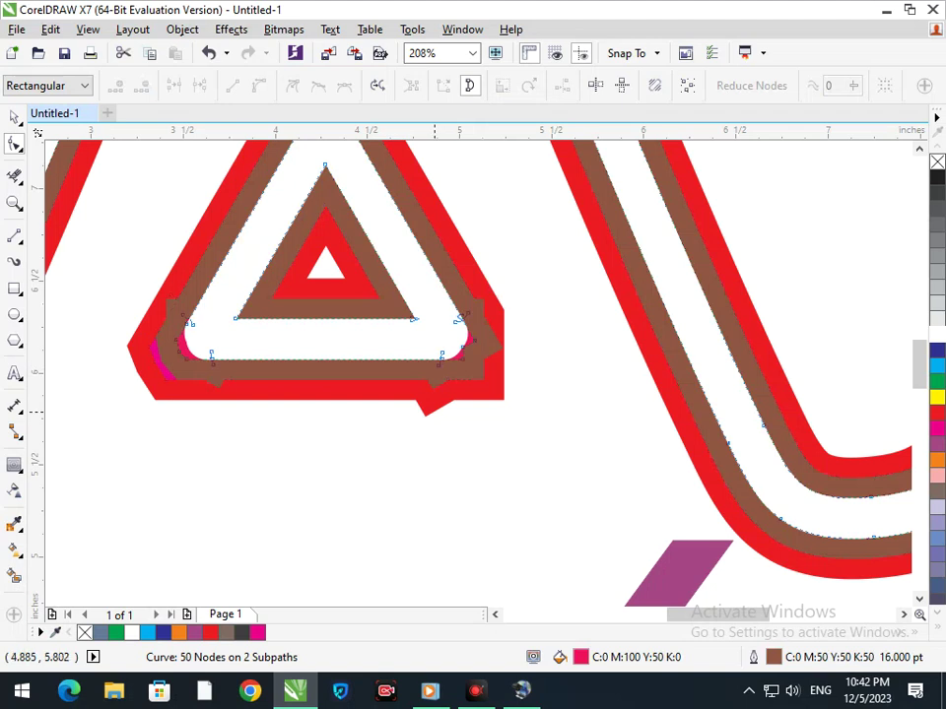
Remove the red contour's remaining spike below the triangle base near its lower-right corner.
{"action": "left_click", "coordinate": [430, 412]}
{"action": "left_click", "coordinate": [14, 117]}
{"action": "left_click", "coordinate": [298, 506]}
{"action": "left_click", "coordinate": [432, 410]}
{"action": "left_click_drag", "start_coordinate": [431, 410], "coordinate": [432, 436]}
{"action": "key", "text": "ctrl+z"}
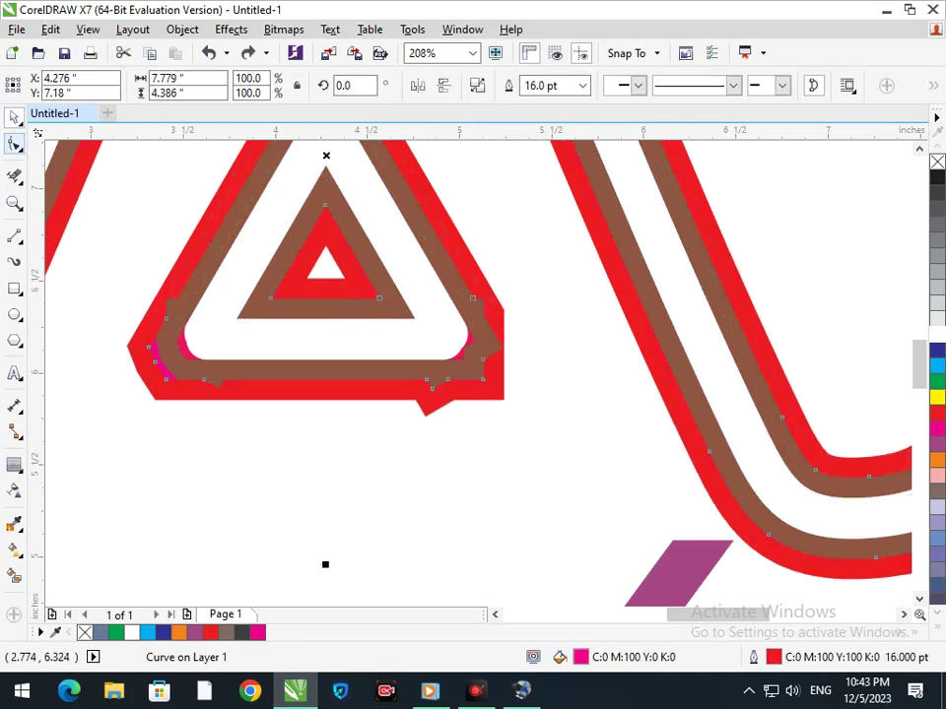
{"action": "left_click", "coordinate": [14, 144]}
{"action": "mouse_move", "coordinate": [431, 390]}
{"action": "left_mouse_down"}
{"action": "mouse_move", "coordinate": [439, 400]}
{"action": "mouse_move", "coordinate": [444, 381]}
{"action": "mouse_move", "coordinate": [445, 390]}
{"action": "left_mouse_up"}
{"action": "key", "text": "shift+F4"}
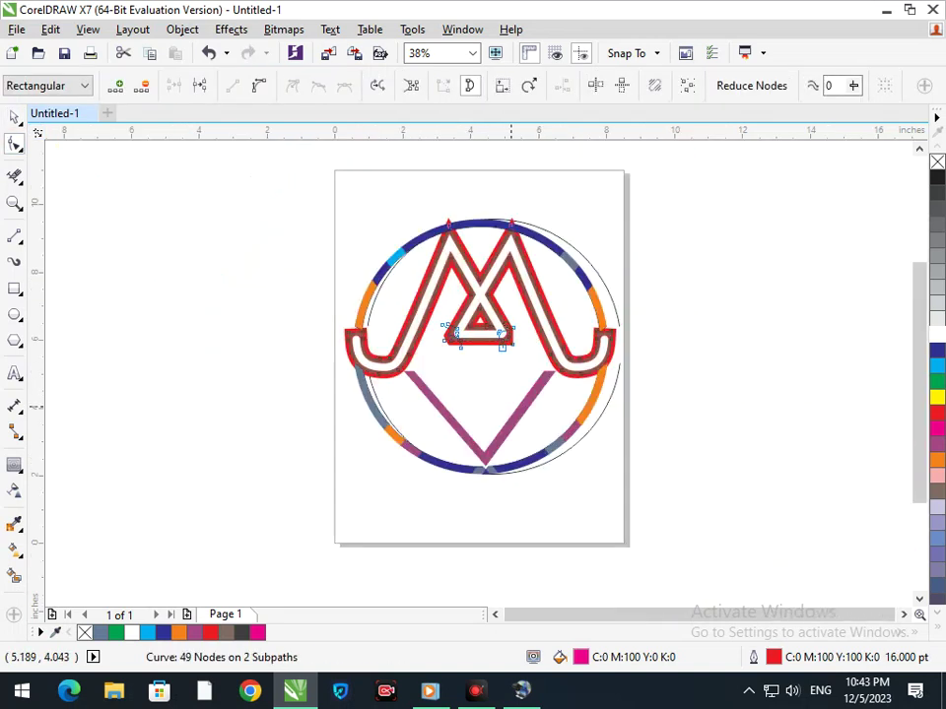
{"action": "left_click", "coordinate": [14, 117]}
{"action": "left_click", "coordinate": [200, 280]}
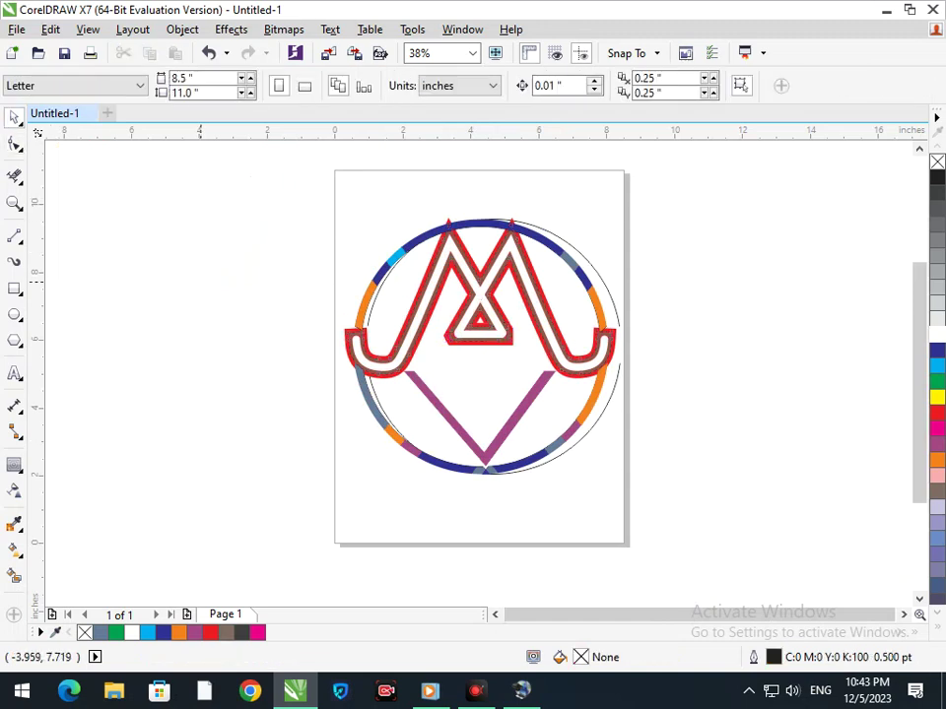
Try moving a node on the red contour's bottom edge near the triangle base's lower-right corner, and undo it.
{"action": "scroll", "coordinate": [515, 340], "scroll_direction": "up", "scroll_amount": 5}
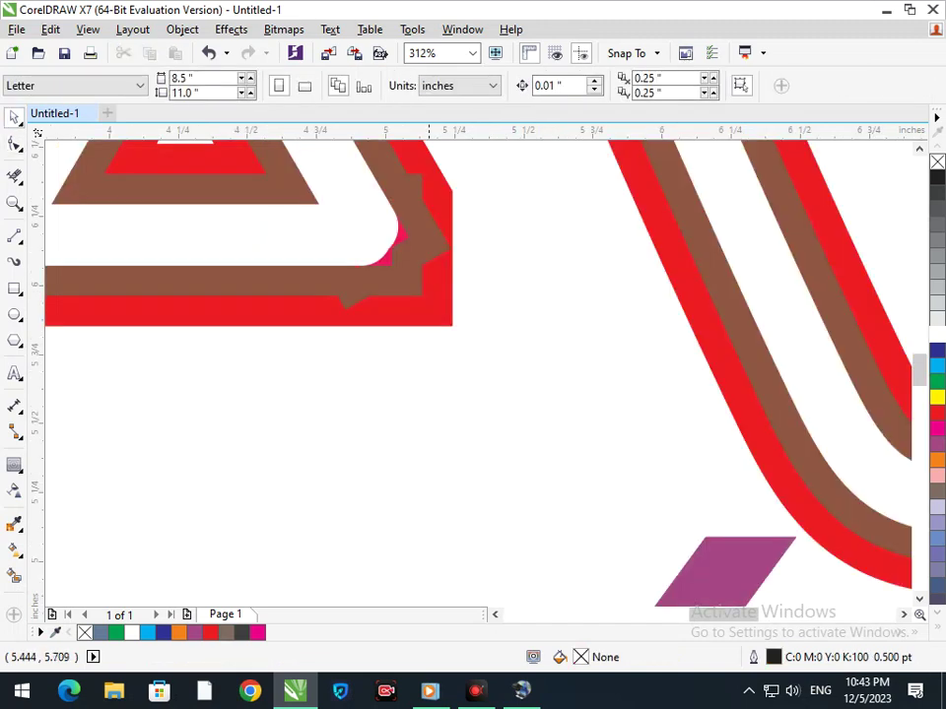
{"action": "key", "text": "space"}
{"action": "left_click", "coordinate": [355, 262]}
{"action": "scroll", "coordinate": [355, 284], "scroll_direction": "up", "scroll_amount": 4}
{"action": "key", "text": "Delete"}
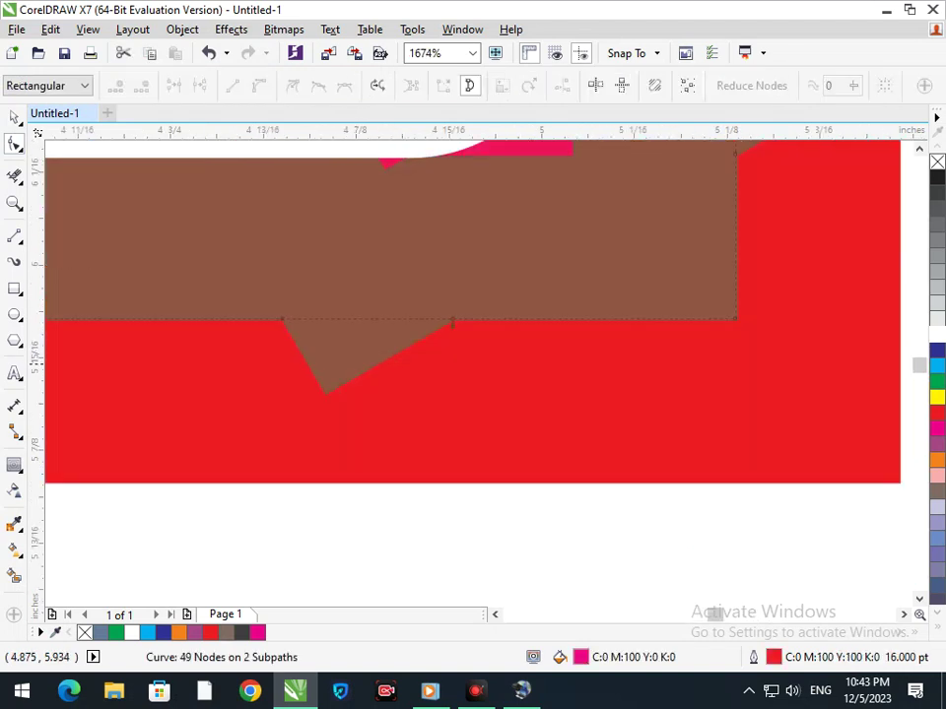
{"action": "left_click_drag", "start_coordinate": [452, 322], "coordinate": [455, 280]}
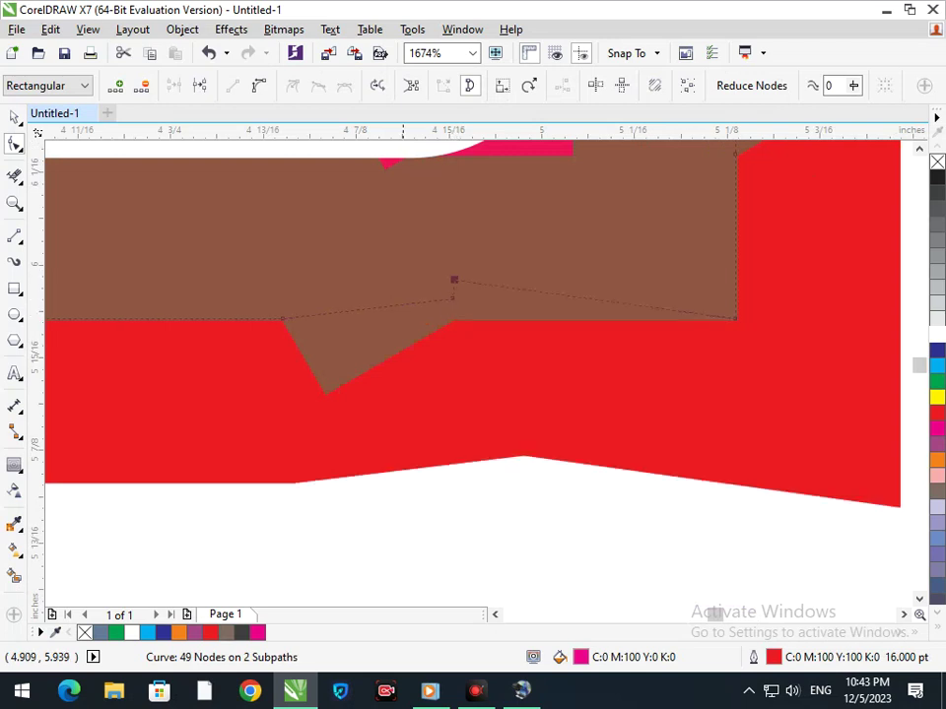
{"action": "key", "text": "ctrl+z"}
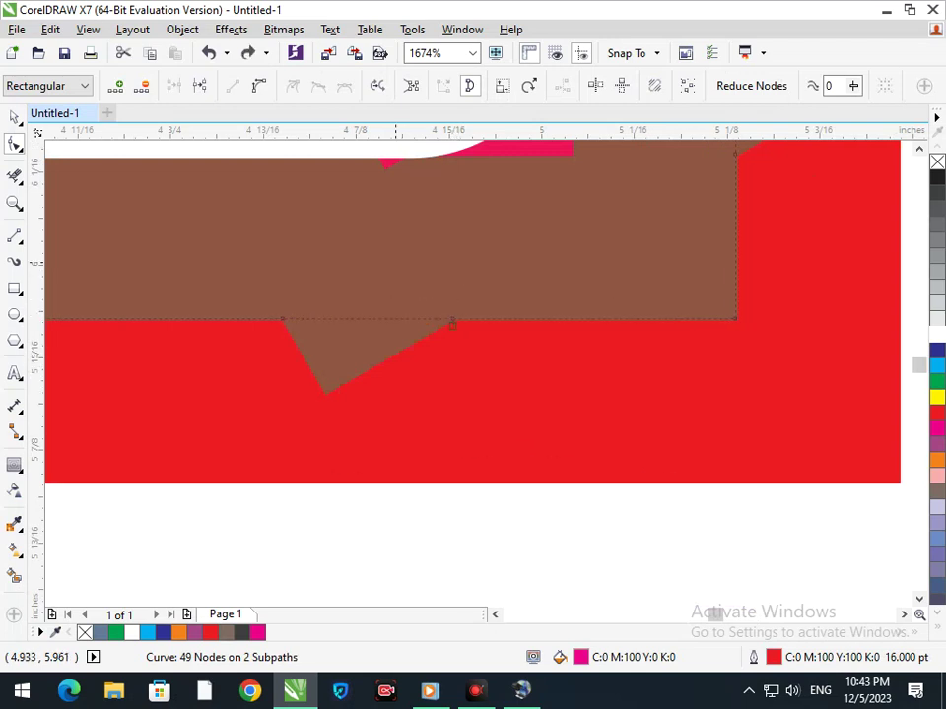
{"action": "scroll", "coordinate": [434, 316], "scroll_direction": "down", "scroll_amount": 5}
{"action": "scroll", "coordinate": [380, 264], "scroll_direction": "down", "scroll_amount": 6}
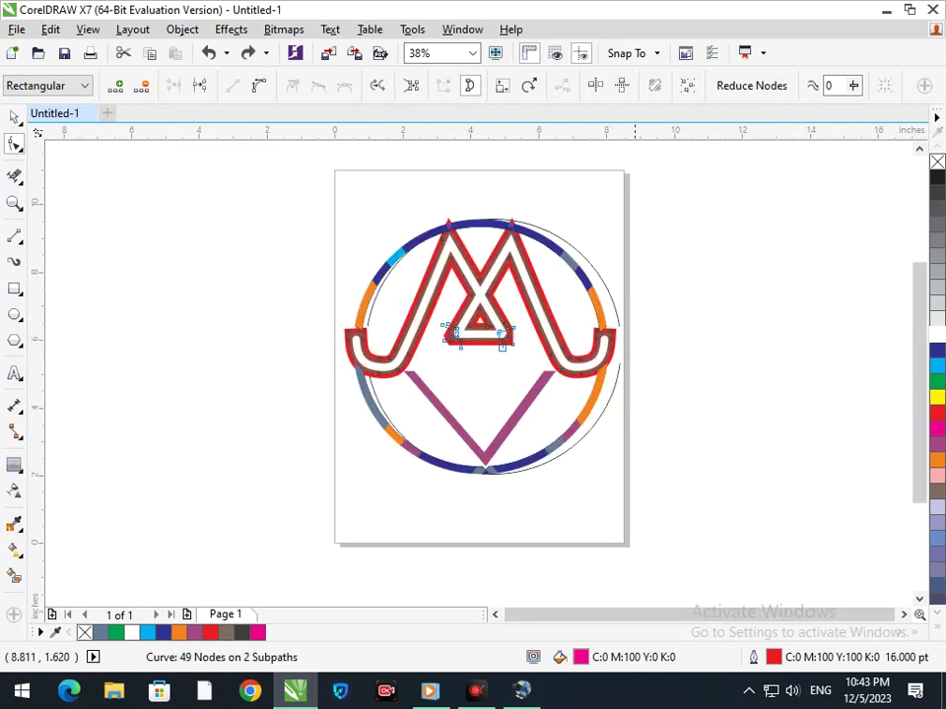
Delete the thin black circle outline that sits offset from the colored segmented ring.
{"action": "left_click", "coordinate": [623, 502]}
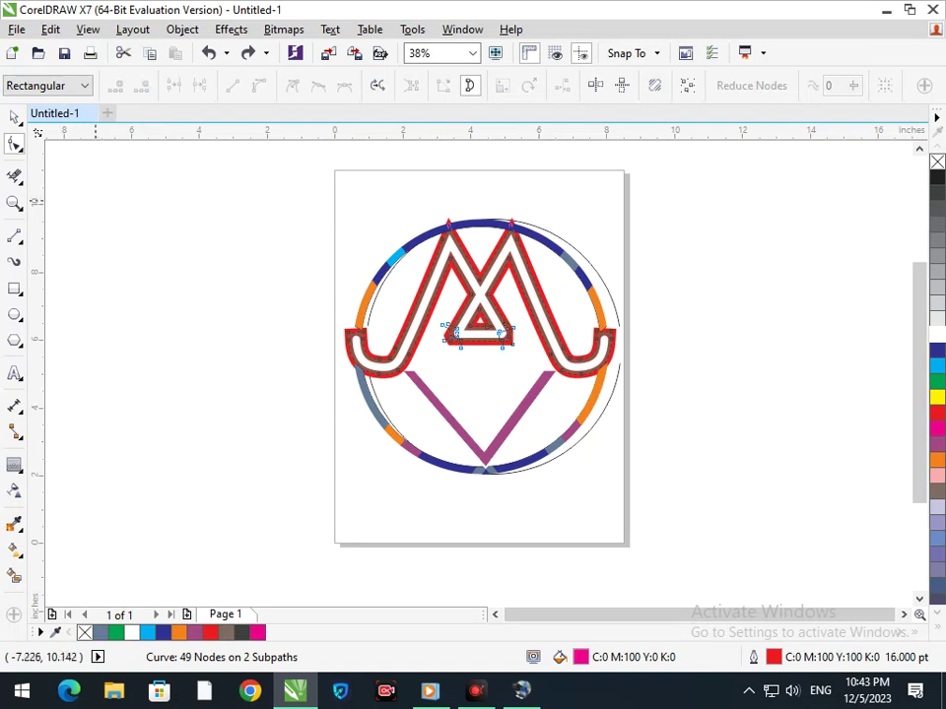
{"action": "left_click", "coordinate": [14, 118]}
{"action": "left_click", "coordinate": [475, 442]}
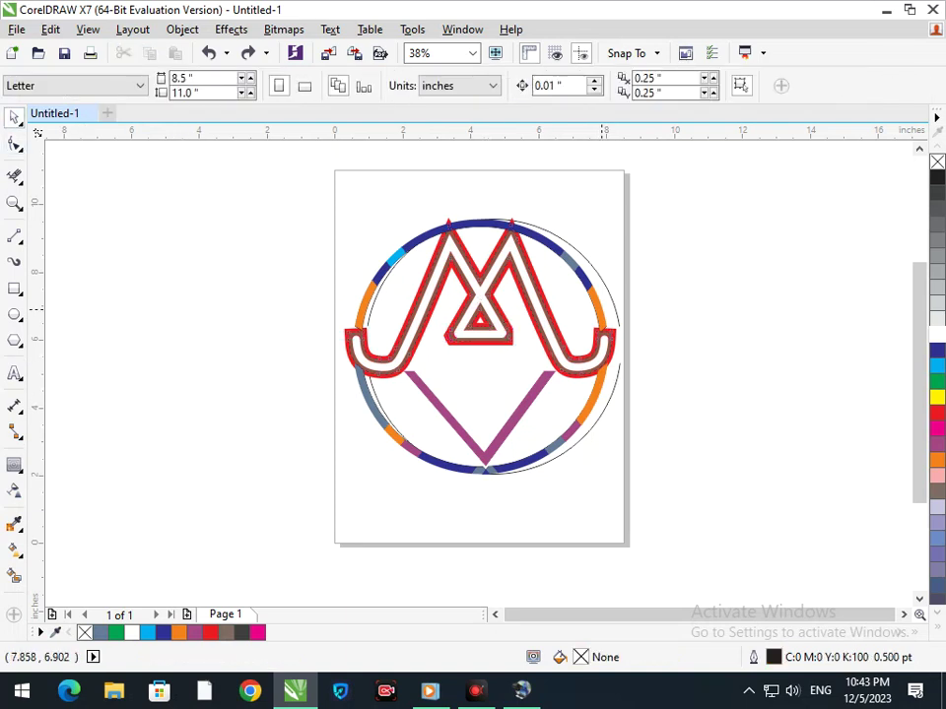
{"action": "left_click", "coordinate": [612, 298]}
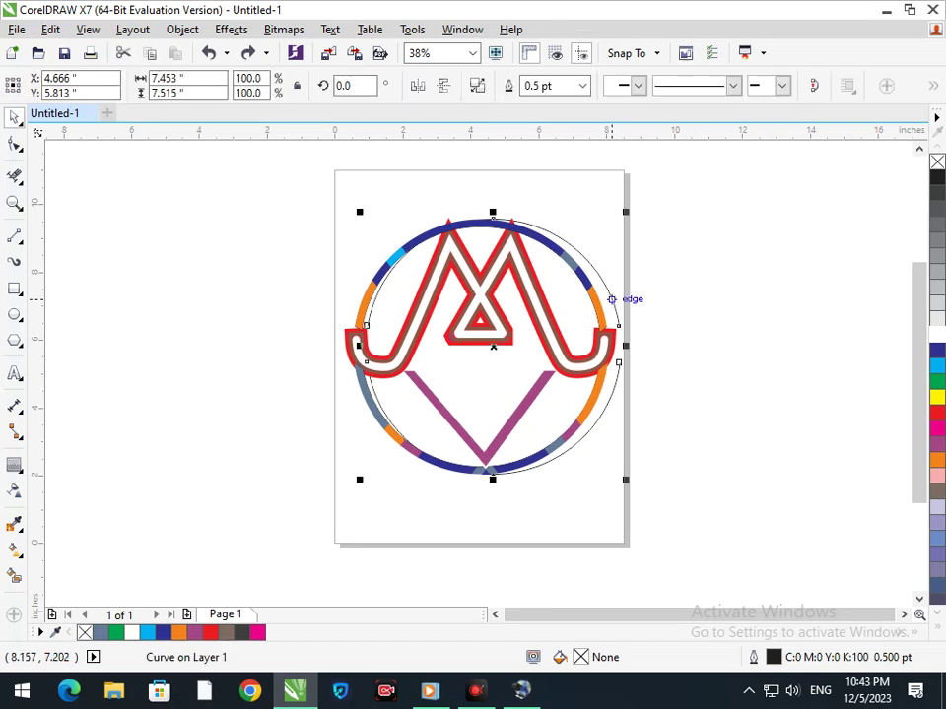
{"action": "key", "text": "Delete"}
Try moving the M's white inner layer away on its own, and undo it.
{"action": "left_click", "coordinate": [596, 306]}
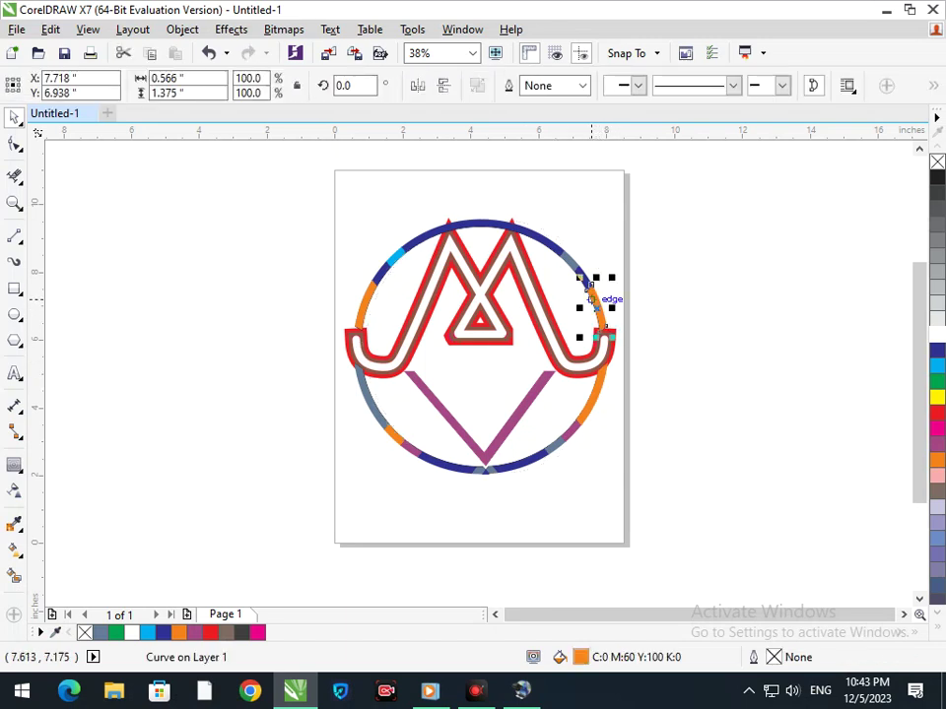
{"action": "left_click_drag", "start_coordinate": [536, 296], "coordinate": [702, 262]}
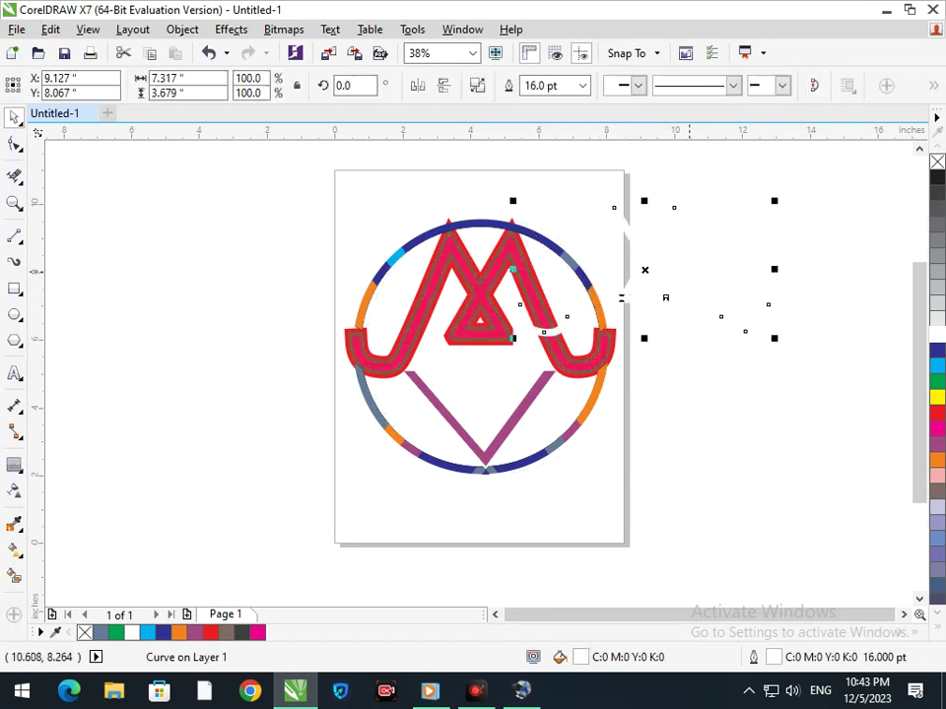
{"action": "key", "text": "ctrl+z"}
Select the M's white, brown and red layers together and move them off the page beside the ring.
{"action": "scroll", "coordinate": [614, 340], "scroll_direction": "up", "scroll_amount": 5}
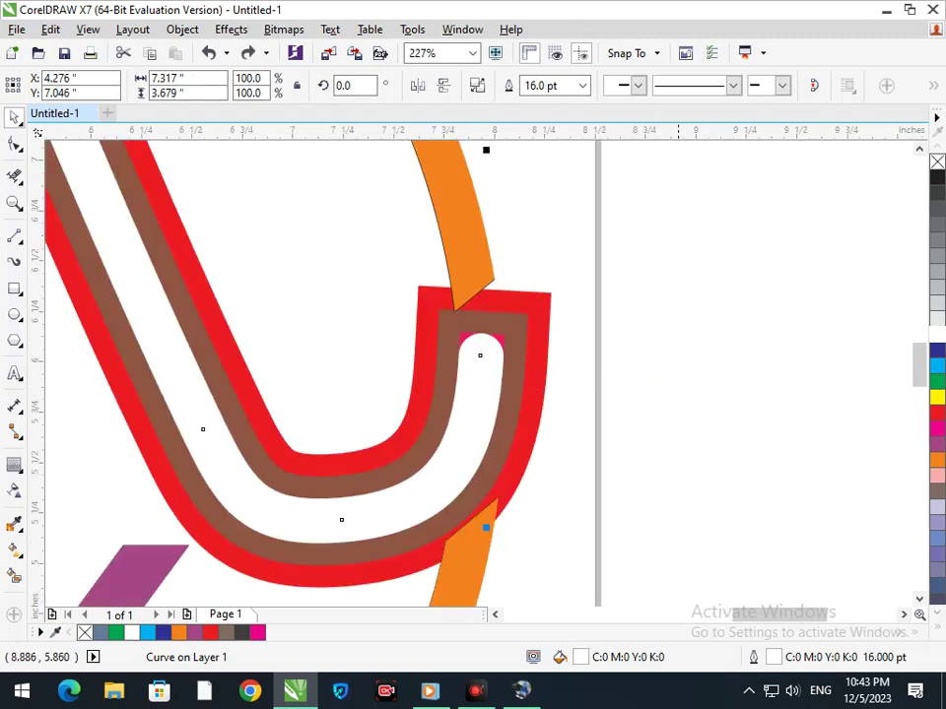
{"action": "left_click", "coordinate": [519, 368], "text": "shift"}
{"action": "left_click", "coordinate": [542, 342], "text": "shift"}
{"action": "left_click_drag", "start_coordinate": [525, 370], "coordinate": [772, 298]}
{"action": "scroll", "coordinate": [544, 320], "scroll_direction": "down", "scroll_amount": 5}
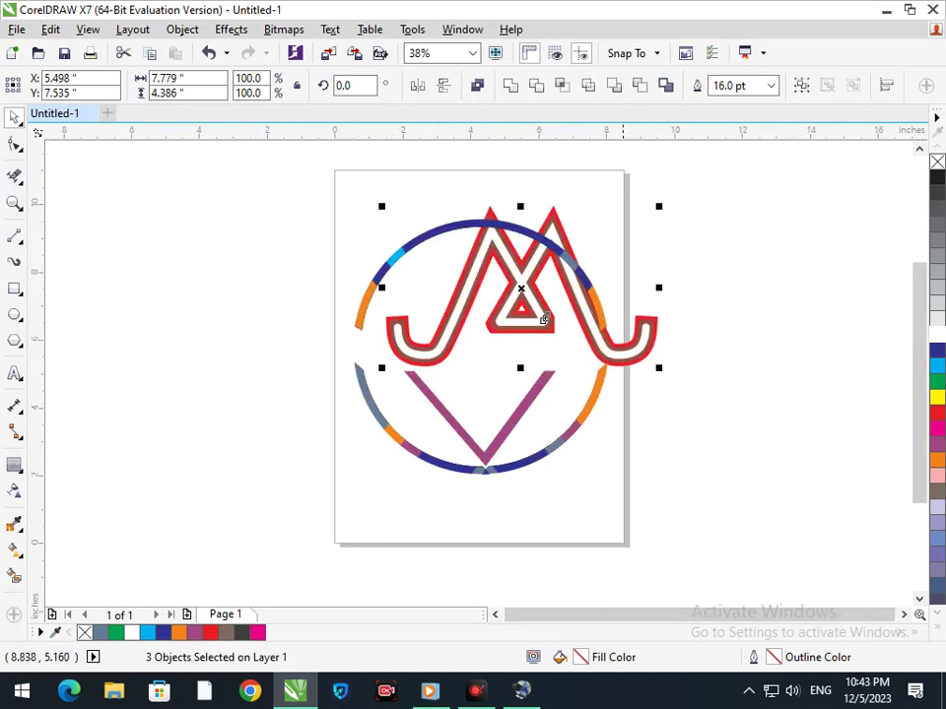
{"action": "left_click_drag", "start_coordinate": [544, 320], "coordinate": [759, 309]}
{"action": "scroll", "coordinate": [478, 375], "scroll_direction": "down", "scroll_amount": 2}
{"action": "left_click_drag", "start_coordinate": [563, 352], "coordinate": [652, 324]}
Enlarge the ring and V to about 134%, and fit the three-layer M back inside the ring at about 9.4 in wide.
{"action": "mouse_move", "coordinate": [385, 275]}
{"action": "left_mouse_down"}
{"action": "mouse_move", "coordinate": [528, 387]}
{"action": "mouse_move", "coordinate": [572, 454]}
{"action": "left_mouse_up"}
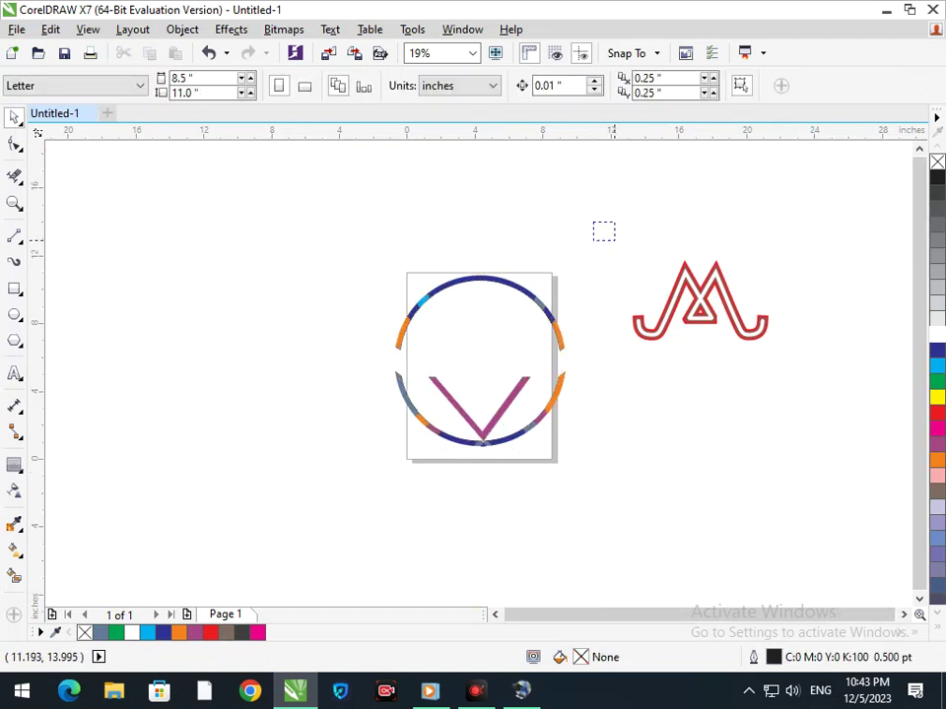
{"action": "left_click", "coordinate": [709, 315]}
{"action": "left_click_drag", "start_coordinate": [709, 316], "coordinate": [490, 347]}
{"action": "left_click_drag", "start_coordinate": [554, 376], "coordinate": [569, 383]}
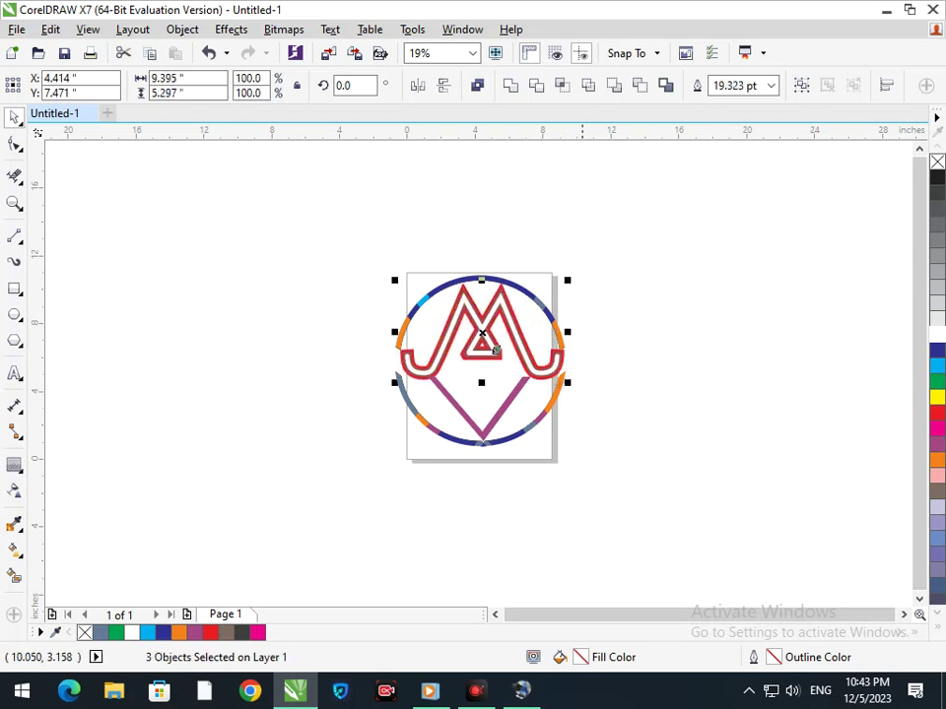
{"action": "left_click", "coordinate": [614, 445]}
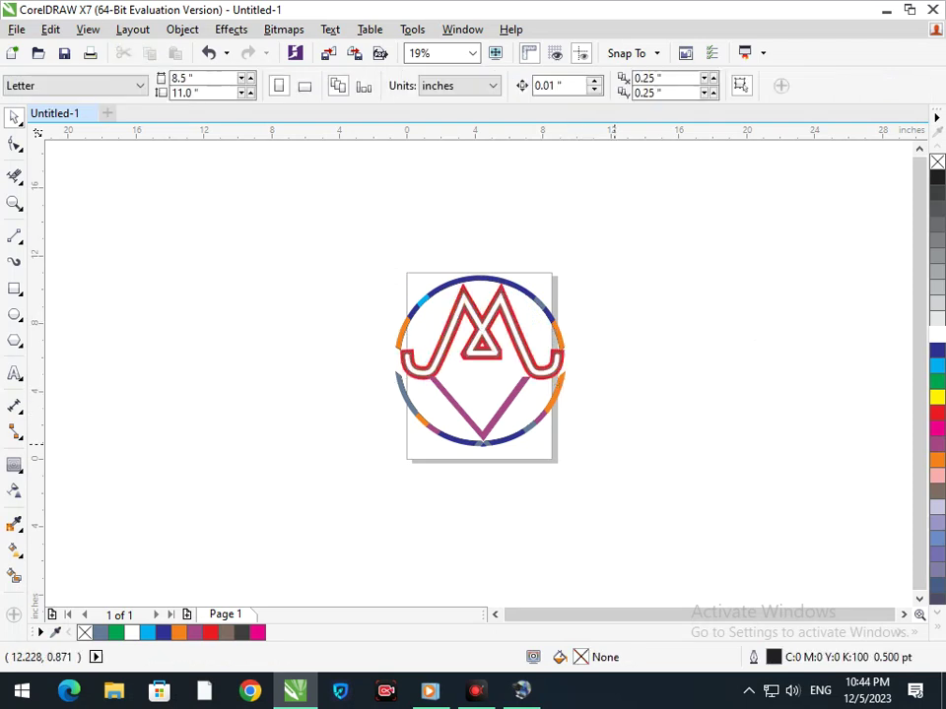
Shrink the purple V to about 4.43 in wide and shift it slightly down inside the ring.
{"action": "scroll", "coordinate": [501, 406], "scroll_direction": "up", "scroll_amount": 2}
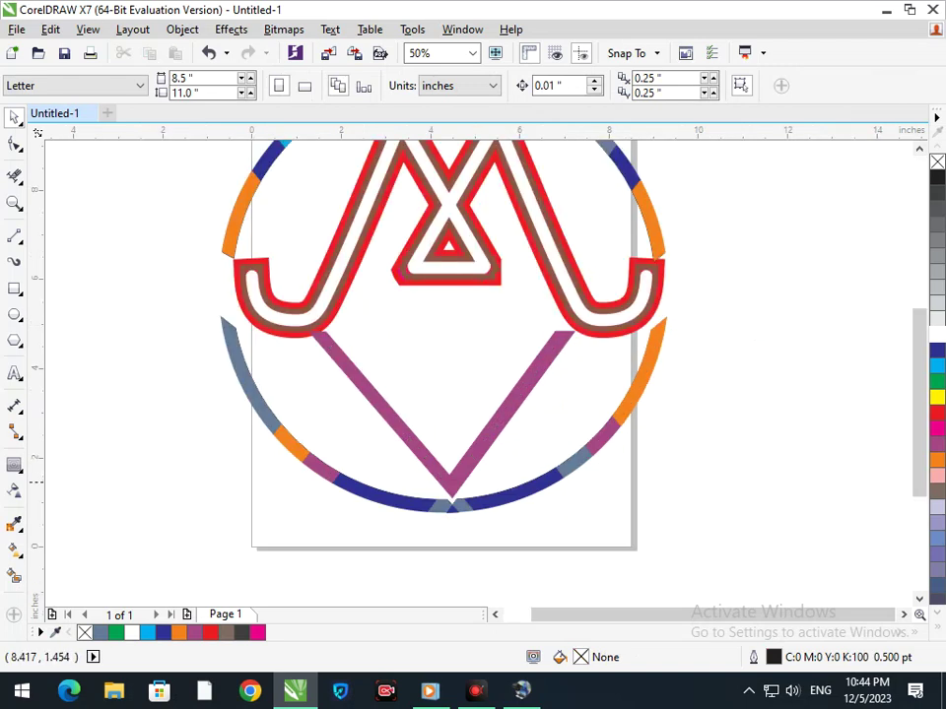
{"action": "left_click", "coordinate": [482, 447]}
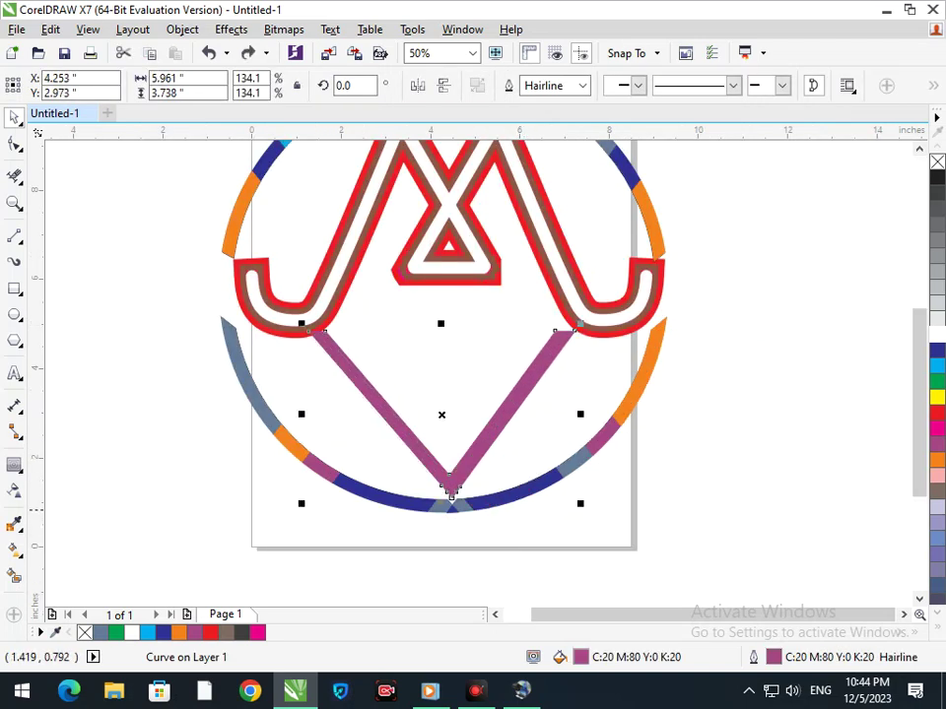
{"action": "left_click_drag", "start_coordinate": [304, 504], "coordinate": [340, 512]}
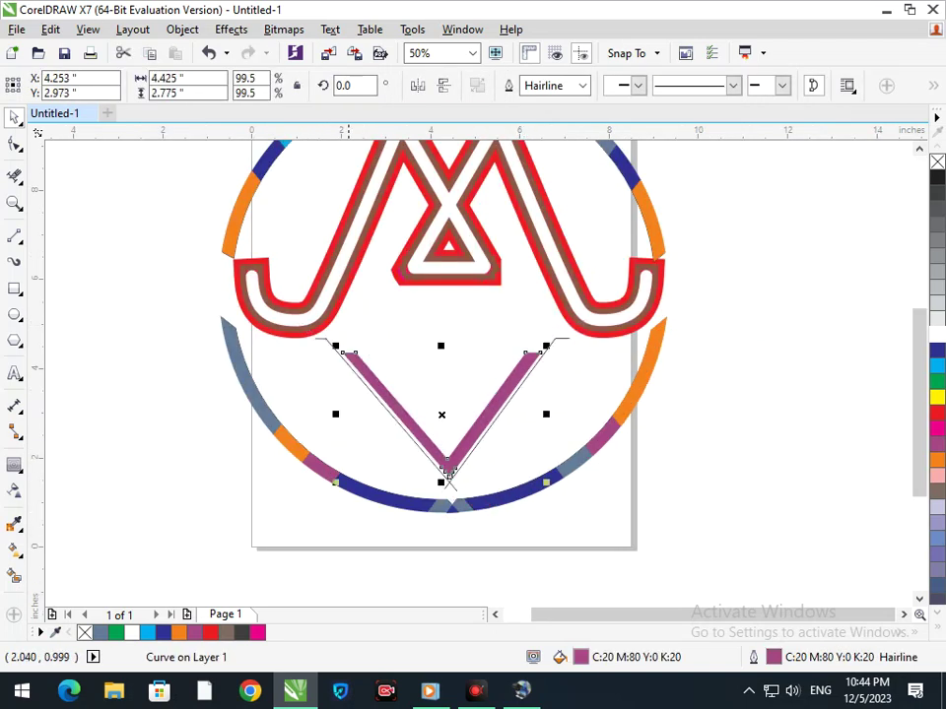
{"action": "left_click_drag", "start_coordinate": [449, 473], "coordinate": [444, 475]}
{"action": "left_click", "coordinate": [725, 468]}
{"action": "scroll", "coordinate": [726, 459], "scroll_direction": "down", "scroll_amount": 2}
{"action": "scroll", "coordinate": [582, 458], "scroll_direction": "up", "scroll_amount": 3}
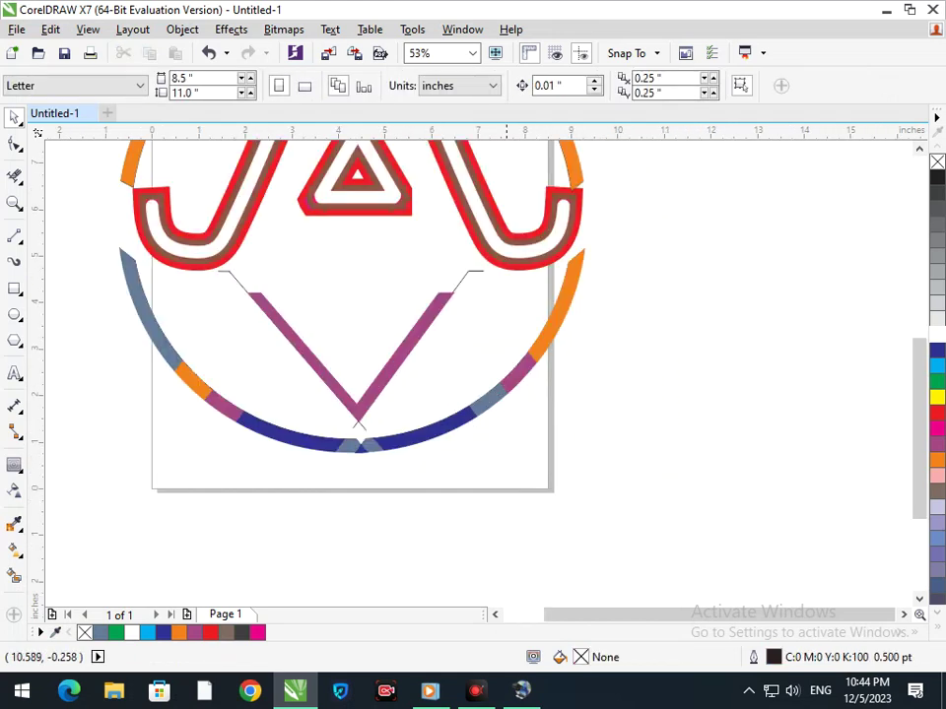
Apply an outside contour to the purple V with 2 steps and a 0.127 in offset.
{"action": "left_click", "coordinate": [367, 392]}
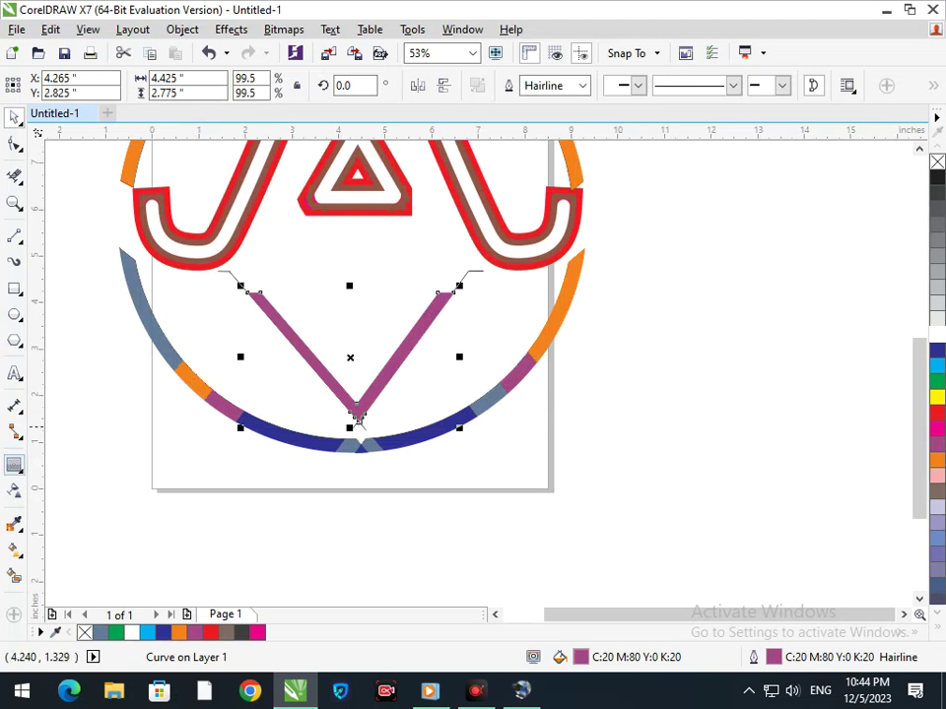
{"action": "left_click", "coordinate": [14, 464]}
{"action": "left_click", "coordinate": [80, 484]}
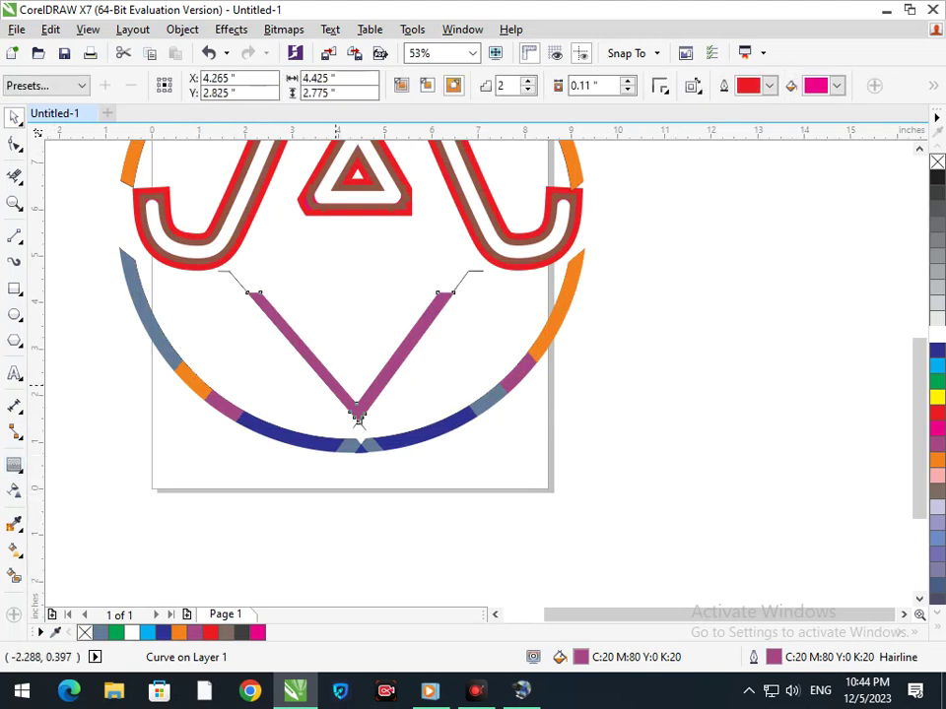
{"action": "left_click_drag", "start_coordinate": [357, 410], "coordinate": [350, 425]}
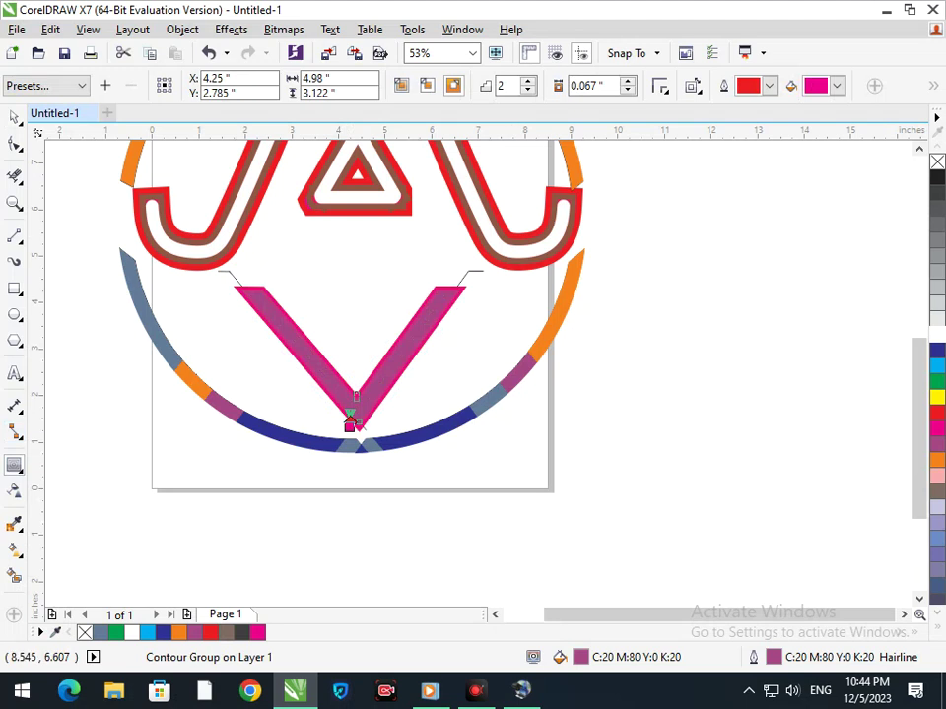
{"action": "left_click", "coordinate": [628, 79]}
{"action": "left_click", "coordinate": [628, 80]}
{"action": "left_click", "coordinate": [627, 80]}
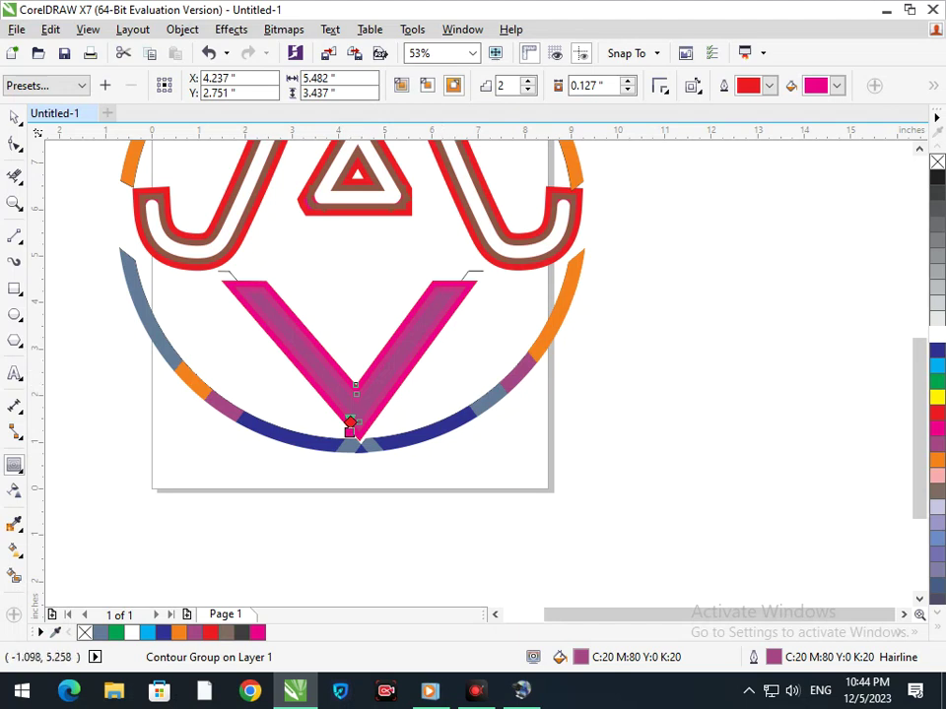
Break the V's contour group apart.
{"action": "key", "text": "F2"}
{"action": "mouse_move", "coordinate": [360, 334]}
{"action": "left_mouse_down"}
{"action": "mouse_move", "coordinate": [589, 467]}
{"action": "mouse_move", "coordinate": [645, 524]}
{"action": "left_mouse_up"}
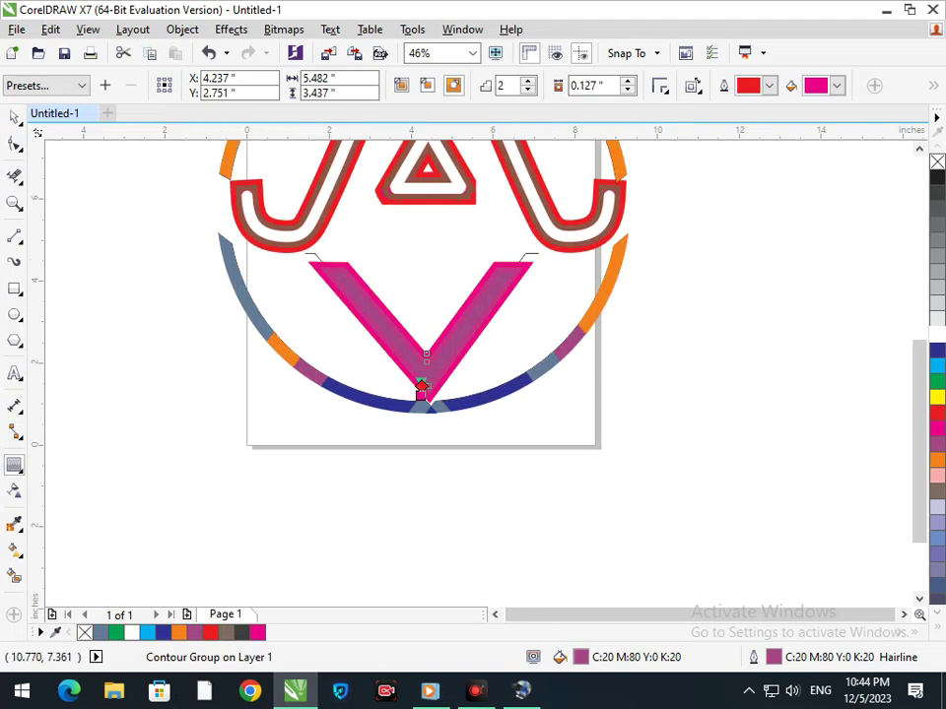
{"action": "left_click", "coordinate": [182, 29]}
{"action": "left_click", "coordinate": [258, 306]}
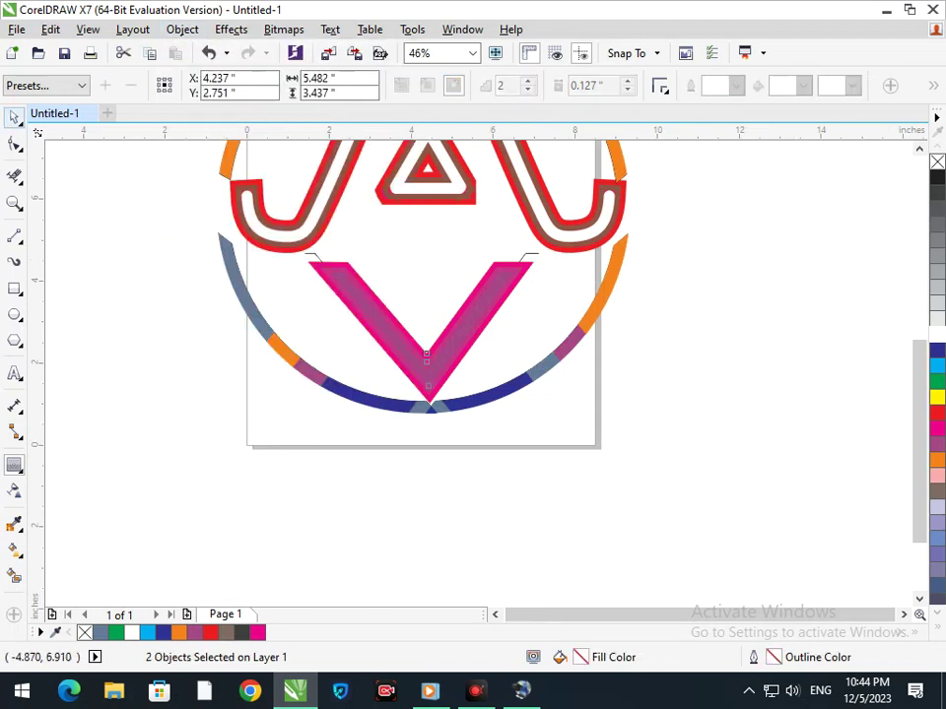
{"action": "left_click", "coordinate": [276, 408]}
Color the inner V white with a white outline, undoing a trial move of it first.
{"action": "left_click_drag", "start_coordinate": [418, 372], "coordinate": [376, 378]}
{"action": "key", "text": "ctrl+z"}
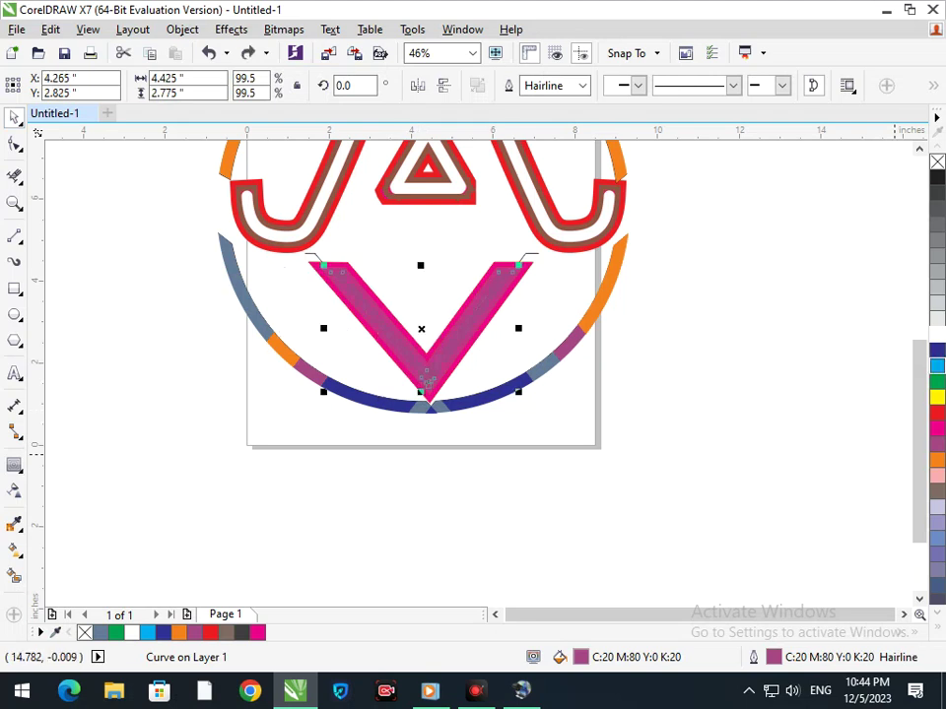
{"action": "left_click", "coordinate": [937, 334]}
{"action": "right_click", "coordinate": [938, 334]}
{"action": "left_click_drag", "start_coordinate": [528, 432], "coordinate": [397, 329]}
{"action": "scroll", "coordinate": [533, 459], "scroll_direction": "down", "scroll_amount": 3}
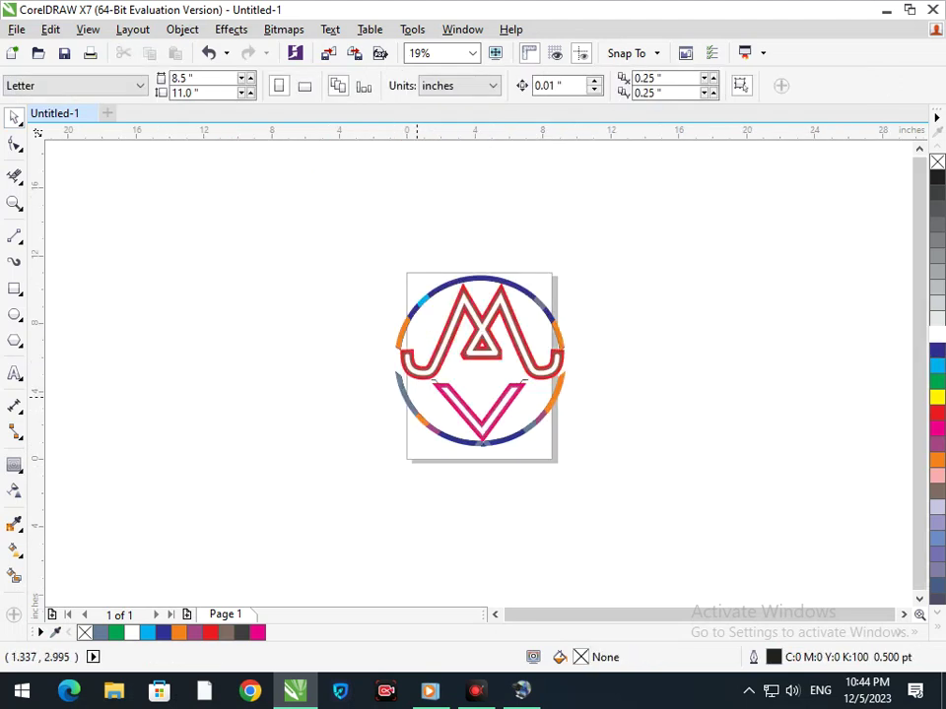
{"action": "scroll", "coordinate": [384, 332], "scroll_direction": "up", "scroll_amount": 3}
{"action": "left_click_drag", "start_coordinate": [394, 340], "coordinate": [356, 433]}
{"action": "key", "text": "ctrl+z"}
{"action": "left_click", "coordinate": [552, 559]}
{"action": "key", "text": "ctrl+z"}
{"action": "left_click", "coordinate": [568, 507]}
{"action": "left_click_drag", "start_coordinate": [476, 449], "coordinate": [585, 507]}
{"action": "key", "text": "ctrl+z"}
Ungroup the V's two contours and give the inner one a blue fill and blue outline.
{"action": "left_click", "coordinate": [581, 470]}
{"action": "left_click", "coordinate": [514, 268]}
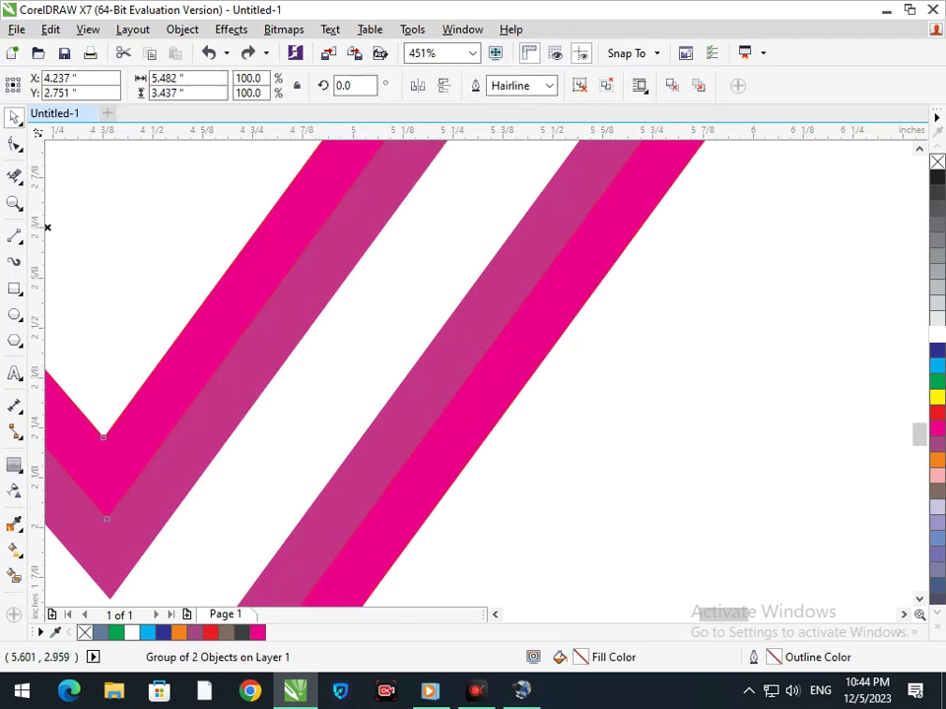
{"action": "left_click", "coordinate": [607, 85]}
{"action": "left_click", "coordinate": [518, 215]}
{"action": "left_click", "coordinate": [519, 241]}
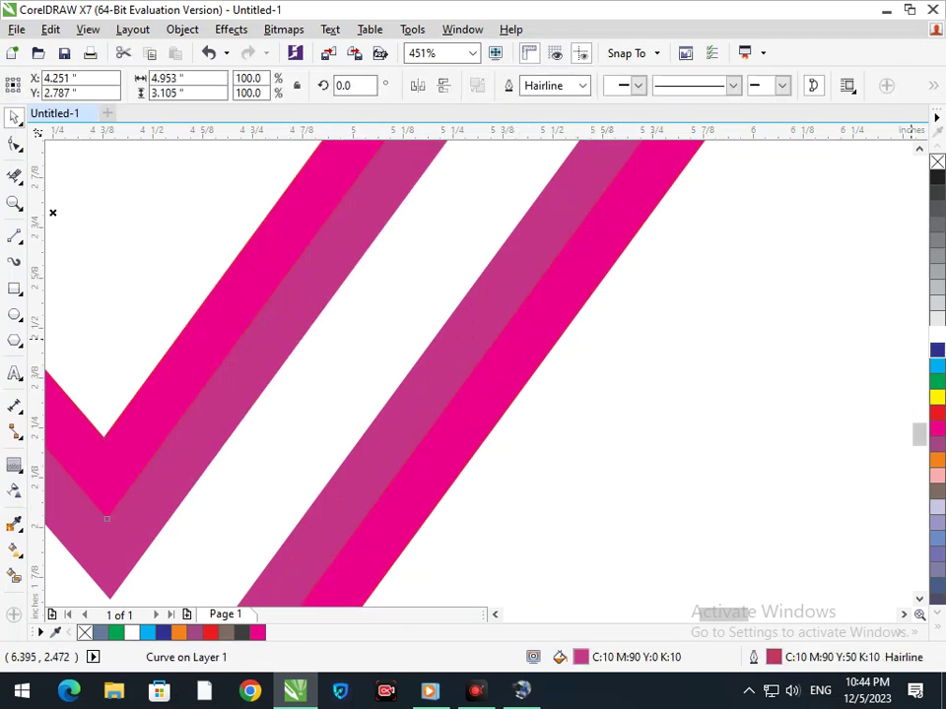
{"action": "left_click", "coordinate": [937, 351]}
{"action": "right_click", "coordinate": [937, 351]}
{"action": "scroll", "coordinate": [406, 347], "scroll_direction": "down", "scroll_amount": 5}
{"action": "scroll", "coordinate": [561, 470], "scroll_direction": "down", "scroll_amount": 2}
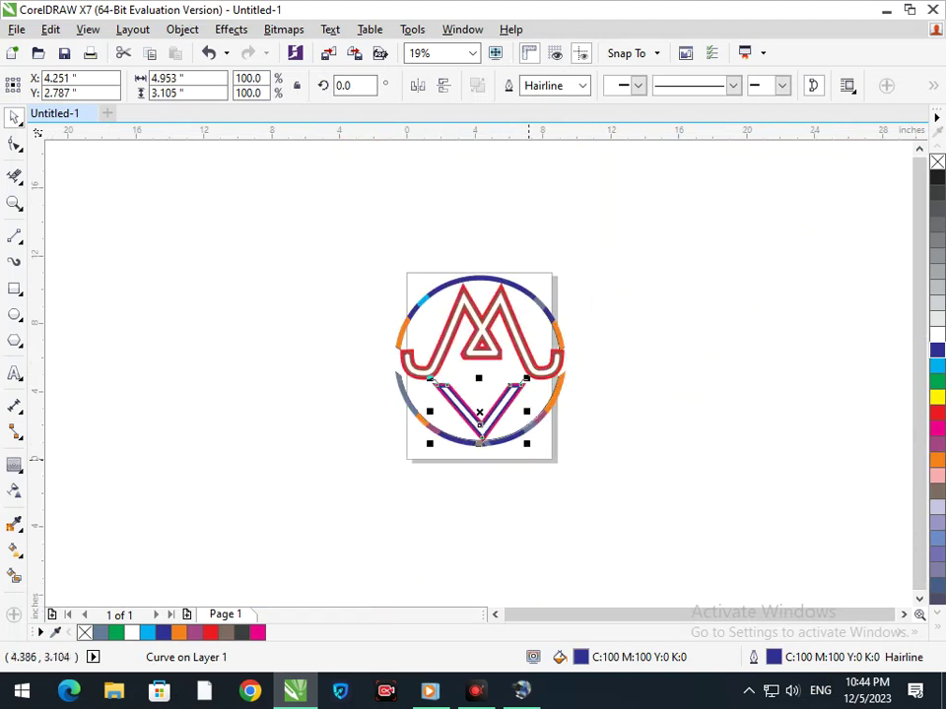
{"action": "left_click", "coordinate": [552, 490]}
Select the V's white, blue and magenta layers together and nudge them 0.03 in to the right.
{"action": "scroll", "coordinate": [498, 442], "scroll_direction": "up", "scroll_amount": 5}
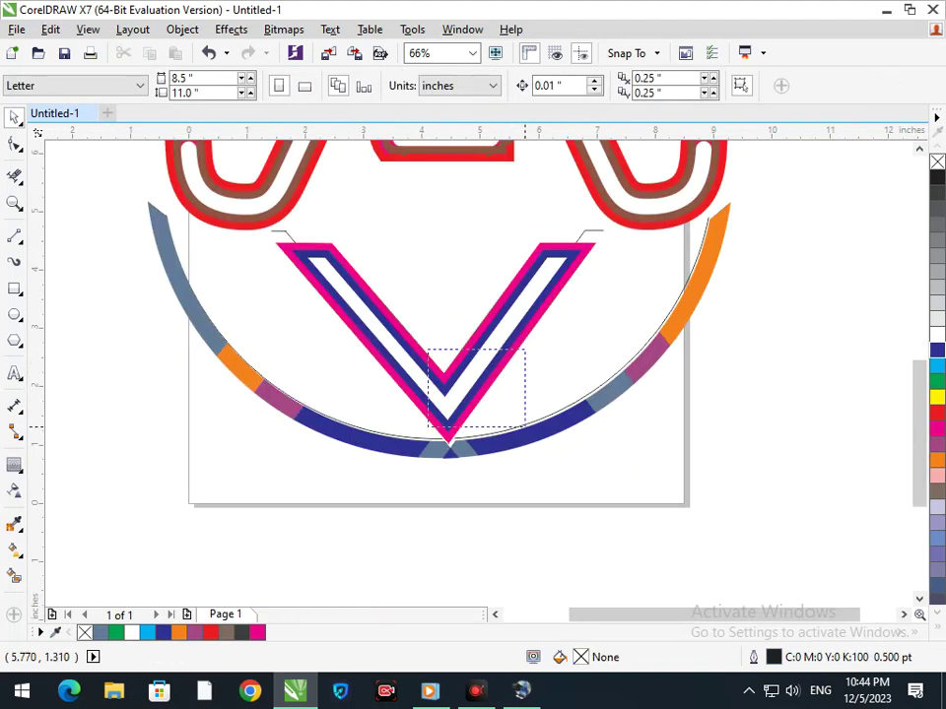
{"action": "scroll", "coordinate": [519, 420], "scroll_direction": "up", "scroll_amount": 5}
{"action": "left_click", "coordinate": [305, 303]}
{"action": "key", "text": "ctrl+z"}
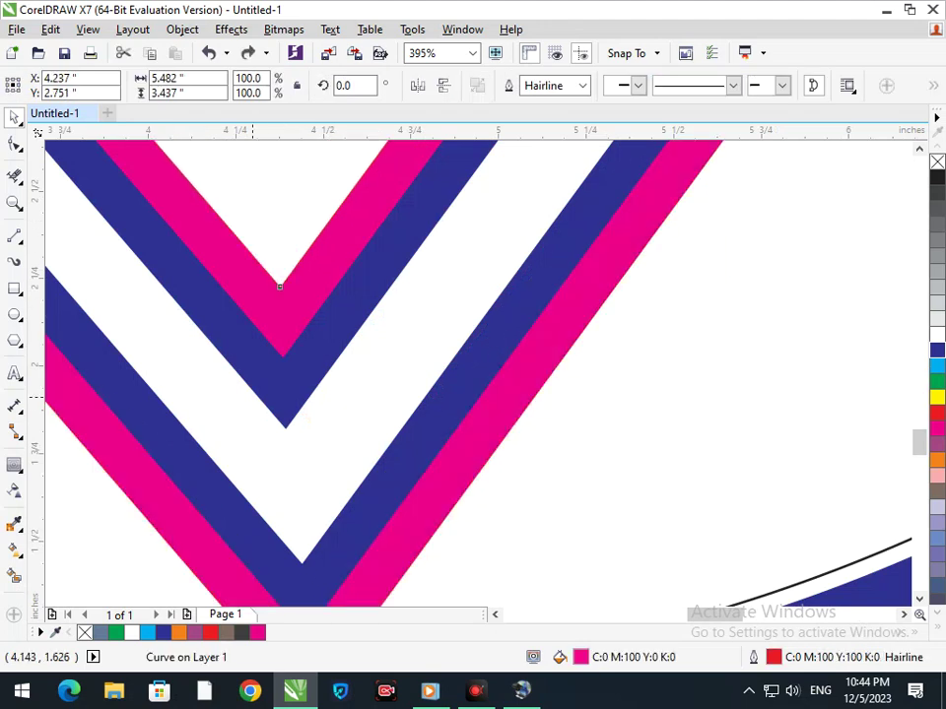
{"action": "left_click", "coordinate": [291, 404], "text": "shift"}
{"action": "left_click", "coordinate": [324, 466], "text": "shift"}
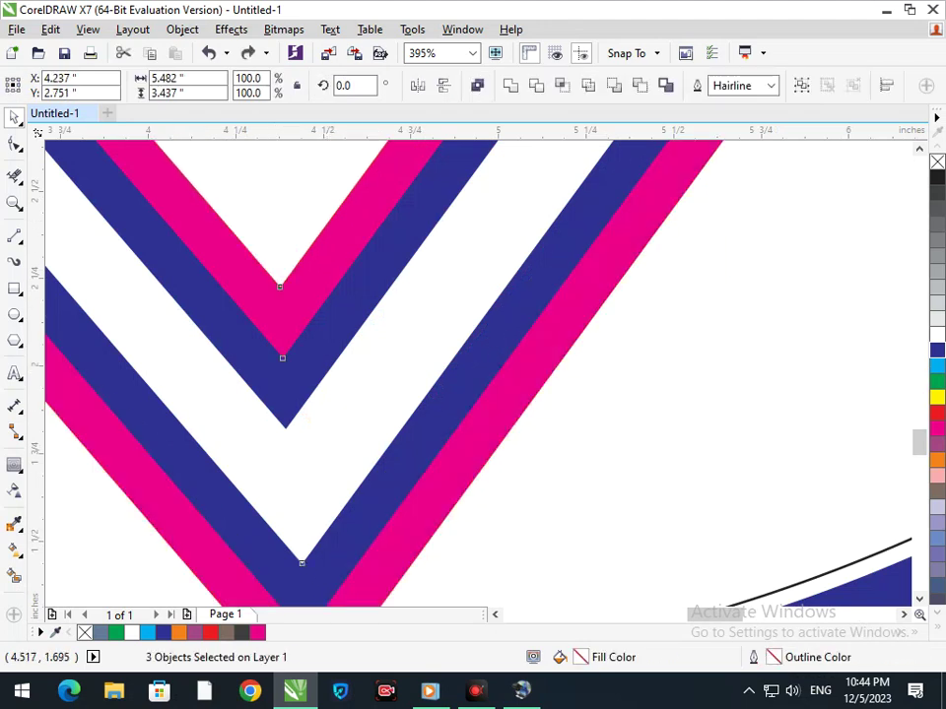
{"action": "key", "text": "F3"}
{"action": "key", "text": "Right"}
{"action": "key", "text": "Right"}
{"action": "key", "text": "Right"}
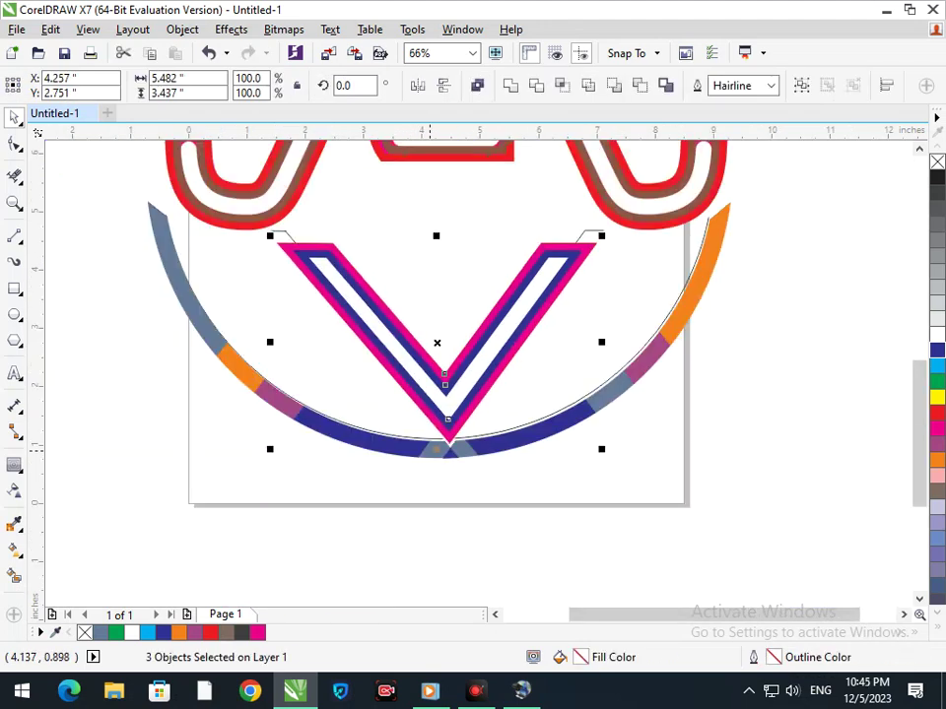
{"action": "key", "text": "F3"}
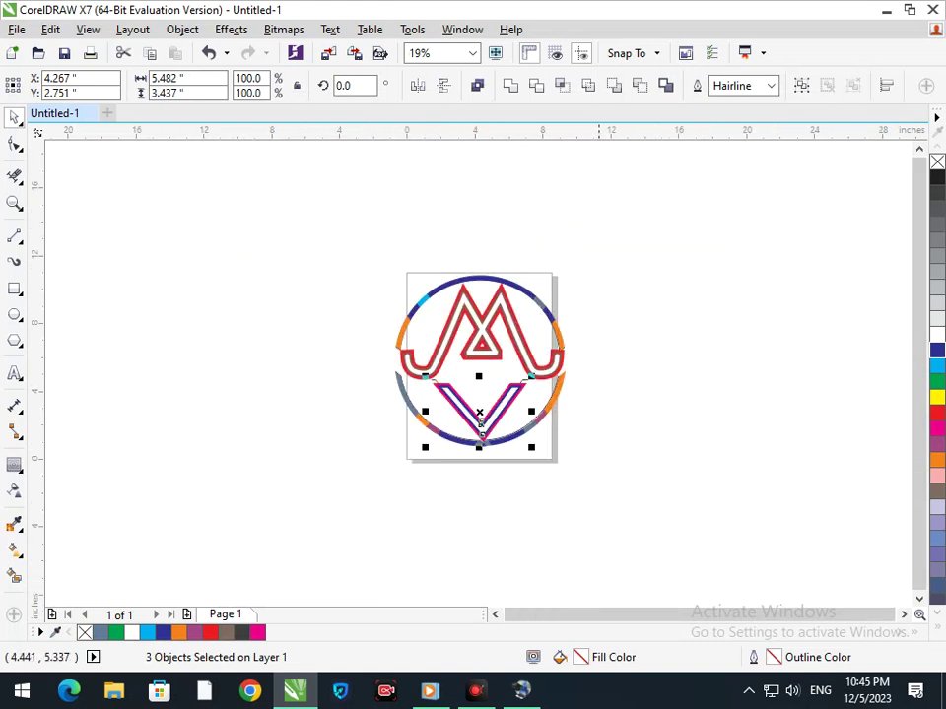
{"action": "key", "text": "Escape"}
Delete the stray black line stubs at the V's upper ends with the Virtual Segment Delete tool.
{"action": "scroll", "coordinate": [487, 371], "scroll_direction": "up", "scroll_amount": 4}
{"action": "left_click", "coordinate": [15, 175]}
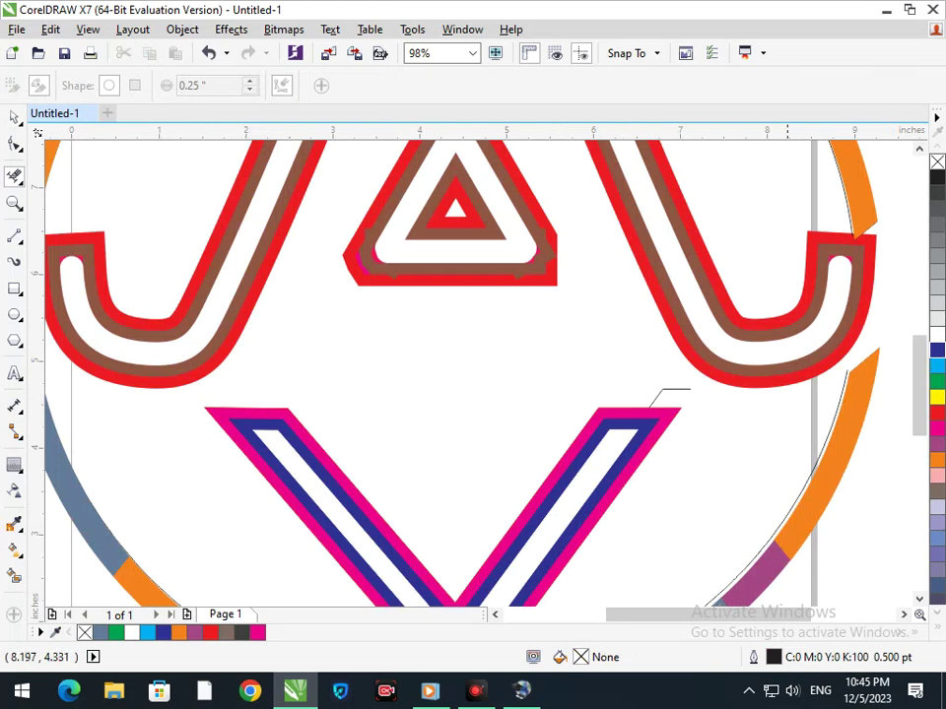
{"action": "mouse_move", "coordinate": [646, 376]}
{"action": "left_mouse_down"}
{"action": "mouse_move", "coordinate": [680, 408]}
{"action": "mouse_move", "coordinate": [704, 403]}
{"action": "left_mouse_up"}
Delete the stray black arc running inside the ring's orange segments beside the M's outer hook with the Virtual Segment Delete tool.
{"action": "scroll", "coordinate": [789, 447], "scroll_direction": "down", "scroll_amount": 4}
{"action": "scroll", "coordinate": [553, 383], "scroll_direction": "up", "scroll_amount": 12}
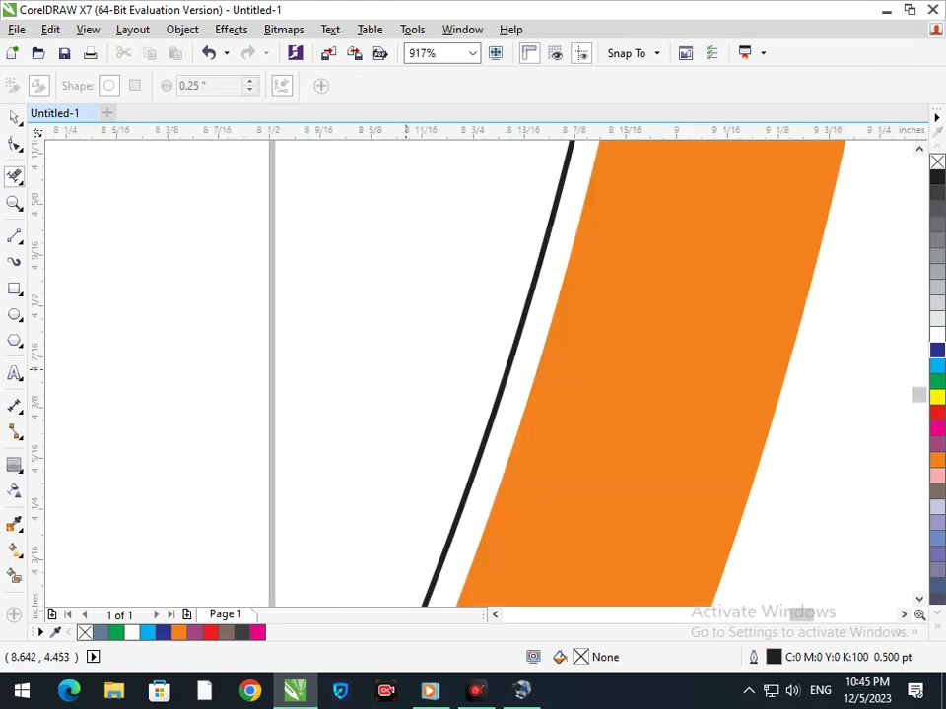
{"action": "scroll", "coordinate": [499, 404], "scroll_direction": "down", "scroll_amount": 12}
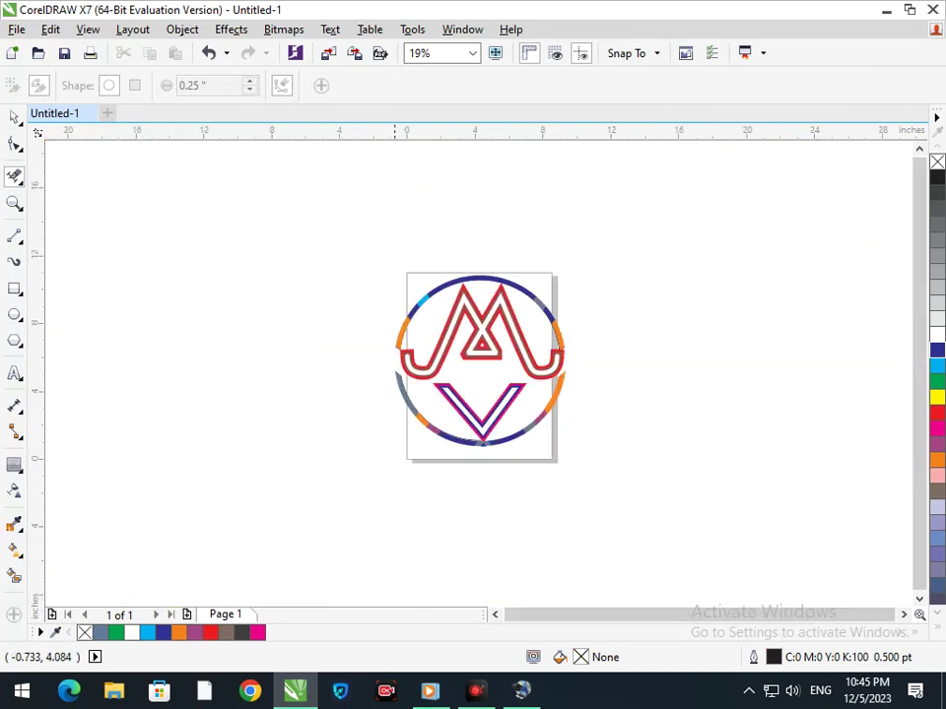
{"action": "scroll", "coordinate": [561, 399], "scroll_direction": "up", "scroll_amount": 8}
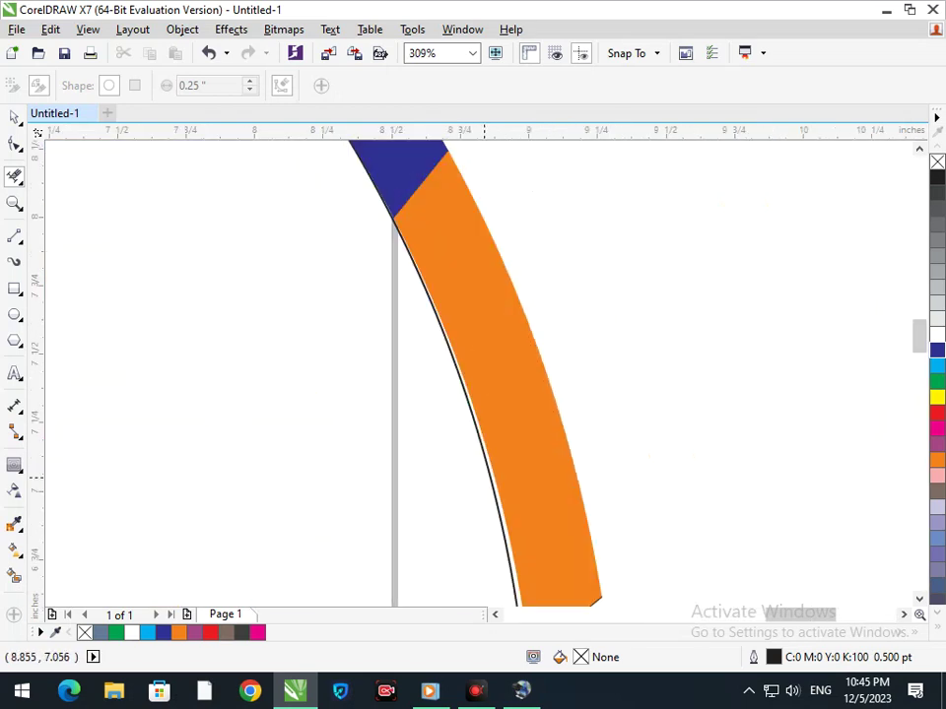
{"action": "scroll", "coordinate": [486, 473], "scroll_direction": "up", "scroll_amount": 5}
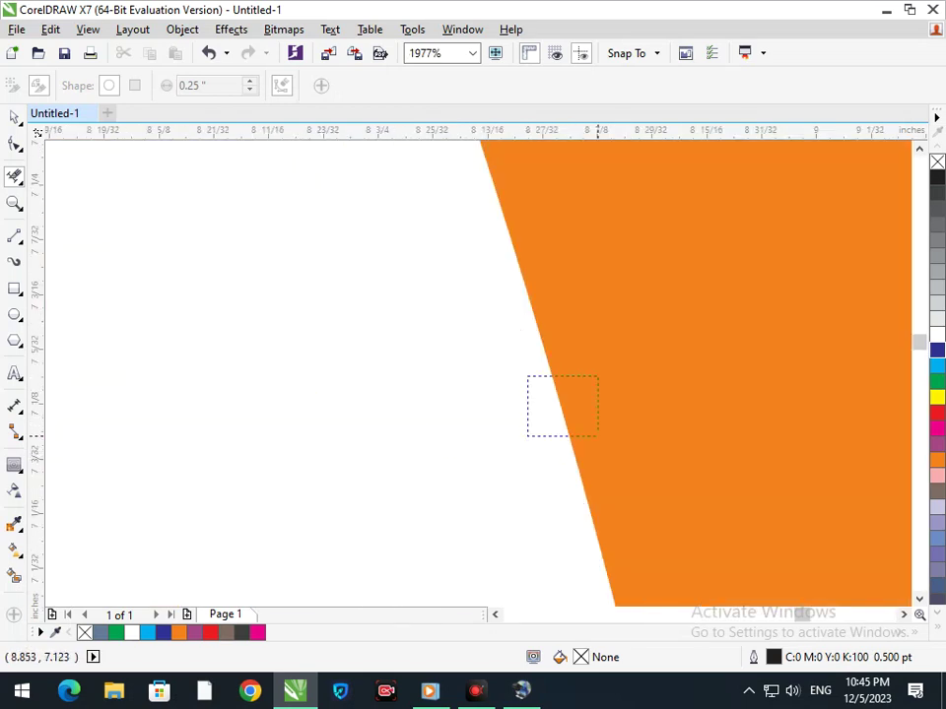
{"action": "scroll", "coordinate": [547, 423], "scroll_direction": "down", "scroll_amount": 8}
{"action": "scroll", "coordinate": [373, 331], "scroll_direction": "down", "scroll_amount": 4}
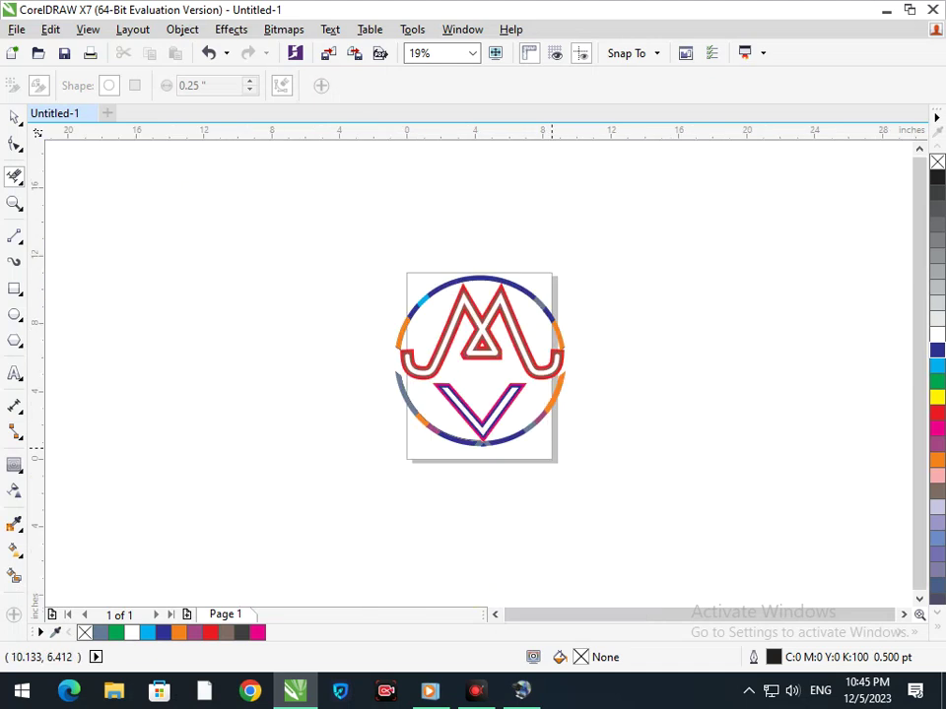
{"action": "scroll", "coordinate": [525, 417], "scroll_direction": "up", "scroll_amount": 4}
{"action": "scroll", "coordinate": [526, 418], "scroll_direction": "down", "scroll_amount": 3}
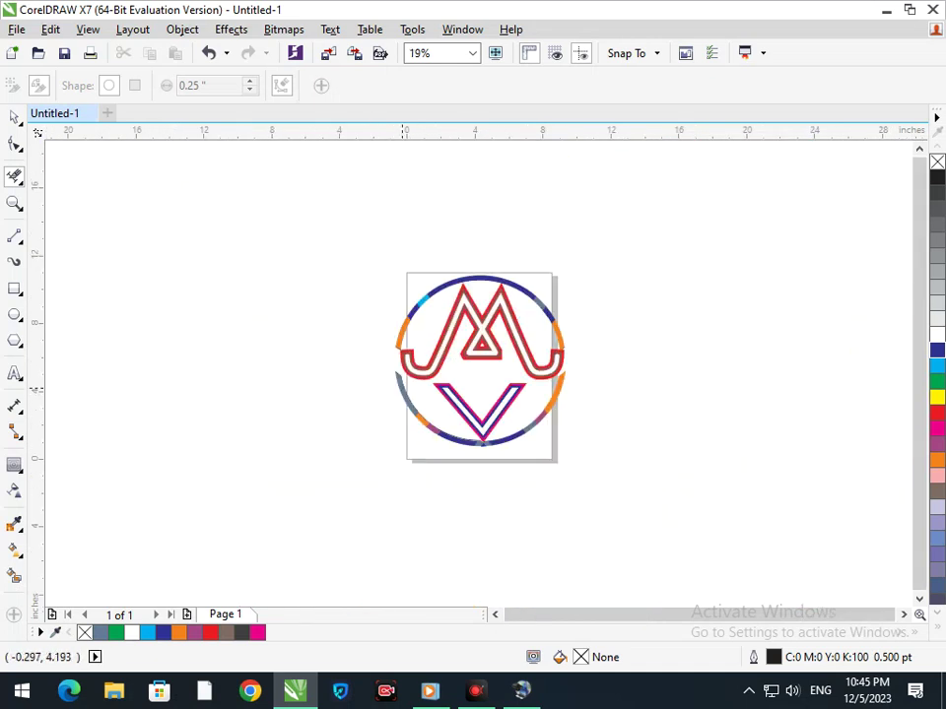
{"action": "left_click", "coordinate": [14, 117]}
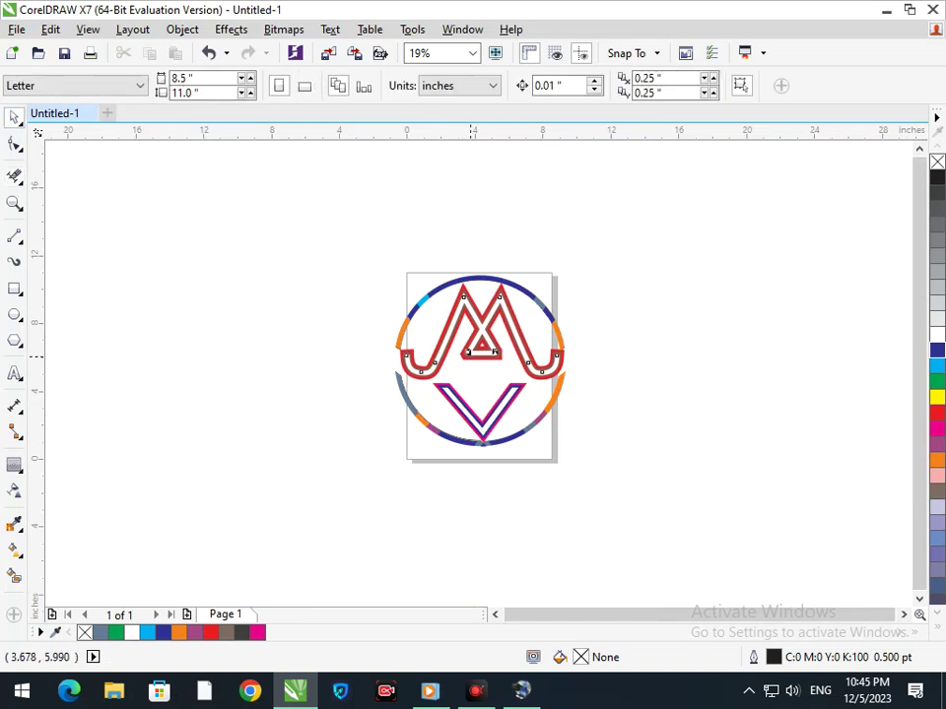
{"action": "left_click_drag", "start_coordinate": [468, 358], "coordinate": [448, 391]}
{"action": "key", "text": "ctrl+z"}
{"action": "left_click", "coordinate": [576, 383]}
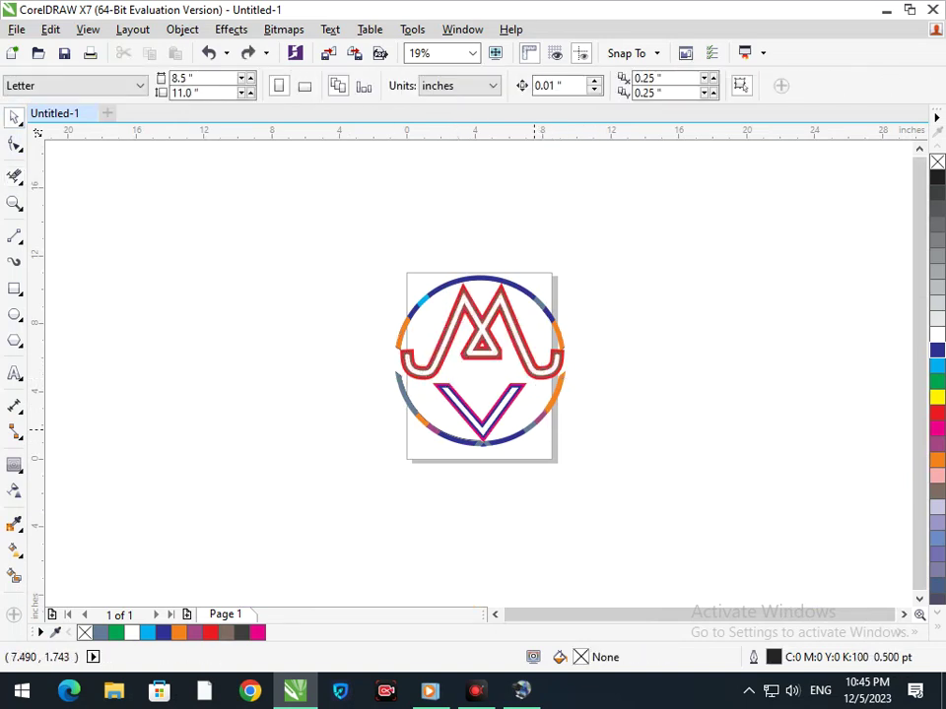
Select the M's three layers together, scale them down to about 9.06 in wide, and move them to X 4.592, Y 7.282 in.
{"action": "scroll", "coordinate": [641, 335], "scroll_direction": "up", "scroll_amount": 1}
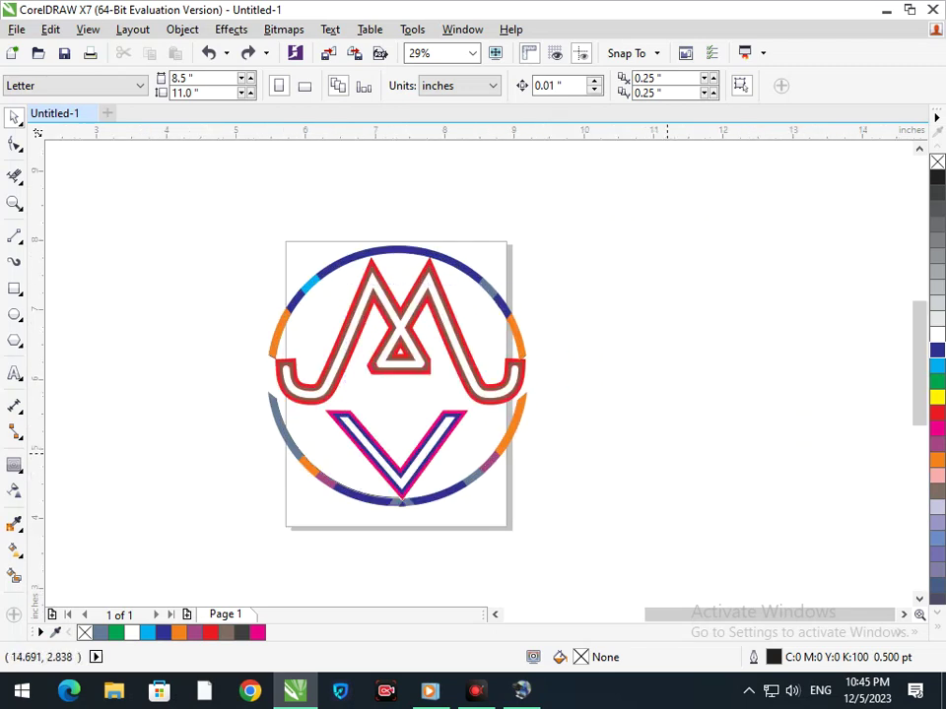
{"action": "scroll", "coordinate": [521, 363], "scroll_direction": "up", "scroll_amount": 2}
{"action": "left_click", "coordinate": [476, 431]}
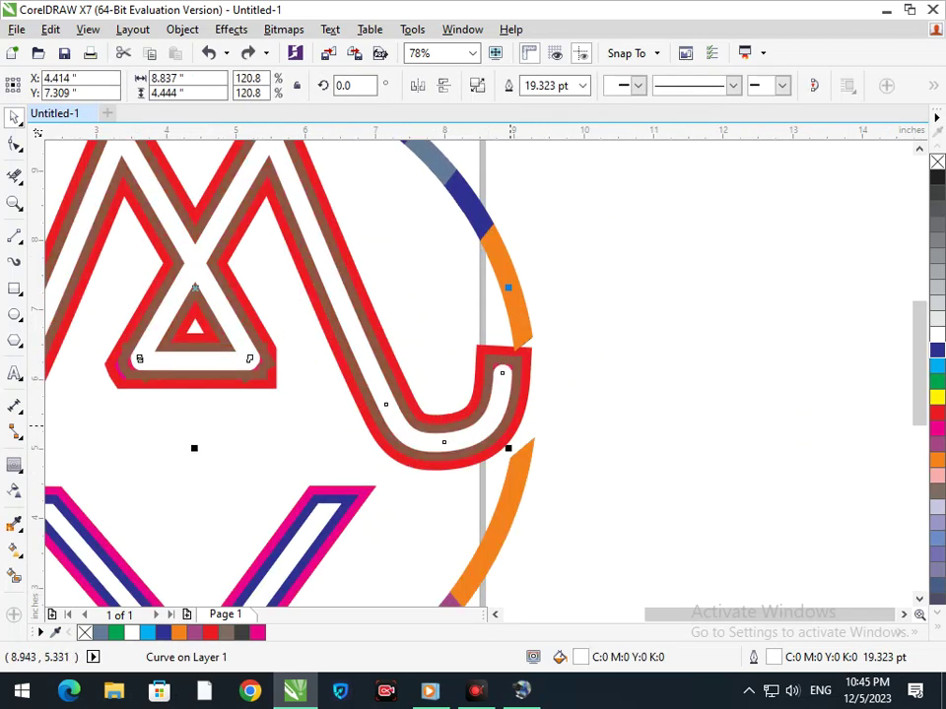
{"action": "left_click", "coordinate": [249, 359], "text": "shift"}
{"action": "left_click", "coordinate": [258, 345], "text": "shift"}
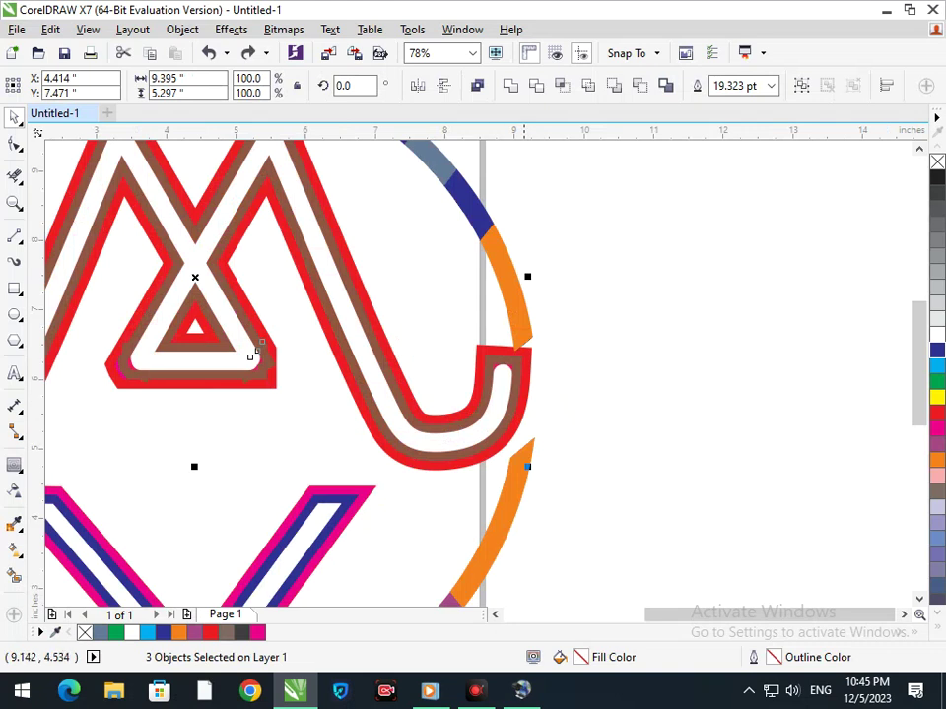
{"action": "left_click_drag", "start_coordinate": [528, 466], "coordinate": [510, 458]}
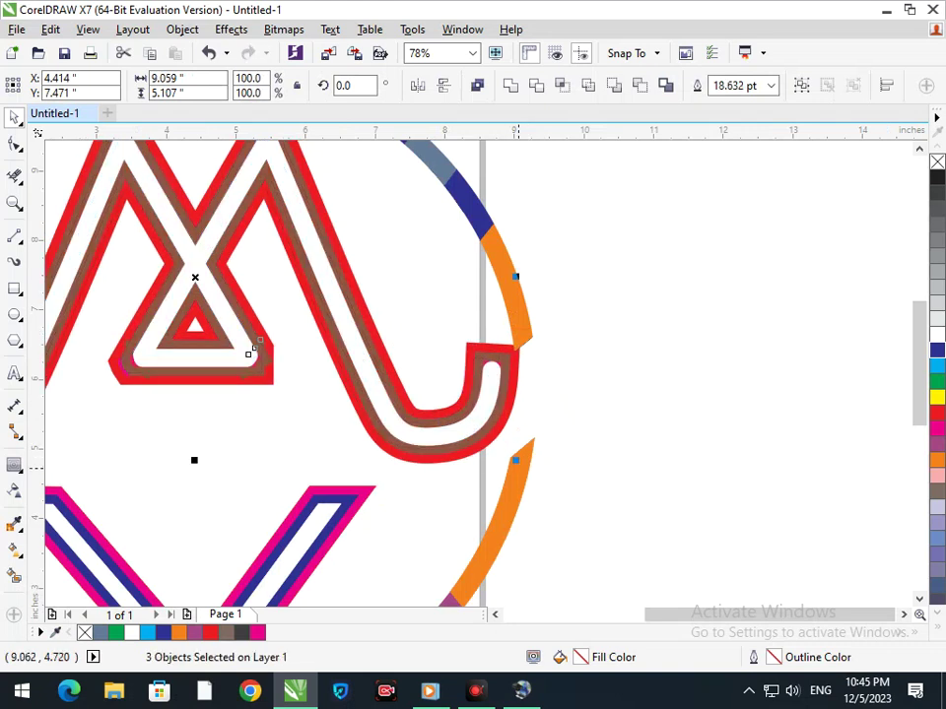
{"action": "left_click_drag", "start_coordinate": [473, 409], "coordinate": [487, 423]}
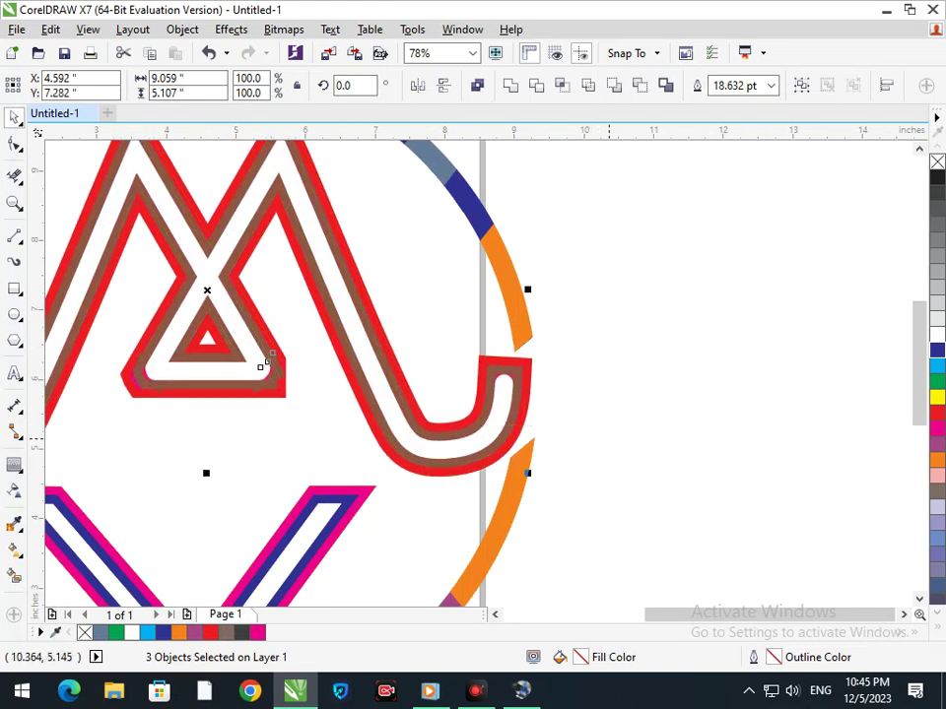
{"action": "left_click", "coordinate": [601, 439]}
{"action": "key", "text": "F4"}
{"action": "scroll", "coordinate": [498, 478], "scroll_direction": "down", "scroll_amount": 3}
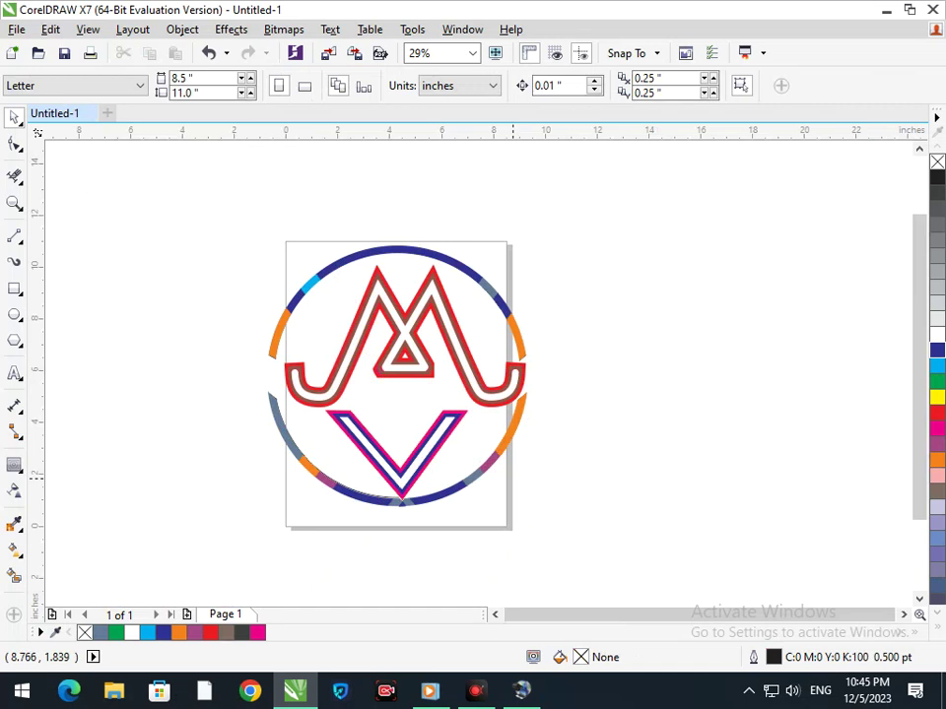
Group the M's three layers and move the group horizontally to X 4.212 in inside the ring.
{"action": "scroll", "coordinate": [553, 400], "scroll_direction": "up", "scroll_amount": 3}
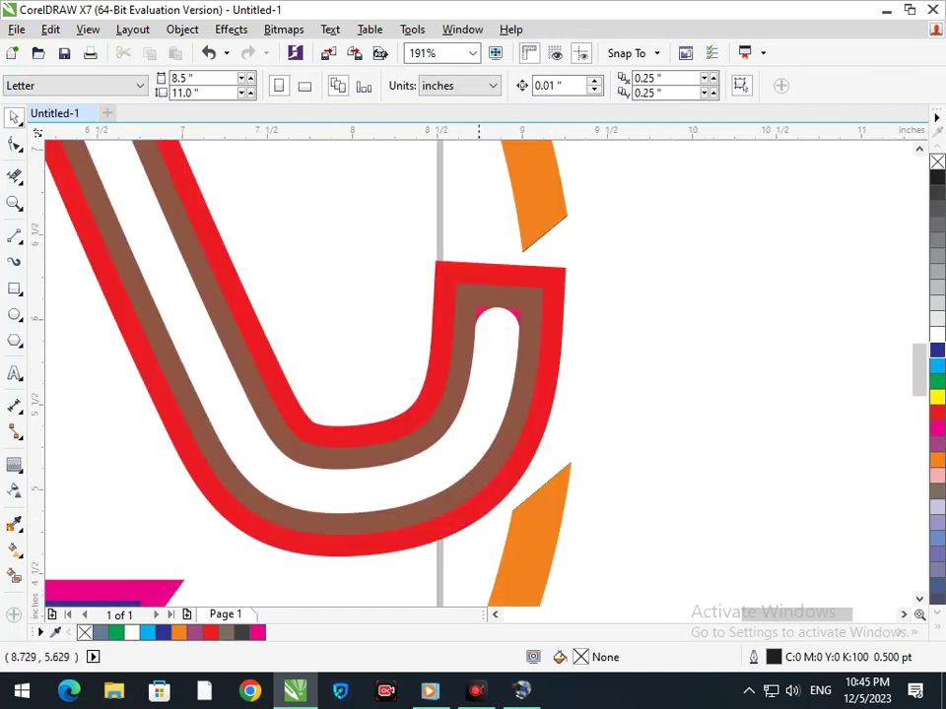
{"action": "left_click_drag", "start_coordinate": [487, 390], "coordinate": [428, 417]}
{"action": "key", "text": "ctrl+z"}
{"action": "left_click", "coordinate": [528, 385], "text": "shift"}
{"action": "left_click", "coordinate": [548, 363], "text": "shift"}
{"action": "scroll", "coordinate": [545, 370], "scroll_direction": "down", "scroll_amount": 4}
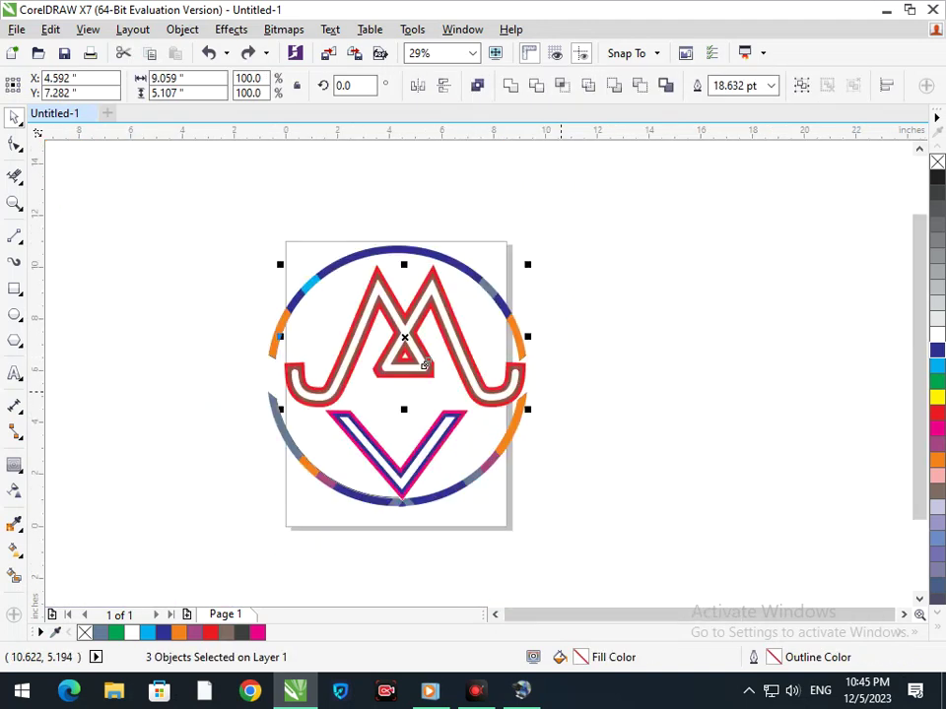
{"action": "key", "text": "ctrl+g"}
{"action": "left_click_drag", "start_coordinate": [424, 366], "coordinate": [415, 365]}
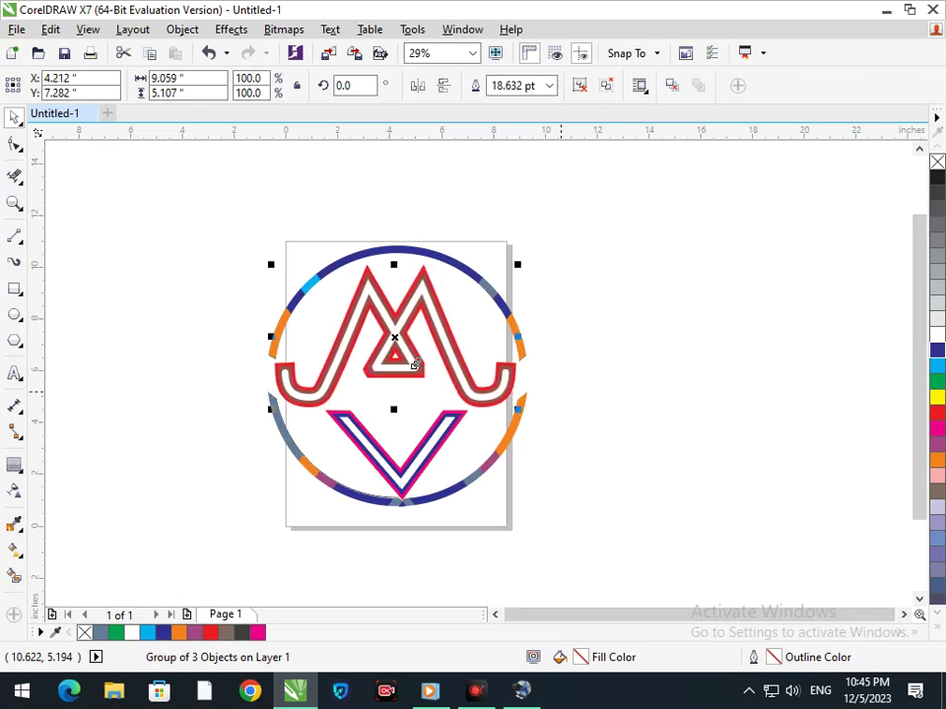
{"action": "left_click", "coordinate": [584, 494]}
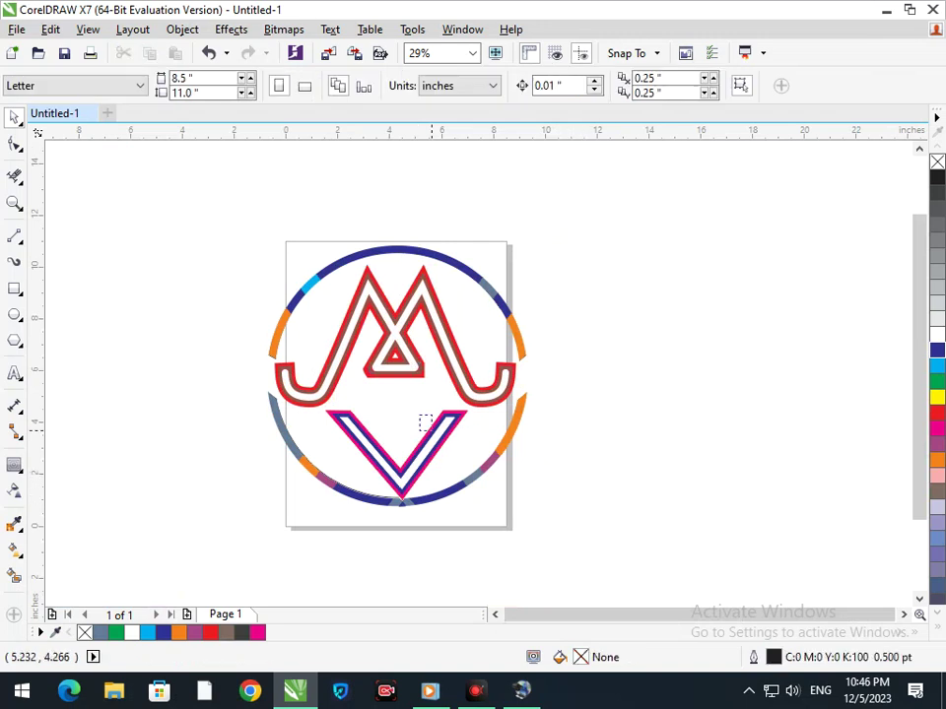
Give the inner V a yellow fill and a yellow outline.
{"action": "scroll", "coordinate": [636, 333], "scroll_direction": "down", "scroll_amount": 1}
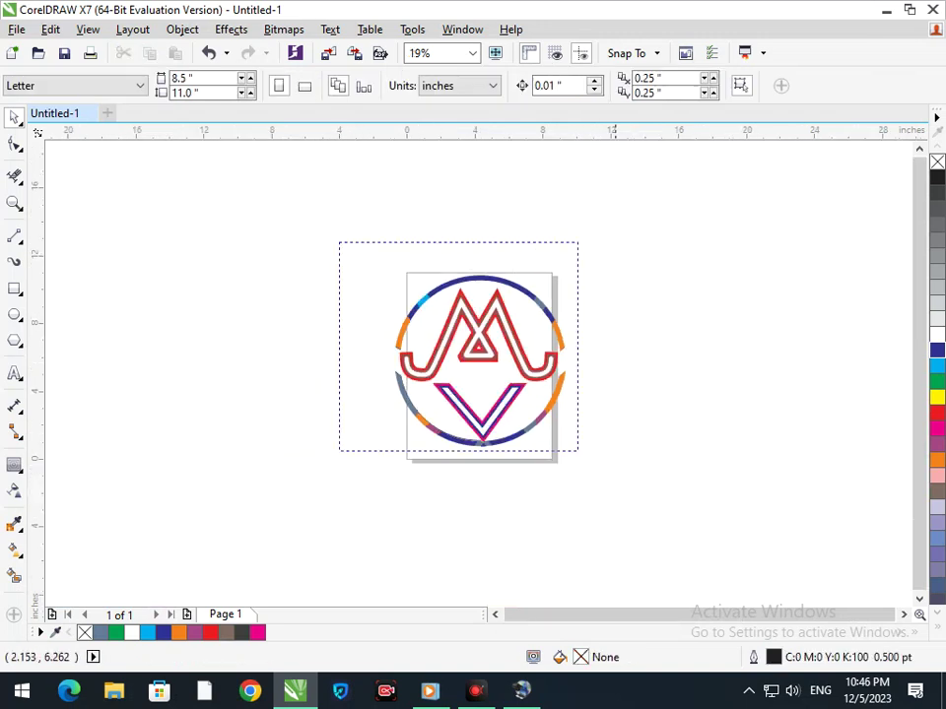
{"action": "scroll", "coordinate": [366, 282], "scroll_direction": "up", "scroll_amount": 2}
{"action": "mouse_move", "coordinate": [403, 446]}
{"action": "left_mouse_down"}
{"action": "mouse_move", "coordinate": [359, 490]}
{"action": "mouse_move", "coordinate": [402, 446]}
{"action": "left_mouse_up"}
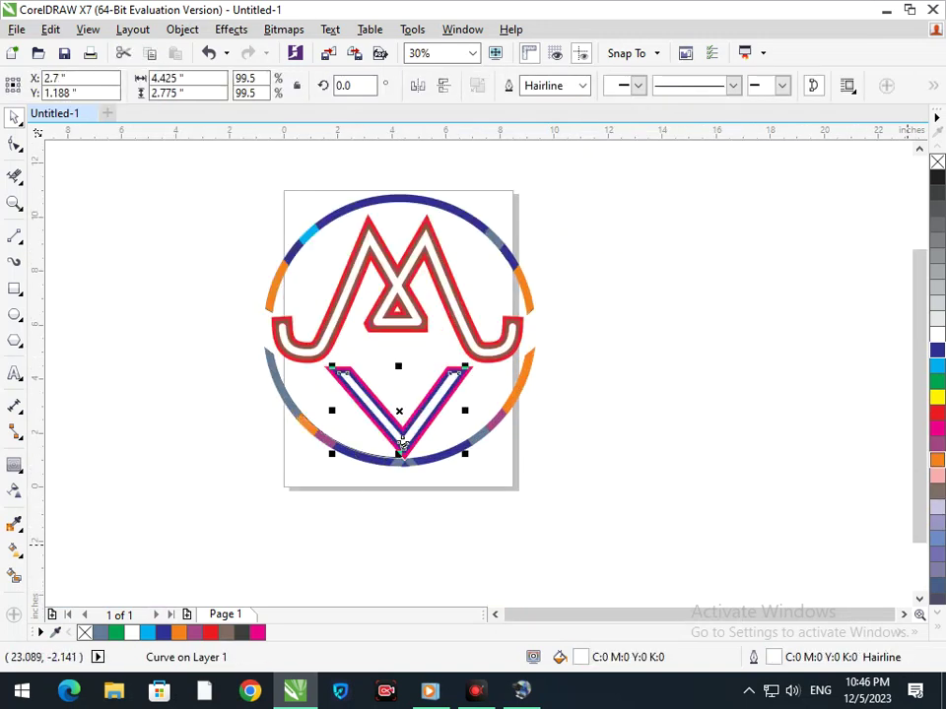
{"action": "left_click", "coordinate": [937, 397]}
{"action": "left_click", "coordinate": [421, 354]}
Try a yellow fill on the whole M group.
{"action": "left_click", "coordinate": [418, 319]}
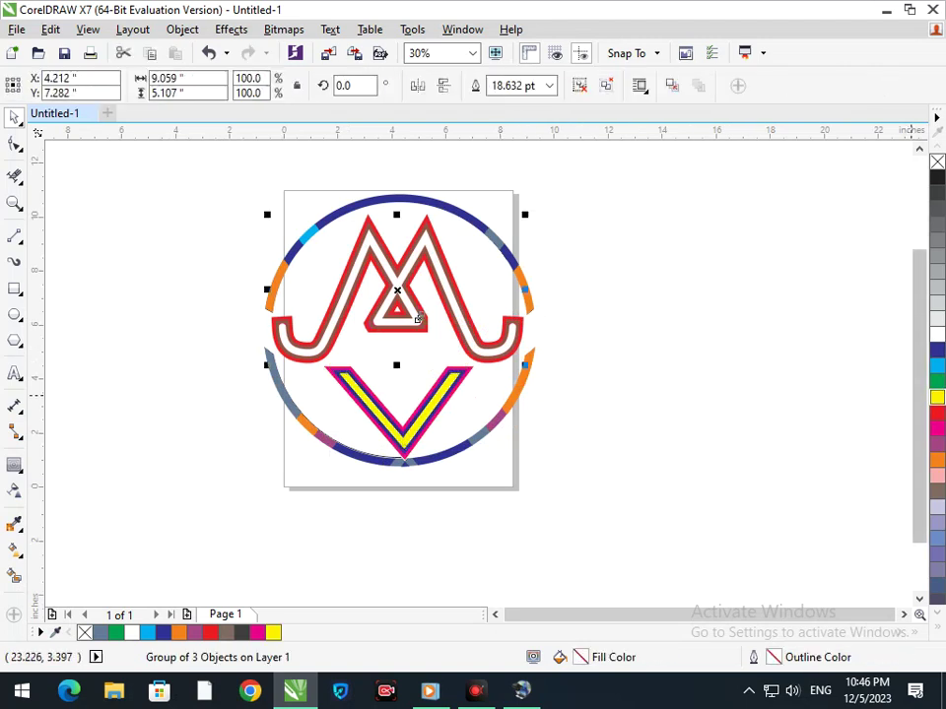
{"action": "left_click", "coordinate": [937, 398]}
{"action": "left_click", "coordinate": [672, 426]}
{"action": "key", "text": "ctrl+z"}
Ungroup all of the M's layers and give the innermost layer a yellow outline to match its fill.
{"action": "left_click", "coordinate": [623, 422]}
{"action": "left_click_drag", "start_coordinate": [504, 348], "coordinate": [481, 368]}
{"action": "key", "text": "ctrl+z"}
{"action": "left_click", "coordinate": [606, 86]}
{"action": "left_click", "coordinate": [567, 246]}
{"action": "key", "text": "ctrl+z"}
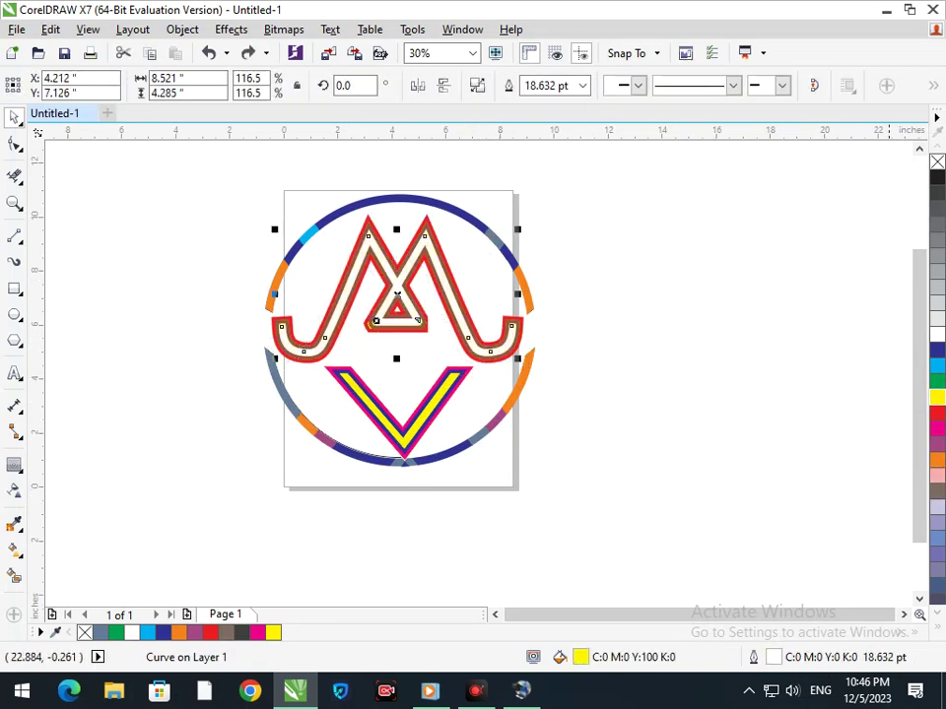
{"action": "right_click", "coordinate": [937, 397]}
{"action": "left_click", "coordinate": [510, 361]}
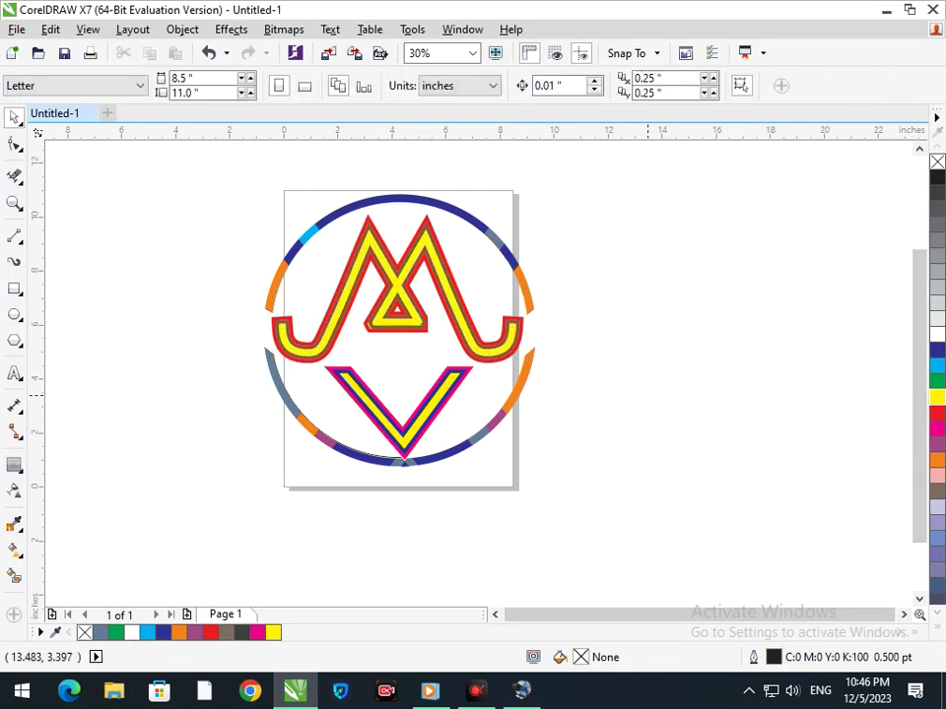
Try green on the M's inner layers, keeping a brown outline around the green core.
{"action": "left_click", "coordinate": [490, 353]}
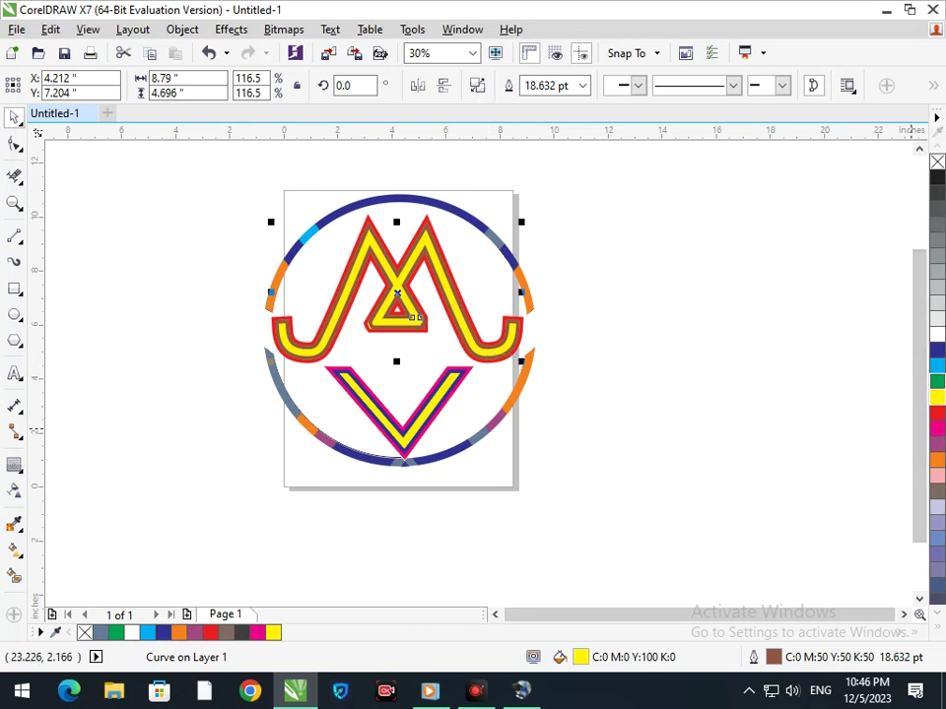
{"action": "left_click", "coordinate": [937, 382]}
{"action": "right_click", "coordinate": [937, 381]}
{"action": "right_click", "coordinate": [937, 490]}
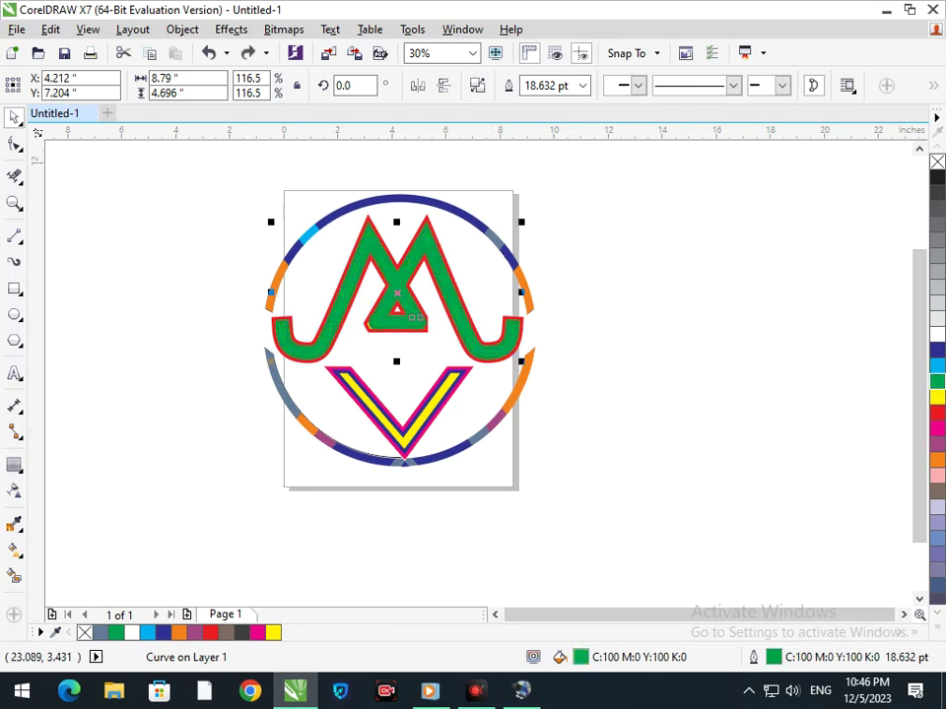
{"action": "key", "text": "Escape"}
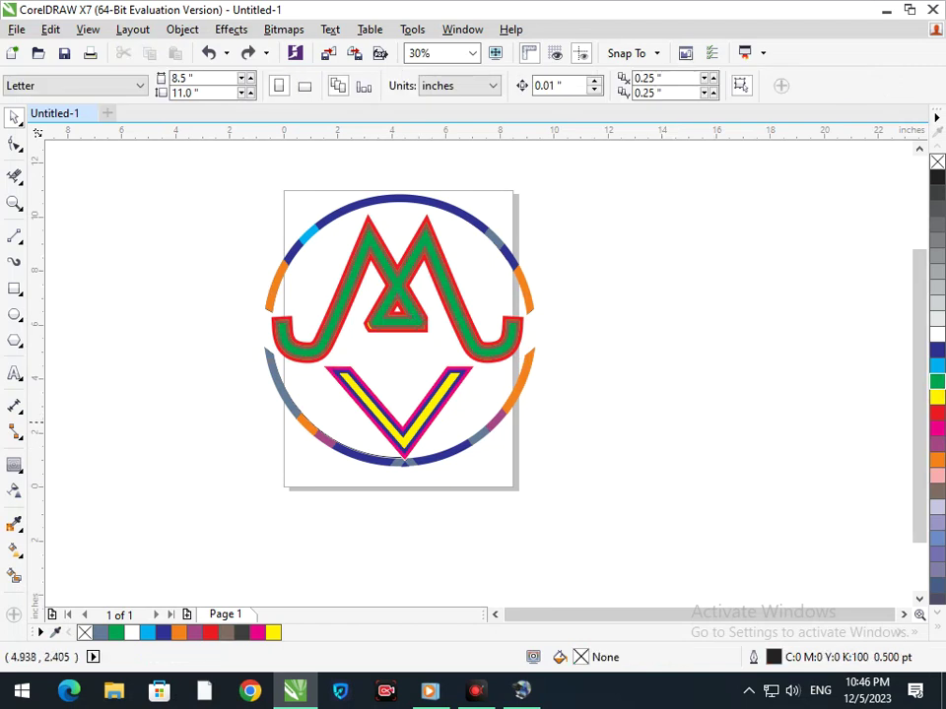
Try a green fill on the inner V.
{"action": "left_click", "coordinate": [402, 445]}
{"action": "left_click", "coordinate": [937, 382]}
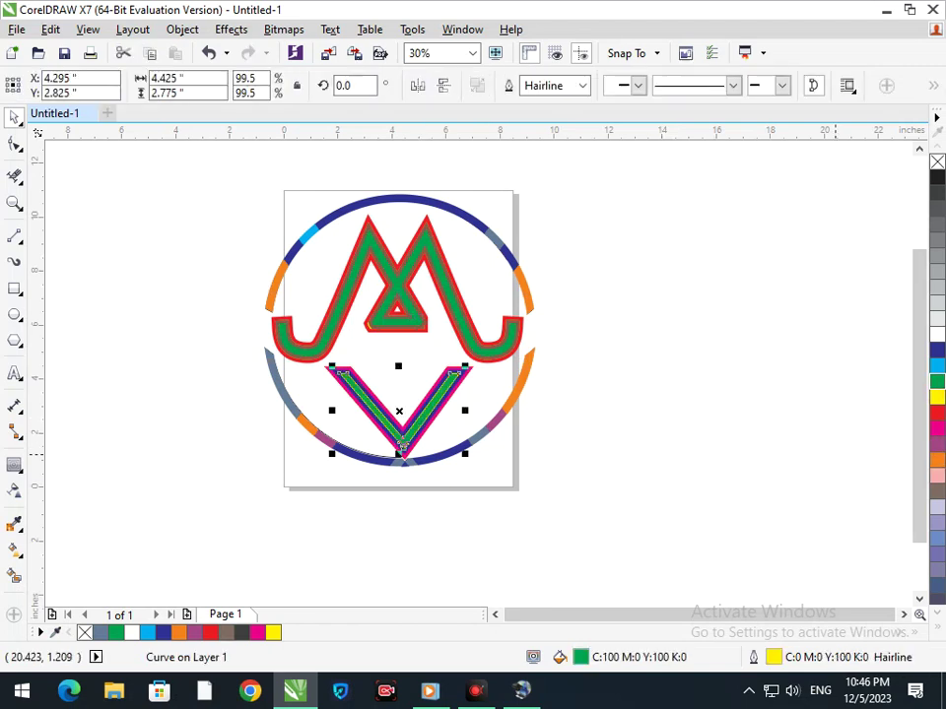
{"action": "left_click", "coordinate": [658, 479]}
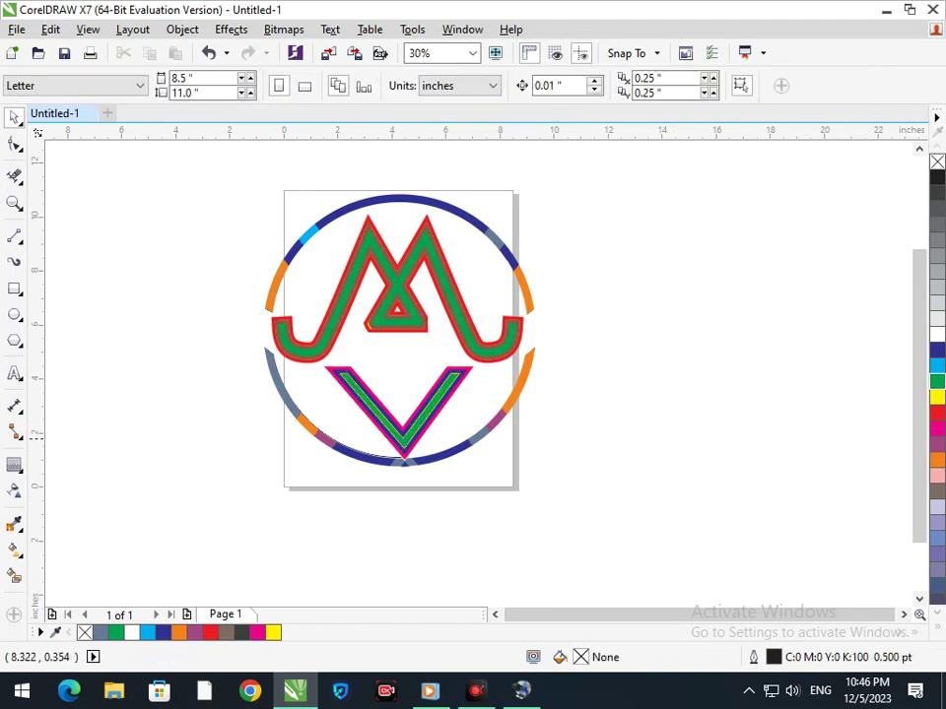
{"action": "left_click", "coordinate": [418, 428]}
{"action": "key", "text": "Escape"}
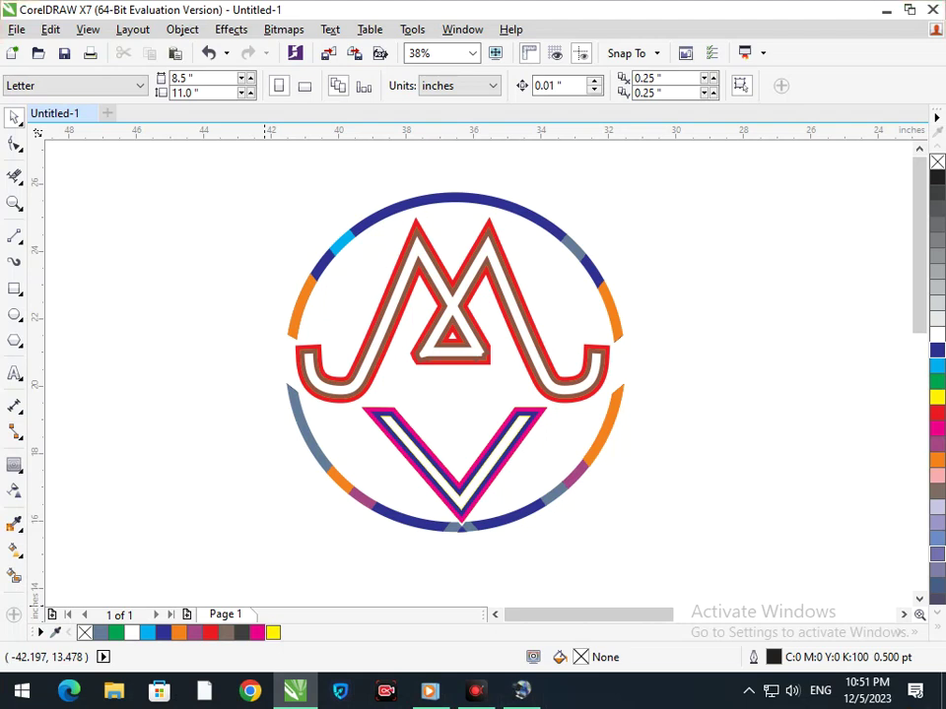
{"action": "scroll", "coordinate": [458, 532], "scroll_direction": "up", "scroll_amount": 5}
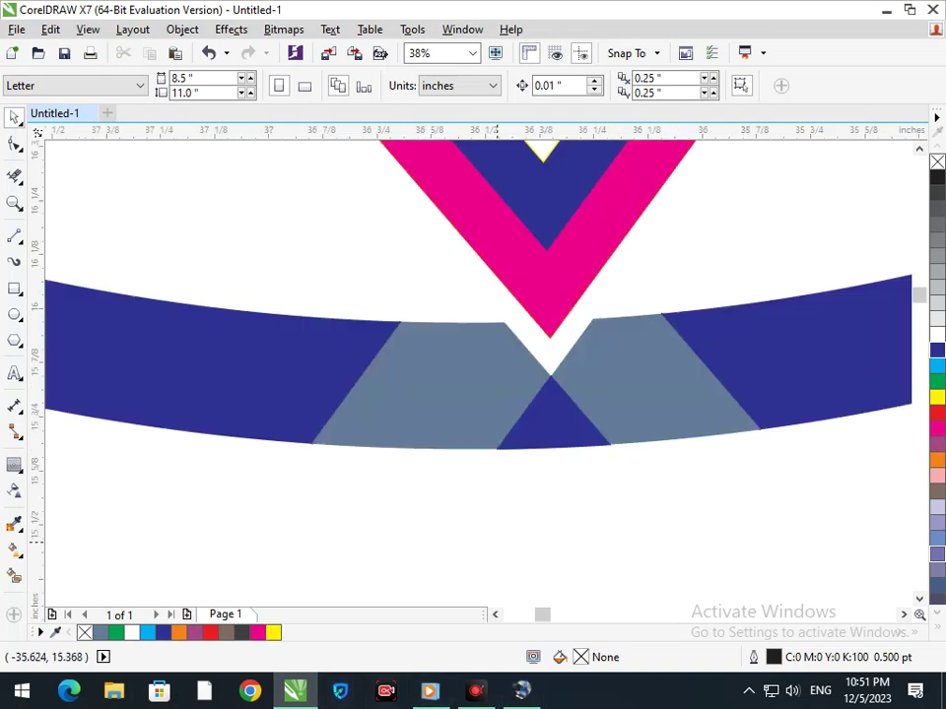
{"action": "scroll", "coordinate": [483, 426], "scroll_direction": "down", "scroll_amount": 5}
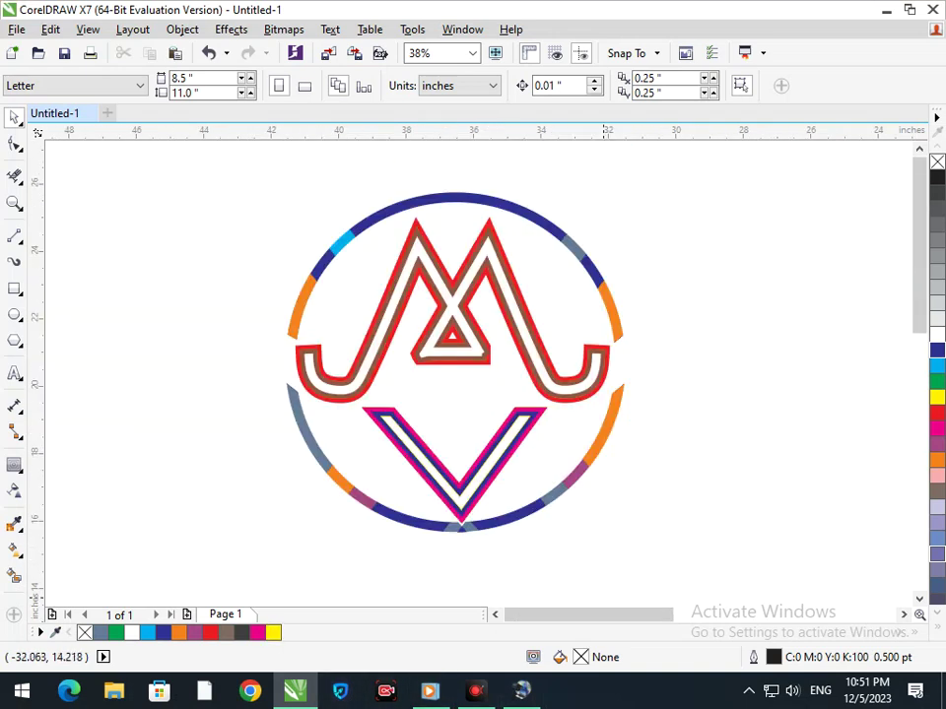